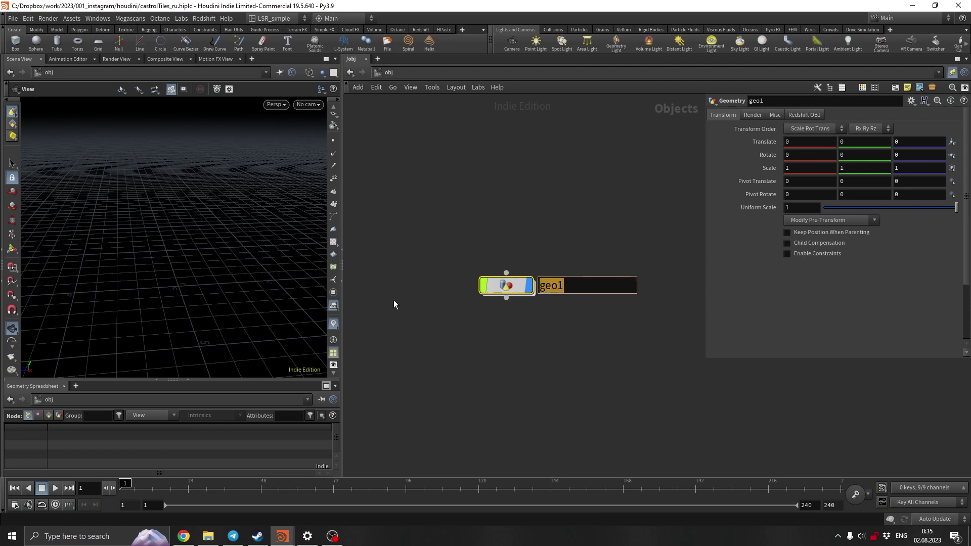
Step: Rename the new geometry object as tiles_src and go inside its network
text(tiles_src)
key(Return)
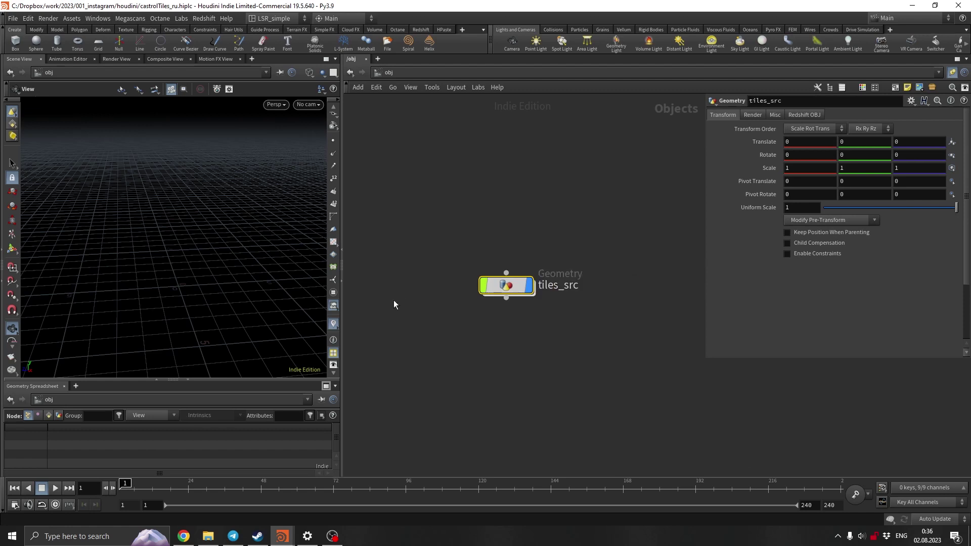
double_click(503, 288)
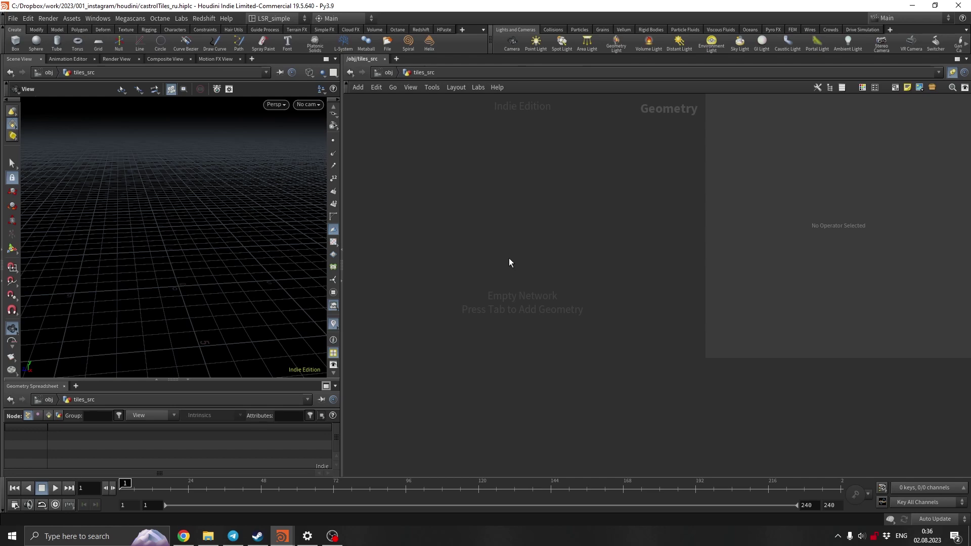
Step: Add a Box node and set its X size to 0.1 and Y size to 0.5
key(Tab)
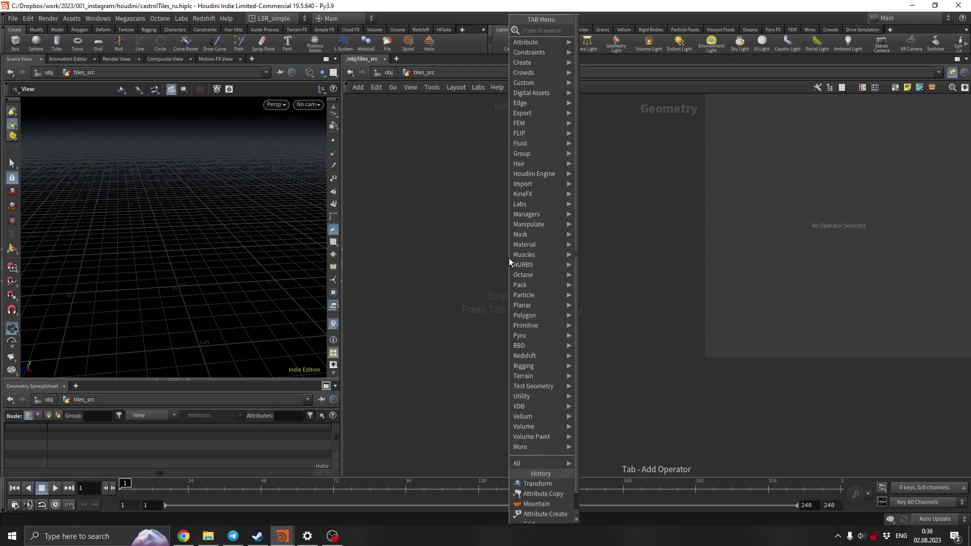
key(Return)
click(509, 259)
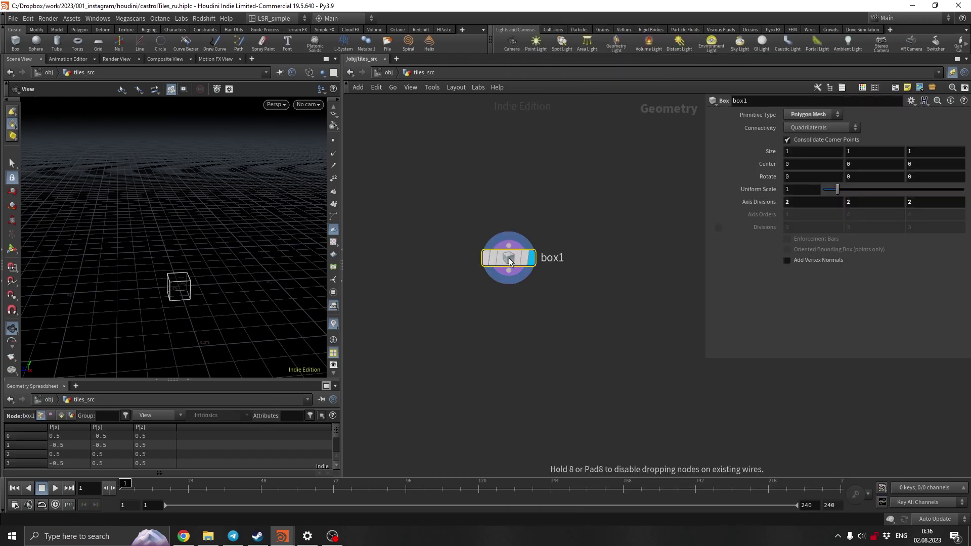
click(814, 151)
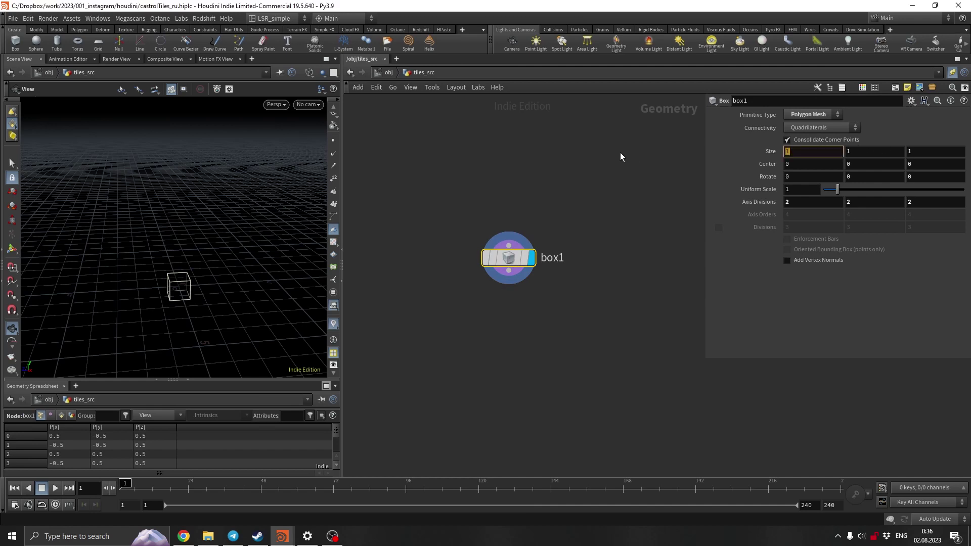
key(Tab)
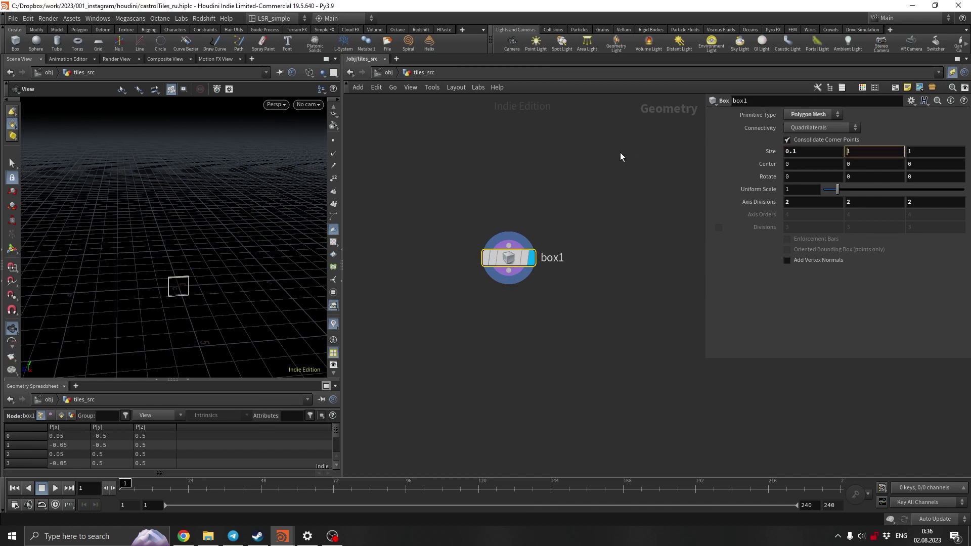
key(Return)
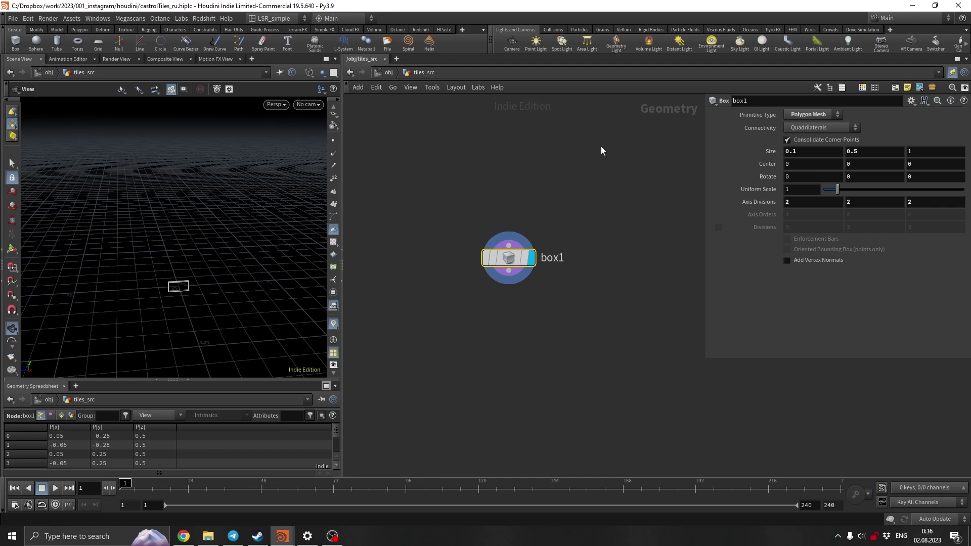
drag(98, 275, 185, 263)
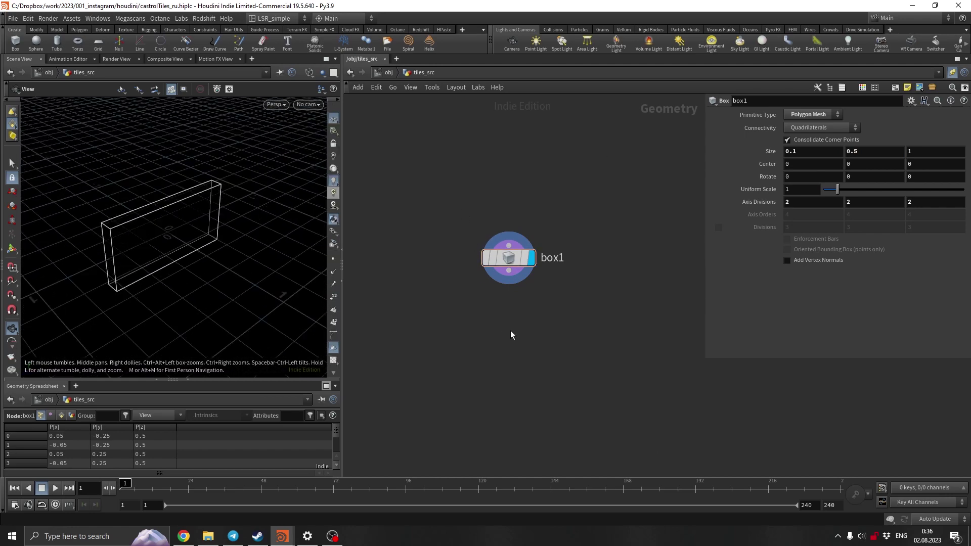
Step: Add a Color node fed by the box and set its color to red (1, 0, 0)
key(Tab)
text(color)
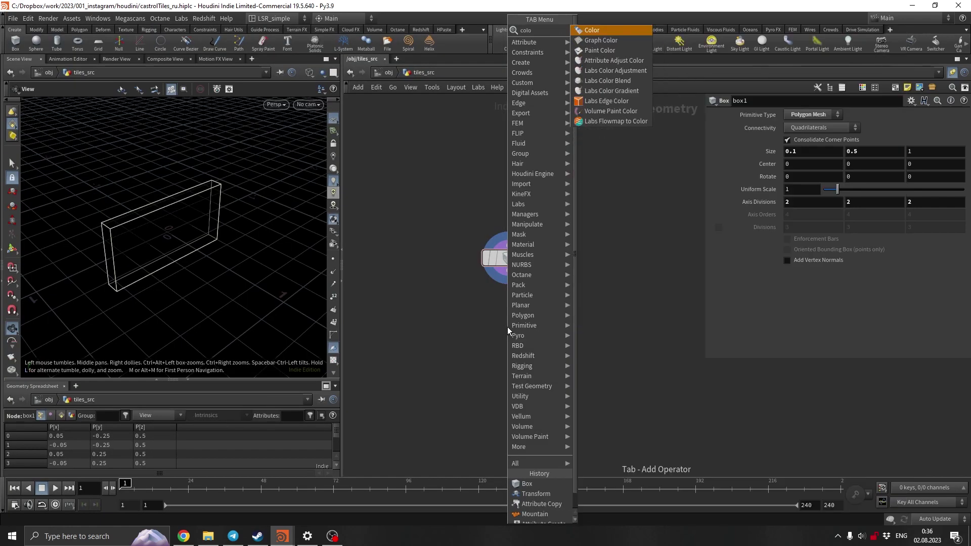
key(Return)
click(508, 327)
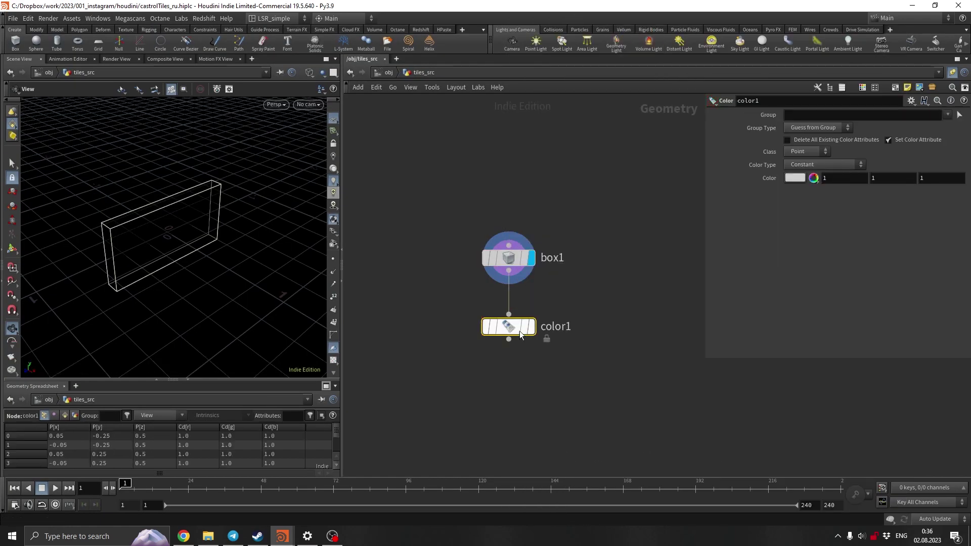
click(814, 178)
click(780, 112)
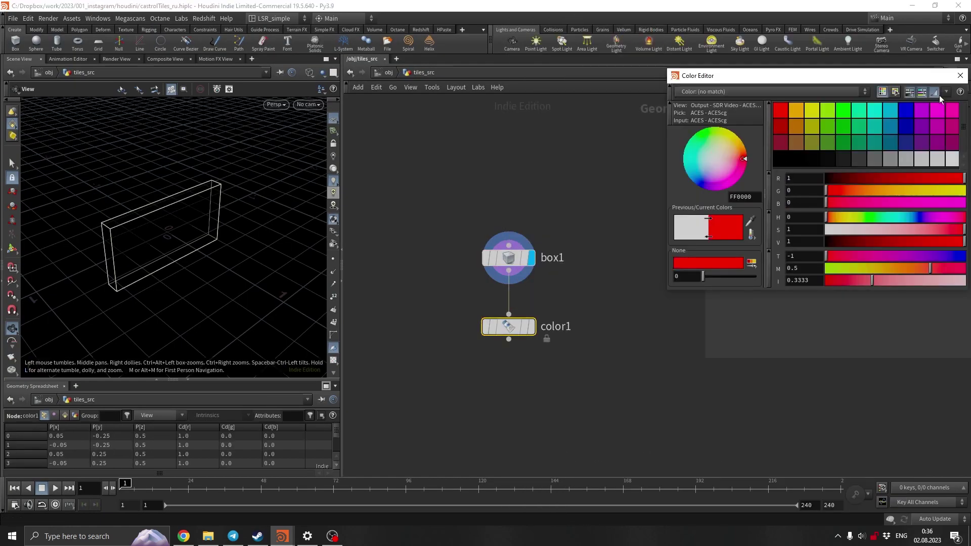
click(961, 75)
Step: Show primitive numbers in the viewport, restrict the Color node to group 5, and display its result shaded
click(333, 321)
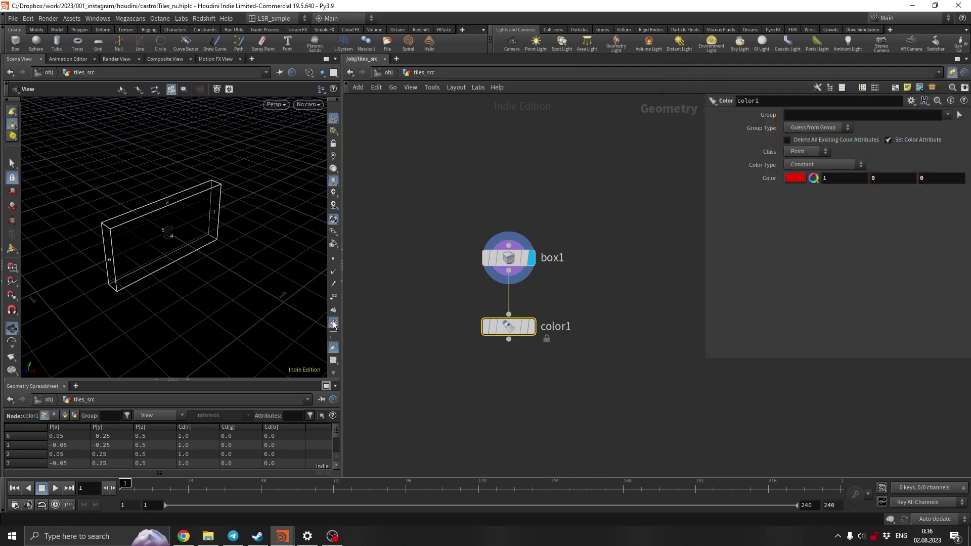
drag(169, 239, 213, 243)
click(816, 116)
text(5)
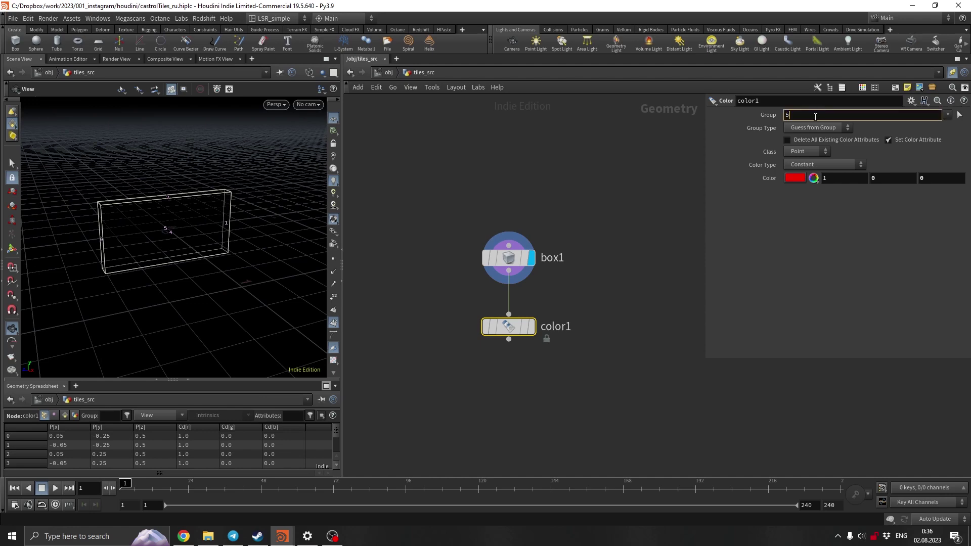
key(Return)
click(531, 326)
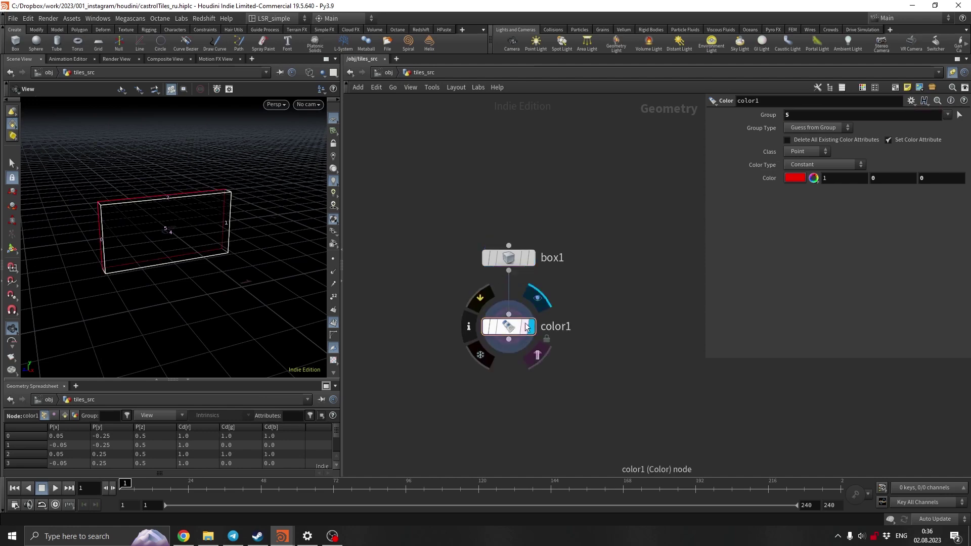
mouse_move(237, 237)
mouse_down()
mouse_move(199, 234)
mouse_move(225, 234)
mouse_move(226, 243)
mouse_move(162, 253)
mouse_up()
key(w)
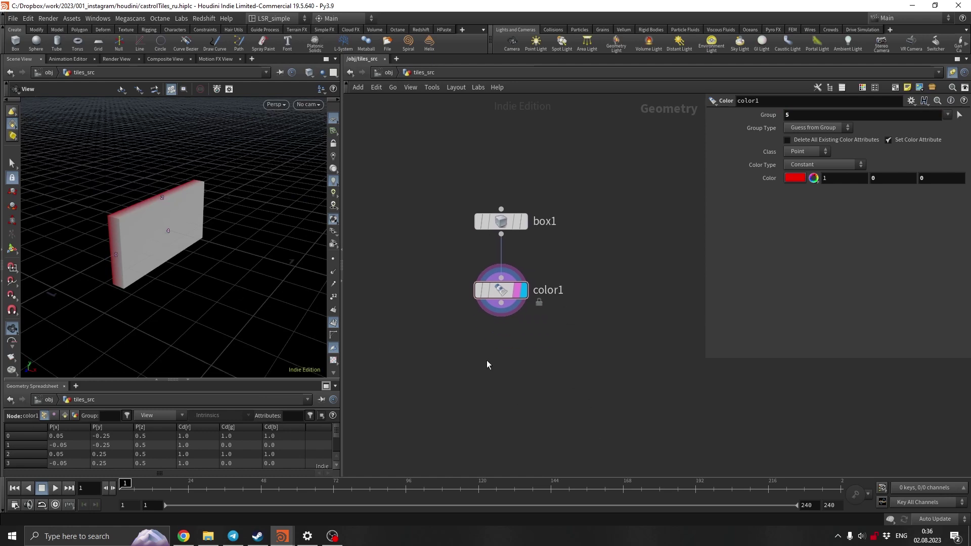
Step: Add a PolyExtrude node, feed it from the Color node's output, and make it the displayed node
key(Tab)
text(blast)
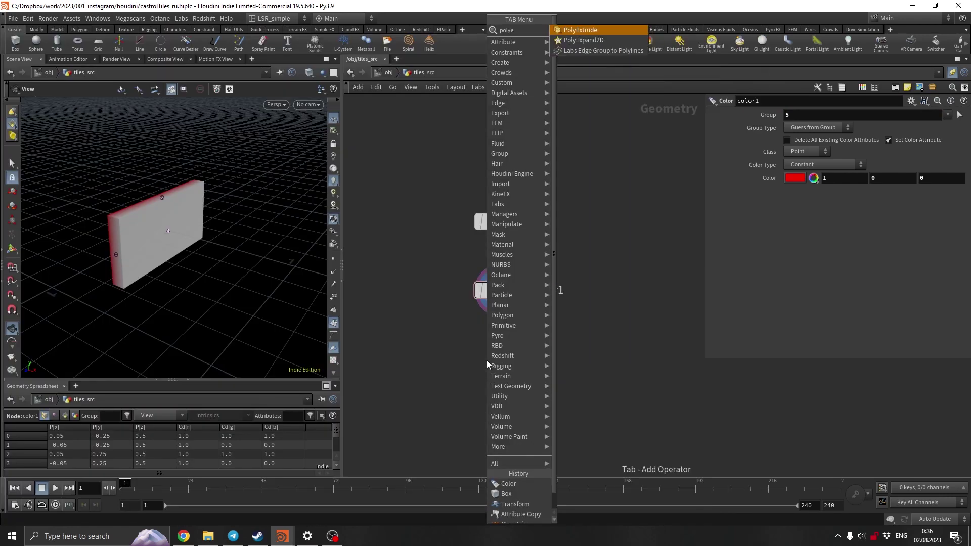
key(Return)
click(501, 371)
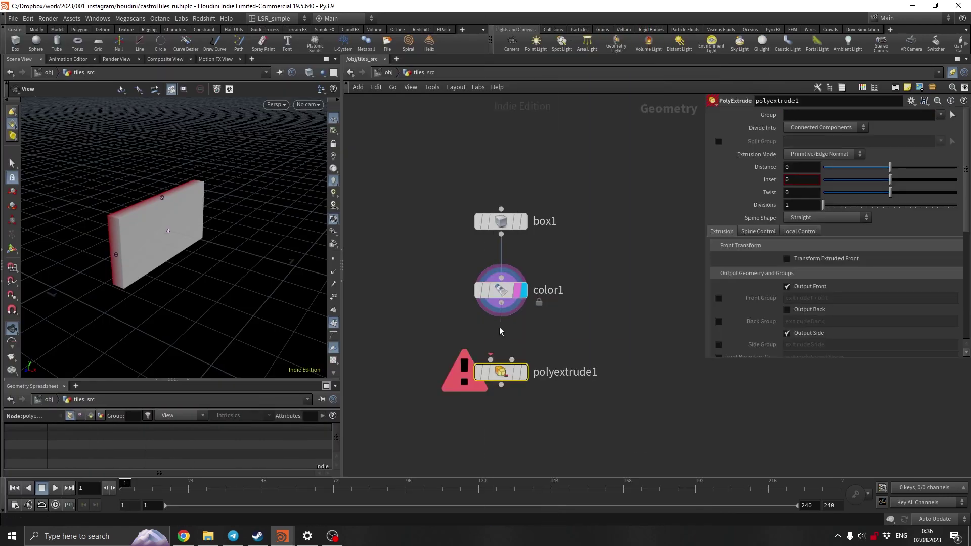
drag(501, 303, 491, 359)
click(523, 371)
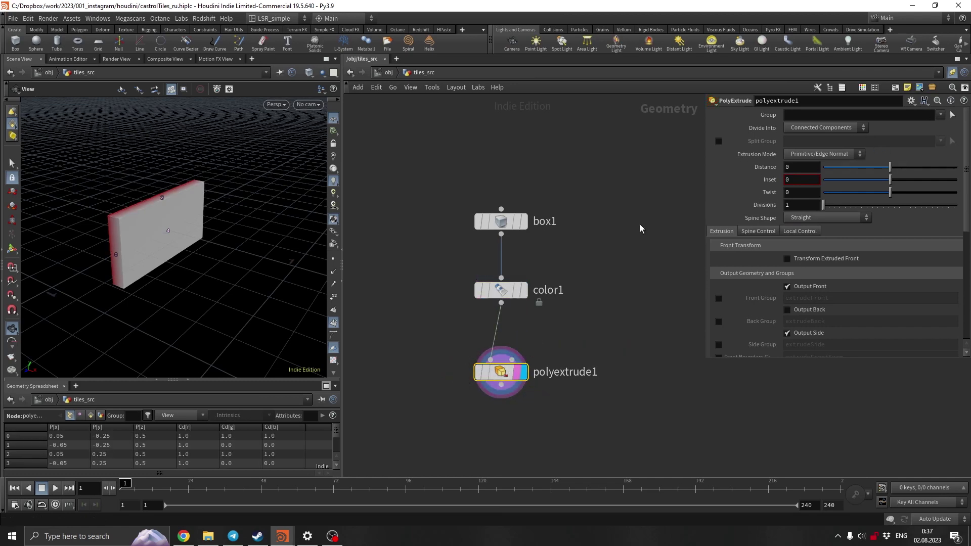
Step: Restrict the extrusion to primitives 4 and 5 and set its distance to 0.025
drag(180, 272, 137, 249)
click(855, 112)
text(4)
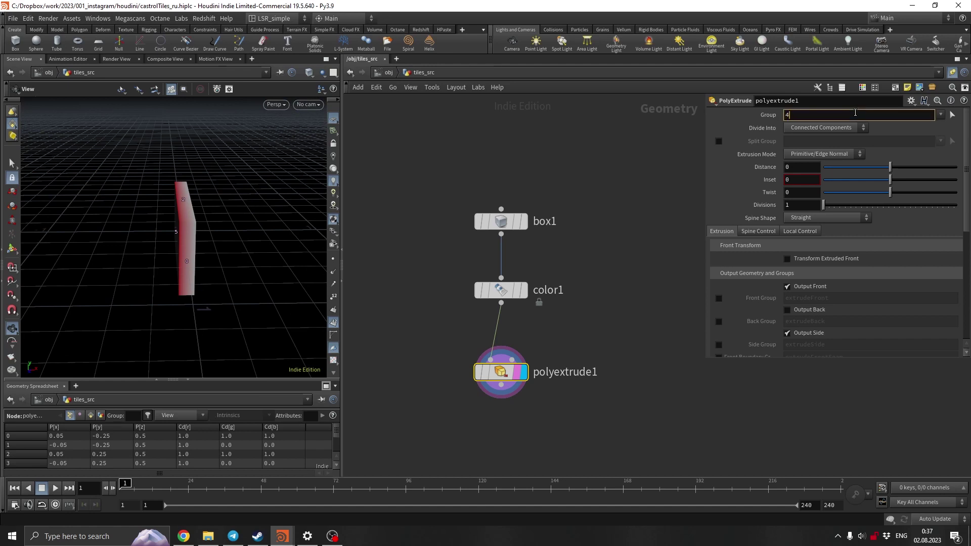
text( 5)
click(652, 297)
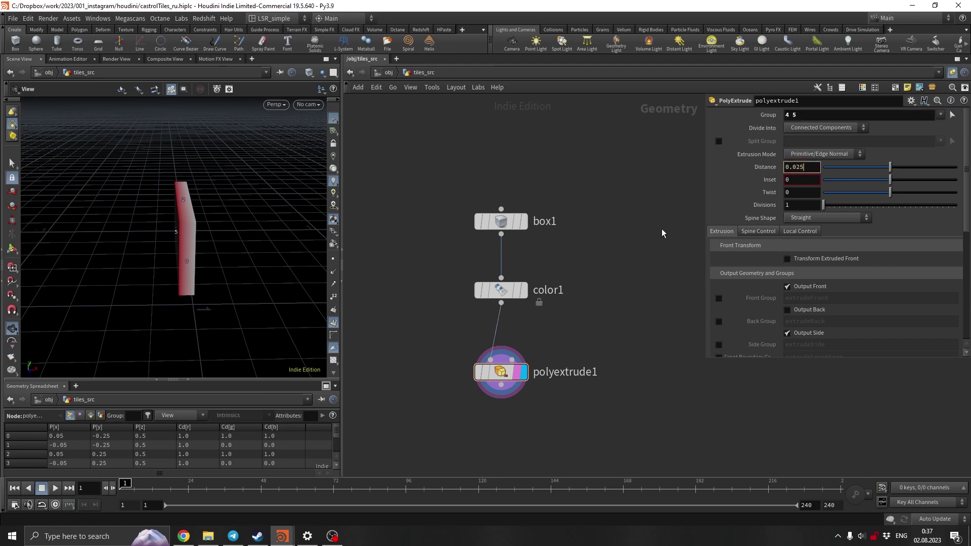
key(Return)
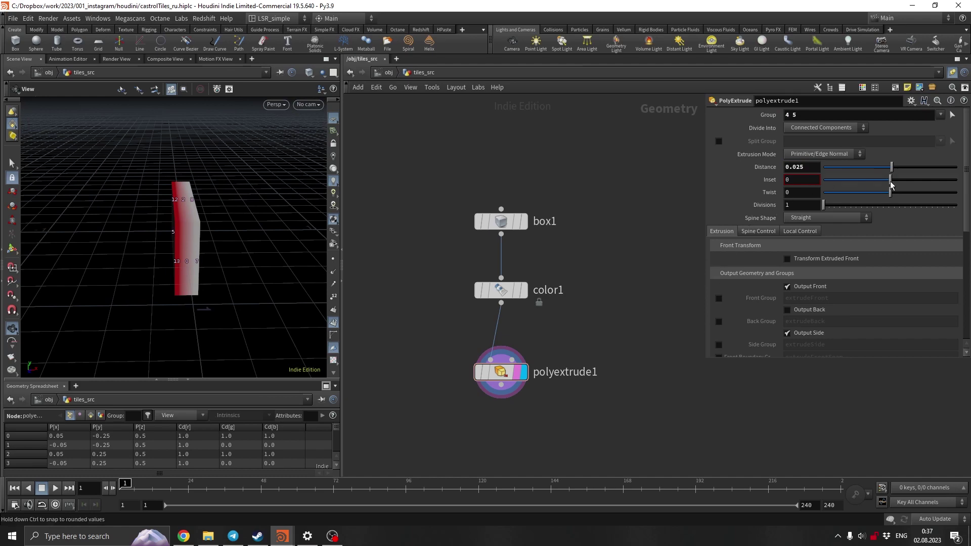
Step: Set the PolyExtrude inset to 0.1
drag(891, 184, 895, 181)
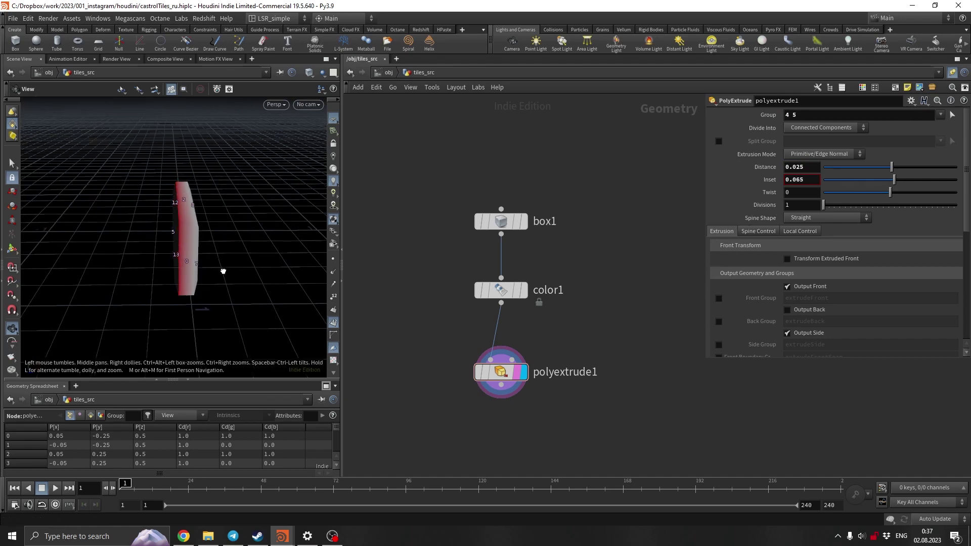
mouse_move(217, 283)
mouse_down()
mouse_move(245, 256)
mouse_move(241, 273)
mouse_move(232, 271)
mouse_up()
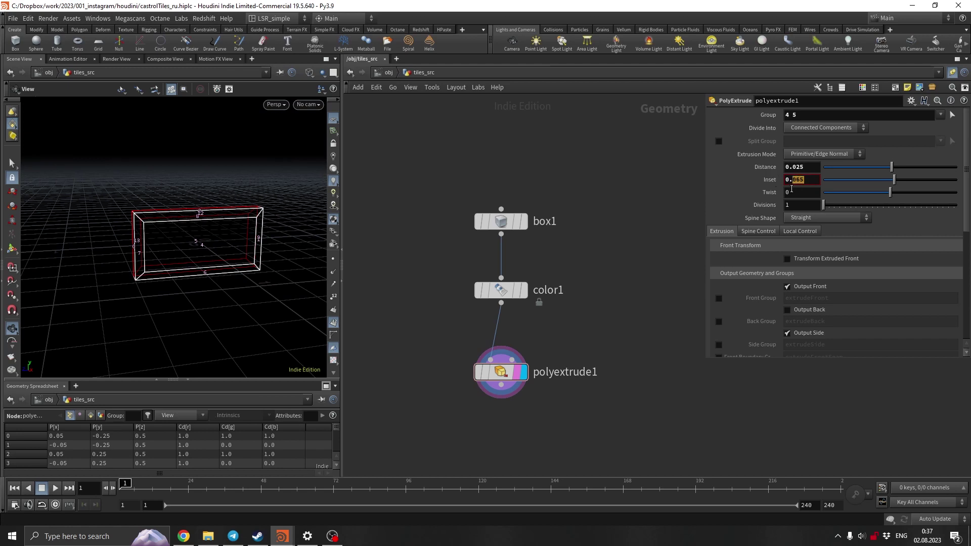
text(1)
key(Return)
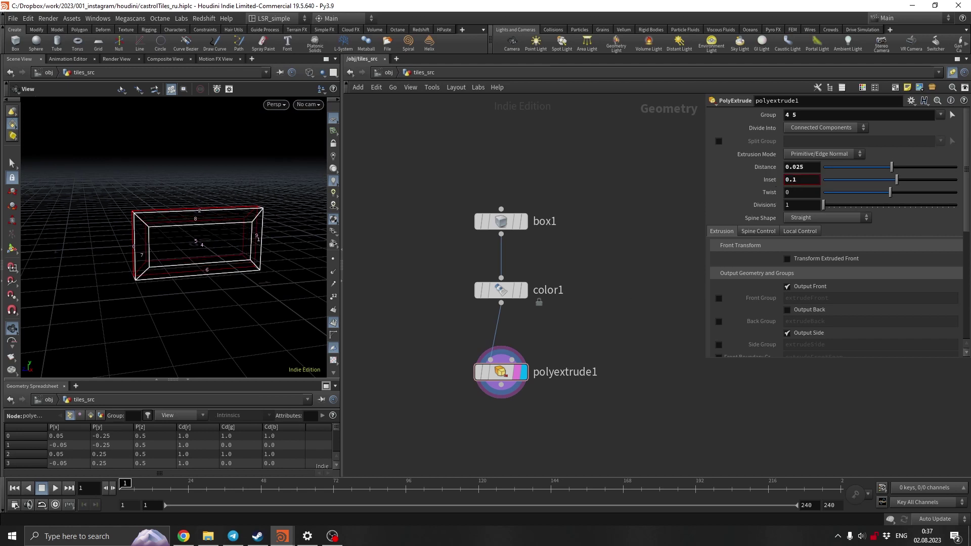
Step: Lay out all the nodes in the network evenly and leave free space below the chain
key(ctrl+a)
key(l)
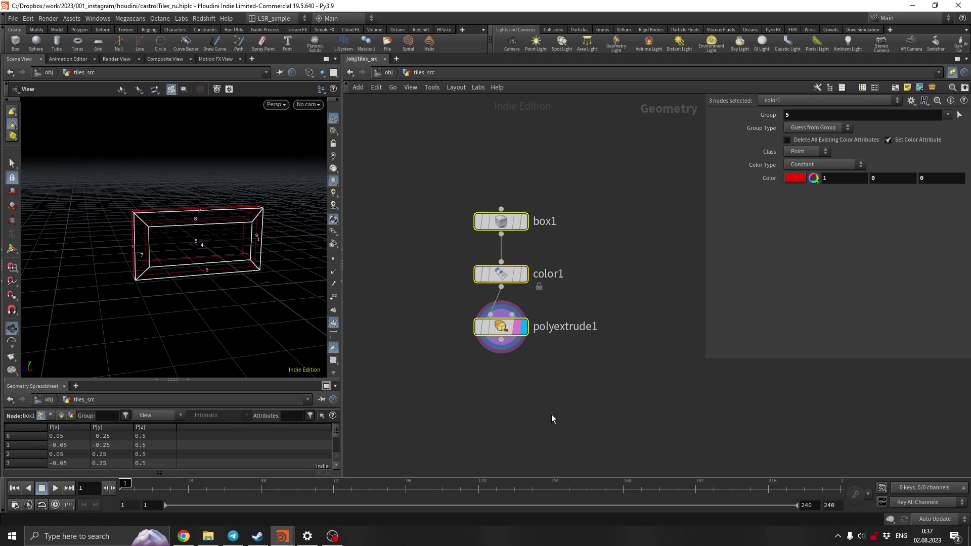
click(551, 414)
middle_drag(551, 415, 536, 300)
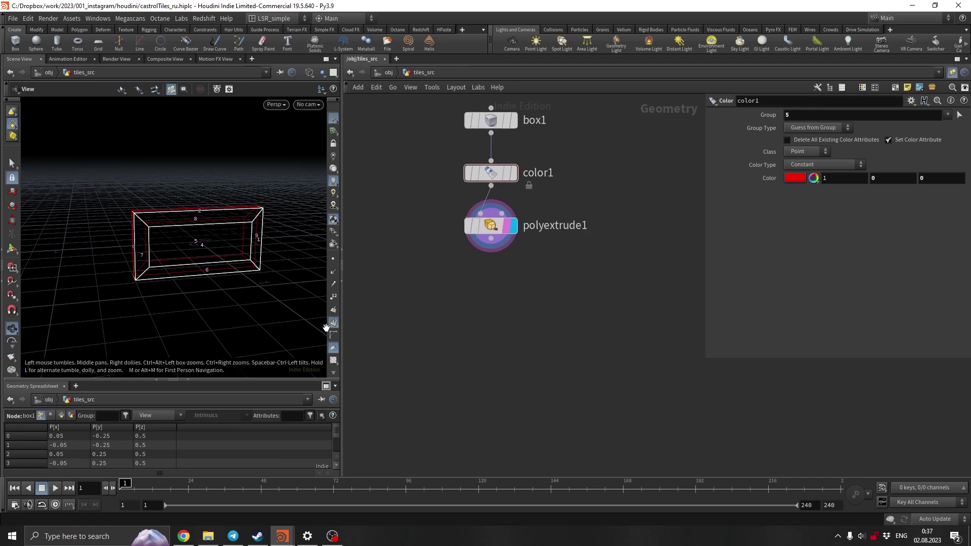
Step: Set the viewport's shaded mode to Flat Shaded and inspect the extruded tile's corner edges in wireframe
mouse_move(283, 283)
mouse_down()
mouse_move(195, 271)
mouse_move(271, 260)
mouse_move(202, 260)
mouse_up()
key(w)
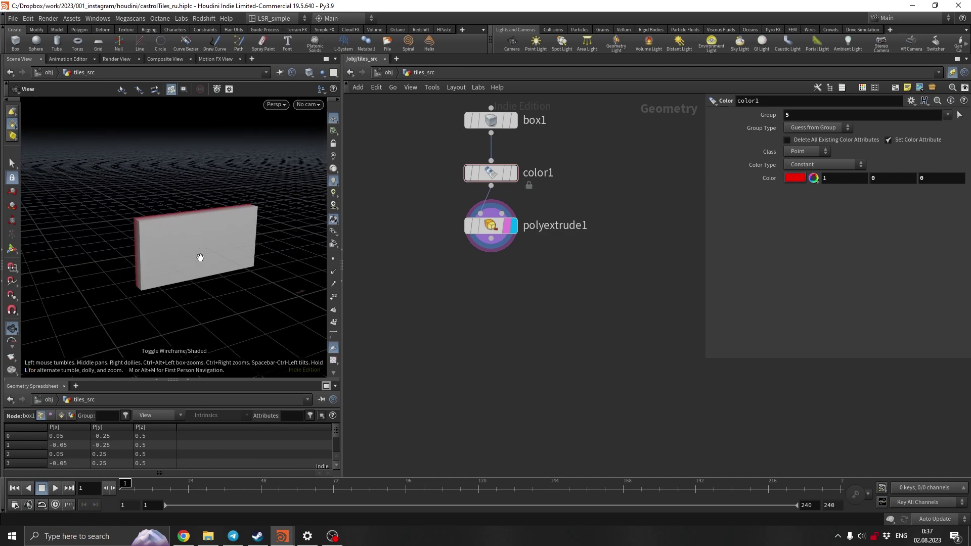
click(310, 72)
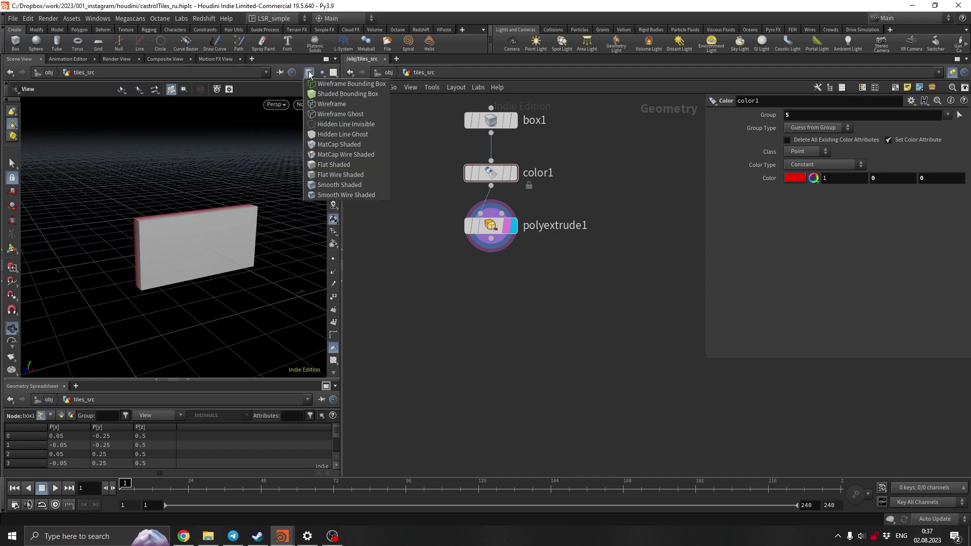
click(339, 164)
scroll(152, 228, up, 5)
key(w)
mouse_move(151, 228)
mouse_down()
mouse_move(178, 226)
mouse_move(191, 246)
mouse_move(217, 234)
mouse_move(107, 186)
mouse_up()
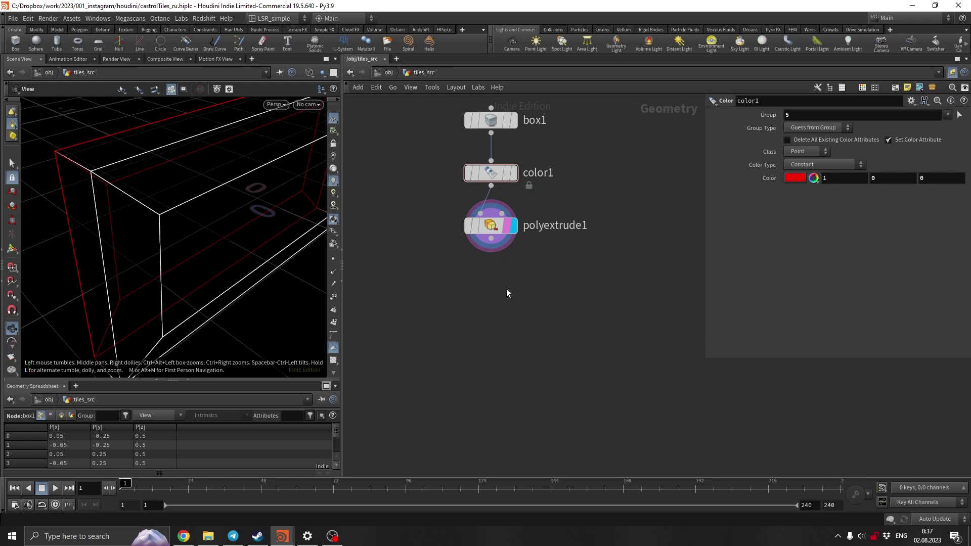
Step: Add a PolyBevel node, feed it from the PolyExtrude output, and make it the displayed node
key(Tab)
text(poly)
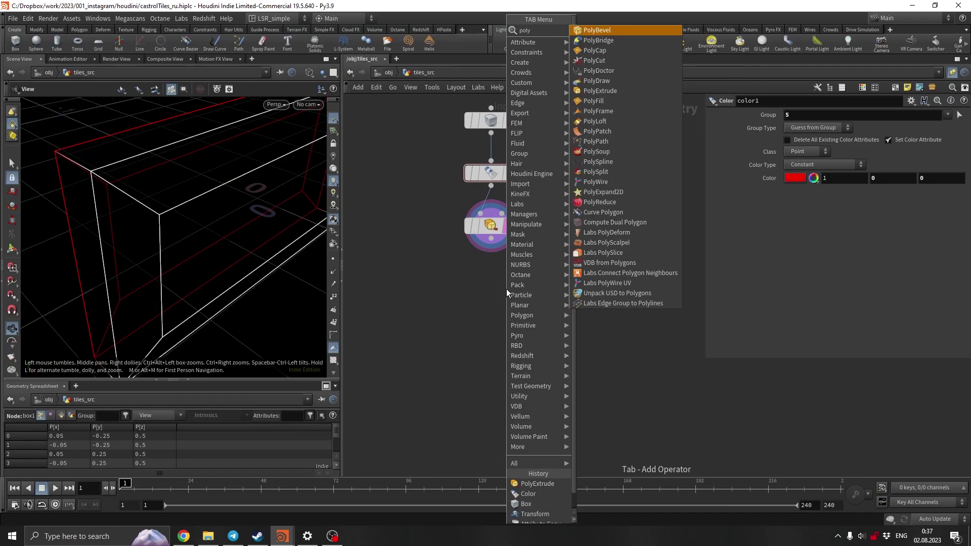
key(Return)
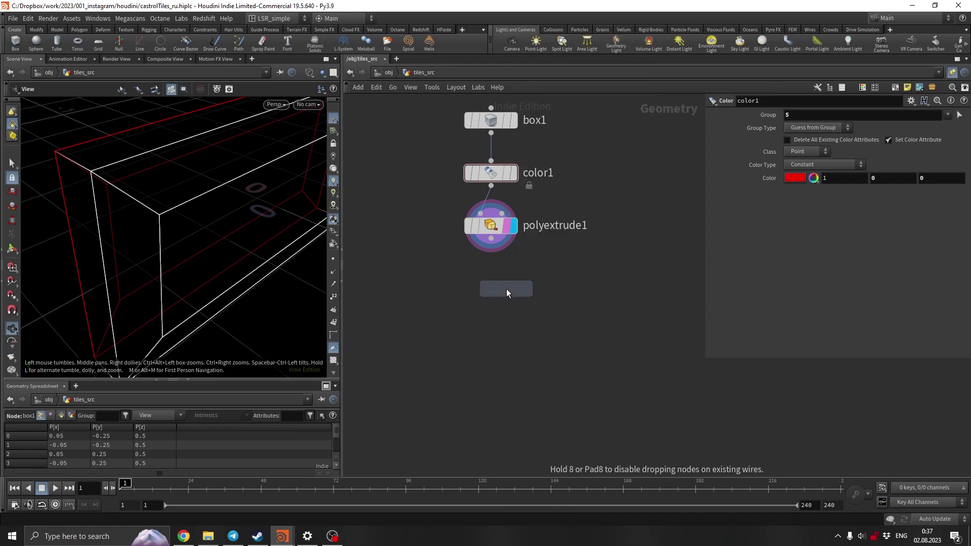
click(505, 302)
drag(491, 252, 512, 306)
click(514, 306)
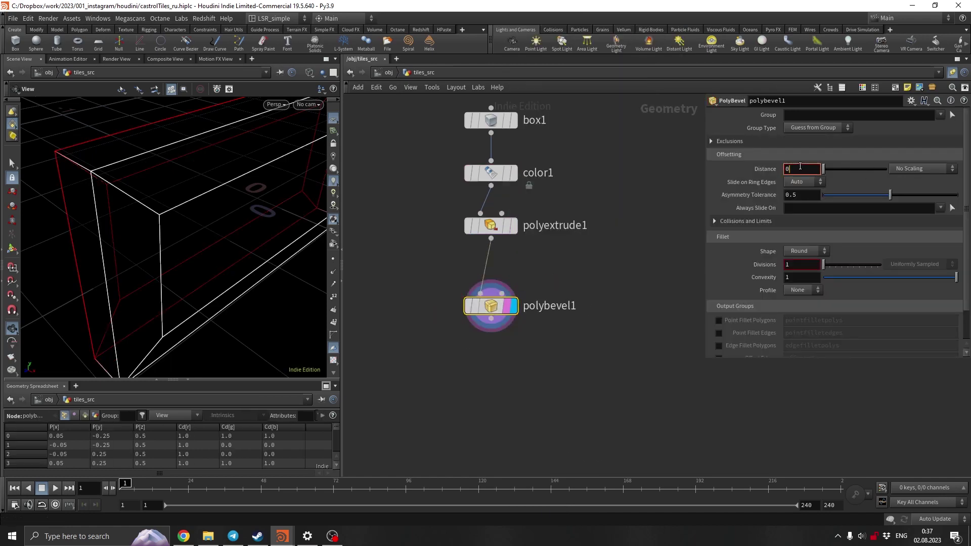
Step: Set the bevel distance to 0.01, the fillet shape to Crease and the divisions to 2
key(Return)
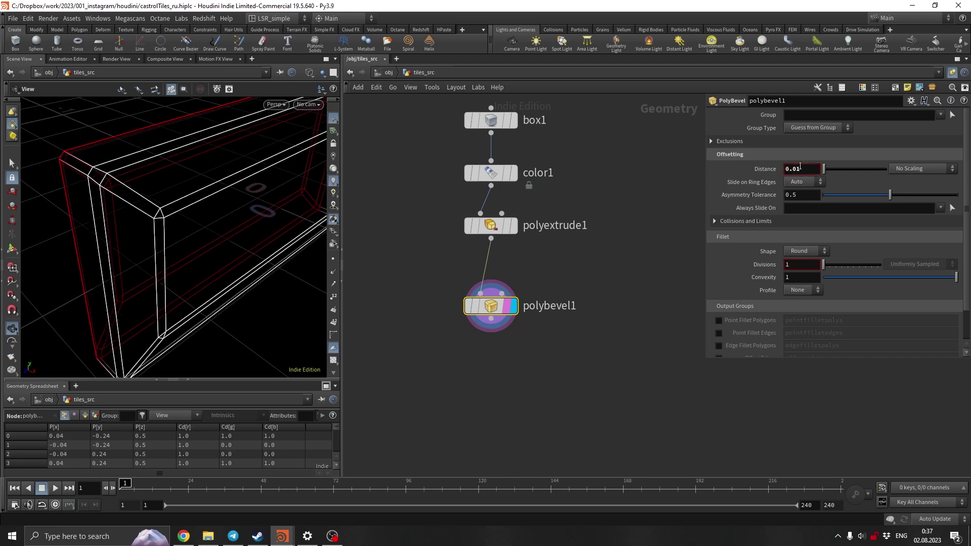
click(807, 252)
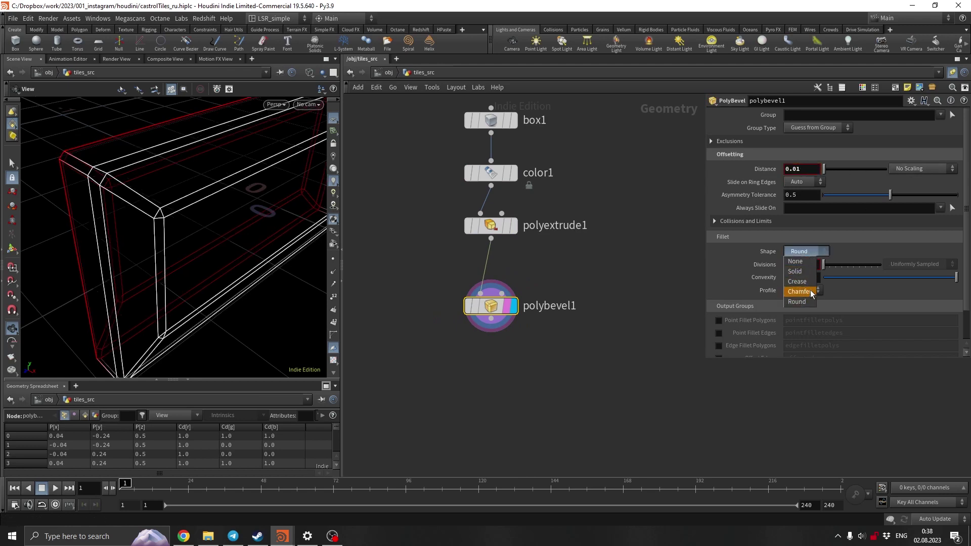
click(797, 281)
drag(824, 265, 826, 268)
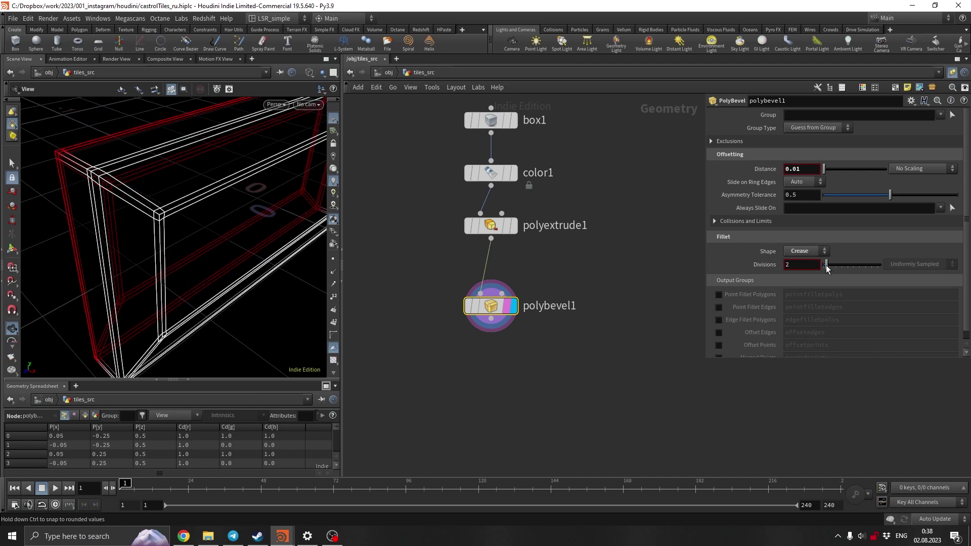
Step: Add a Subdivide node below the PolyBevel, feed it from the PolyBevel output, and make it the displayed node
key(Tab)
text(su)
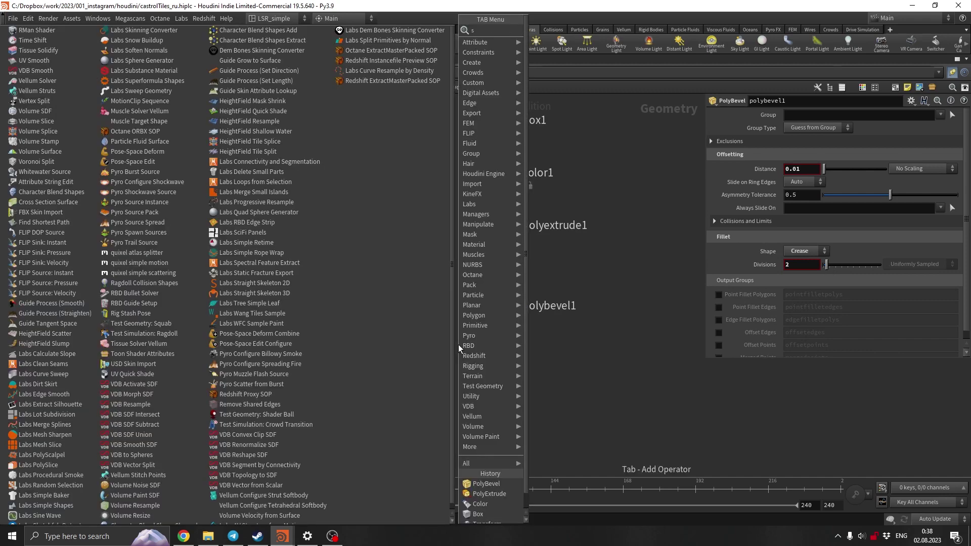
click(569, 32)
click(491, 387)
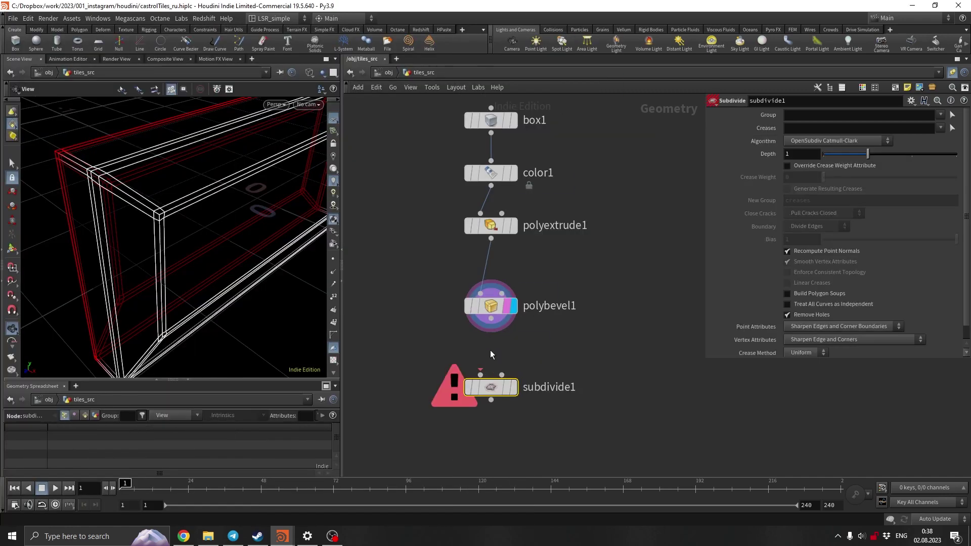
click(491, 319)
click(481, 375)
click(514, 387)
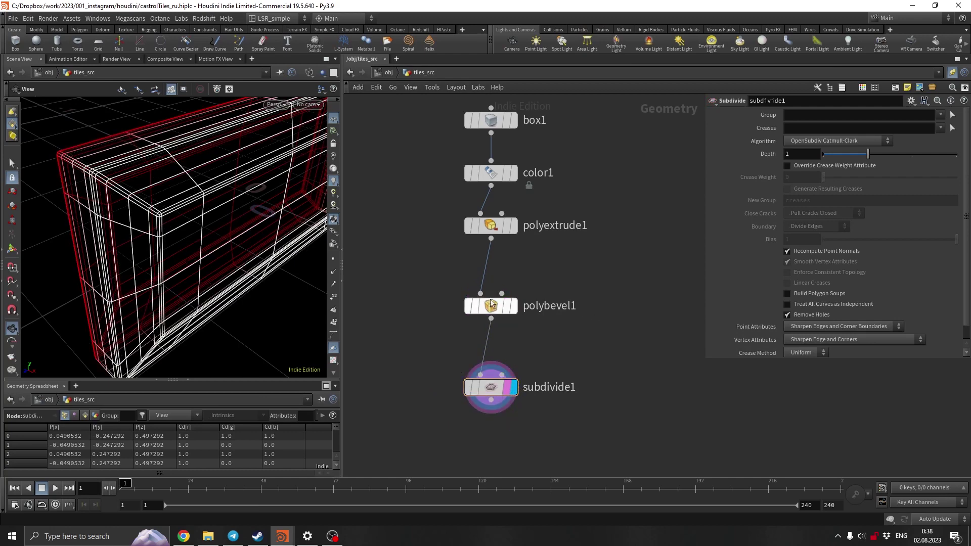
Step: Set the viewport's shaded mode to Smooth Shaded and inspect the subdivided tile's rounded corner
key(w)
click(325, 90)
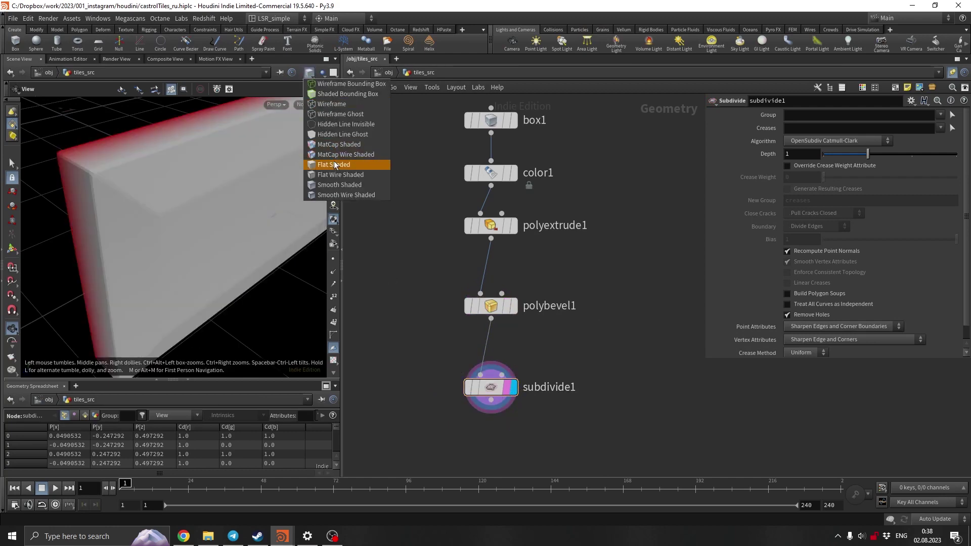
click(337, 185)
mouse_move(215, 247)
mouse_down()
mouse_move(295, 241)
mouse_move(206, 219)
mouse_move(225, 243)
mouse_move(210, 245)
mouse_move(211, 234)
mouse_move(251, 238)
mouse_move(214, 253)
mouse_up()
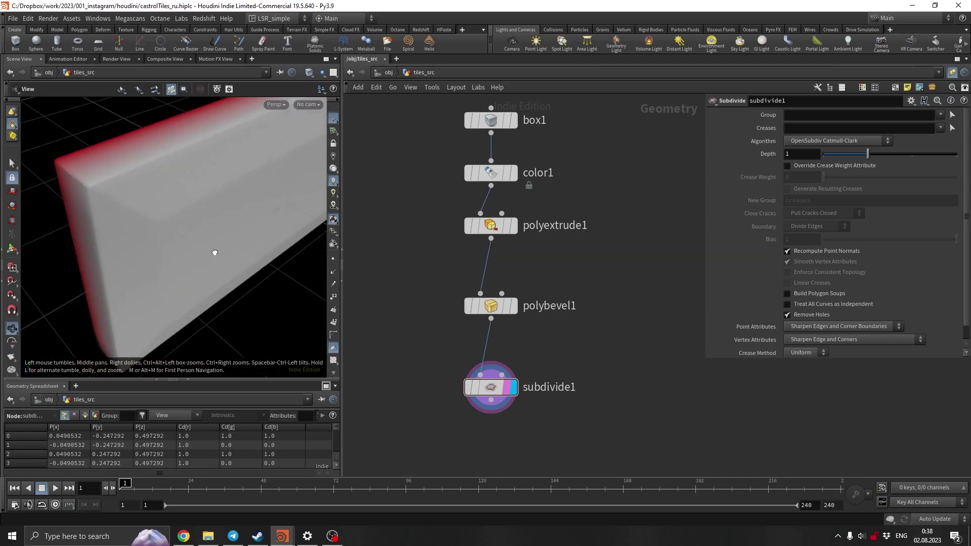
key(w)
key(w)
mouse_move(137, 213)
mouse_down()
mouse_move(148, 184)
mouse_move(153, 195)
mouse_up()
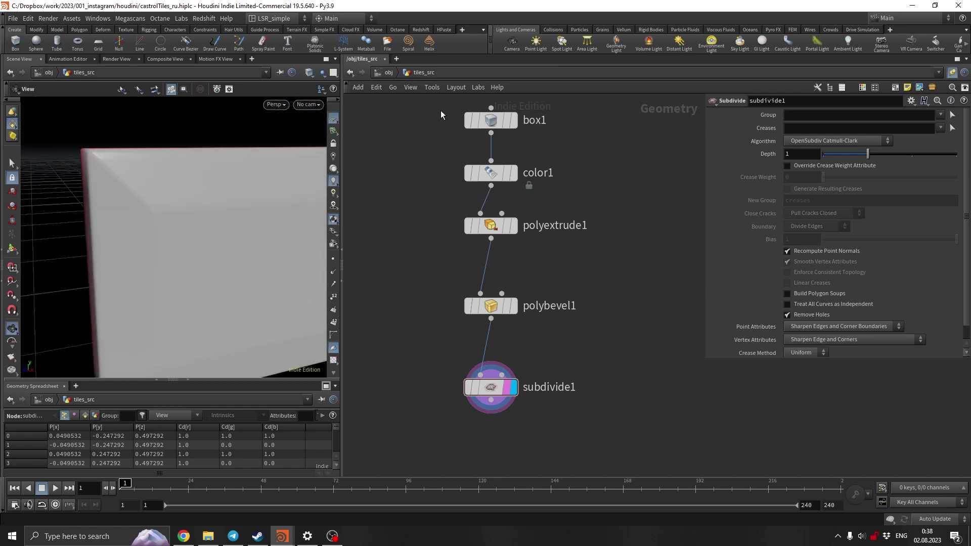
Step: Lay out the five nodes of the tile chain evenly and leave free space below them
drag(441, 111, 518, 437)
key(l)
scroll(419, 254, down, 3)
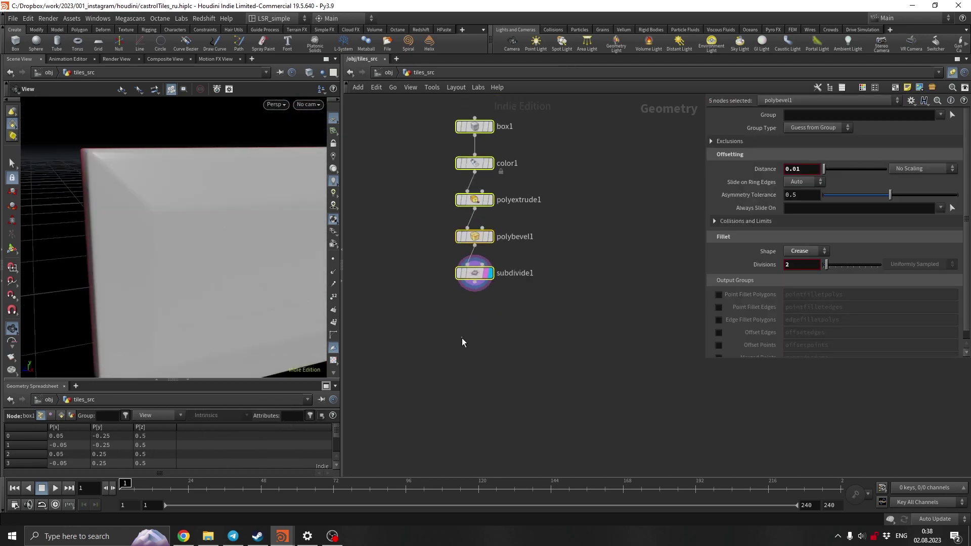
Step: Add a Null node below the chain, feed it from the Subdivide output, and rename it OUT_tiles
key(Tab)
text(null)
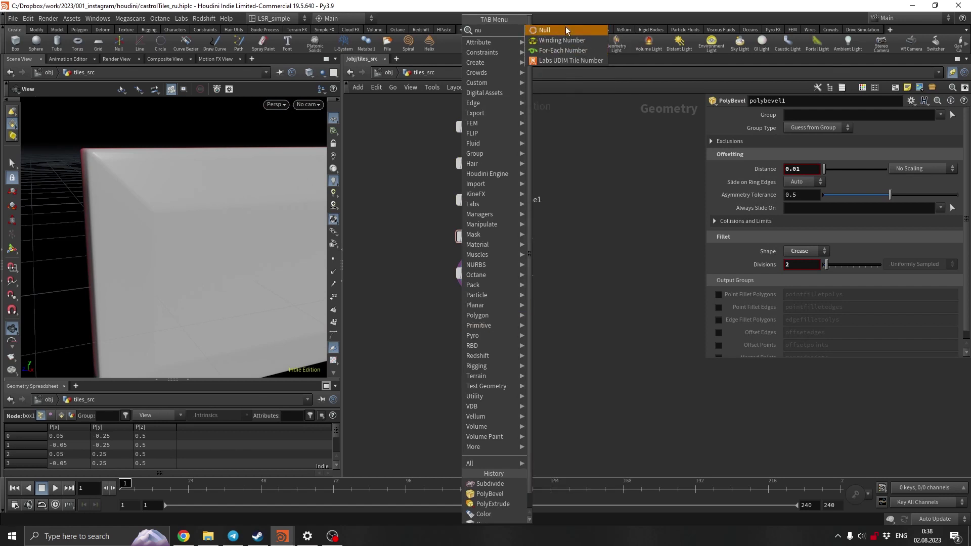
click(566, 28)
click(473, 353)
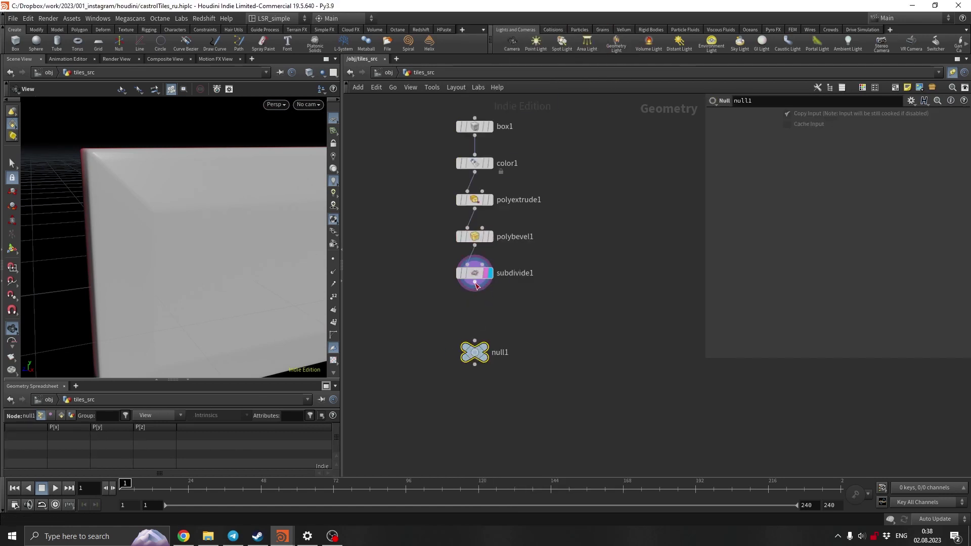
double_click(502, 353)
text(OUT_tiles)
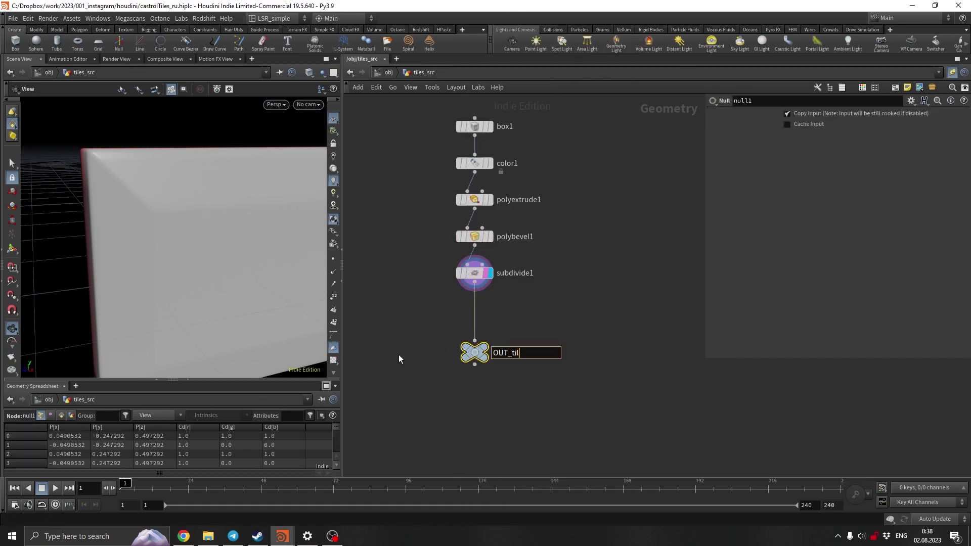
key(Return)
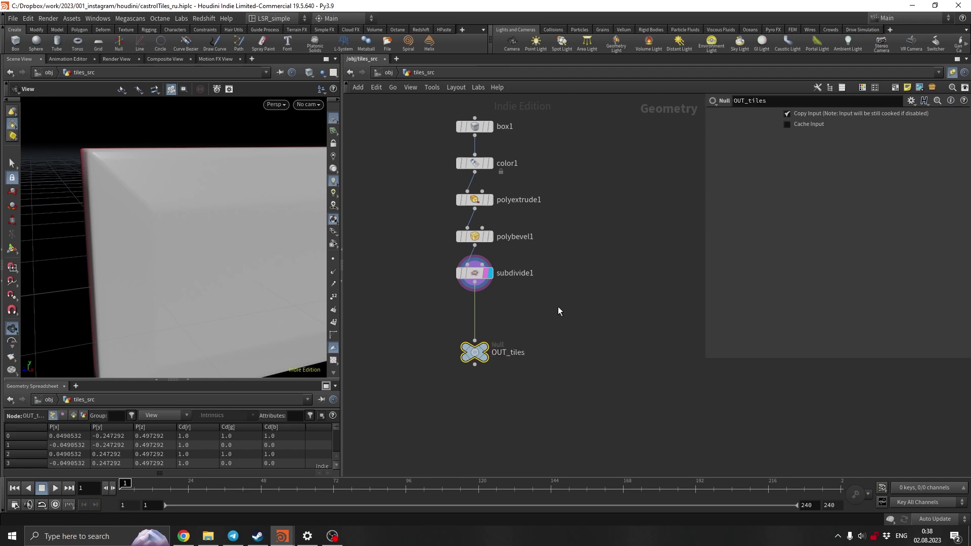
Step: Add a Grid node beside the tile chain, make it the displayed node, and frame it in the viewport
scroll(530, 325, down, 3)
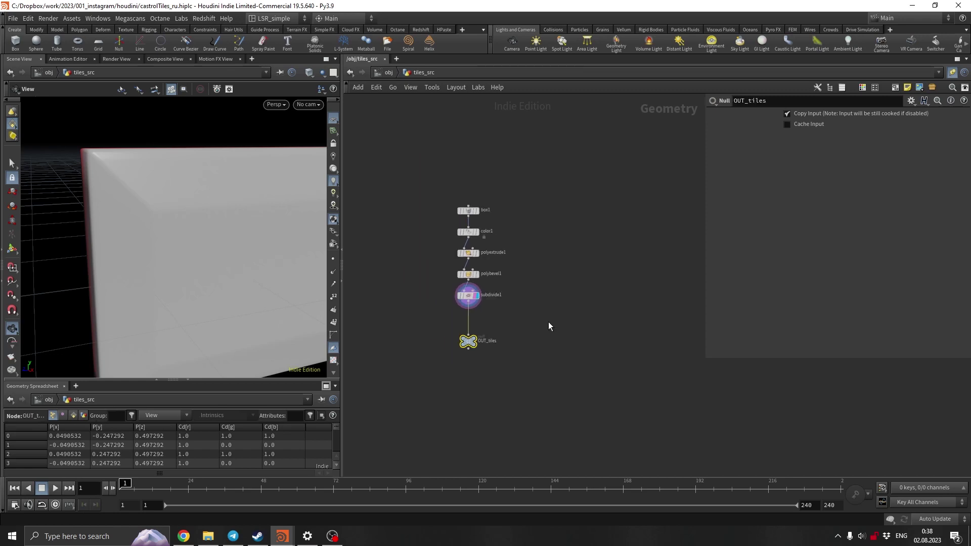
click(602, 316)
key(Tab)
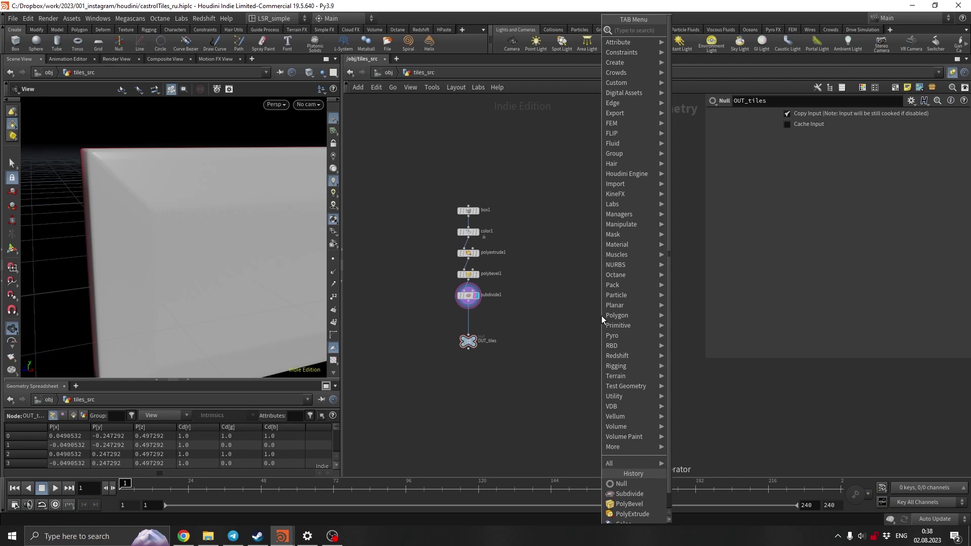
text(null)
key(Return)
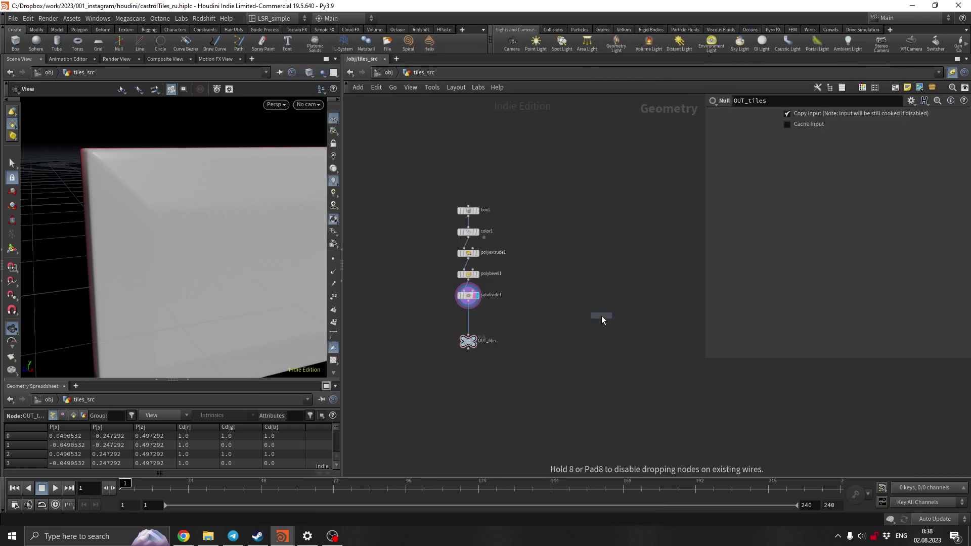
click(624, 211)
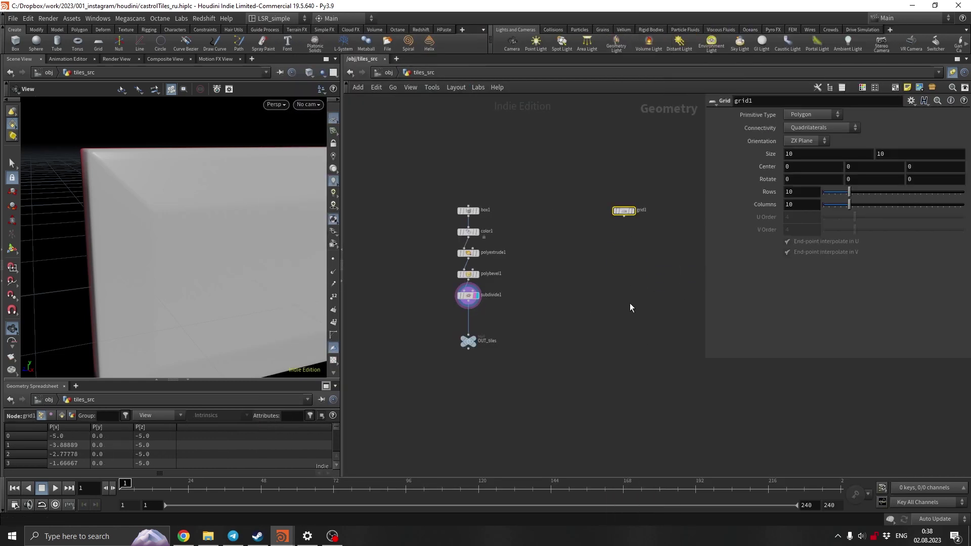
click(633, 210)
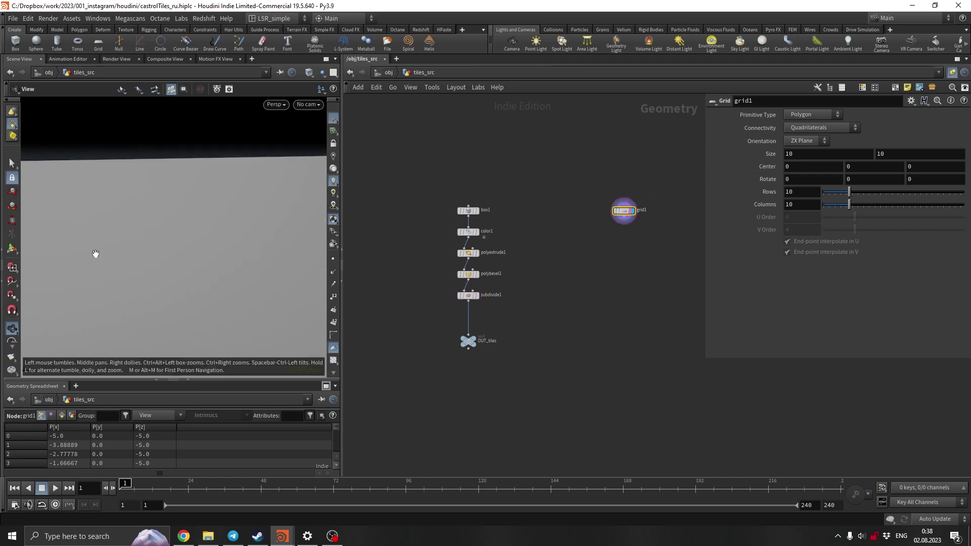
key(g)
Step: Orient the grid to the YZ Plane, set its second size value to 5 and its Y center to 2.5
click(814, 141)
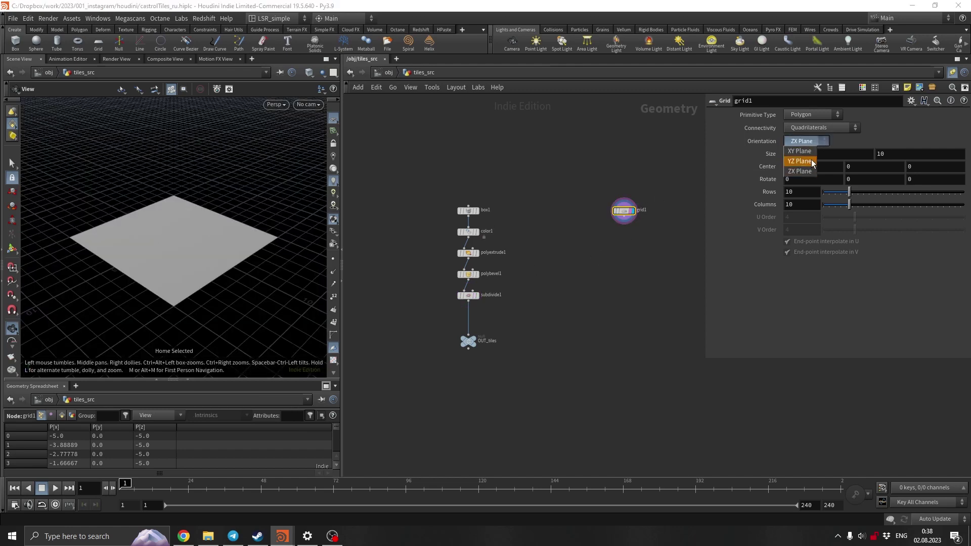
click(804, 160)
click(890, 153)
text(5)
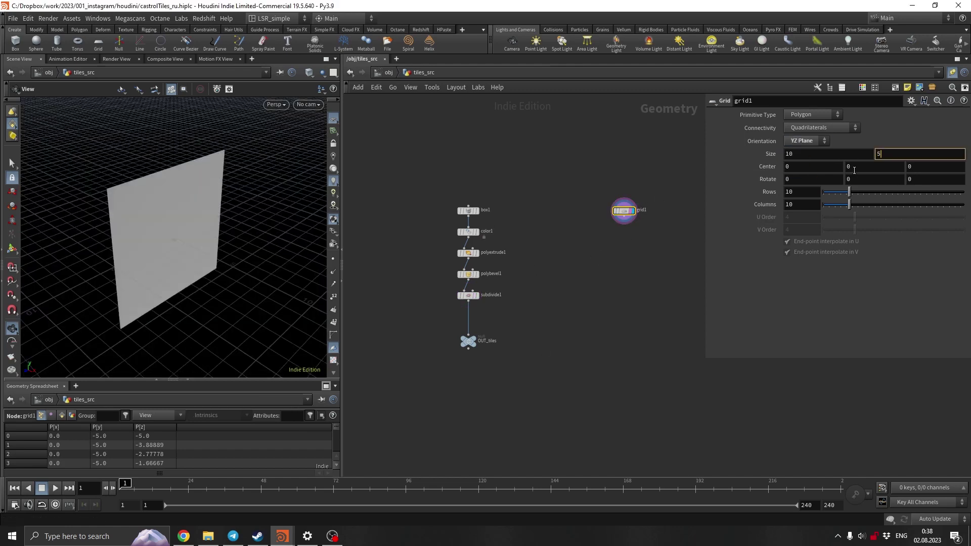
click(874, 166)
text(2)
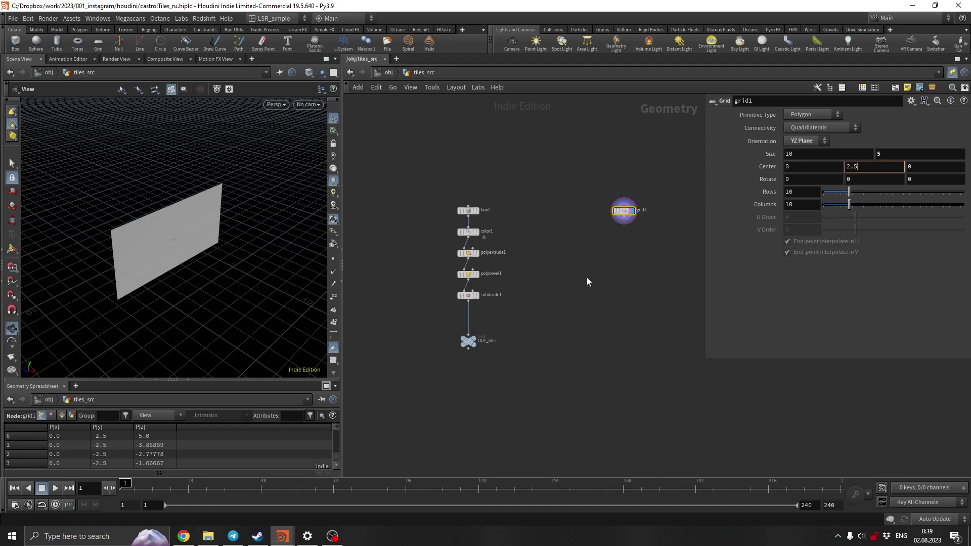
text(.5)
key(Return)
alt+drag(196, 258, 208, 239)
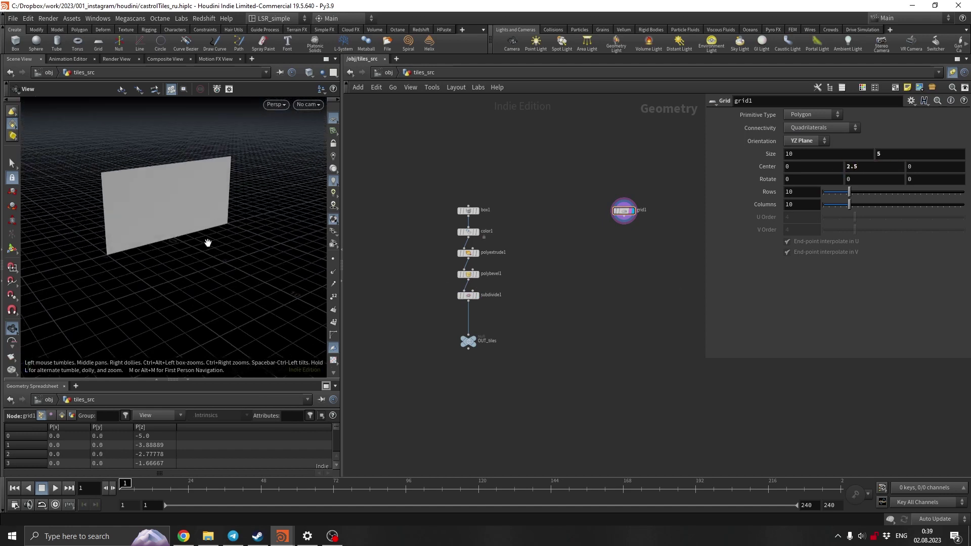
Step: Set the grid's primitive type to Points with 128 rows and 128 columns
click(809, 115)
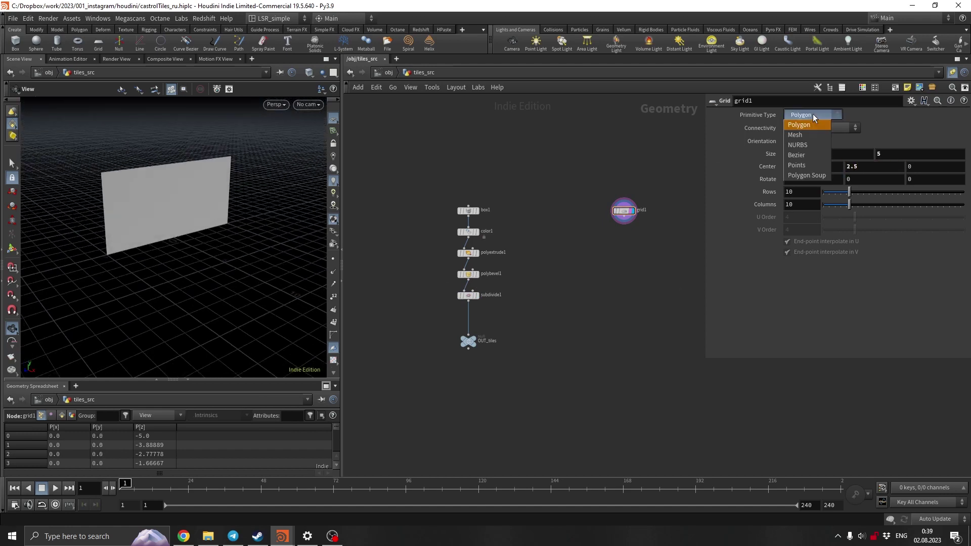
click(814, 165)
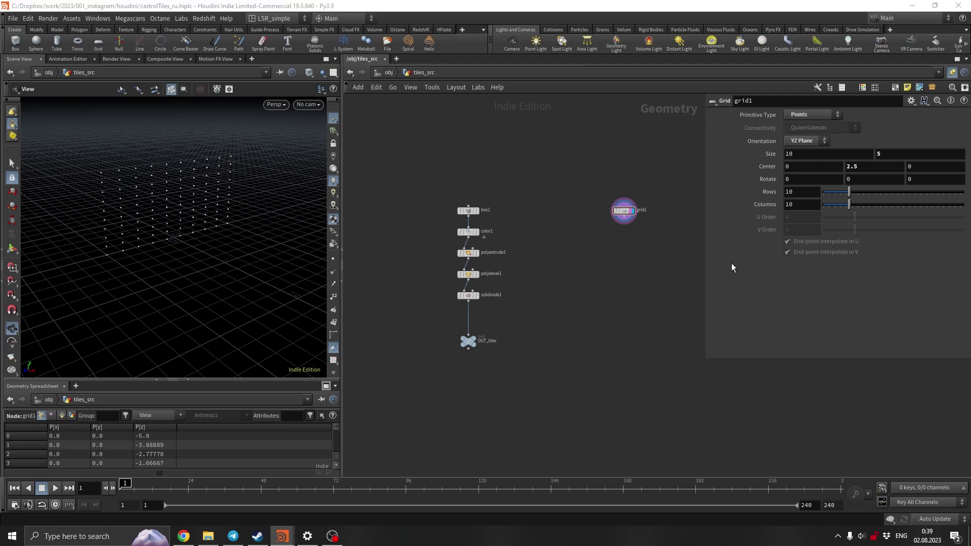
click(803, 193)
text(128)
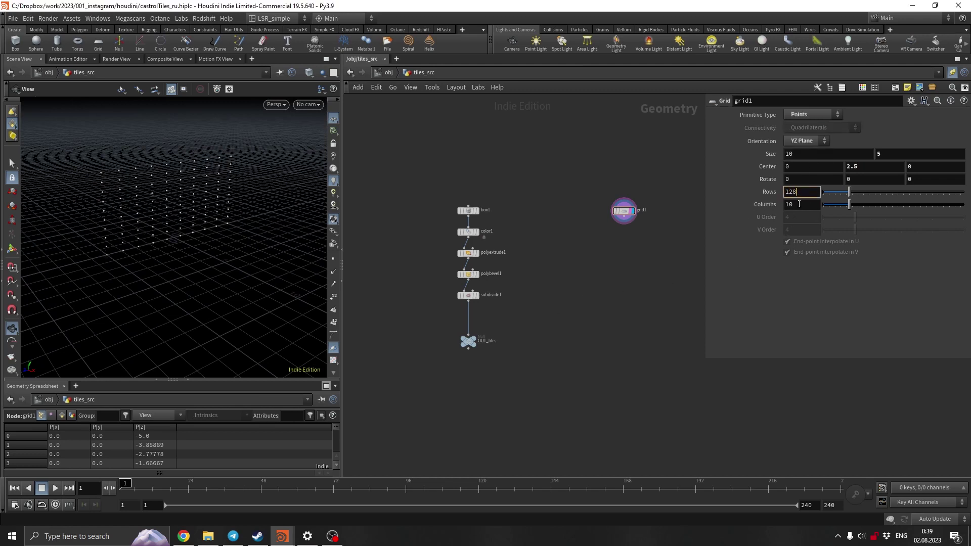
key(Tab)
text(128)
key(Return)
drag(132, 268, 168, 275)
Step: Add a Copy to Points node with OUT_tiles feeding its first input and the grid feeding its second
key(Tab)
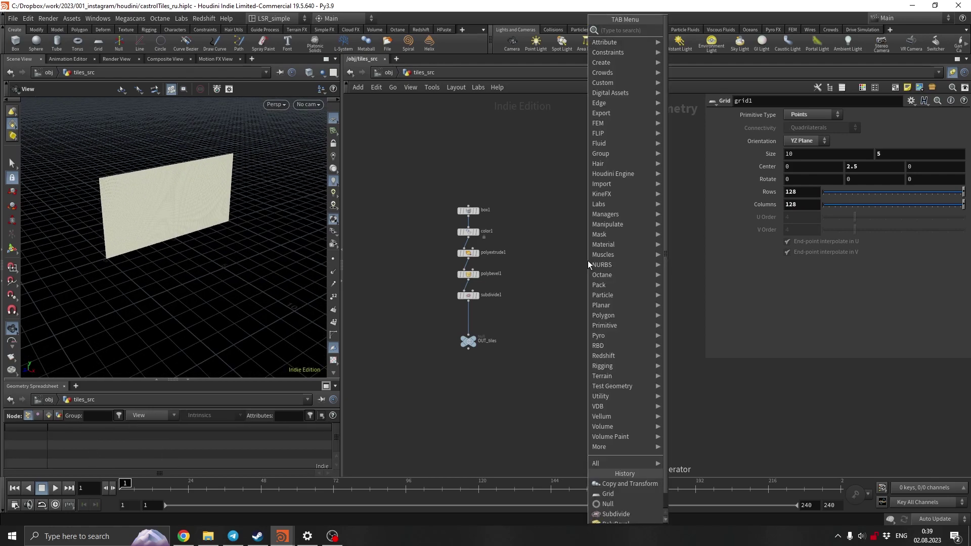
text(copy)
key(Return)
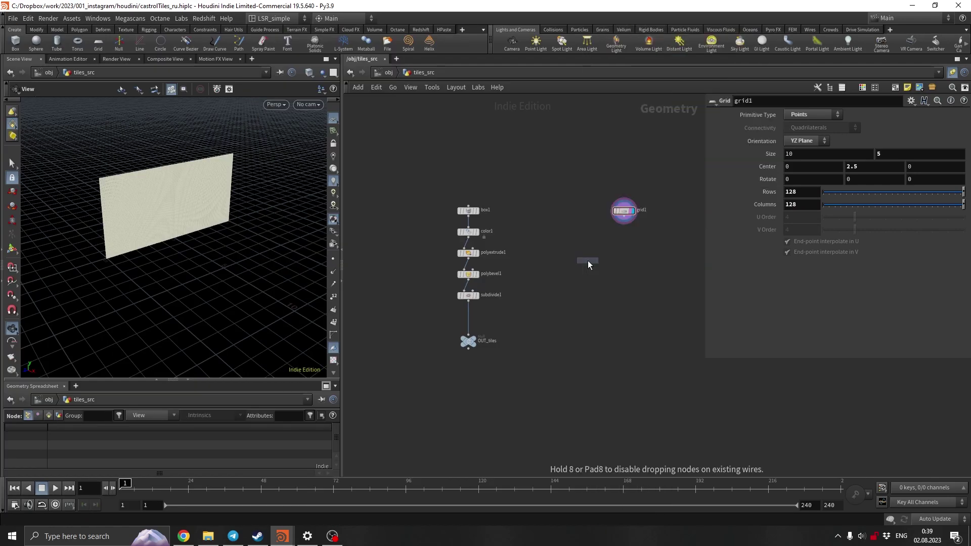
click(559, 375)
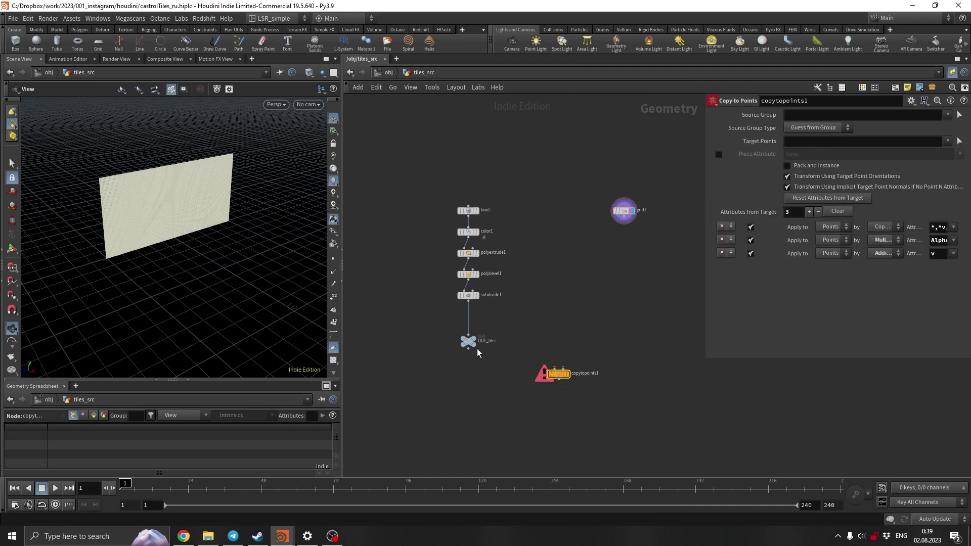
click(469, 348)
click(555, 368)
click(624, 219)
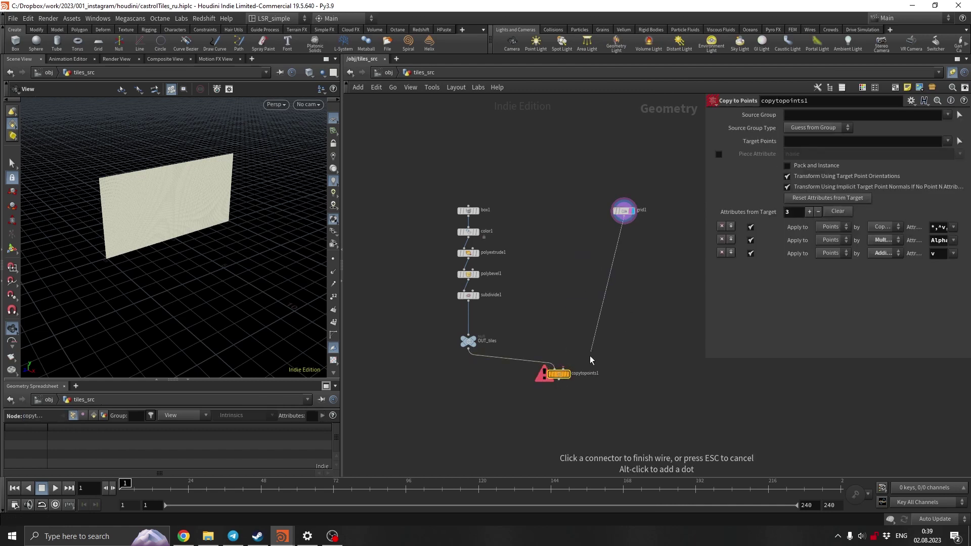
click(563, 367)
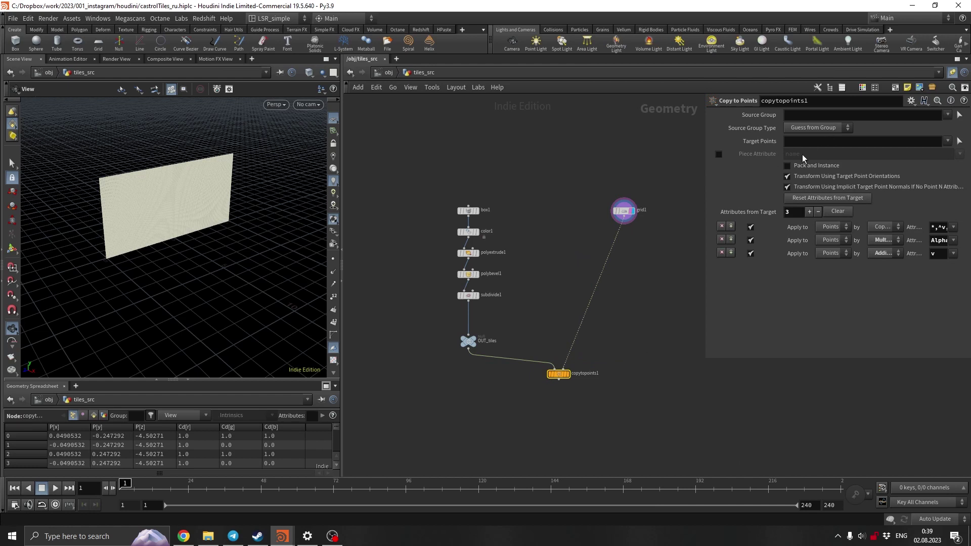
Step: Enable Pack and Instance on the Copy to Points node, display it, and inspect the copied tiles in wireframe
click(805, 168)
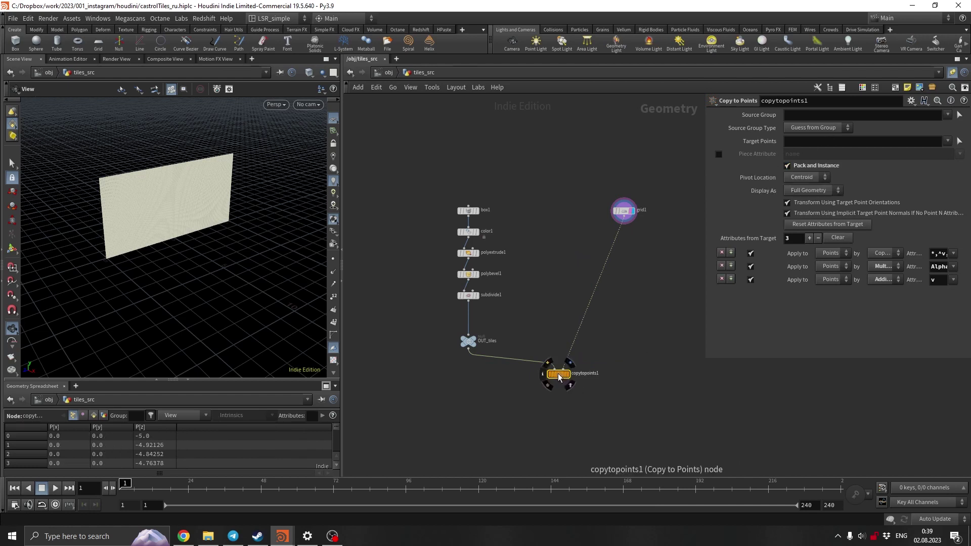
key(l)
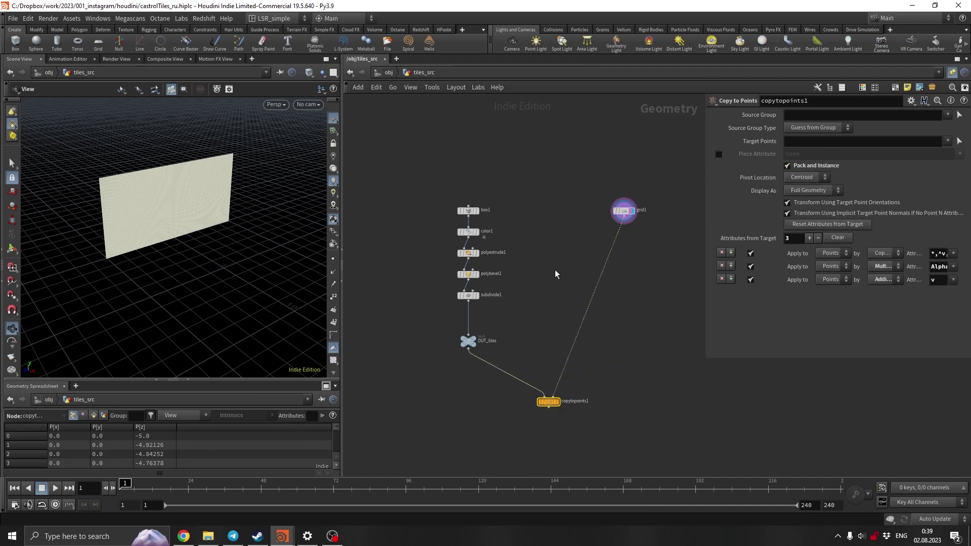
click(595, 196)
click(557, 403)
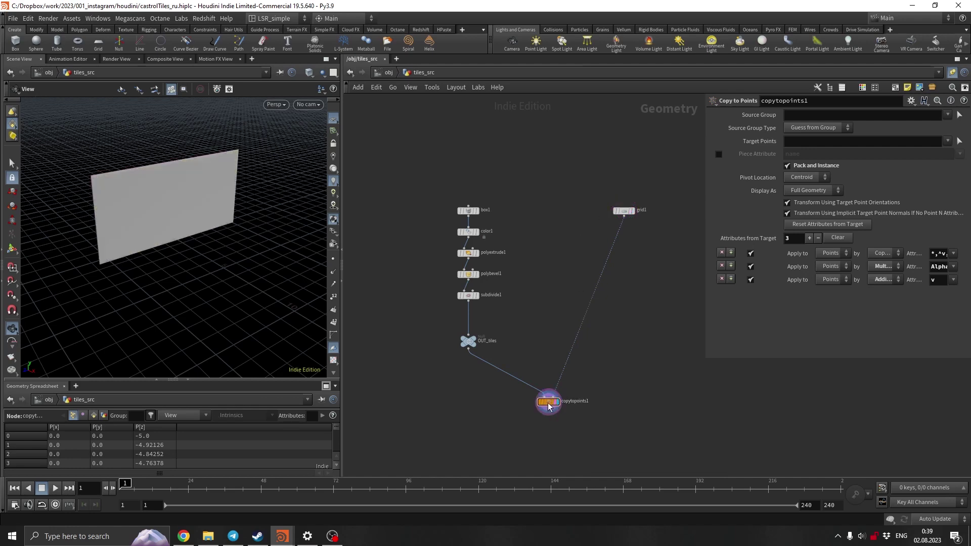
scroll(147, 206, up, 6)
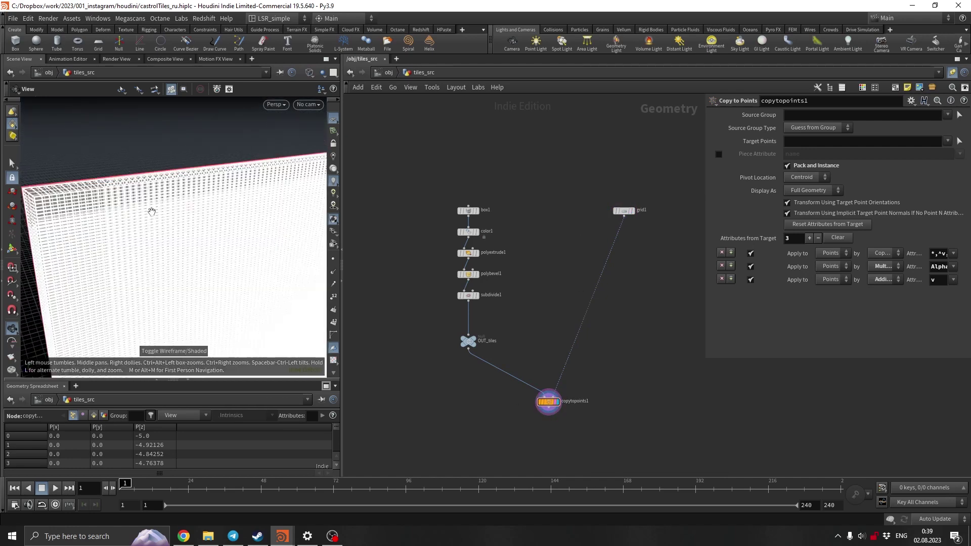
drag(152, 211, 173, 227)
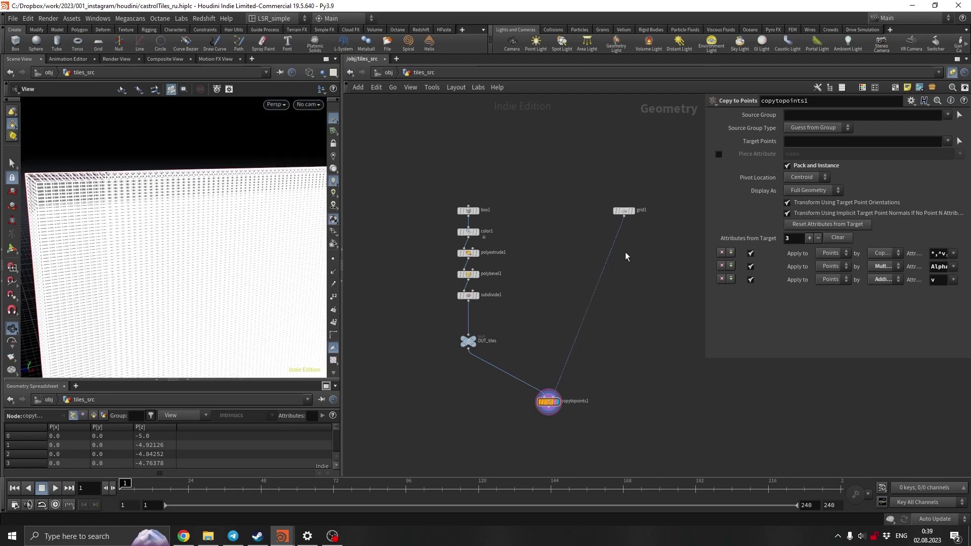
Step: Insert an Attribute Wrangle node between the grid and the Copy to Points node, placed directly below the grid
key(Tab)
key(Return)
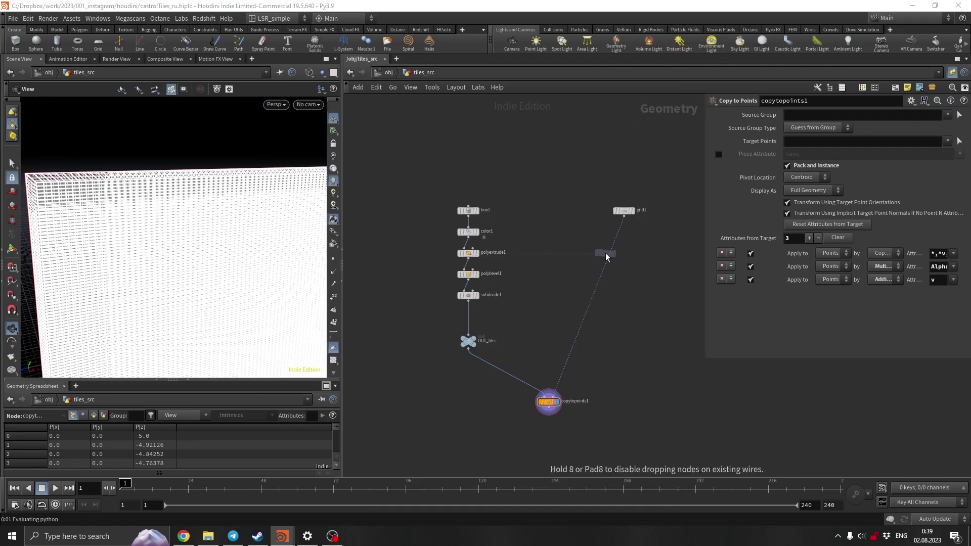
click(607, 257)
drag(613, 258, 631, 258)
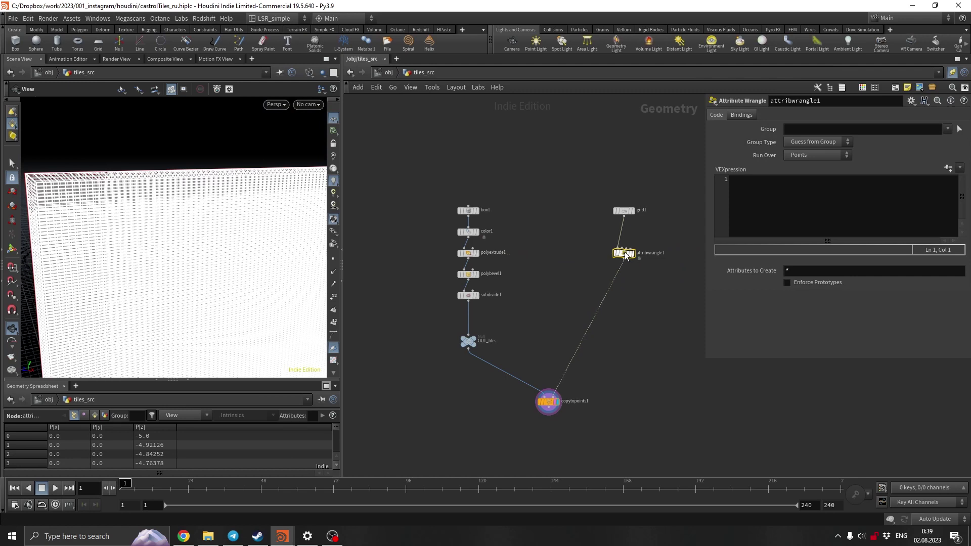
Step: Write f@pscale = chf('Scale'); in the Attribute Wrangle's VEXpression and generate its Scale parameter
click(768, 205)
text(f)
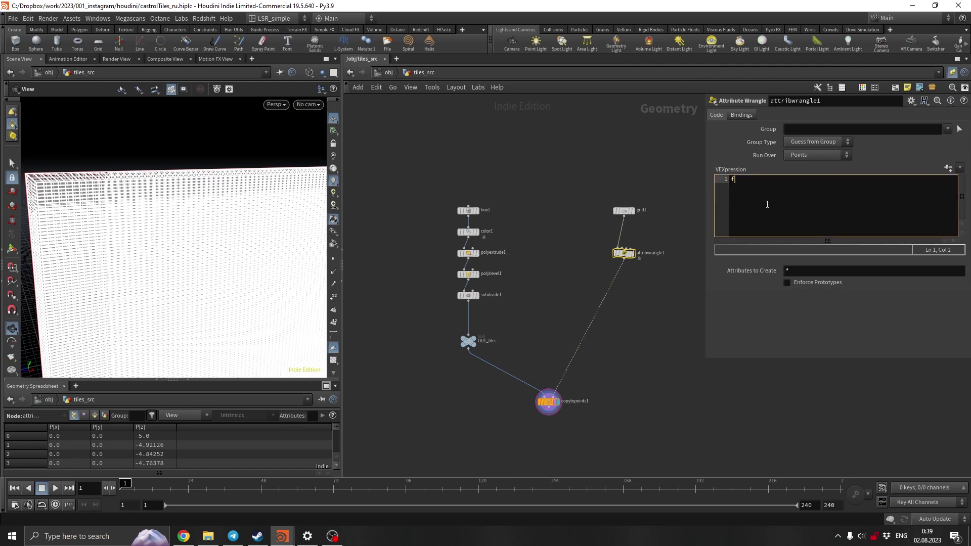
text(@pscale =)
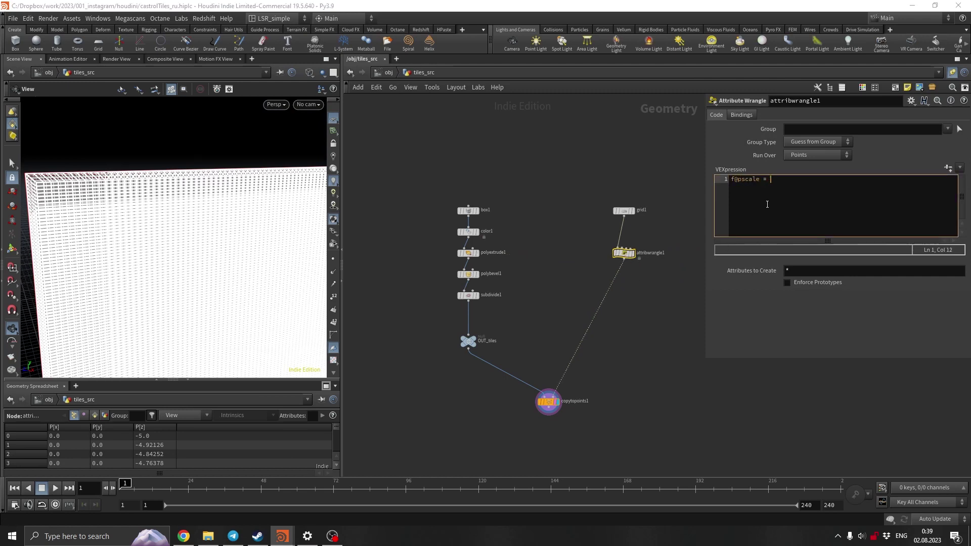
text( chf('Scale');)
click(949, 168)
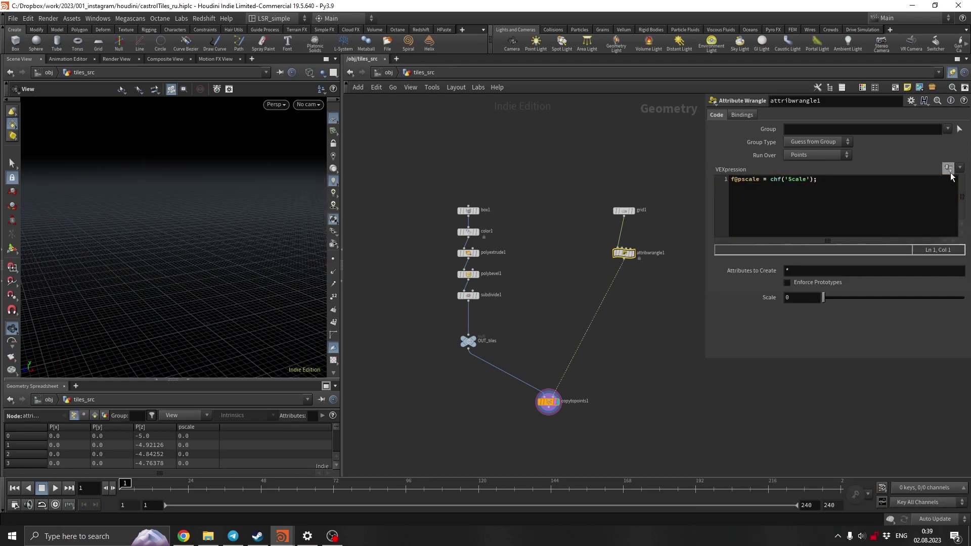
Step: Set the wrangle's Scale to 0.0775 so the copied tiles sit edge to edge
drag(824, 298, 832, 298)
drag(296, 264, 180, 177)
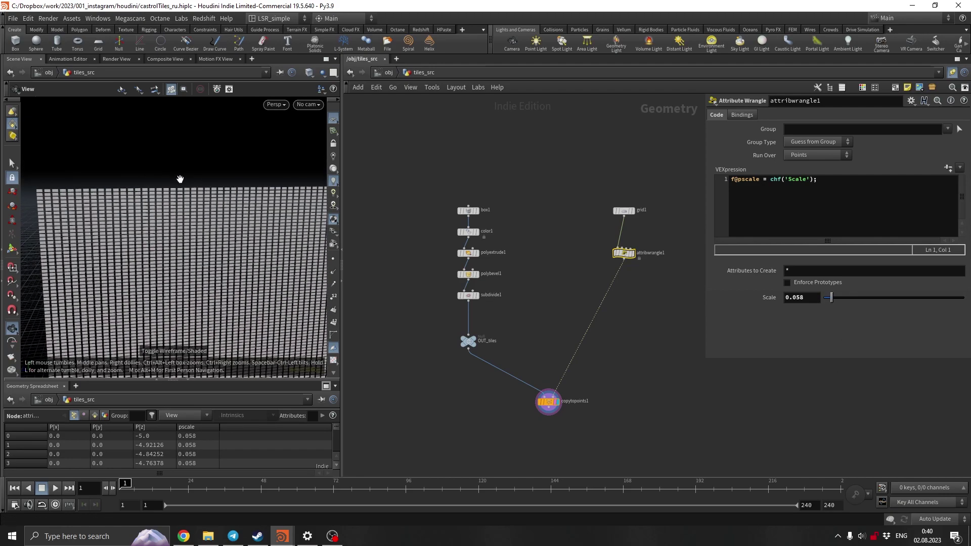
scroll(182, 208, up, 5)
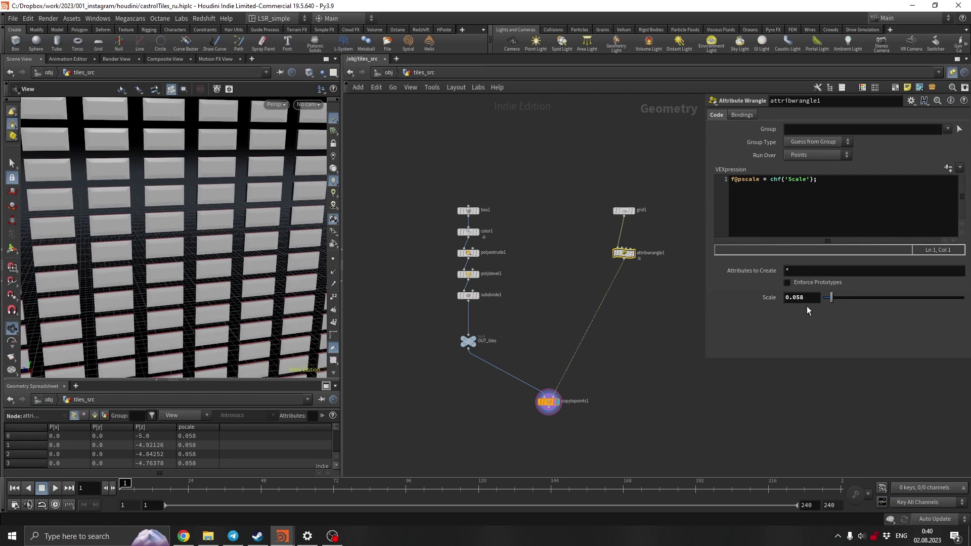
drag(832, 302, 834, 302)
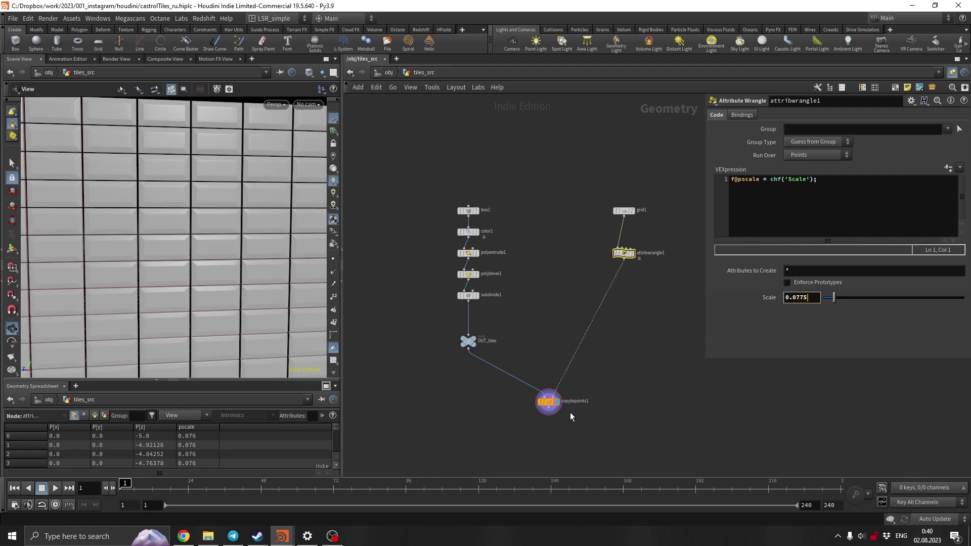
key(Return)
Step: Inspect the tiled wall from near and far, and save the scene file
scroll(239, 234, down, 5)
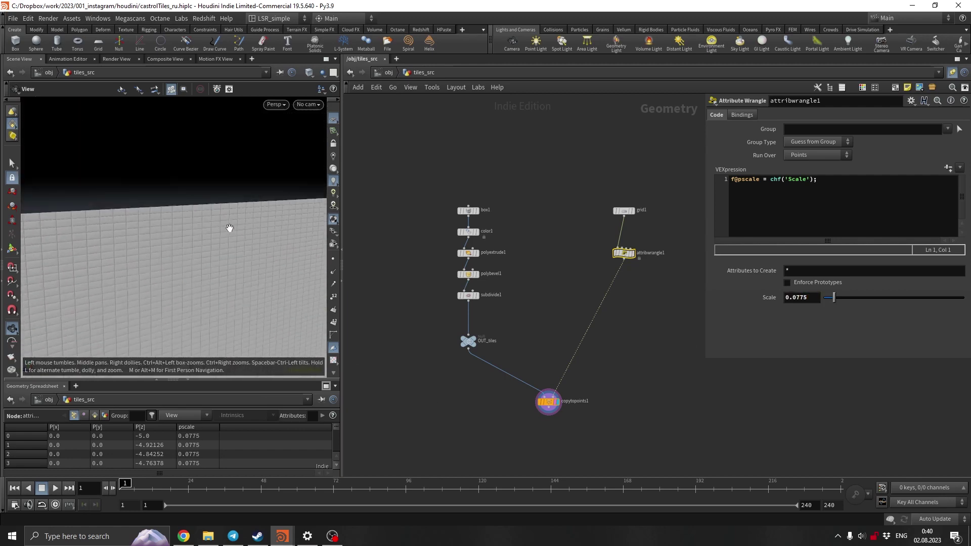
scroll(227, 227, up, 5)
drag(206, 147, 253, 217)
scroll(252, 213, down, 5)
scroll(252, 224, up, 5)
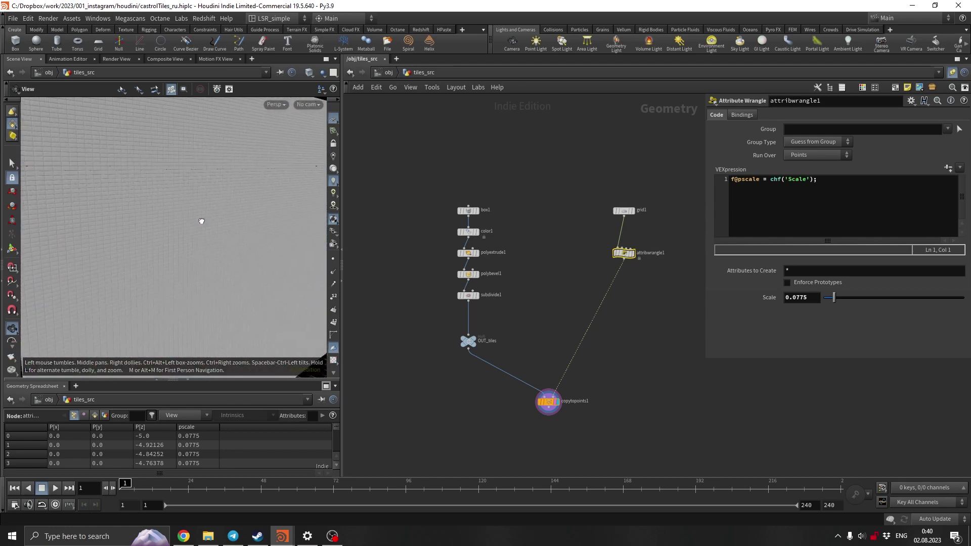
key(ctrl+s)
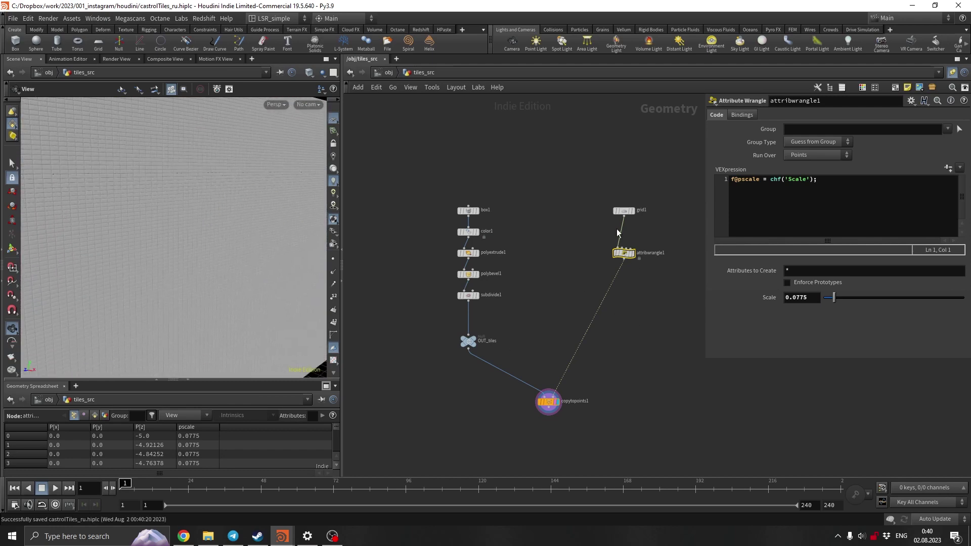
Step: Move the Attribute Wrangle node up close beneath the grid node
click(624, 211)
drag(624, 253, 624, 232)
middle_drag(583, 269, 576, 269)
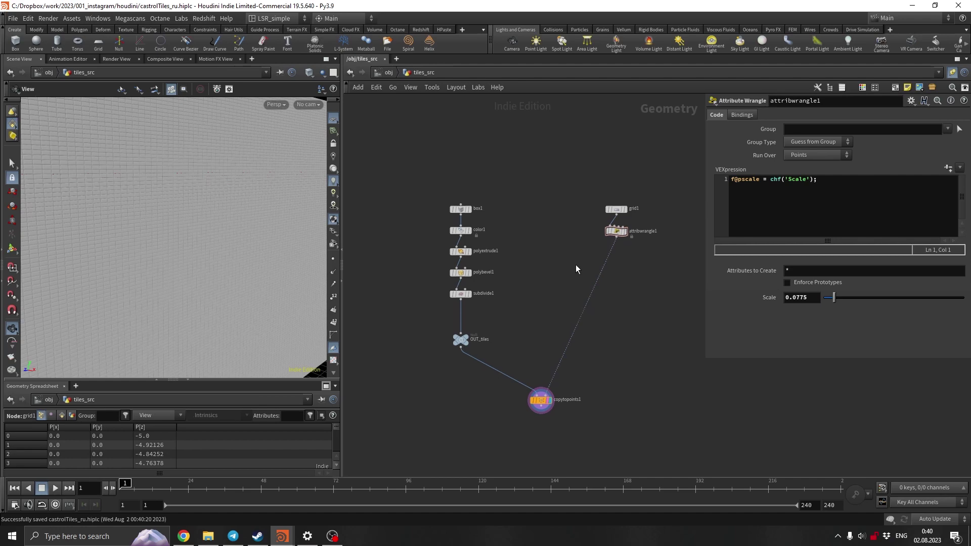
drag(200, 228, 239, 265)
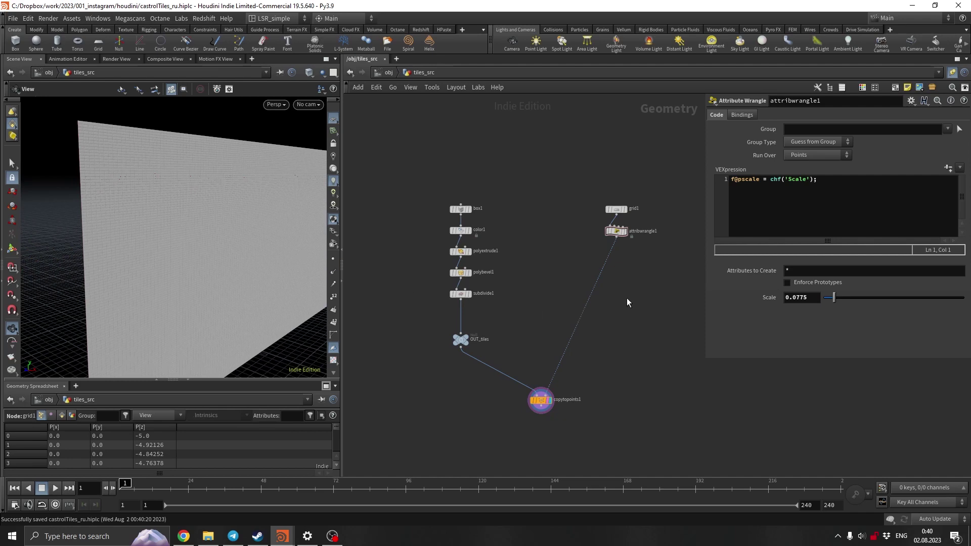
Step: Add an Attribute Transfer node below the wrangle and connect the wrangle's output to its first input
key(Tab)
text(at)
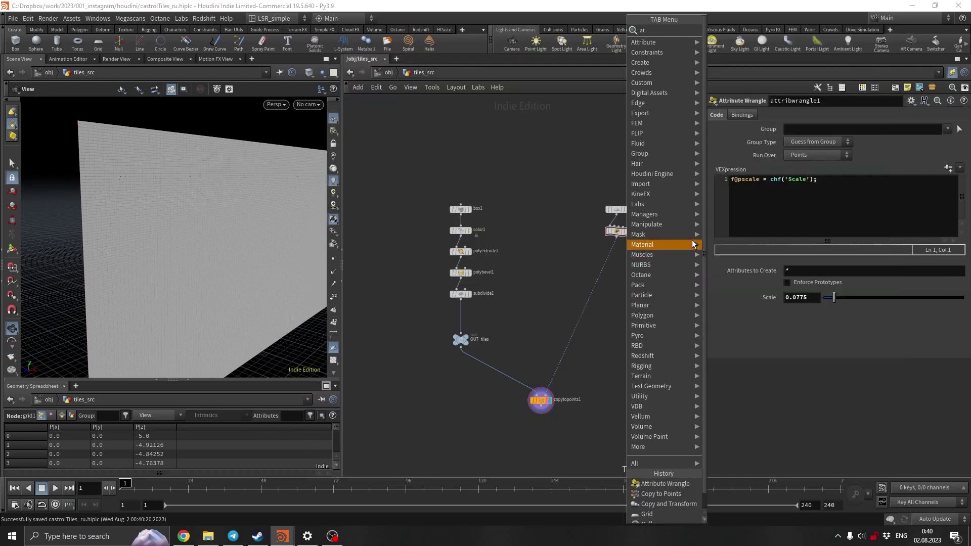
click(744, 39)
click(648, 299)
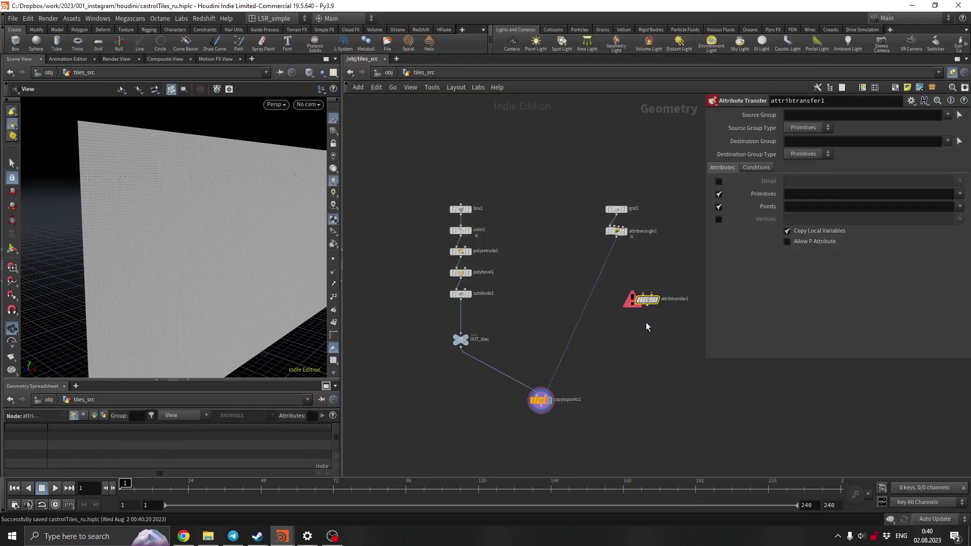
middle_drag(647, 327, 525, 343)
click(495, 253)
click(521, 310)
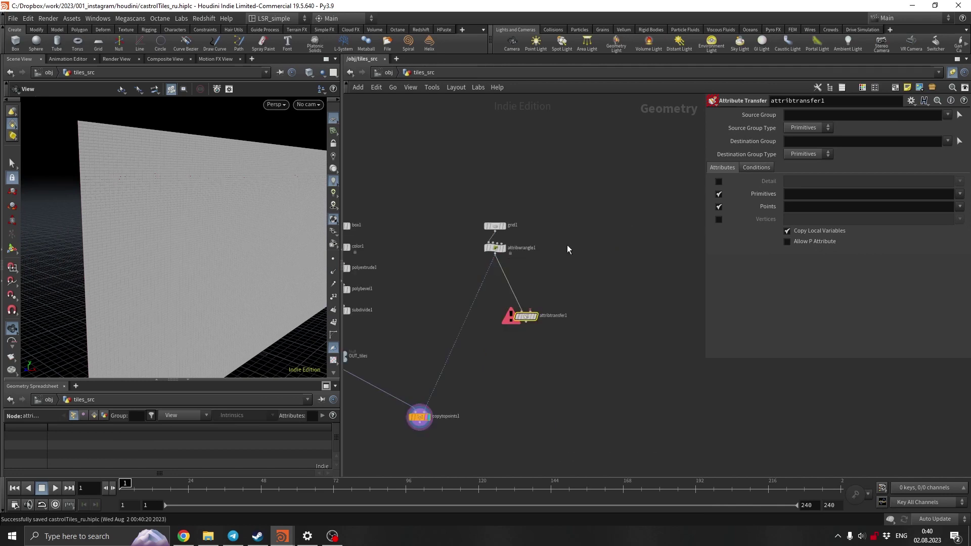
Step: Add a second Grid node beside the wrangle, above the Attribute Transfer node
key(Tab)
text(gr)
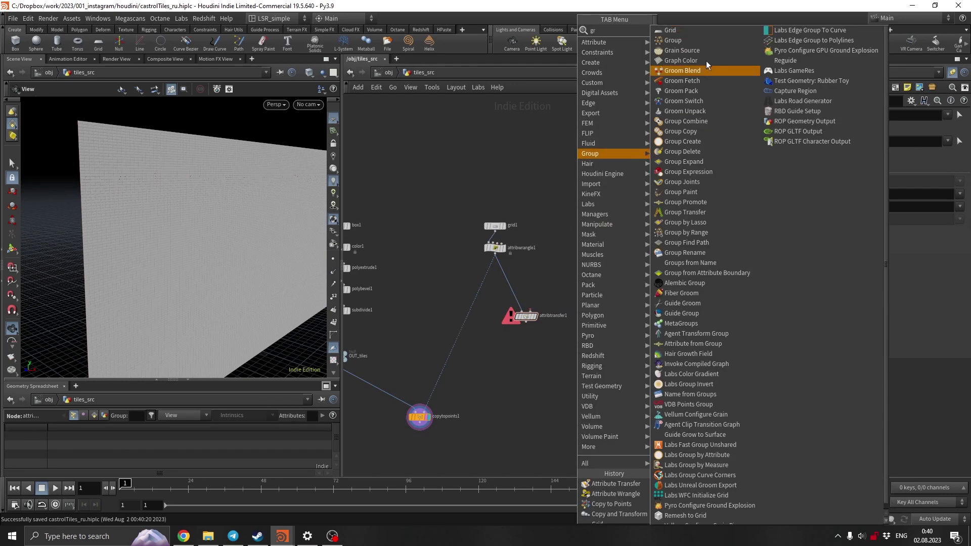
click(690, 30)
click(574, 264)
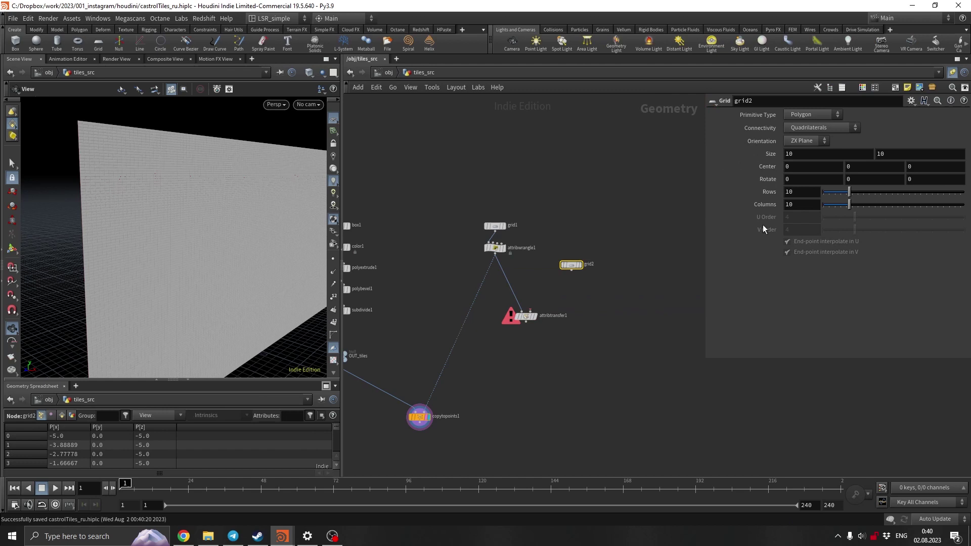
Step: Give the second grid a first size value of 35, YZ Plane orientation and X rotation -15, and display it with the wrangle's points as template
double_click(799, 155)
text(35)
click(580, 265)
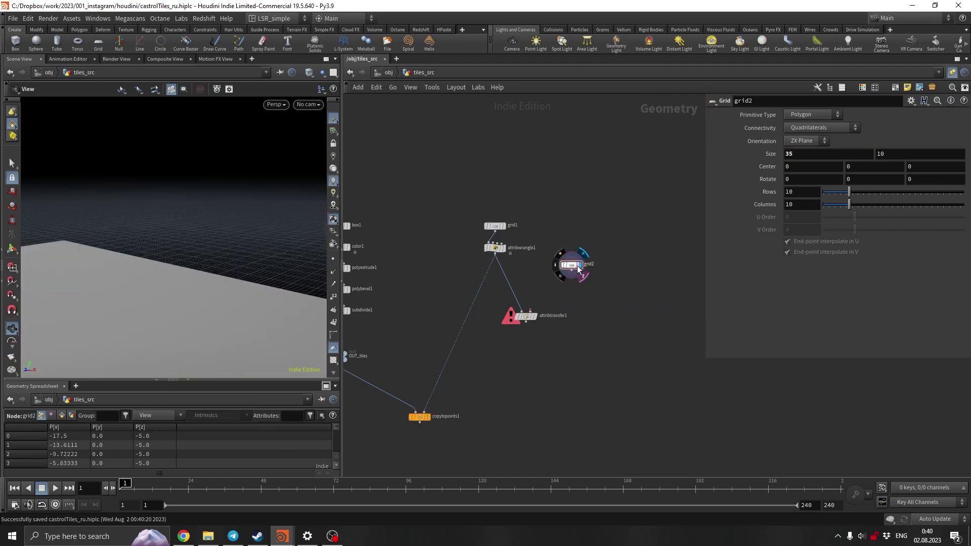
click(808, 137)
click(802, 157)
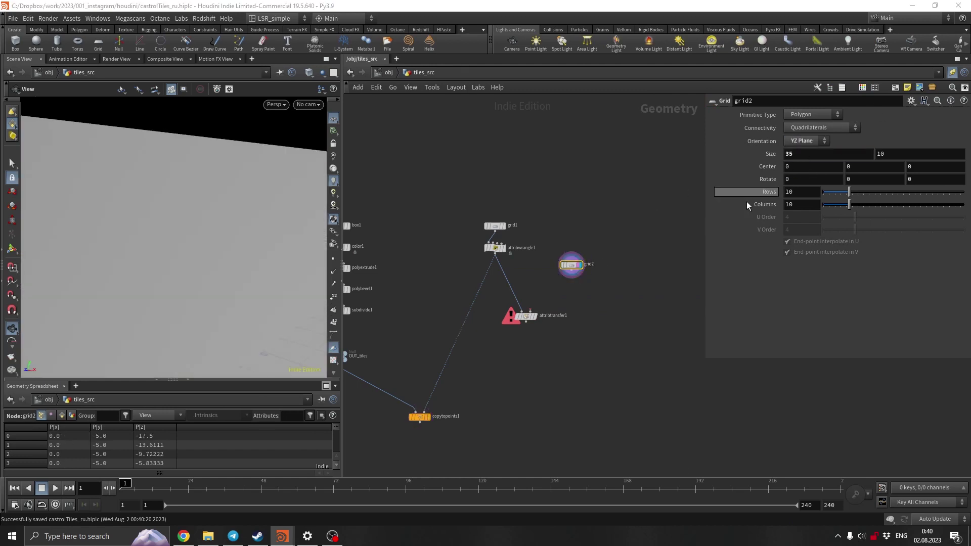
double_click(799, 179)
text(-15)
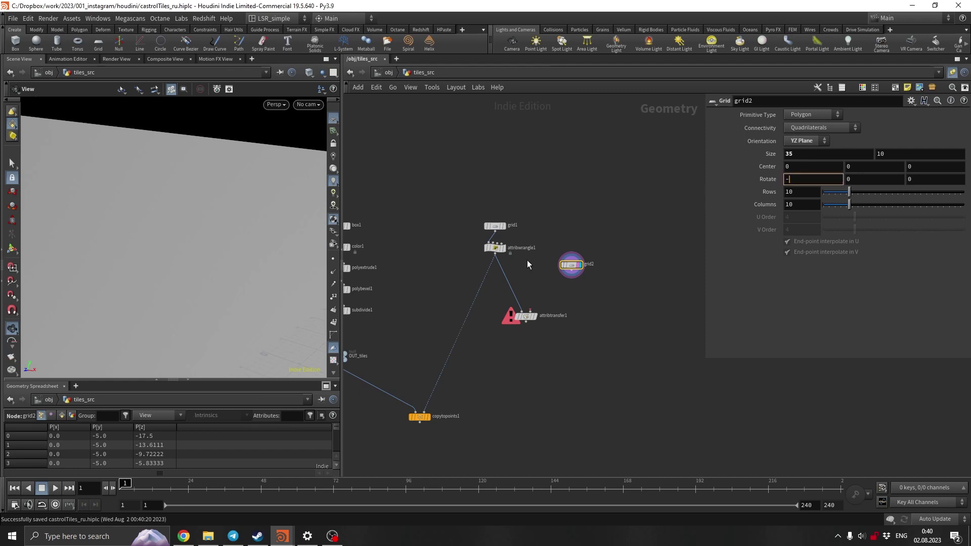
key(Return)
scroll(217, 238, down, 6)
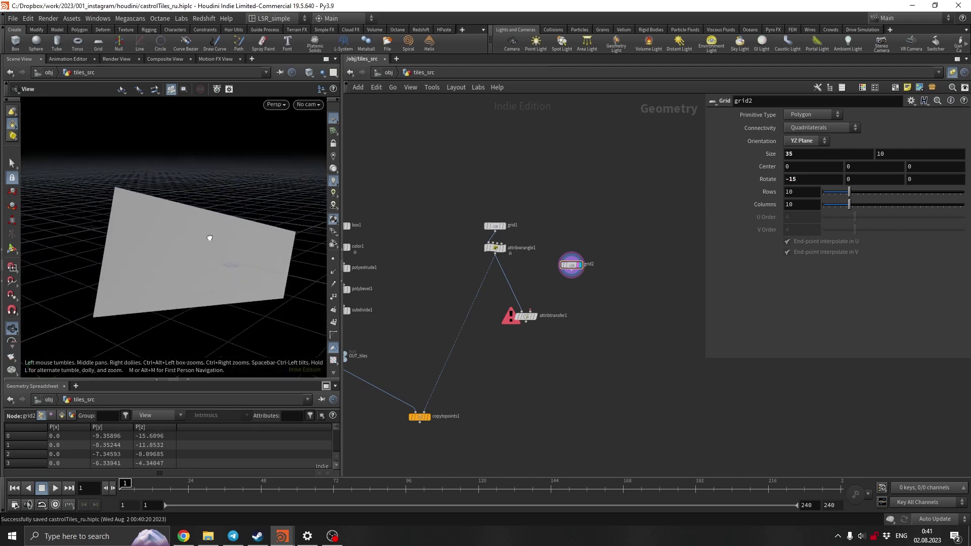
click(506, 248)
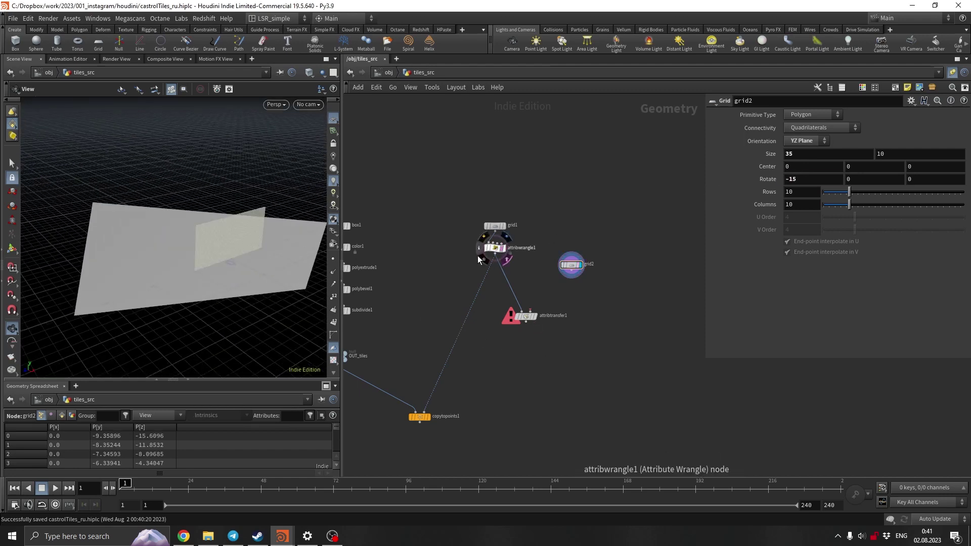
drag(228, 273, 201, 272)
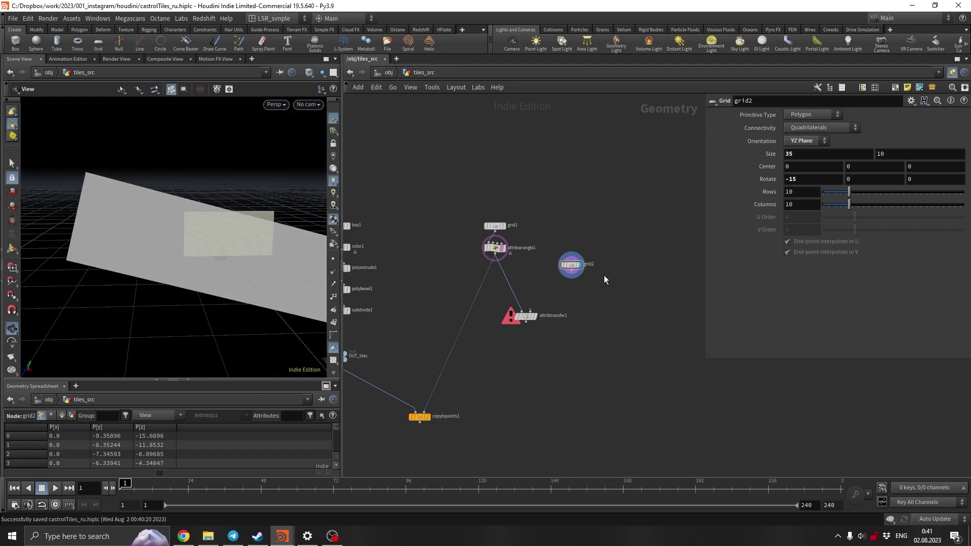
Step: Add a Transform node below the second grid and move the Attribute Transfer node lower to make room
key(Tab)
mouse_move(640, 217)
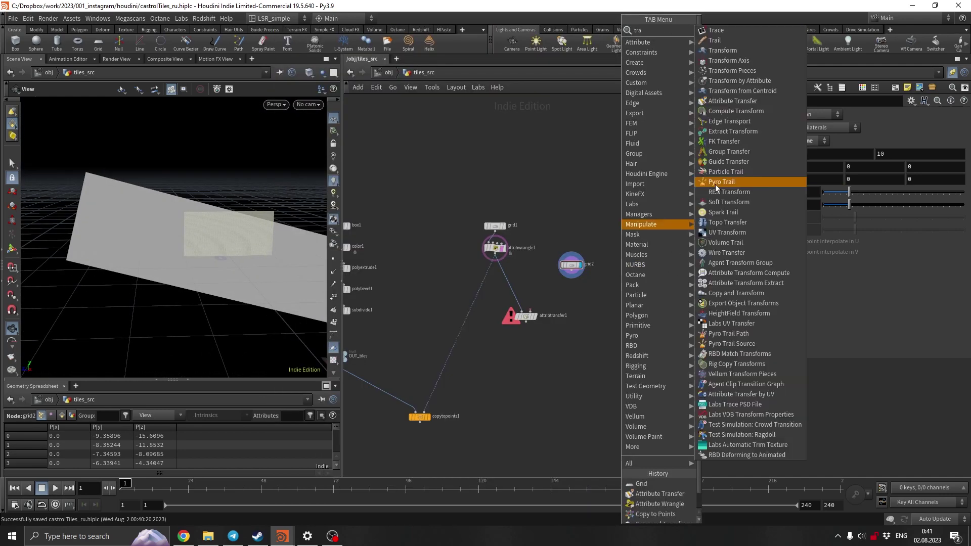
click(723, 51)
click(570, 295)
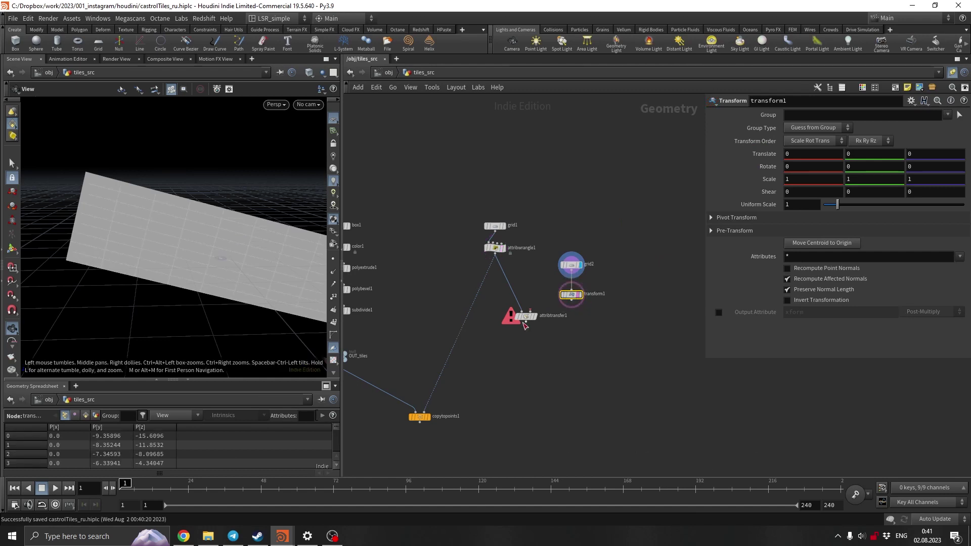
drag(524, 323, 527, 332)
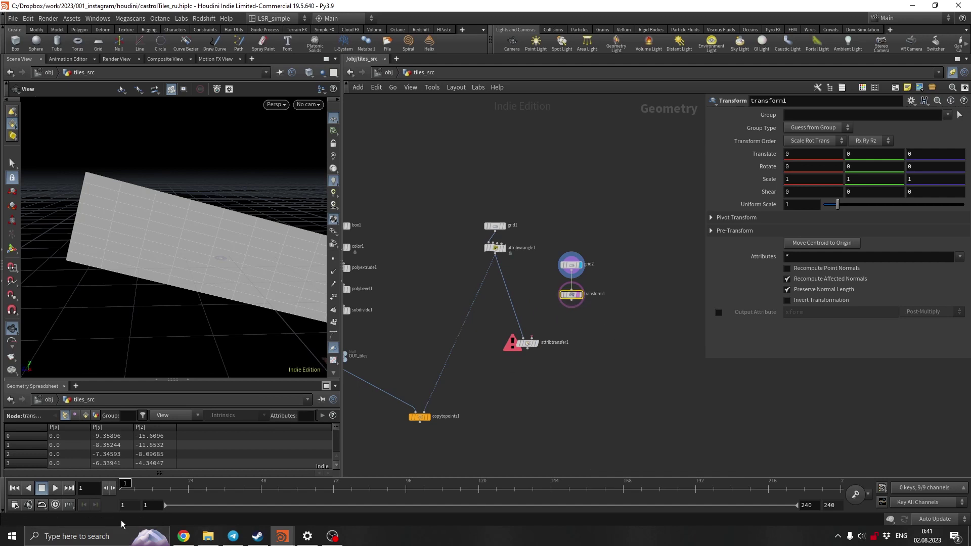
Step: Set the Transform's Z translation to 19.8 and display it with the wrangle's points as template
click(501, 248)
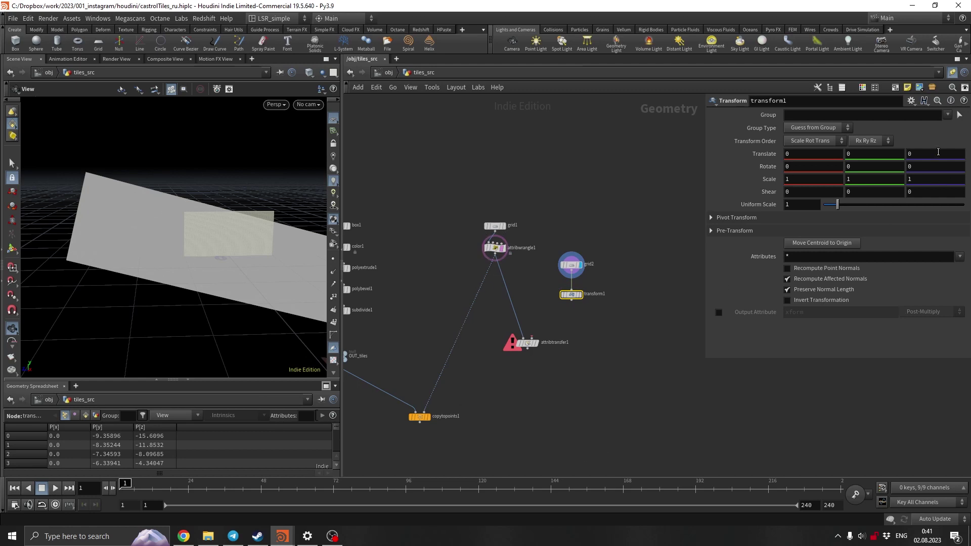
middle_drag(939, 152, 961, 153)
click(582, 299)
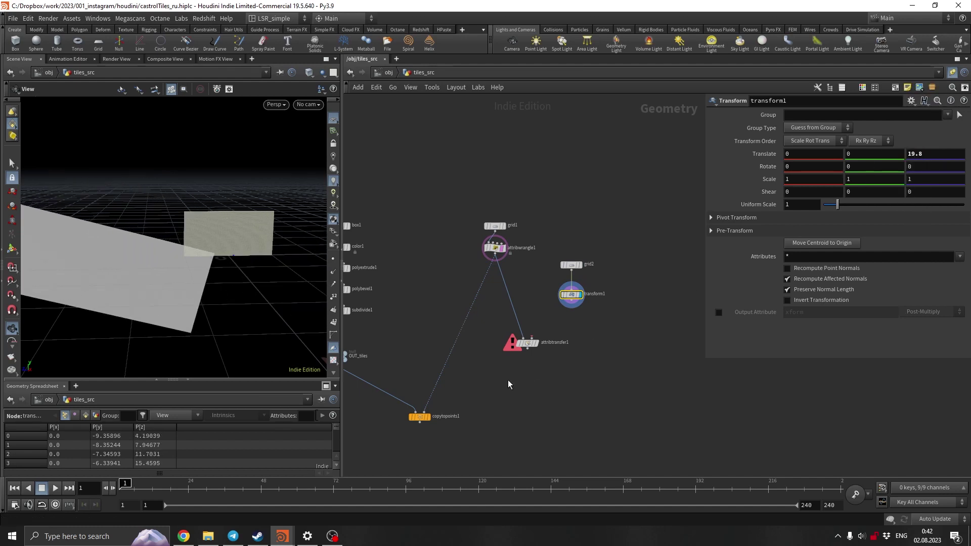
Step: Keyframe the Transform's Z translation at frame 1, and at frame 96 with a value of -3.6
drag(547, 248, 538, 307)
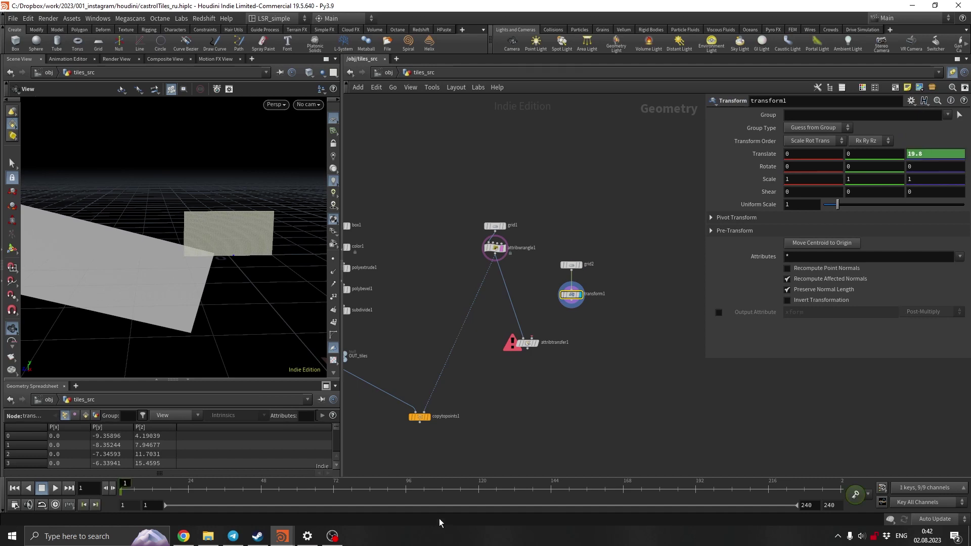
drag(318, 484, 367, 485)
drag(368, 484, 397, 483)
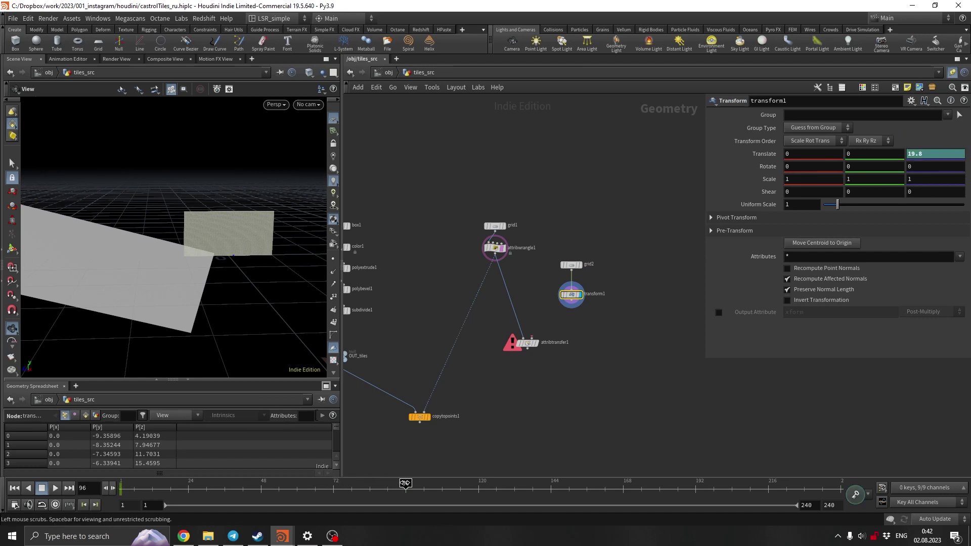
middle_drag(929, 151, 906, 147)
Step: Connect the Transform to the Attribute Transfer's second input and insert an Attribute Create node between the wrangle and the Attribute Transfer
click(573, 303)
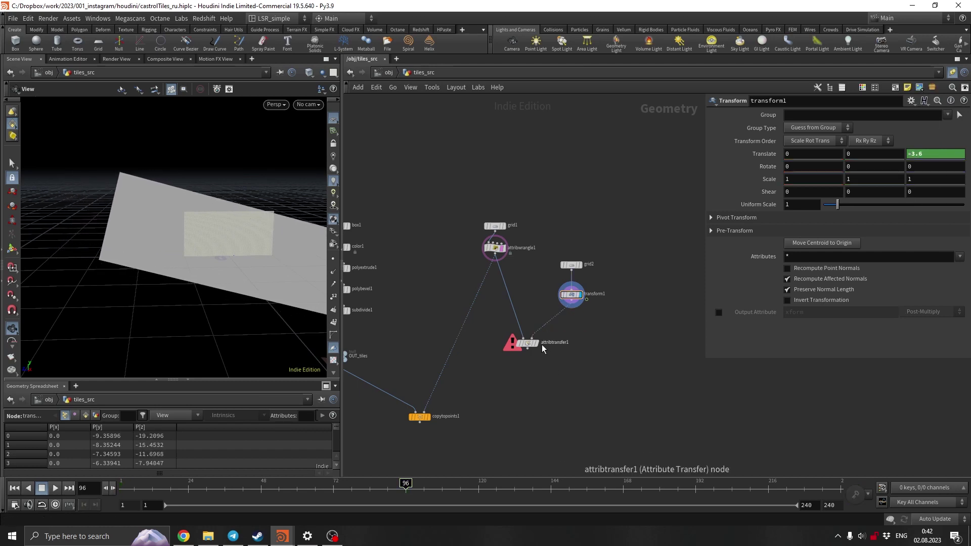
click(531, 338)
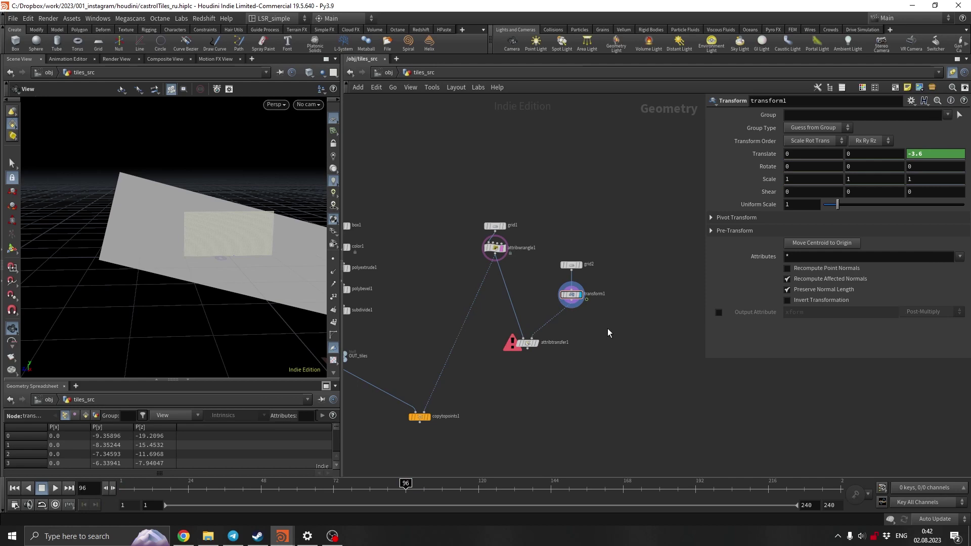
key(Tab)
text(a)
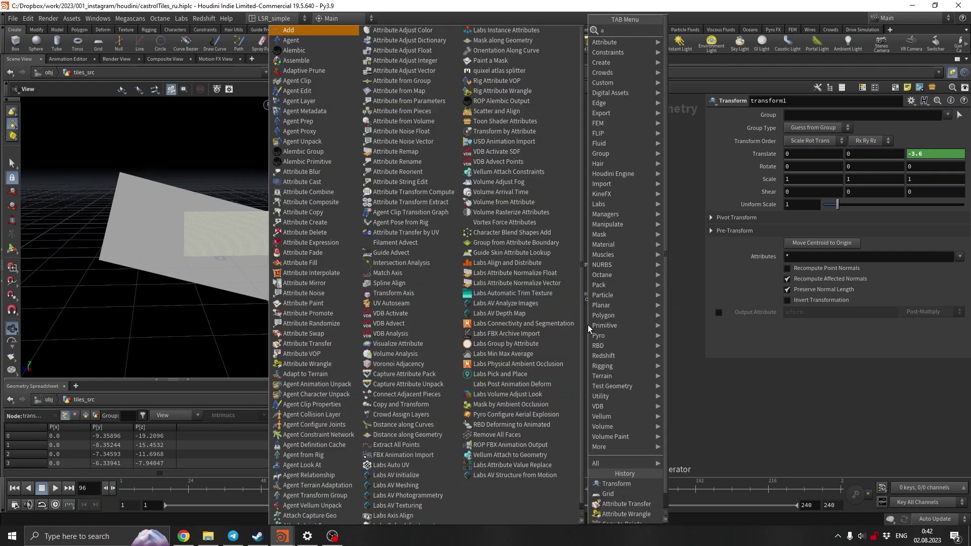
text(tra)
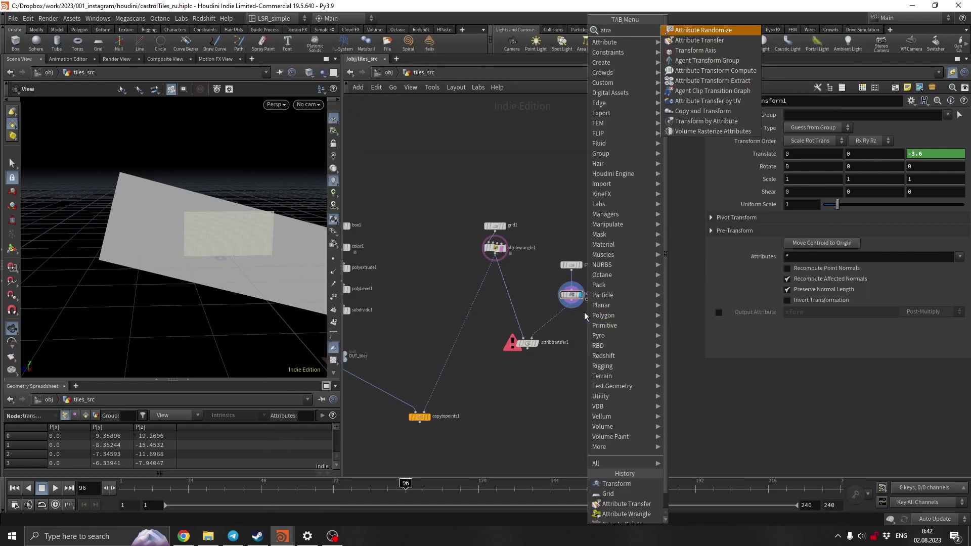
key(BackSpace)
key(BackSpace)
text(cre)
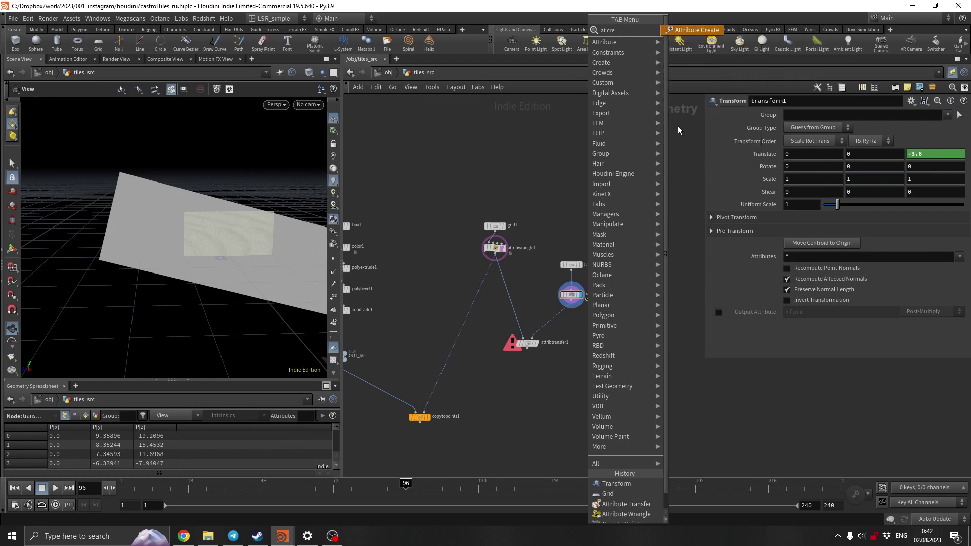
click(694, 34)
click(489, 299)
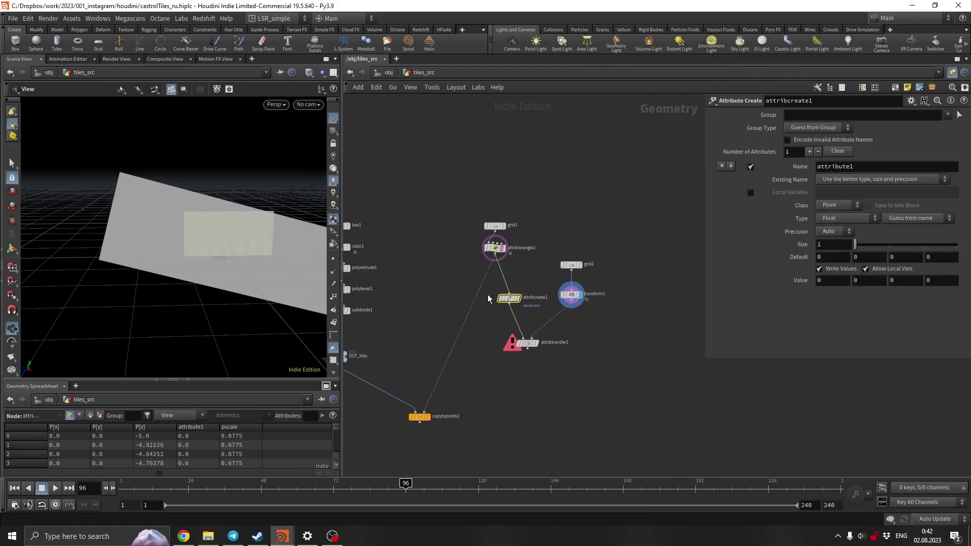
Step: Name the attribute in the Attribute Create node below the wrangle rotor
double_click(823, 166)
text(rotor)
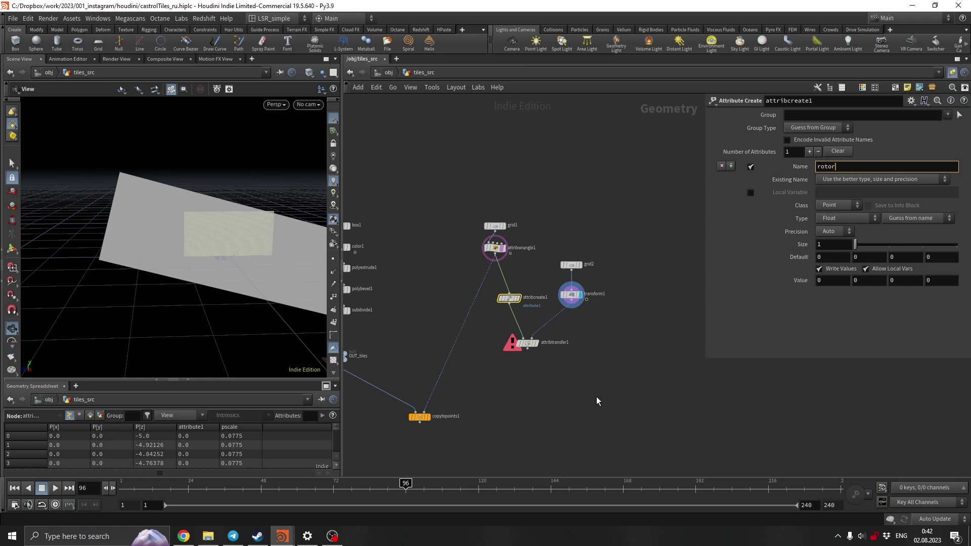
key(Return)
Step: Duplicate the rotor Attribute Create node between the Transform and the Attribute Transfer, and set its value to 1
key(ctrl+c)
key(ctrl+v)
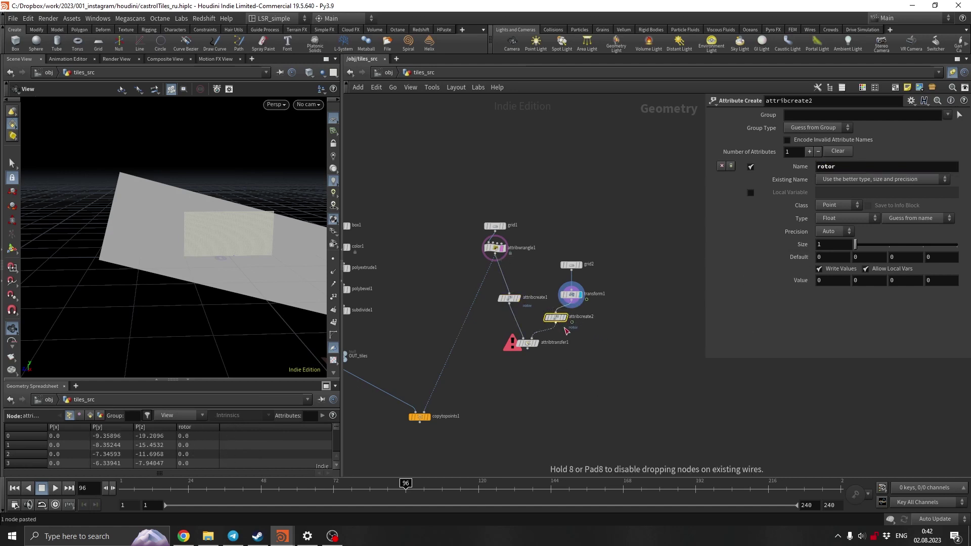
click(833, 281)
text(1)
click(607, 379)
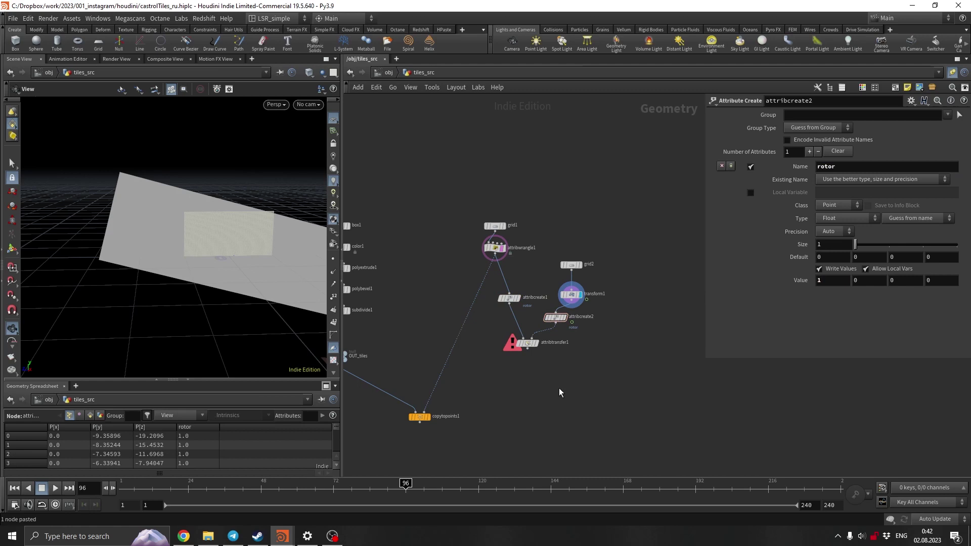
Step: Display the Attribute Transfer, disable its primitive attributes and transfer only the rotor point attribute
click(537, 344)
click(529, 343)
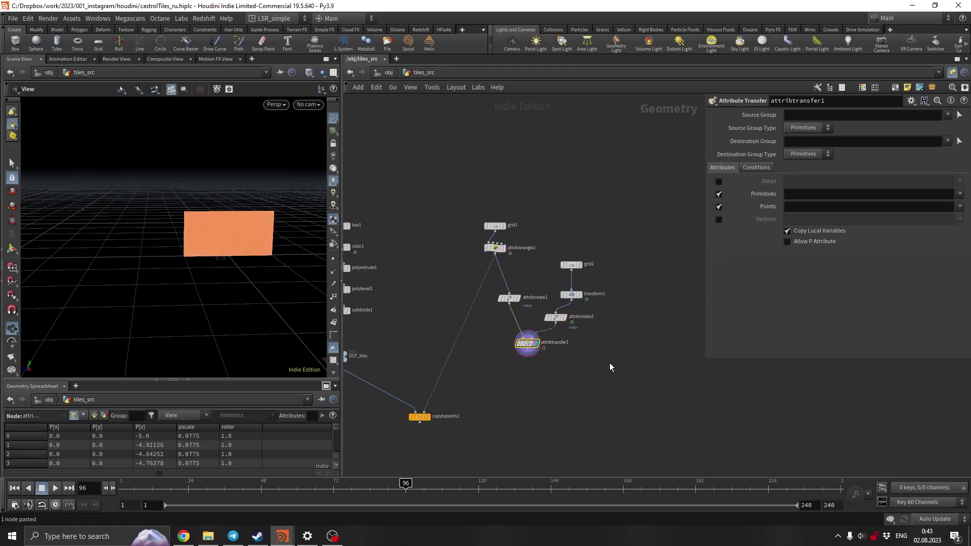
click(719, 194)
click(960, 206)
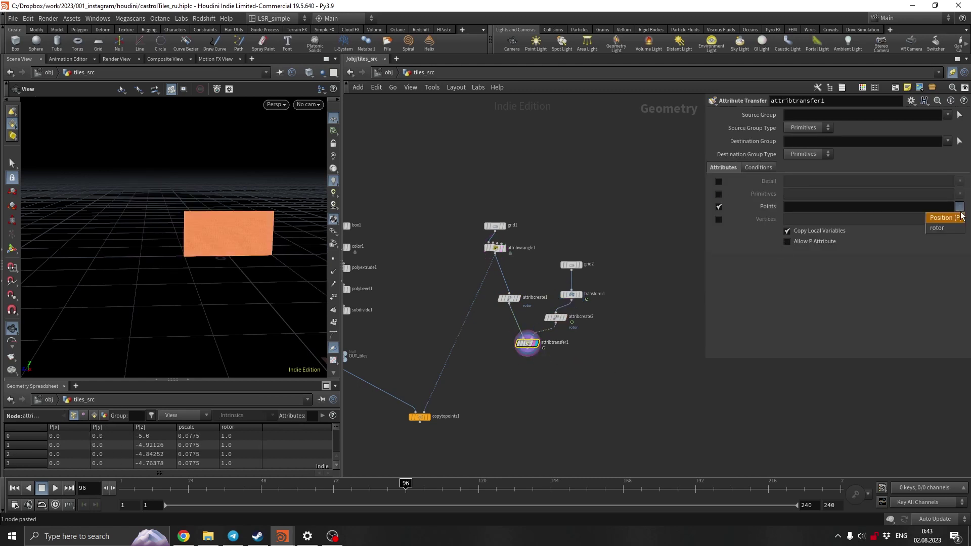
click(945, 220)
click(759, 168)
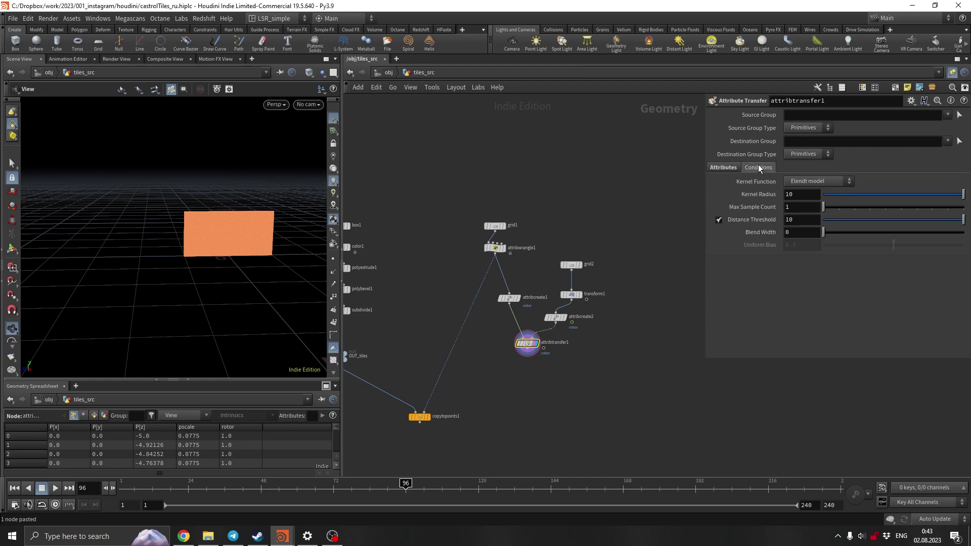
Step: Create a color visualizer for the rotor attribute from the second Attribute Create node's info
middle_click(556, 318)
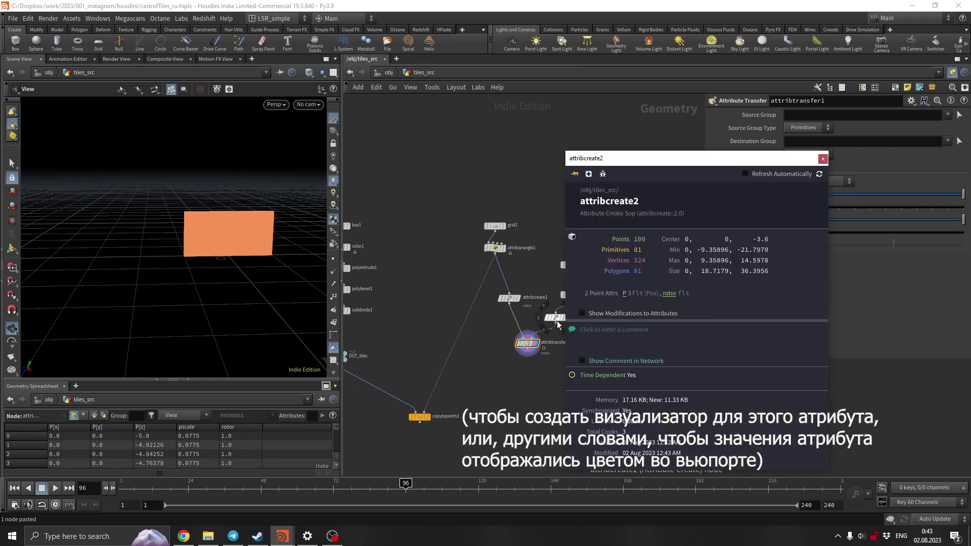
click(671, 300)
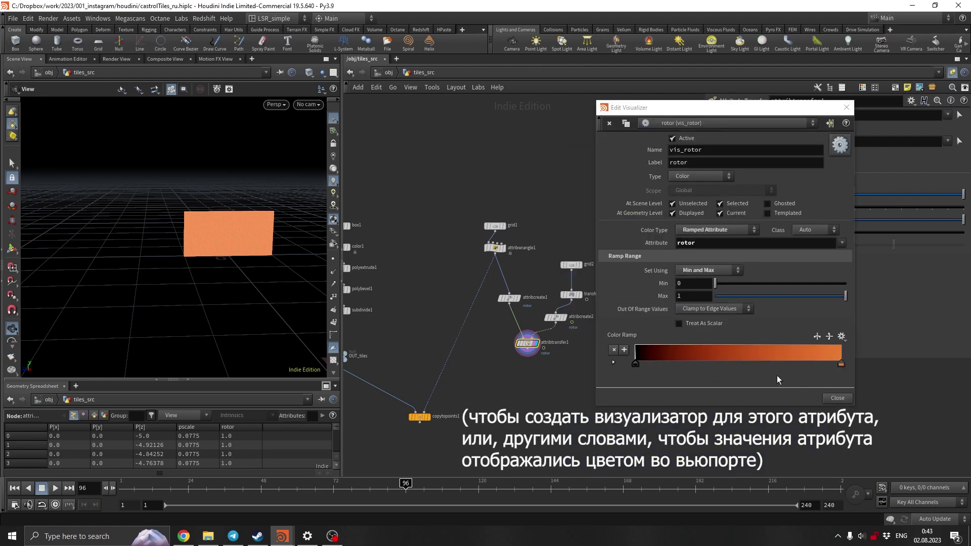
click(830, 398)
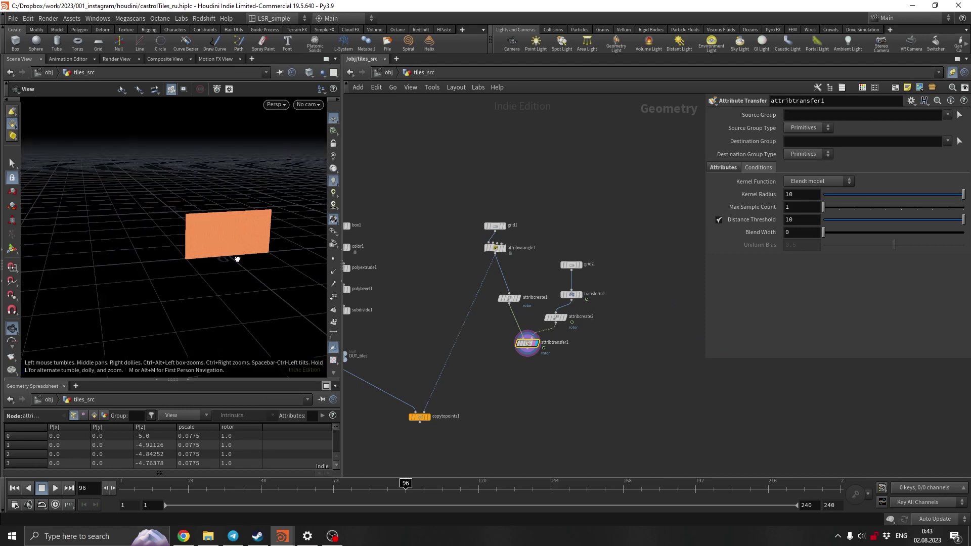
Step: Return to frame 1 and set the Attribute Transfer's distance threshold to 2.56, checking the effect on the timeline
scroll(223, 237, up, 5)
scroll(213, 232, down, 5)
key(ctrl+Left)
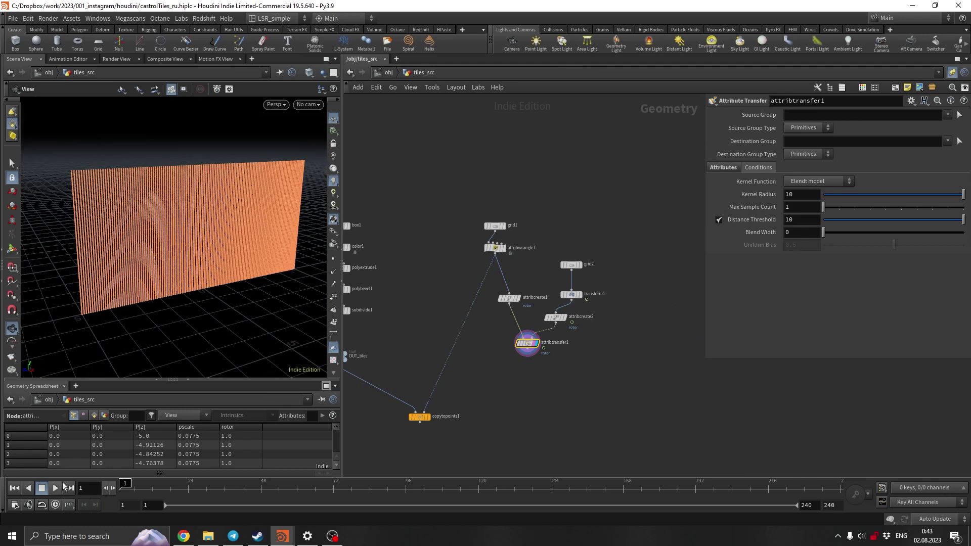
click(853, 222)
mouse_move(853, 223)
mouse_down()
mouse_move(838, 223)
mouse_move(874, 222)
mouse_move(860, 223)
mouse_up()
click(133, 484)
mouse_move(135, 484)
mouse_down()
mouse_move(381, 484)
mouse_move(124, 484)
mouse_up()
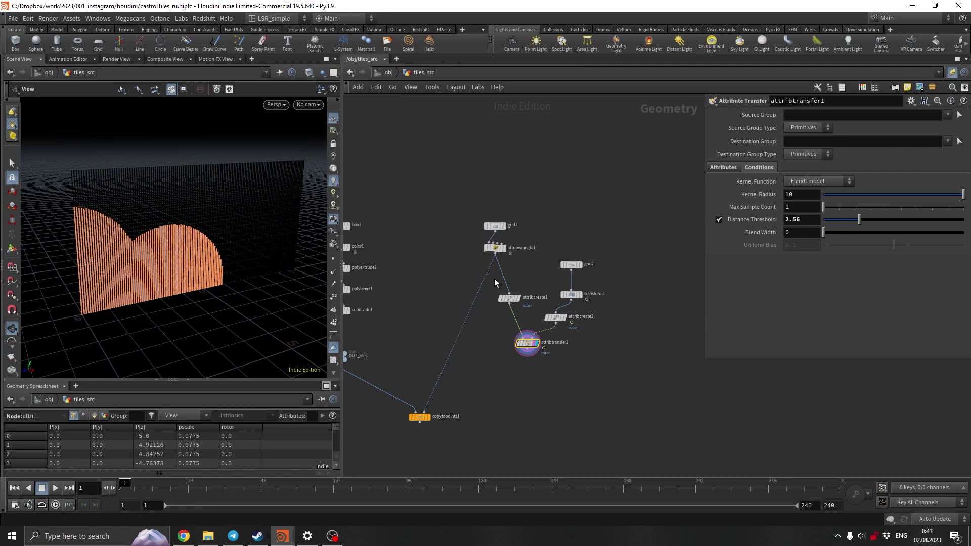
Step: Lay out the second grid, its Transform and its Attribute Create node in a vertical column
drag(551, 264, 587, 324)
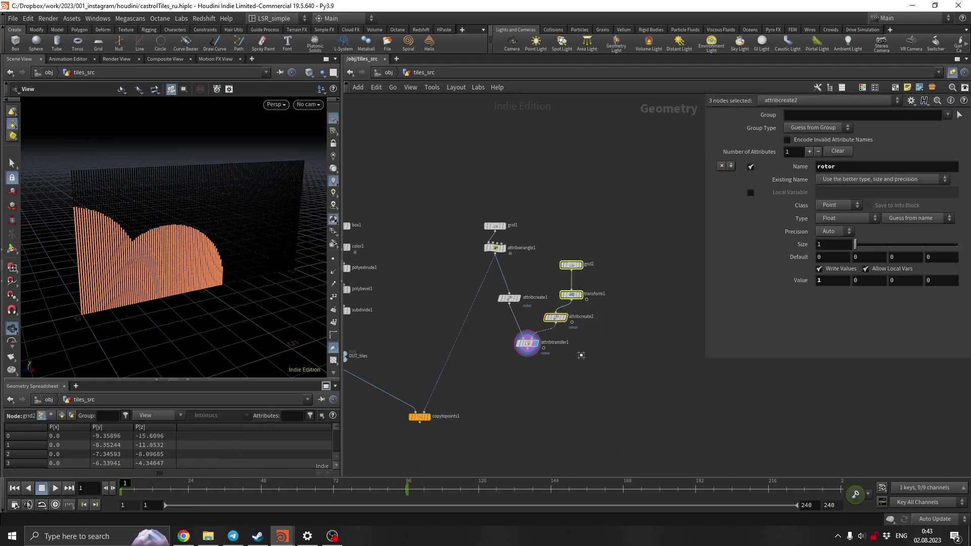
key(l)
click(517, 317)
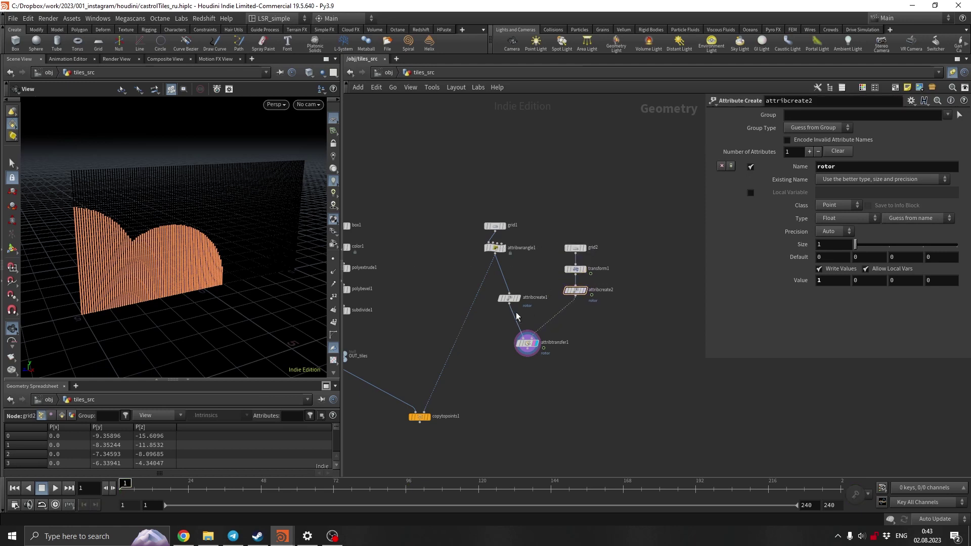
Step: View the second grid in wireframe and increase it to 33 rows and 106 columns, redisplaying the Attribute Transfer
click(575, 248)
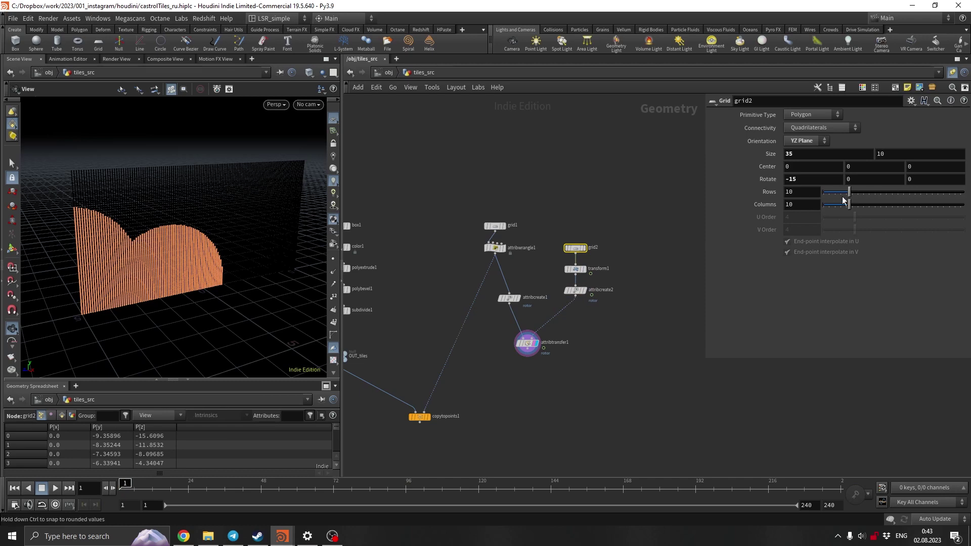
click(583, 248)
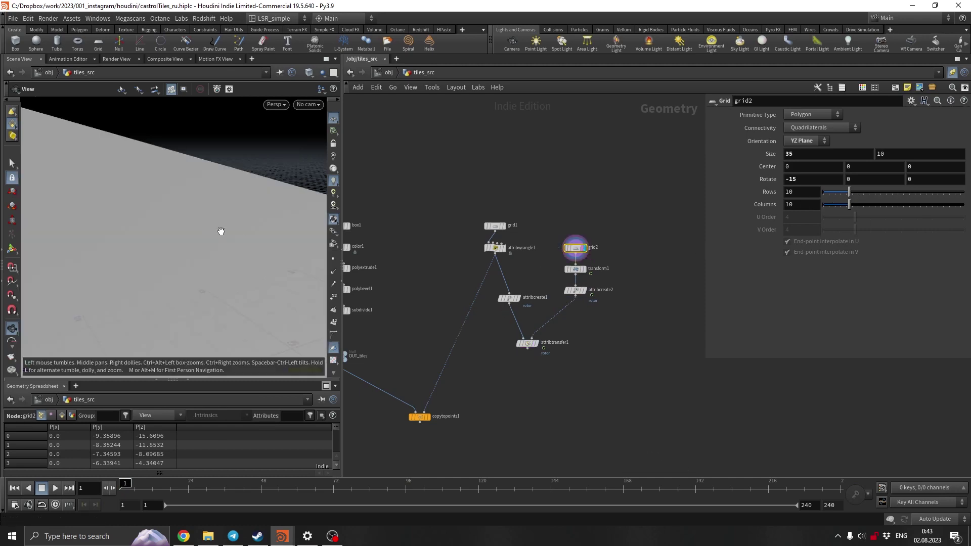
key(space+2)
key(w)
key(space+1)
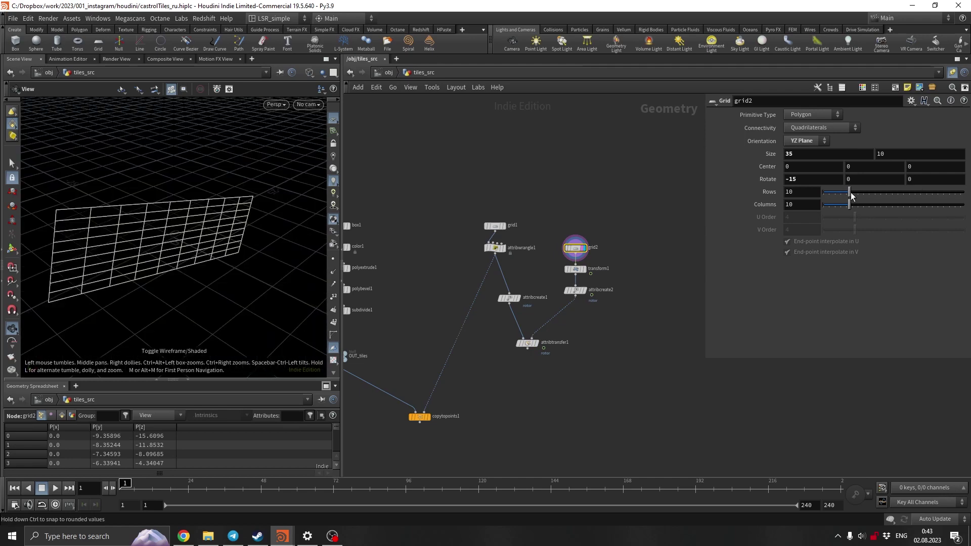
drag(850, 193, 961, 204)
mouse_move(810, 204)
middle_down()
mouse_move(860, 204)
mouse_move(757, 203)
mouse_move(812, 191)
mouse_move(798, 196)
middle_up()
click(526, 345)
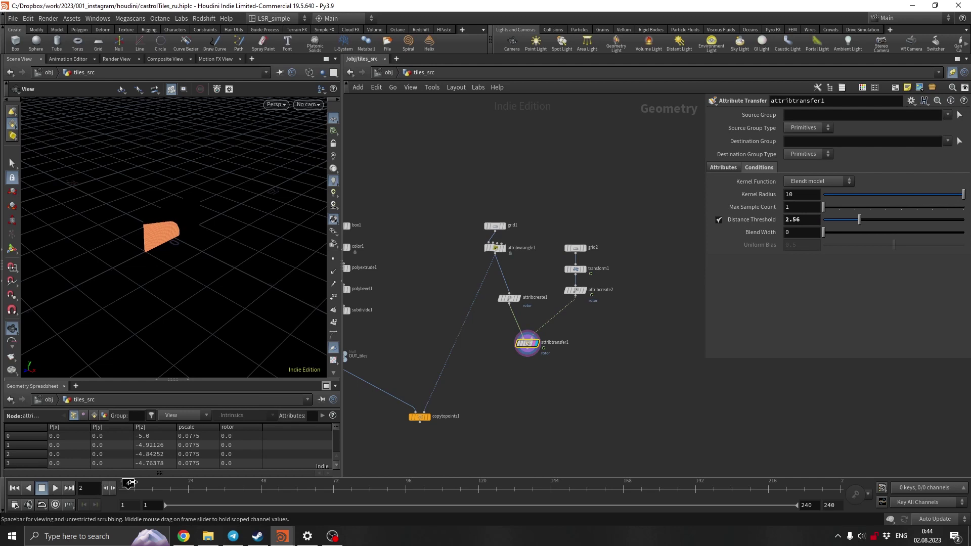
Step: Preview the transfer up to frame 30, return to frame 1 and enlarge the second grid's first size value to 55
drag(130, 484, 206, 483)
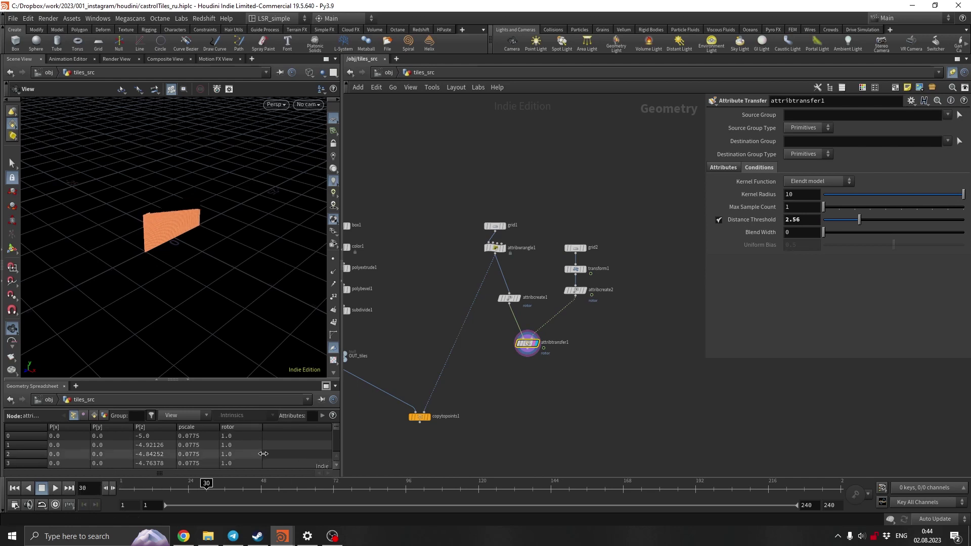
drag(610, 214, 567, 255)
key(ctrl+Up)
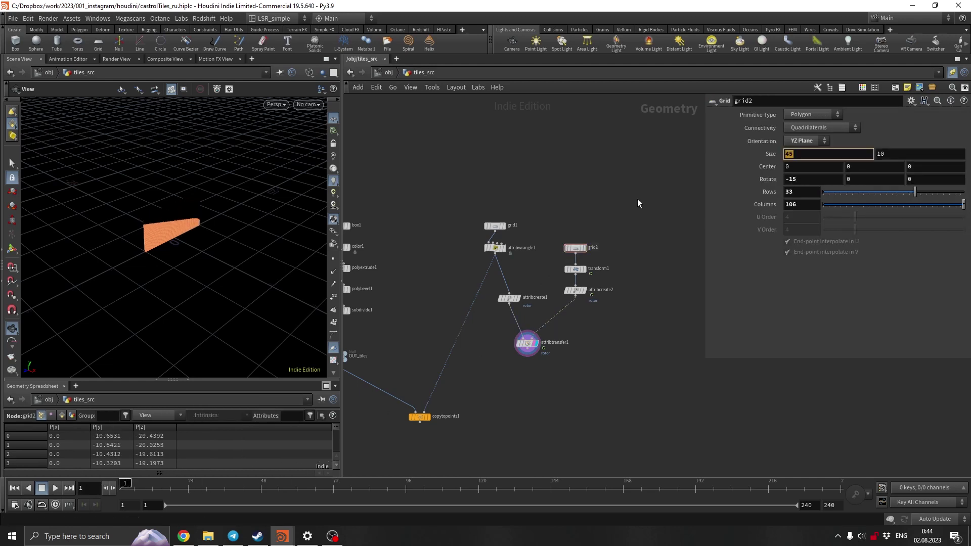
scroll(167, 256, up, 5)
alt+drag(167, 256, 216, 213)
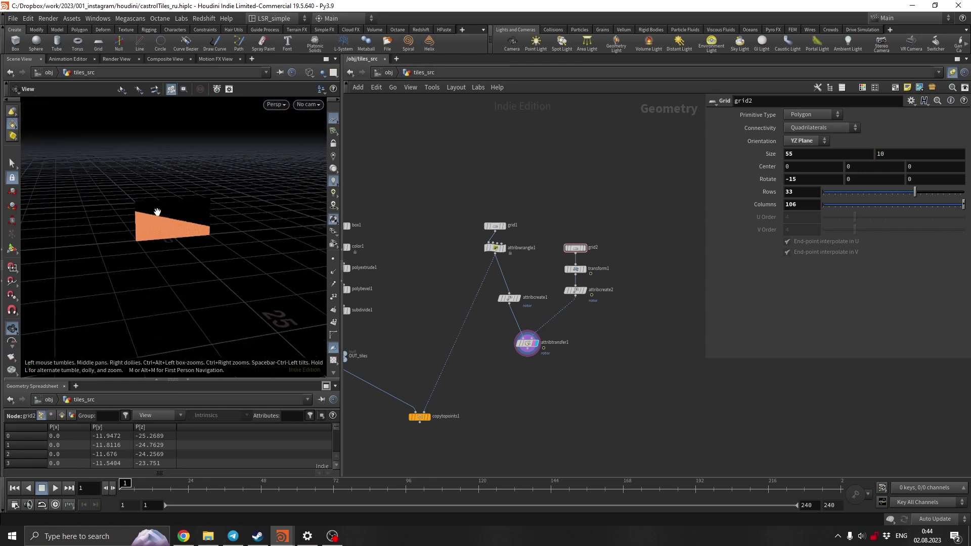
scroll(158, 247, up, 5)
Step: Set the Attribute Transfer's blend width to 1 and its distance threshold to 0.2
drag(632, 332, 476, 369)
mouse_move(846, 224)
mouse_down()
mouse_move(836, 223)
mouse_move(838, 232)
mouse_up()
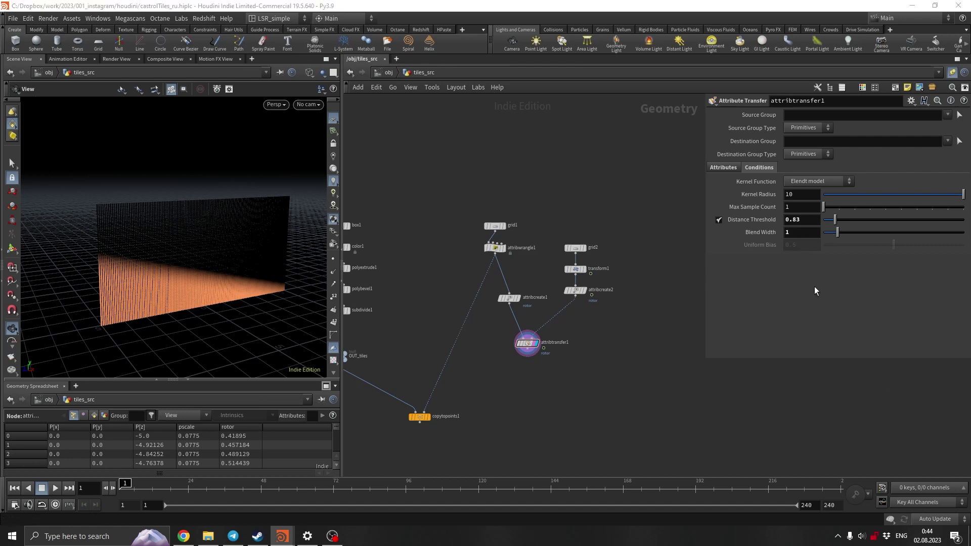
click(797, 220)
text(0.2)
key(Tab)
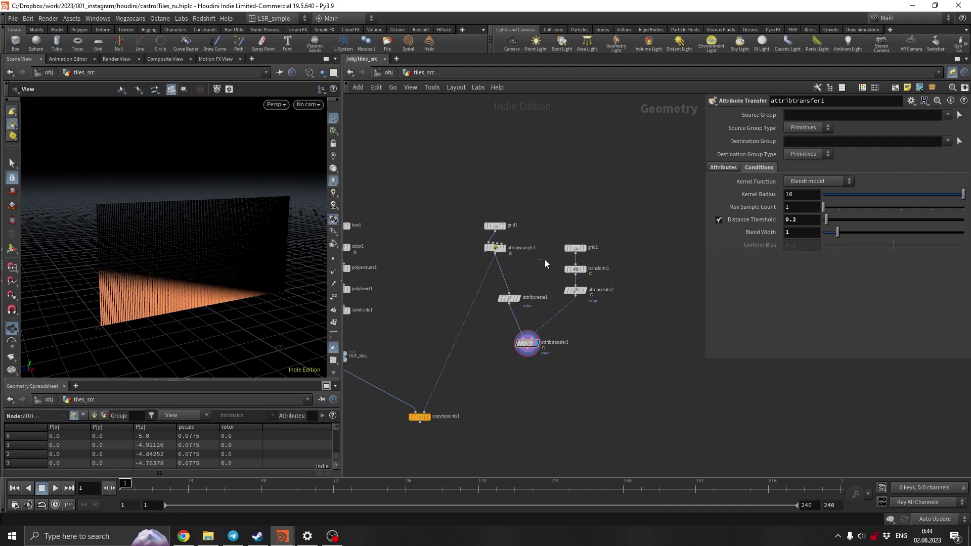
Step: Check the Transform's animation on the timeline and shift the Attribute Transfer node between the two branches
click(575, 269)
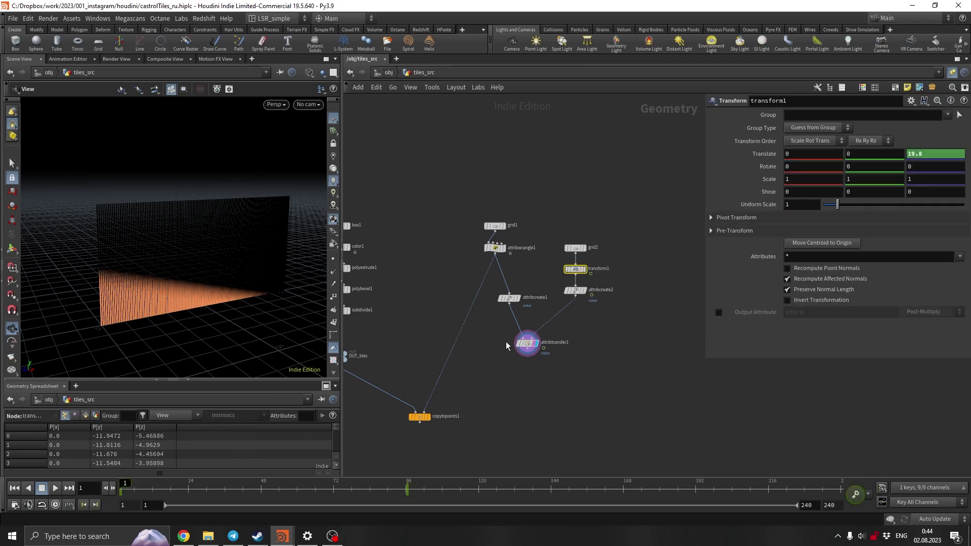
drag(127, 487, 75, 461)
drag(528, 343, 547, 346)
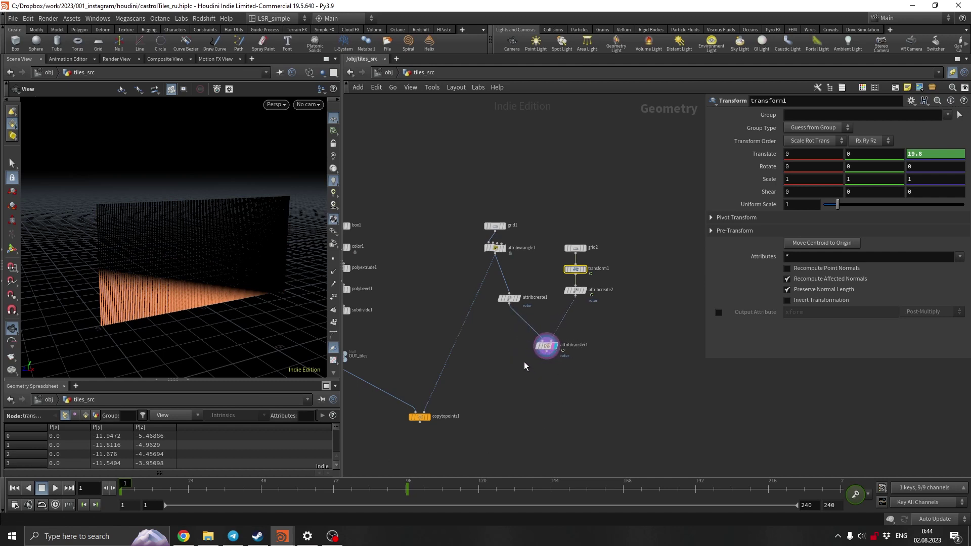
click(520, 353)
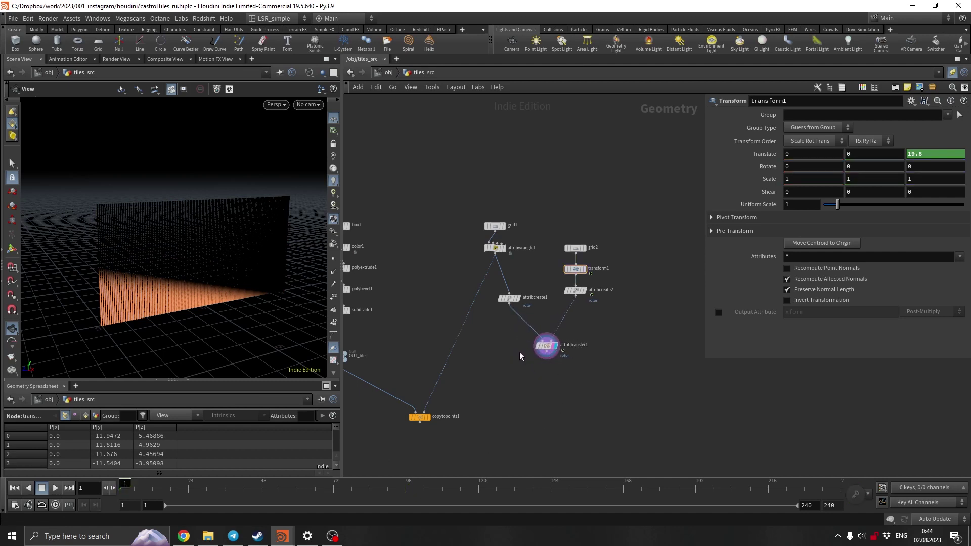
Step: Insert a Mountain node between the first Attribute Create and the Attribute Transfer
key(Tab)
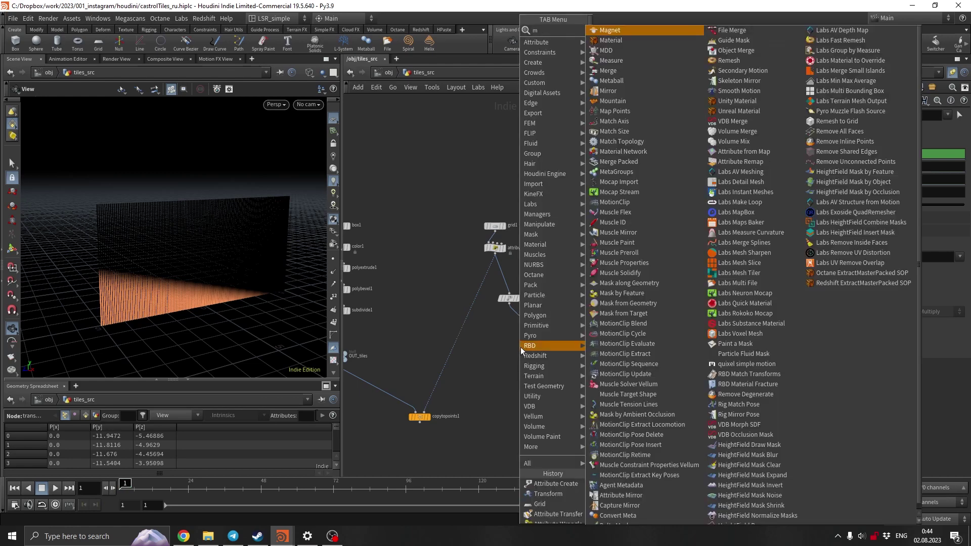
text(mou)
click(618, 30)
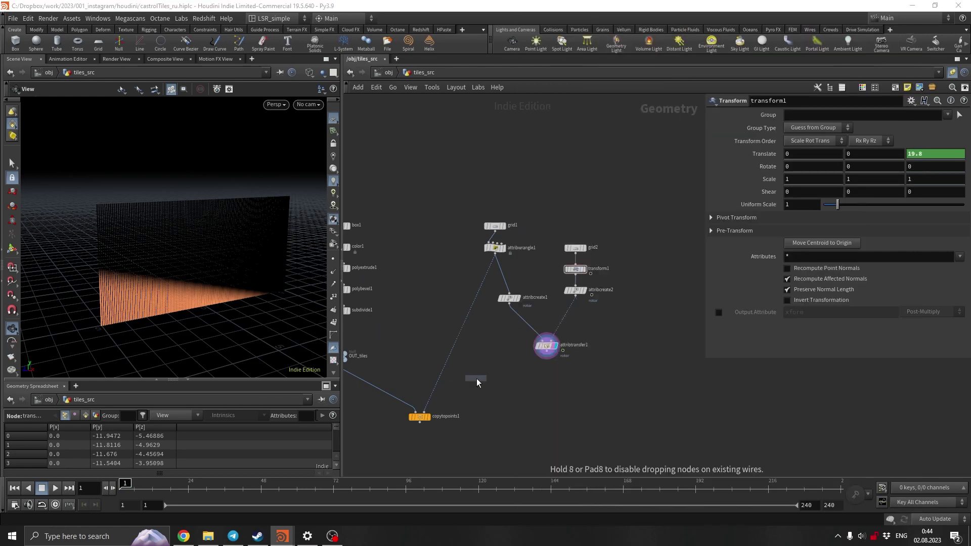
click(511, 321)
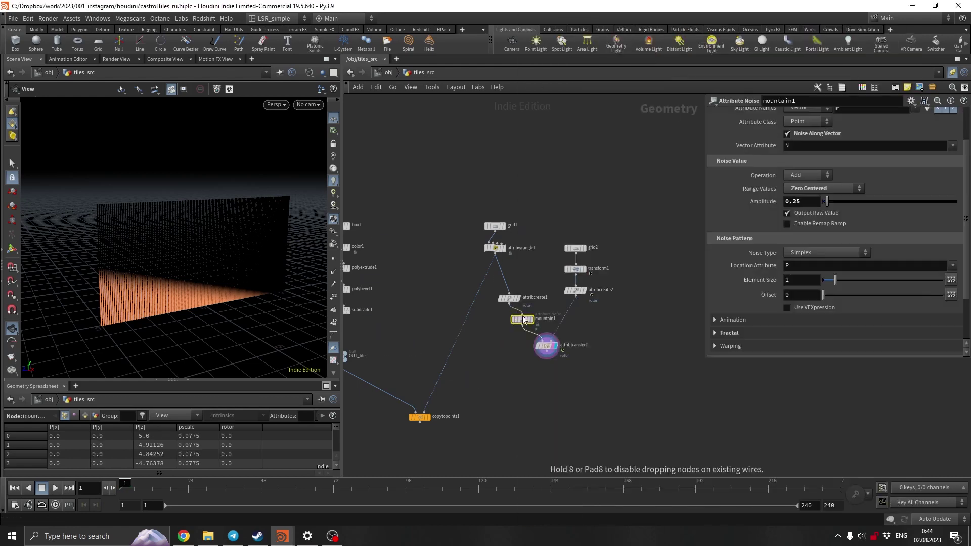
Step: Limit the Mountain's noise on P to the Y and Z components and turn off Noise Along Vector
scroll(887, 228, up, 3)
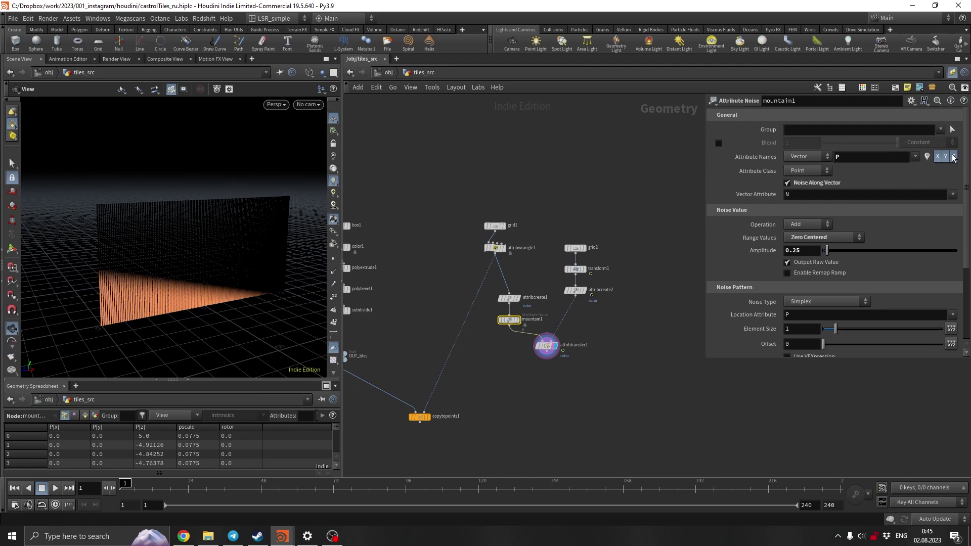
click(828, 184)
drag(238, 324, 273, 321)
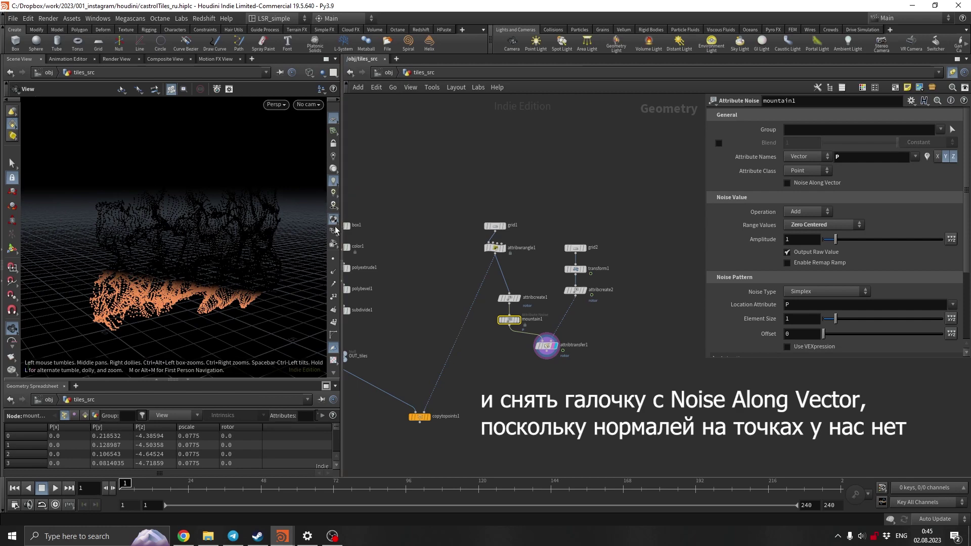
Step: Show the point markers temporarily and compare the points with the Mountain node bypassed and active
click(334, 259)
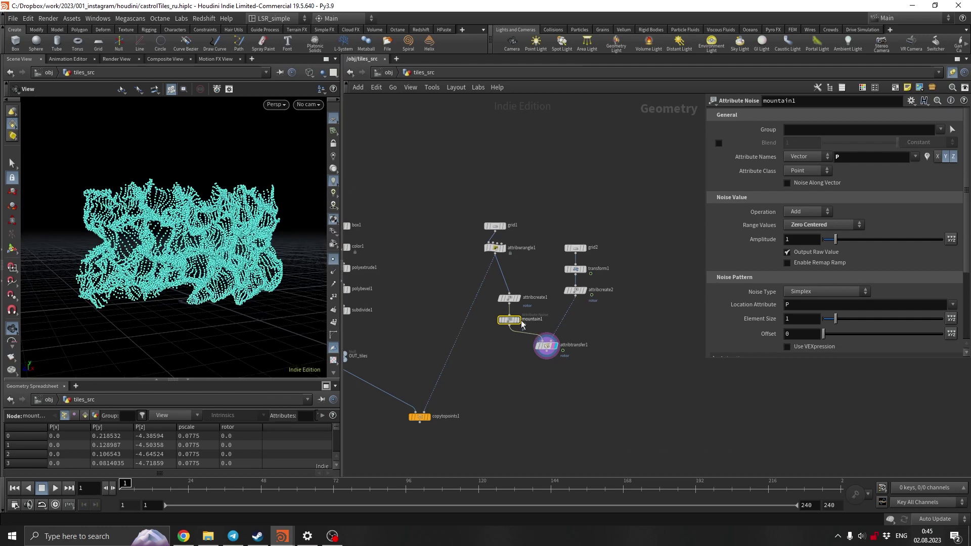
click(502, 320)
click(501, 320)
click(333, 259)
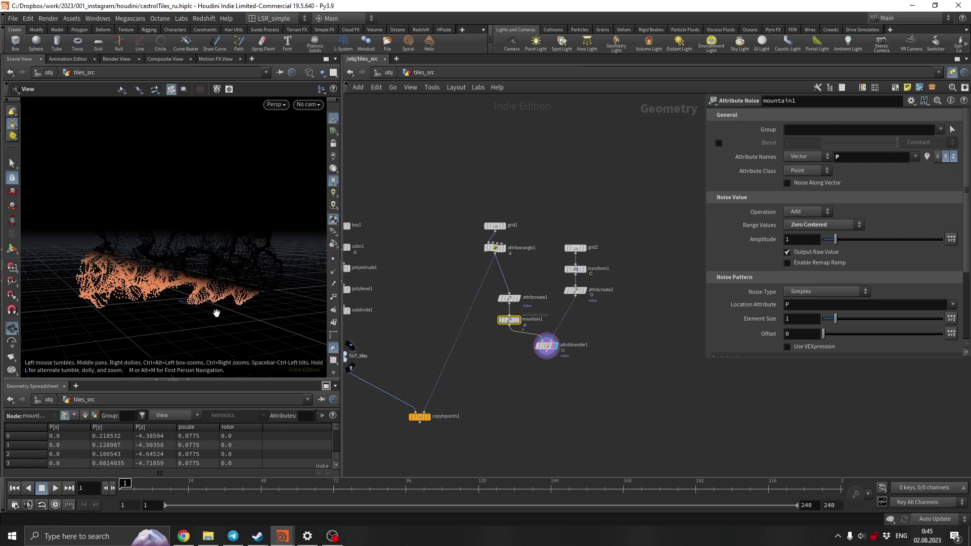
Step: Add an Attribute Copy node below the Attribute Transfer and wire the first Attribute Create into its first input
drag(547, 346, 547, 362)
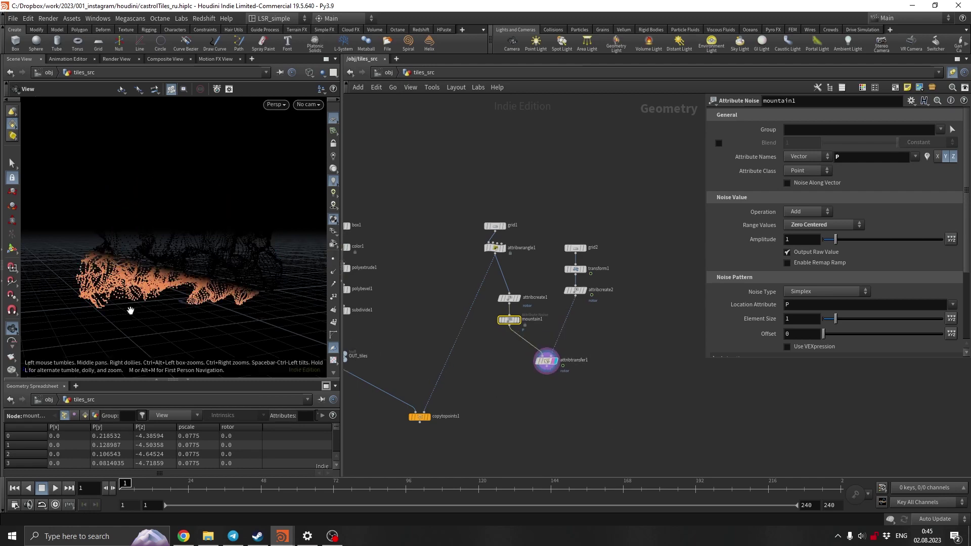
click(516, 386)
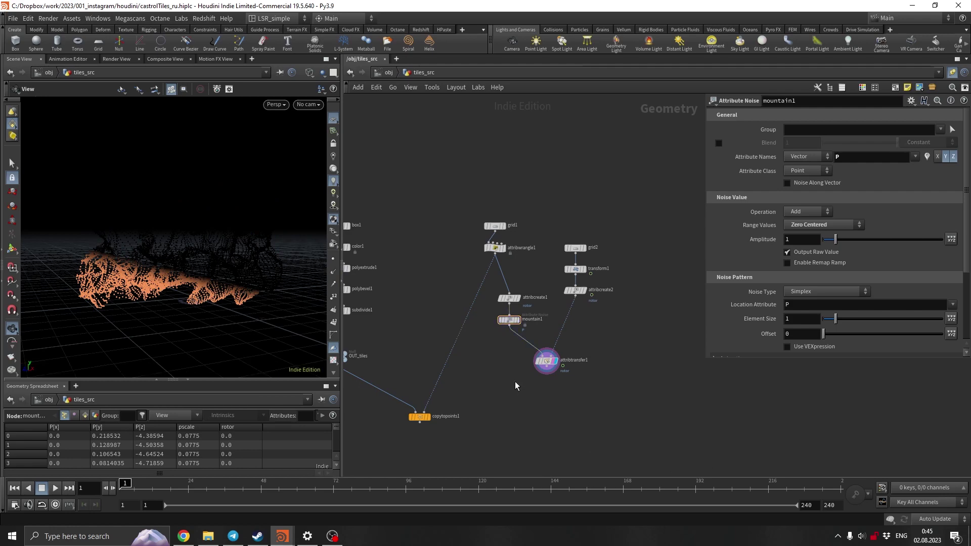
key(Tab)
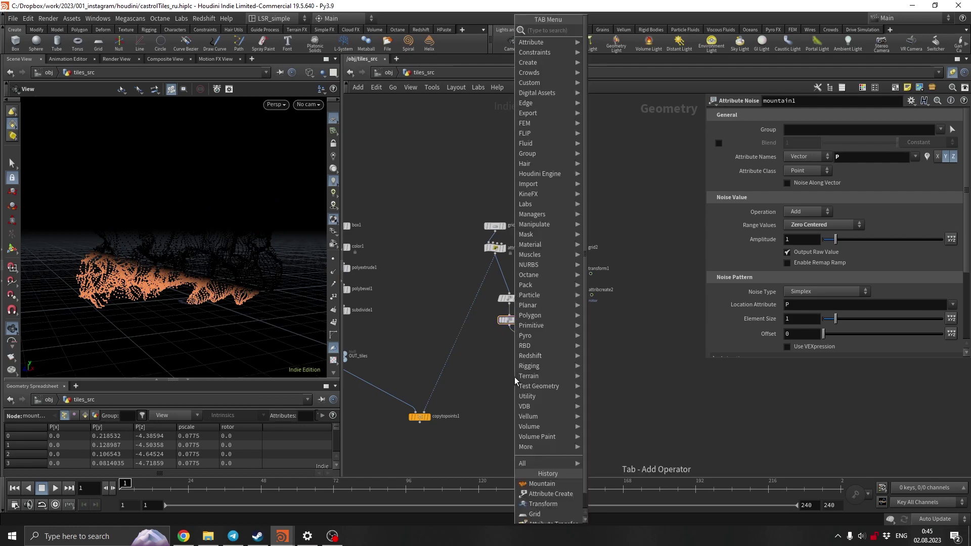
text(attribtr)
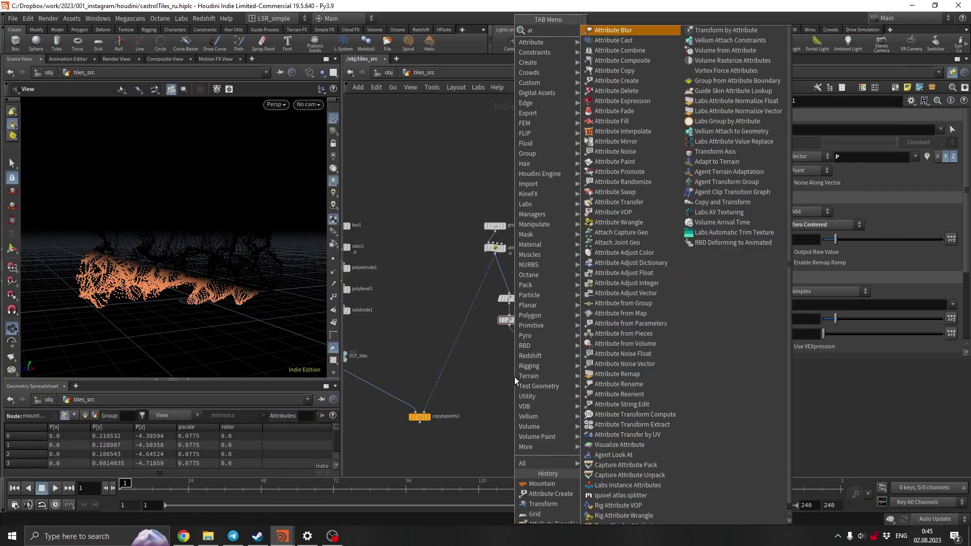
key(Return)
click(510, 396)
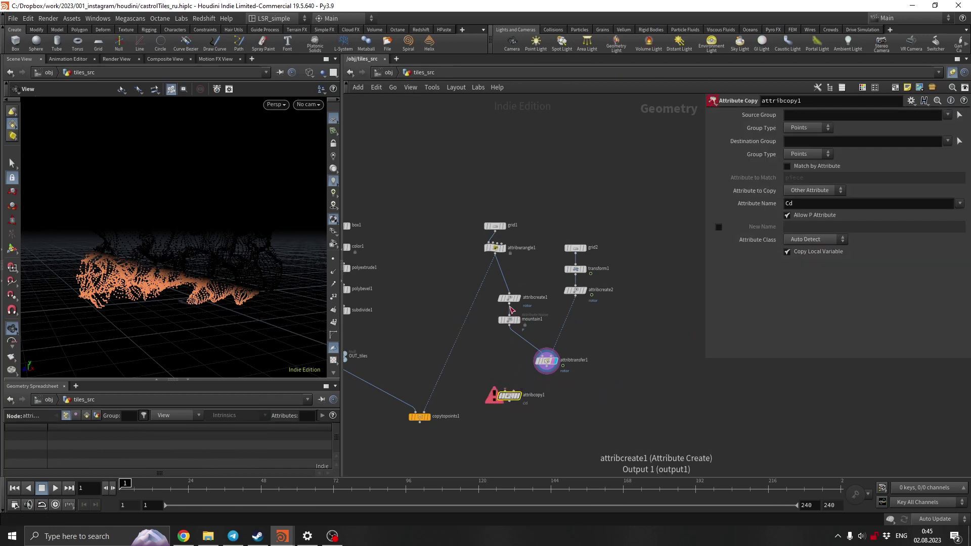
click(509, 325)
click(503, 392)
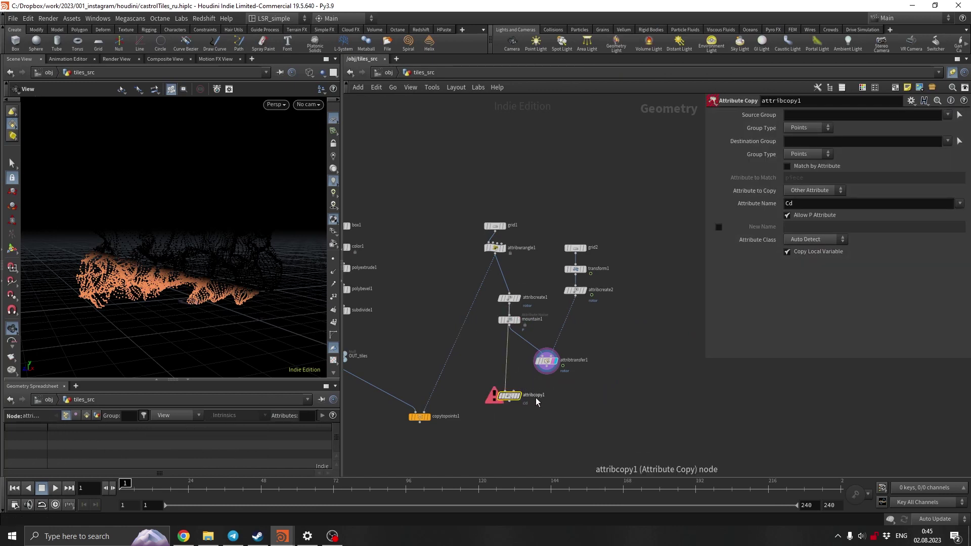
Step: Set the Attribute Copy to copy rotor, wire the Attribute Transfer into its second input, and display the result
key(Tab)
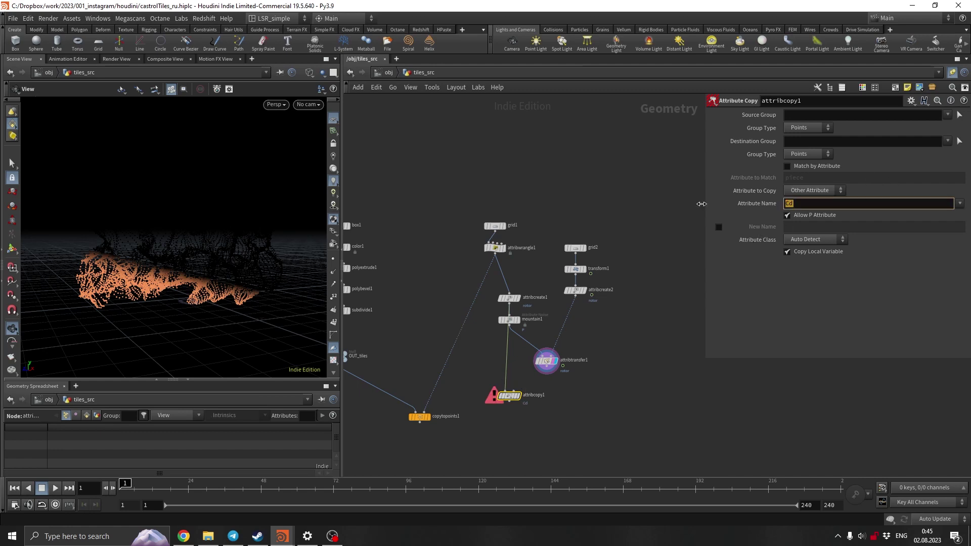
key(Return)
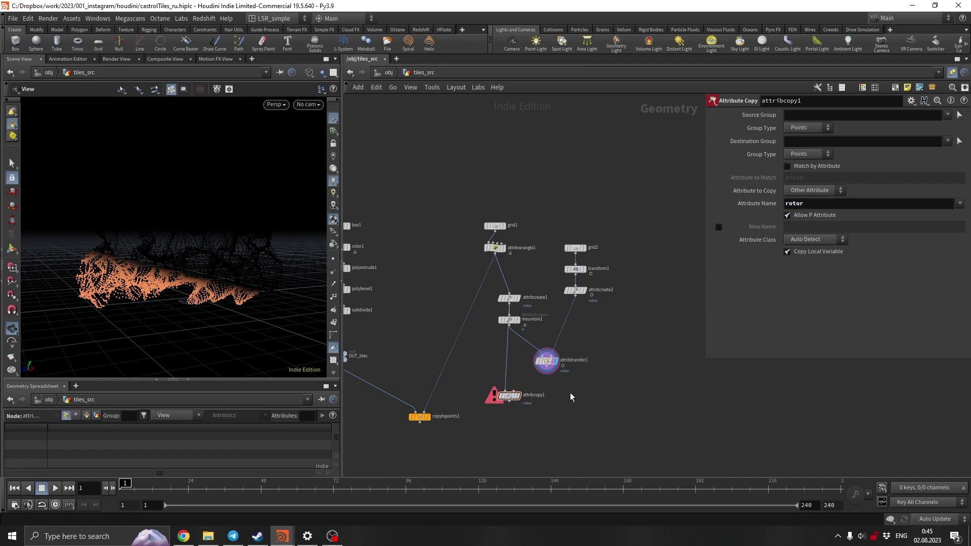
click(547, 373)
click(514, 391)
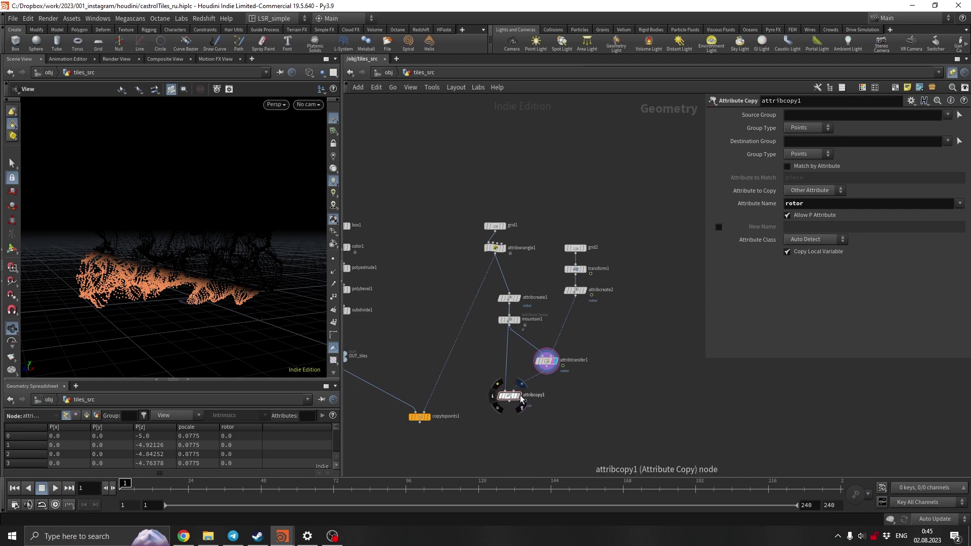
click(518, 395)
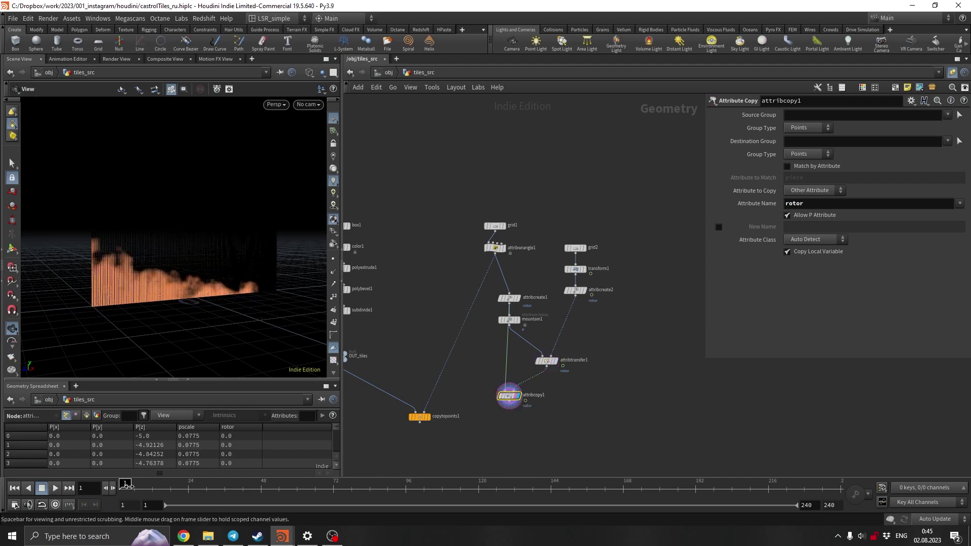
mouse_move(126, 484)
mouse_down()
mouse_move(454, 484)
mouse_move(123, 484)
mouse_up()
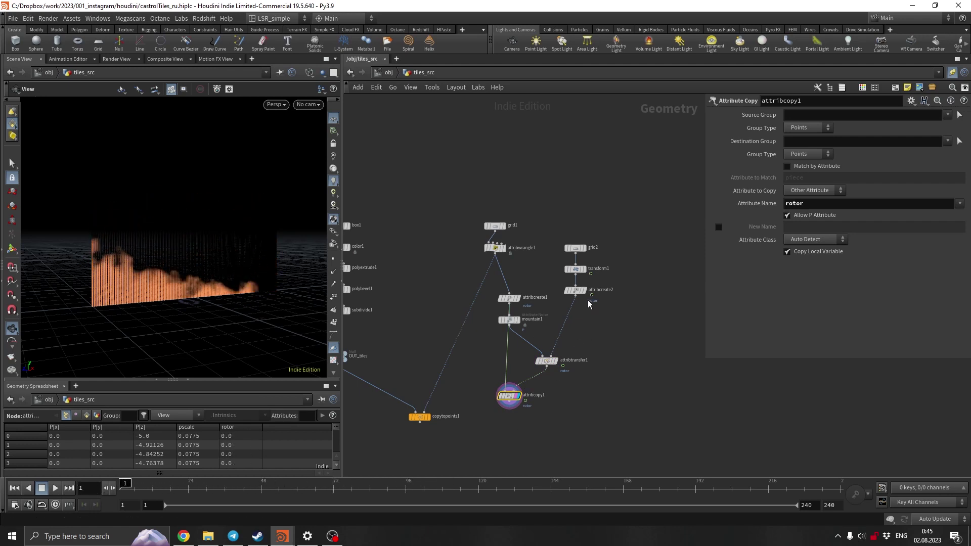
Step: Move the second grid's branch closer to the Attribute Transfer and shift the Copy to Points node down
drag(588, 304, 561, 228)
drag(580, 292, 597, 321)
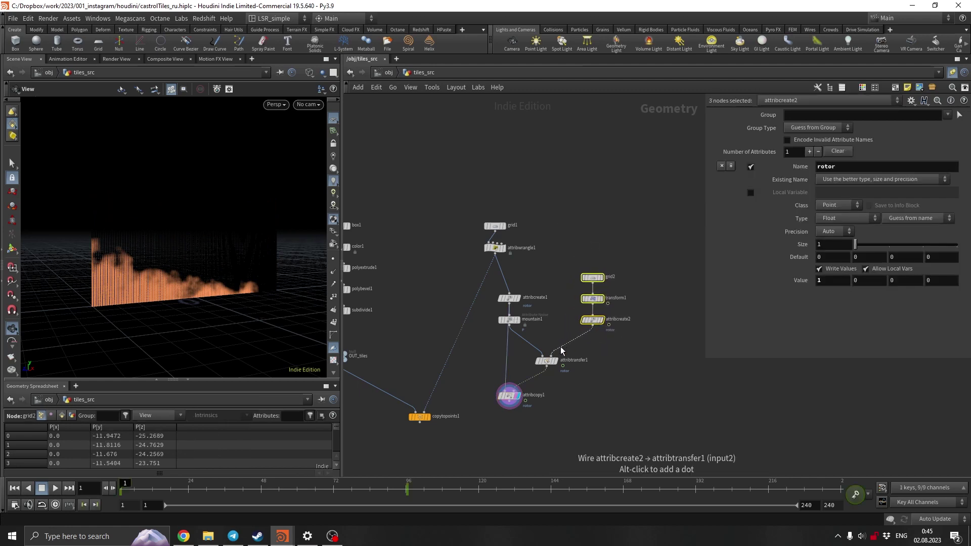
click(481, 388)
middle_drag(481, 388, 506, 360)
drag(444, 387, 440, 436)
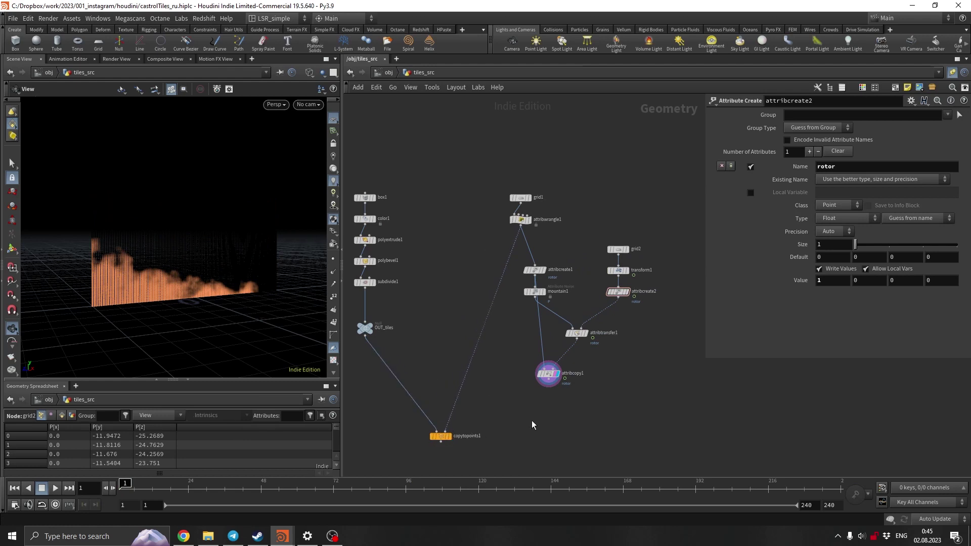
Step: Wire the Attribute Copy's output into the second input of Copy to Points
click(551, 387)
click(438, 432)
key(ctrl+z)
click(550, 387)
click(445, 431)
Step: Tidy the layout of the two grid branches and save the scene
click(521, 219)
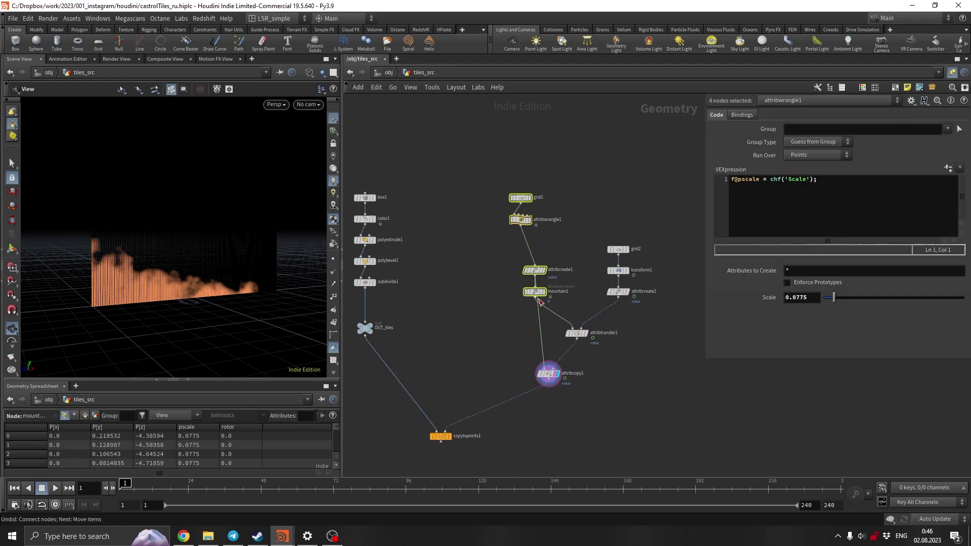
key(l)
click(618, 292)
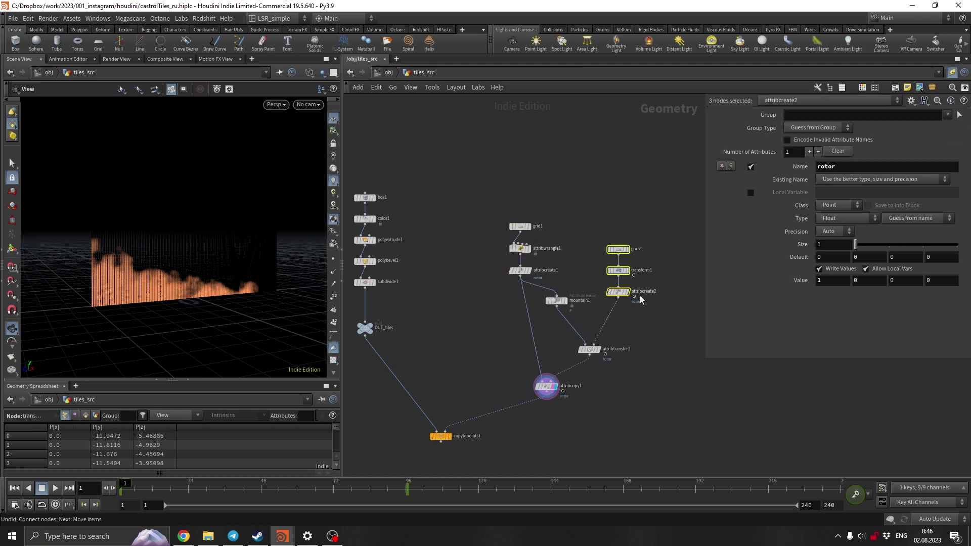
key(ctrl+s)
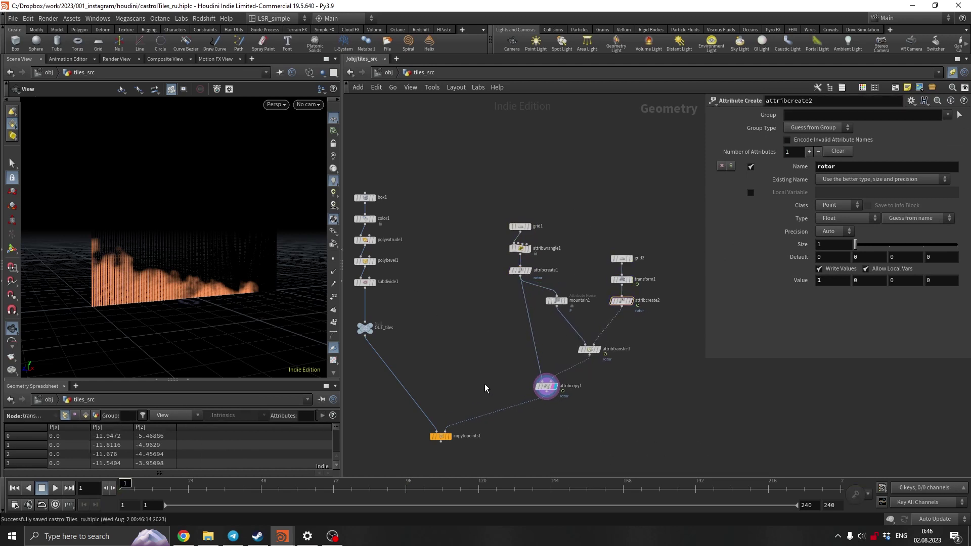
mouse_move(126, 485)
mouse_down()
mouse_move(402, 471)
mouse_move(124, 476)
mouse_up()
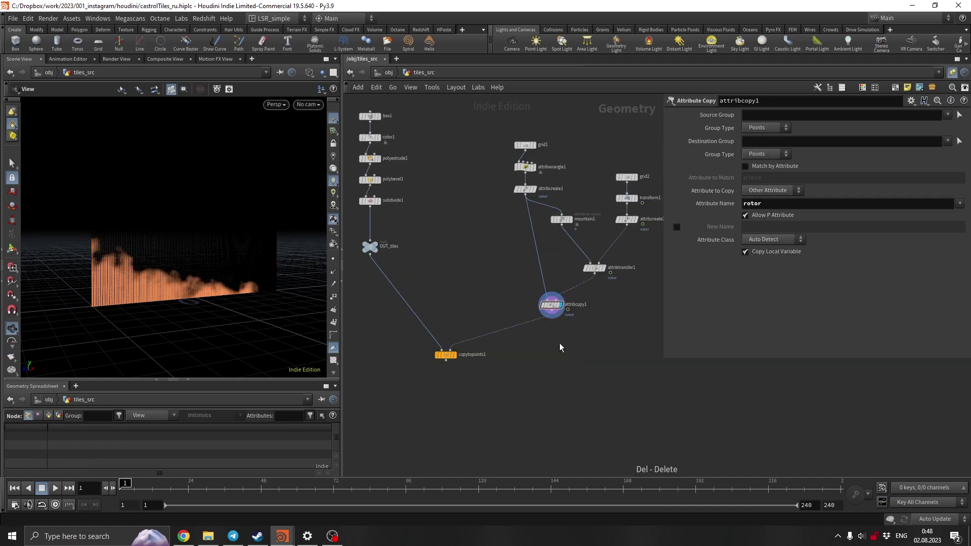
Step: Insert an Attribute Wrangle between the Attribute Copy and Copy to Points nodes and rename it orient
key(Tab)
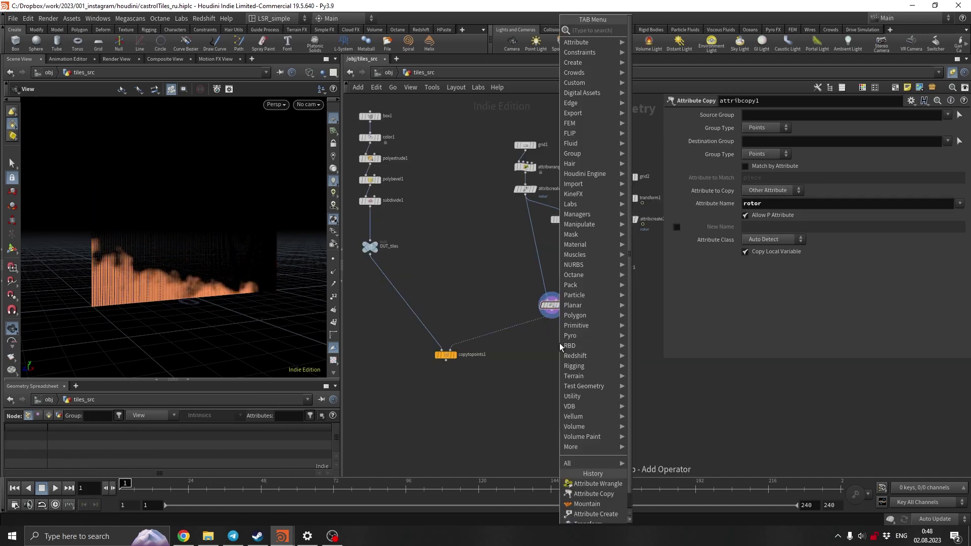
text(wrangle)
key(Return)
click(528, 328)
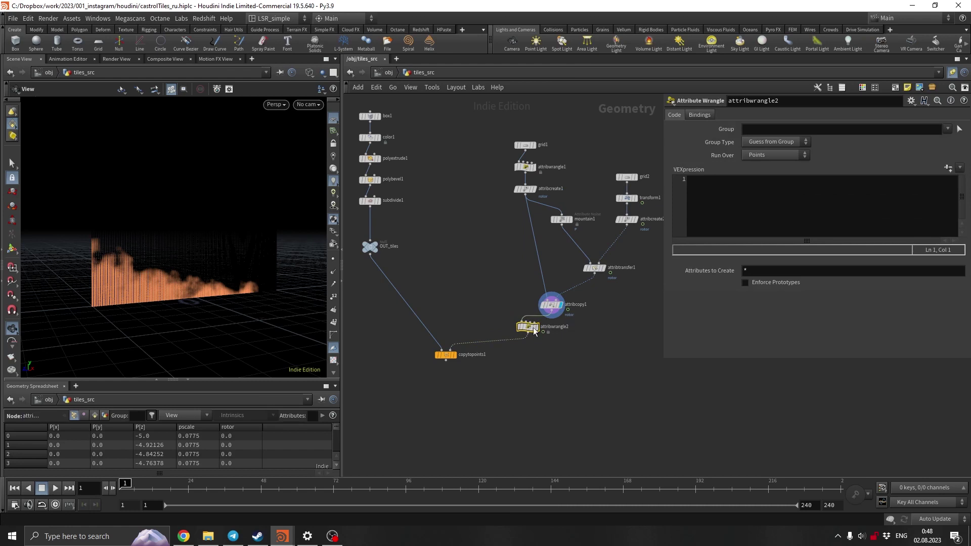
drag(533, 328, 558, 334)
key(F2)
text(orien)
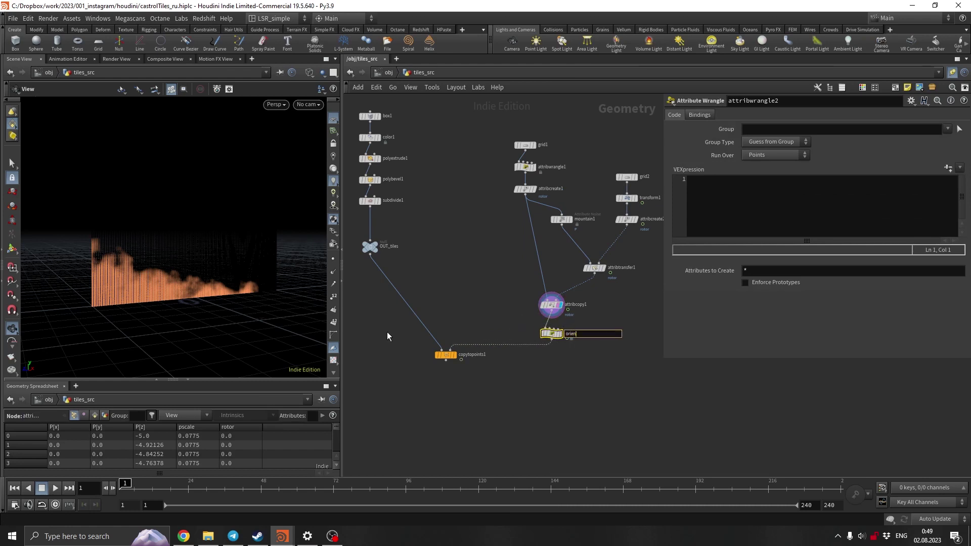
text(t)
key(Return)
scroll(509, 319, up, 6)
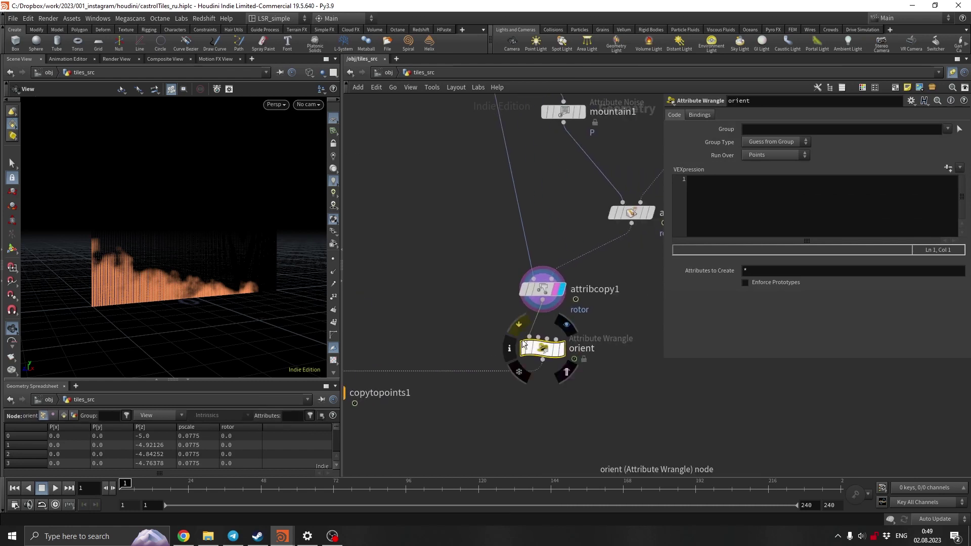
click(737, 199)
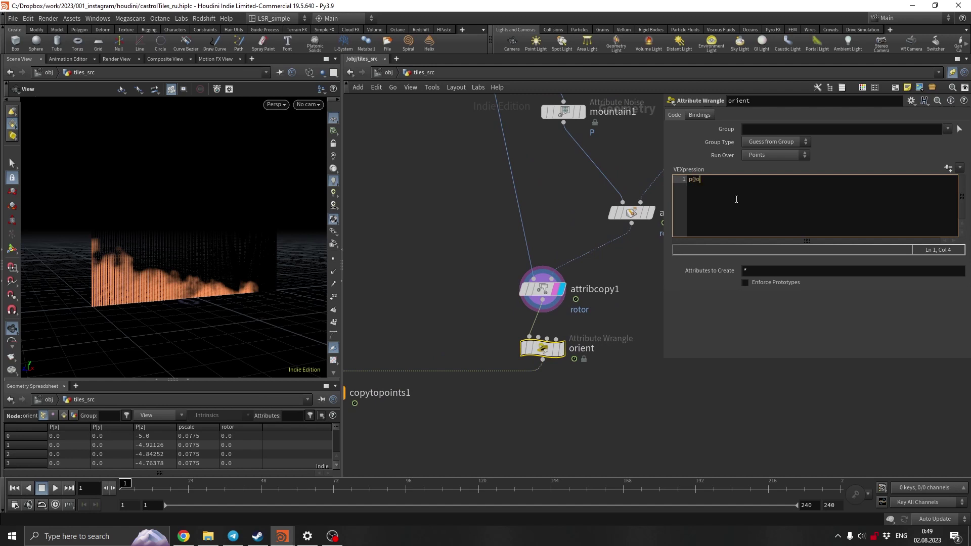
text(p@orient = qmu)
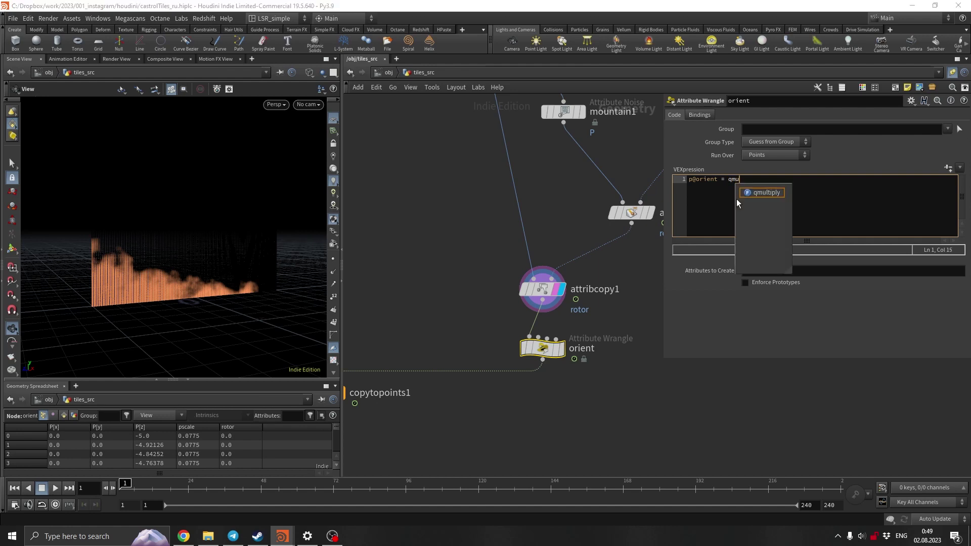
key(Return)
text(()
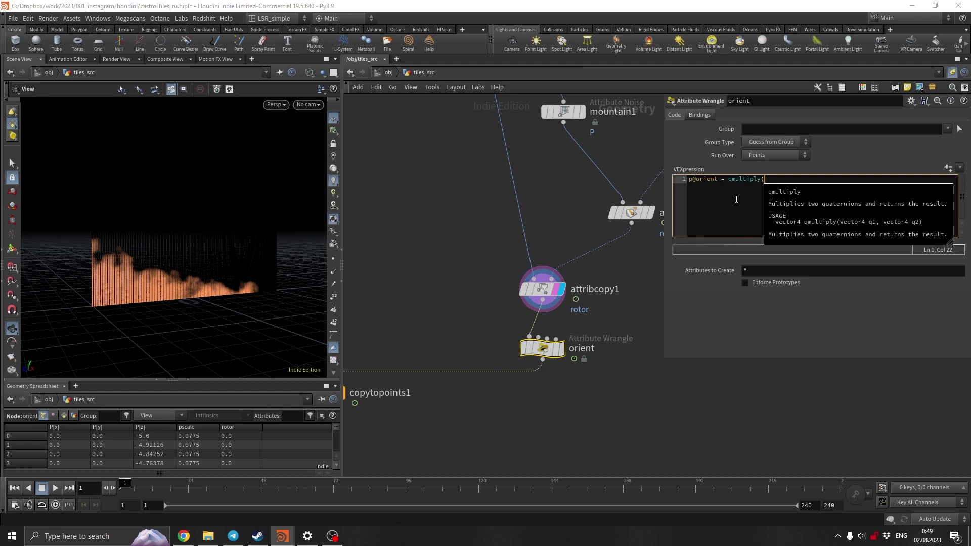
text(p@orient,)
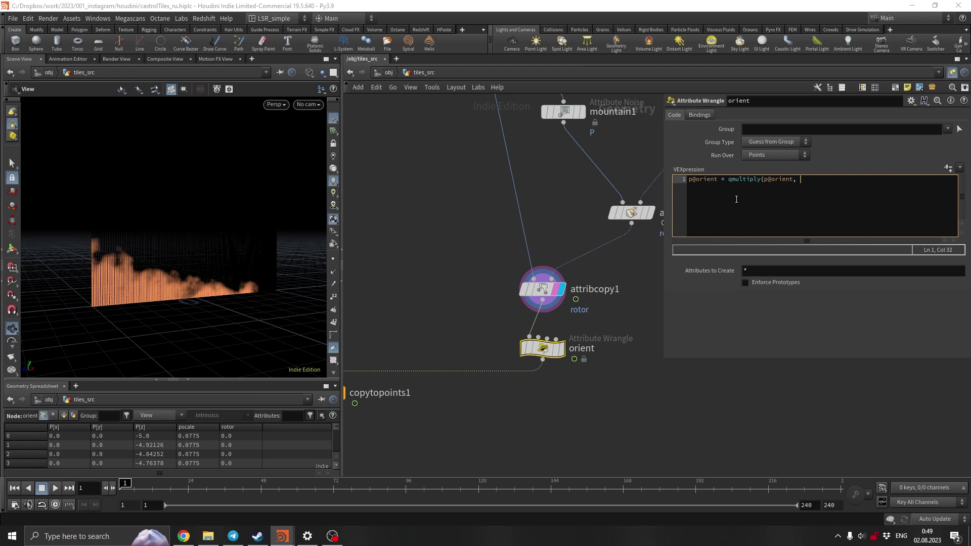
text(quater)
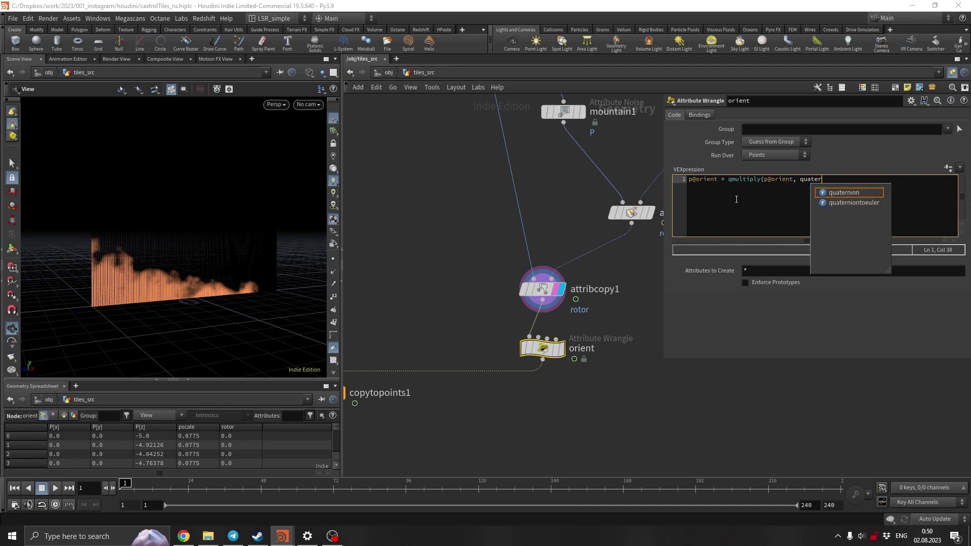
text(nion()
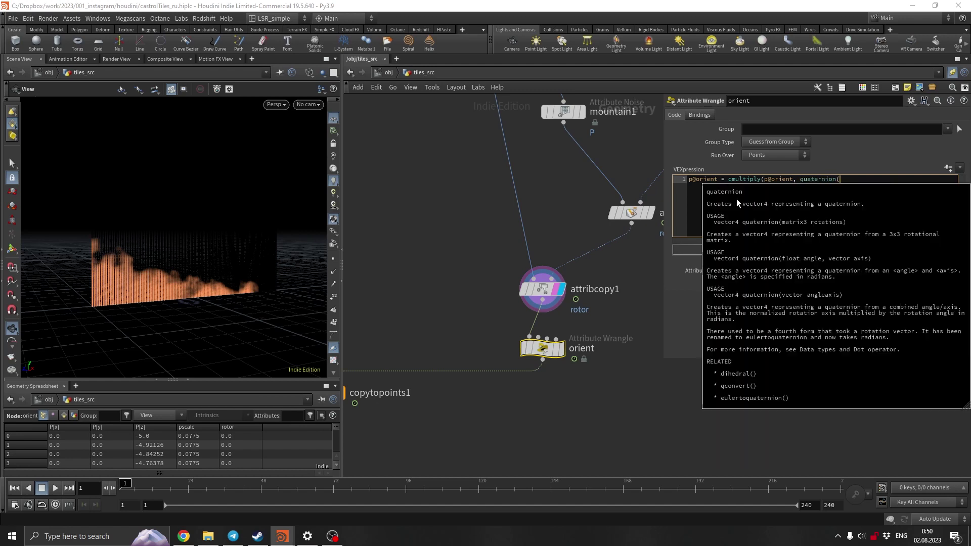
text(@)
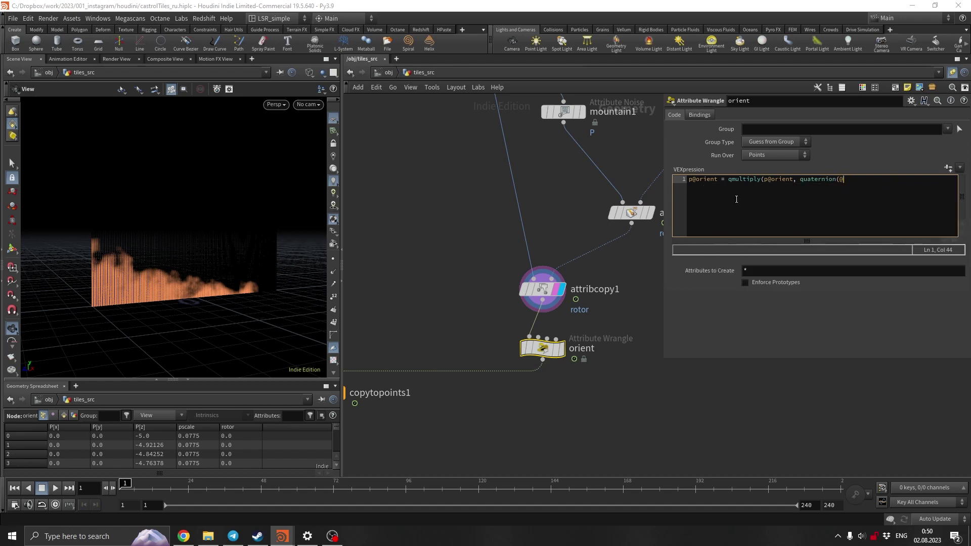
text(rotor),set(0,0,1));)
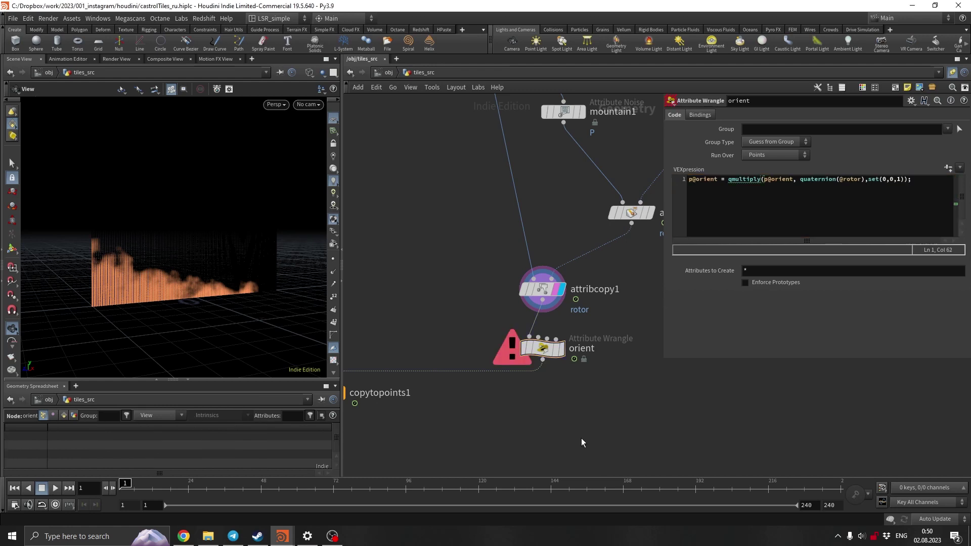
click(841, 179)
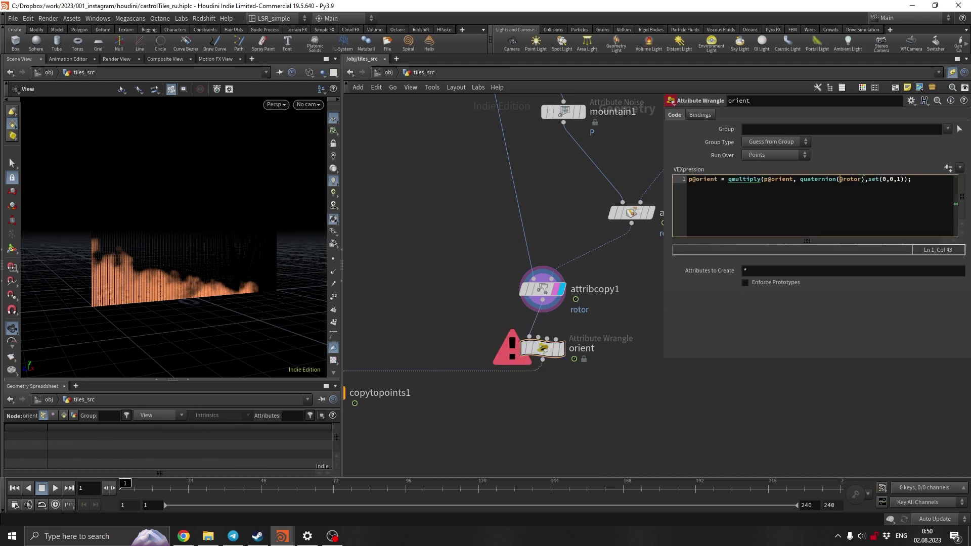
text(radian)
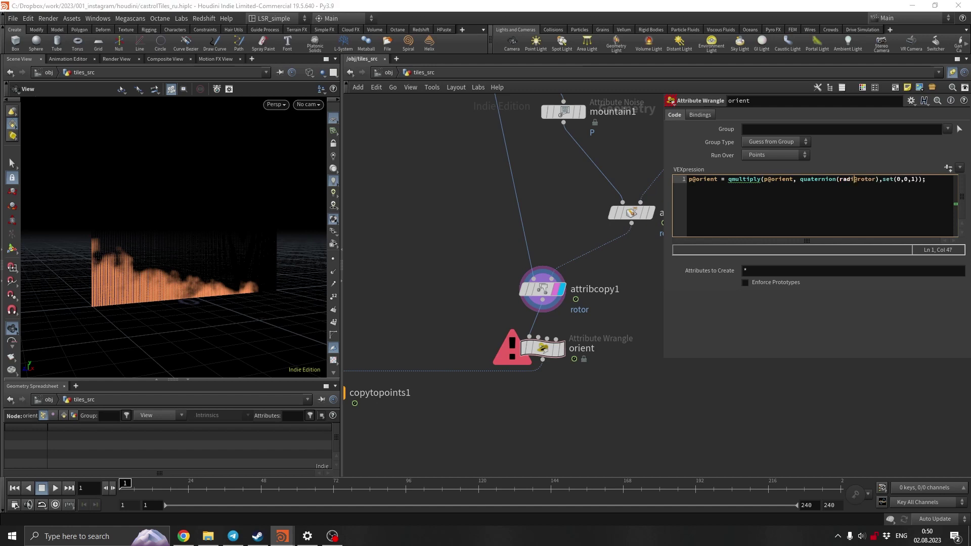
text(s()
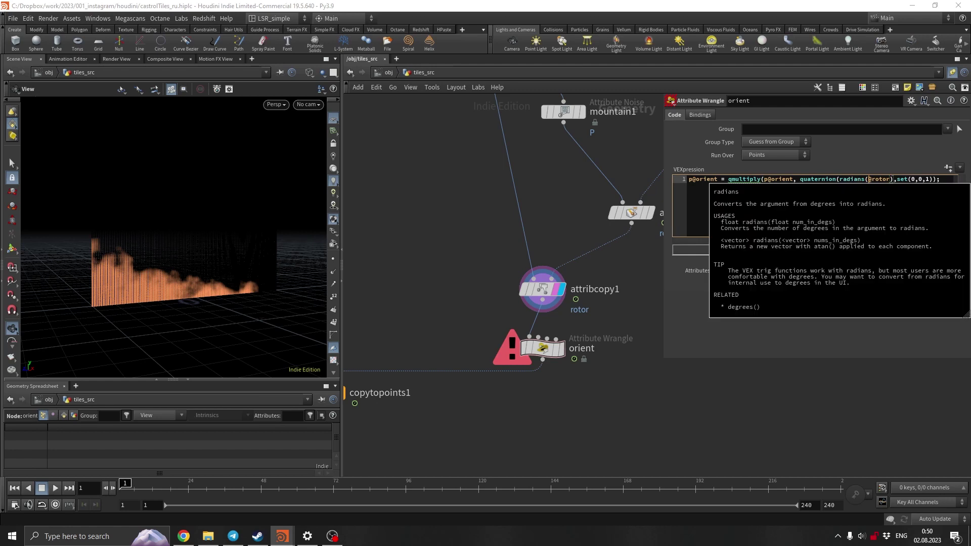
click(881, 179)
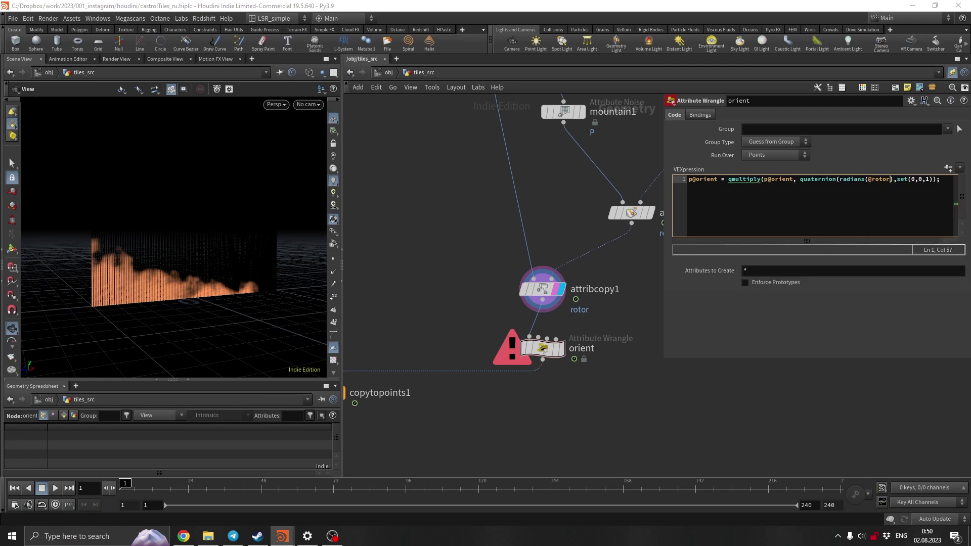
text(*180)
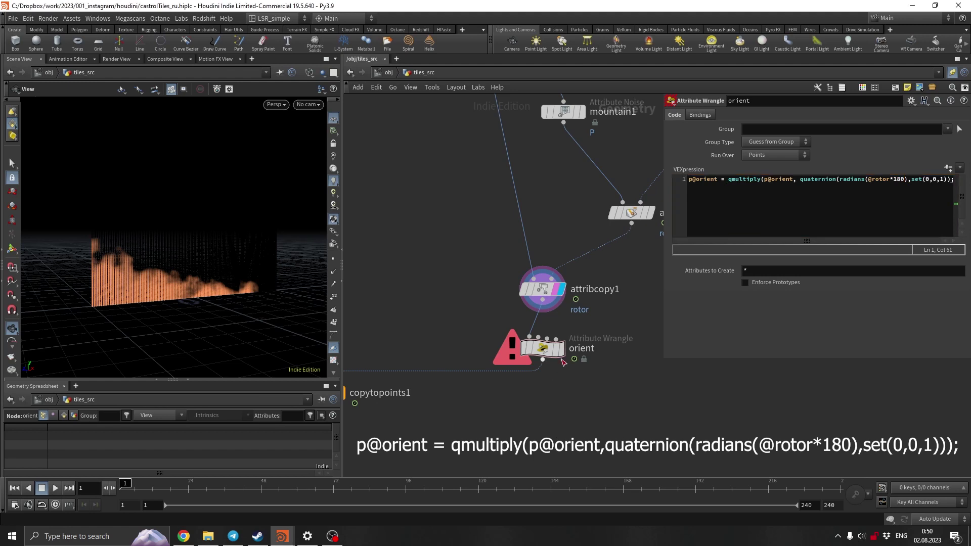
click(560, 349)
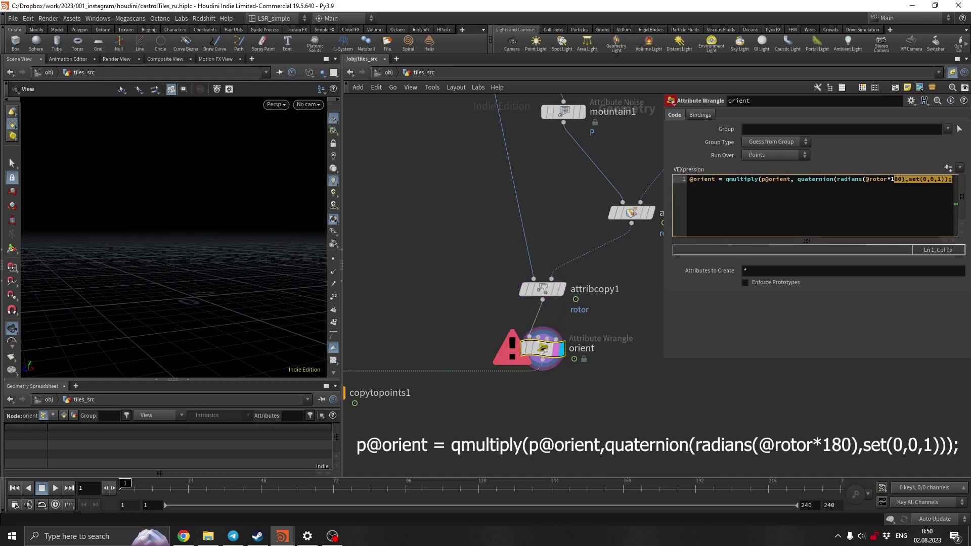
Step: Add the missing closing parenthesis before the semicolon in the orient wrangle's VEXpression and apply the code
drag(896, 180, 953, 180)
key(Left)
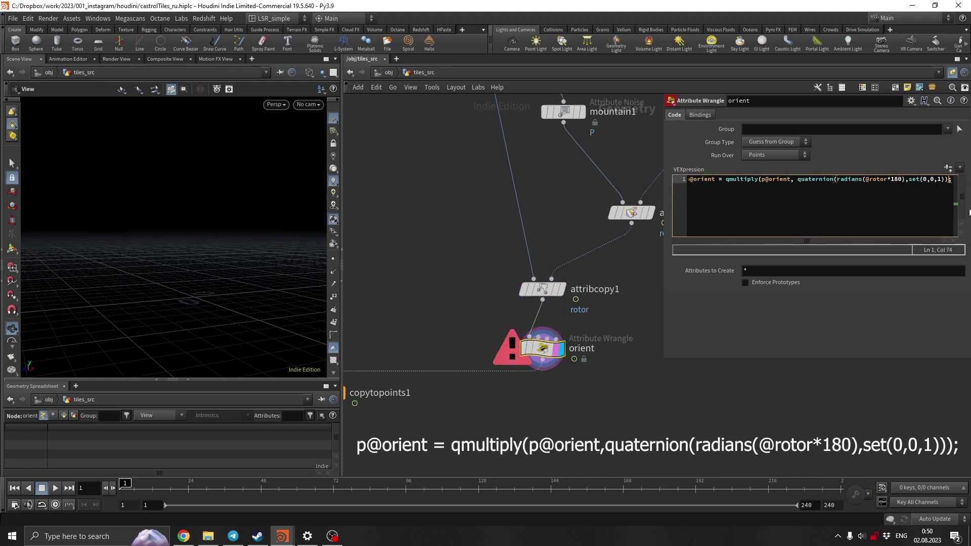
text())
click(757, 398)
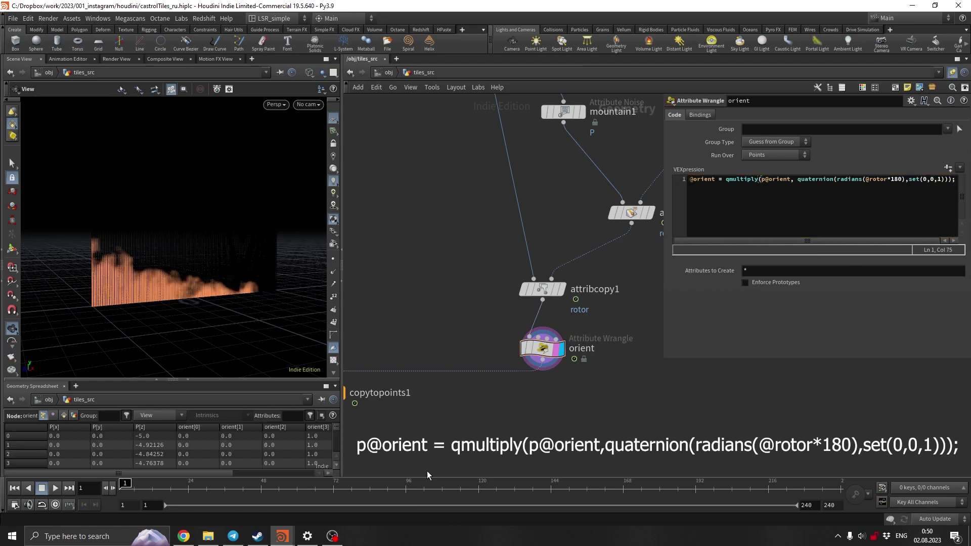
Step: Reposition the Copy to Points node slightly in the network and widen the parameter area so the whole expression fits
middle_drag(389, 418, 458, 401)
drag(390, 376, 391, 389)
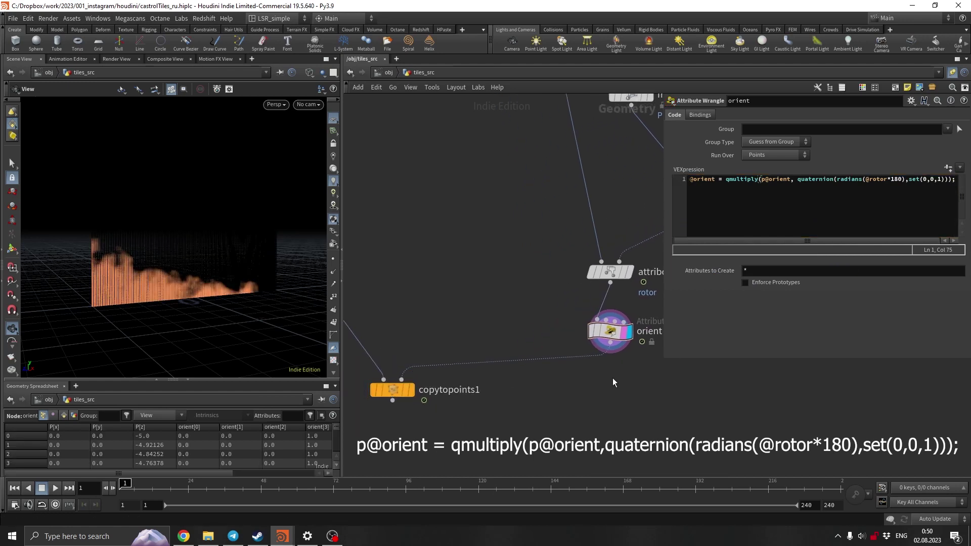
middle_drag(391, 389, 366, 389)
drag(659, 234, 606, 233)
scroll(490, 260, down, 2)
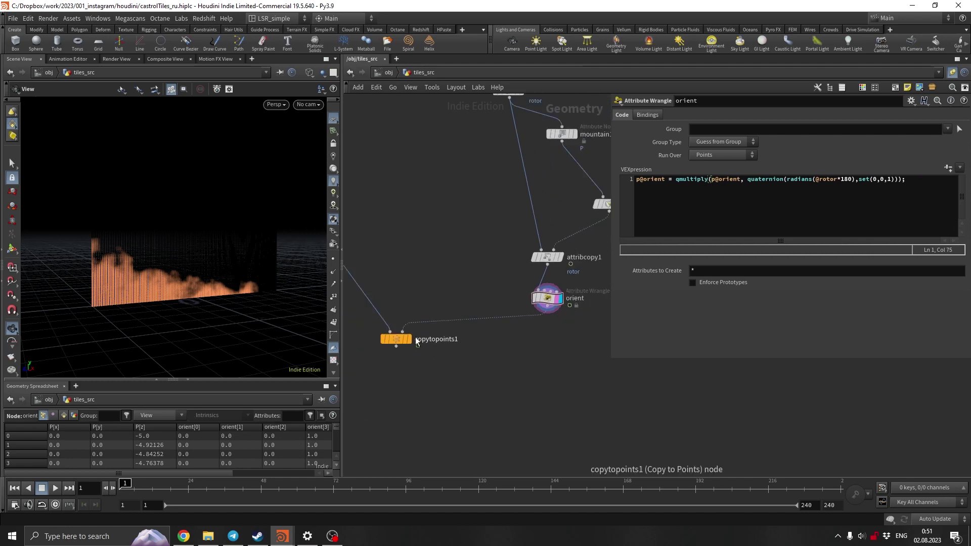
Step: Display the Copy to Points node and scrub the timeline from frame 1 to 58 to preview the rotating tiles
click(407, 339)
click(402, 341)
mouse_move(210, 271)
mouse_down()
mouse_move(195, 271)
mouse_move(196, 304)
mouse_move(200, 275)
mouse_up()
scroll(199, 211, down, 5)
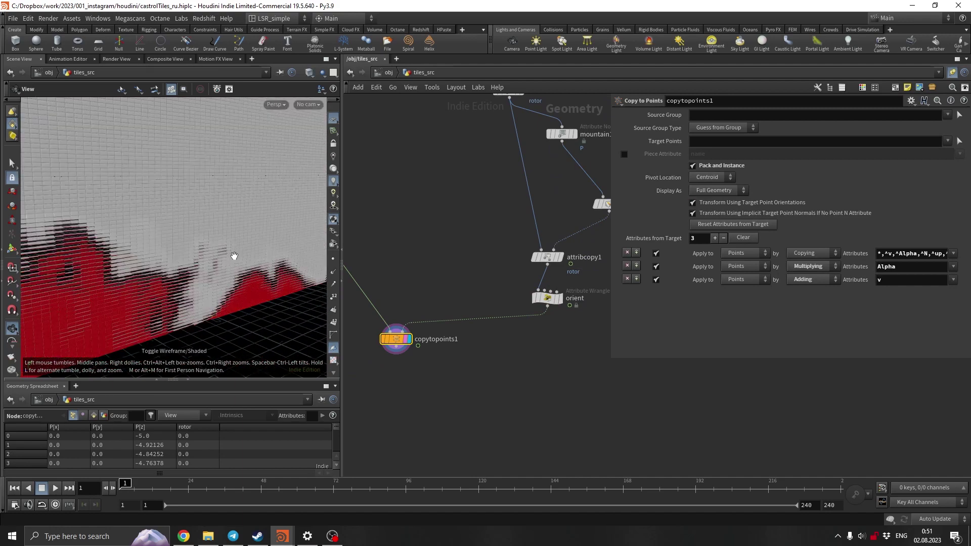
drag(116, 494, 291, 473)
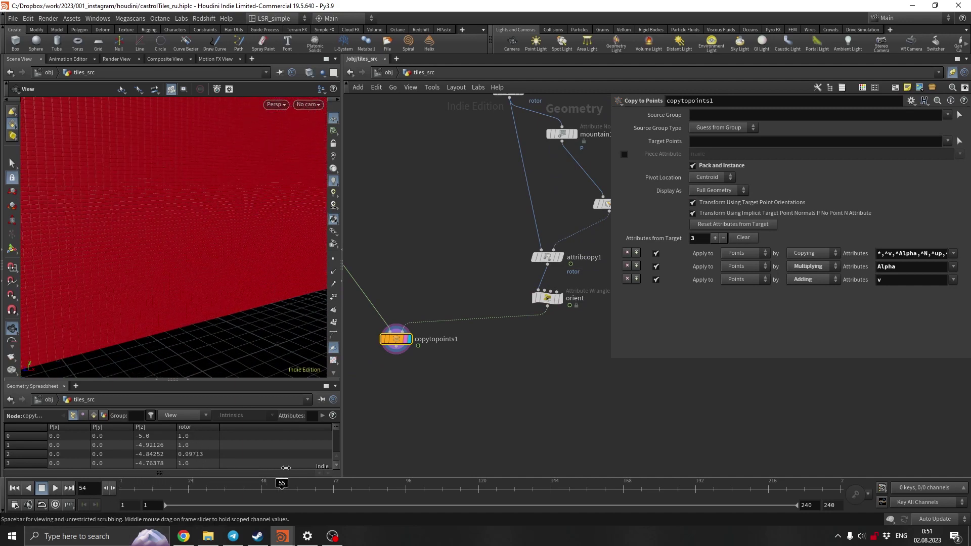
Step: Try set(0,1,0) as the quaternion's rotation axis in the orient wrangle, preview the tiles over time, and restore set(0,0,1)
middle_drag(551, 357, 515, 359)
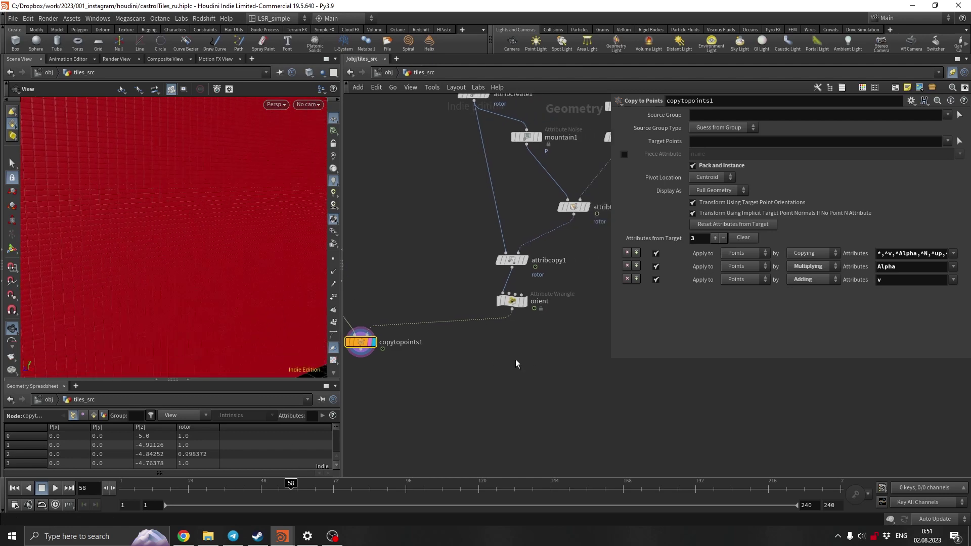
click(527, 304)
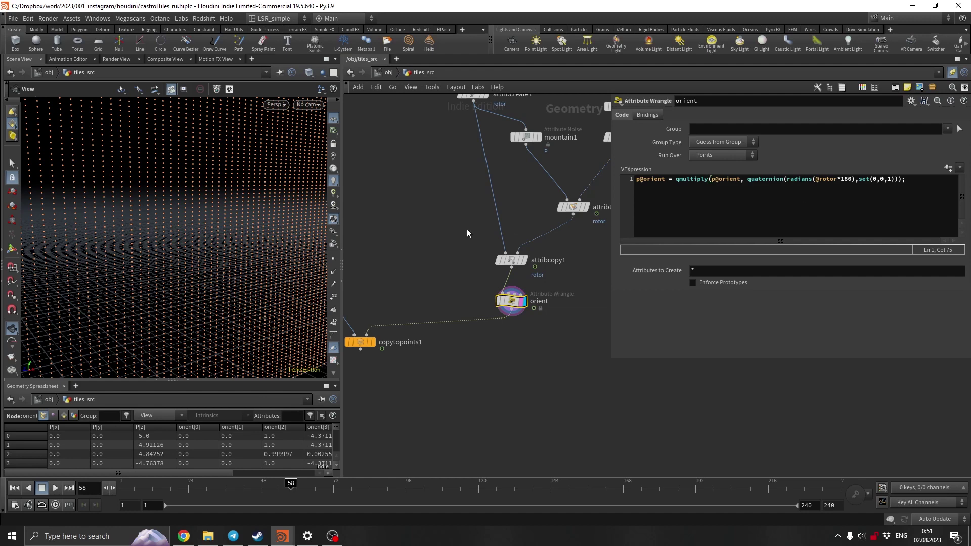
click(678, 181)
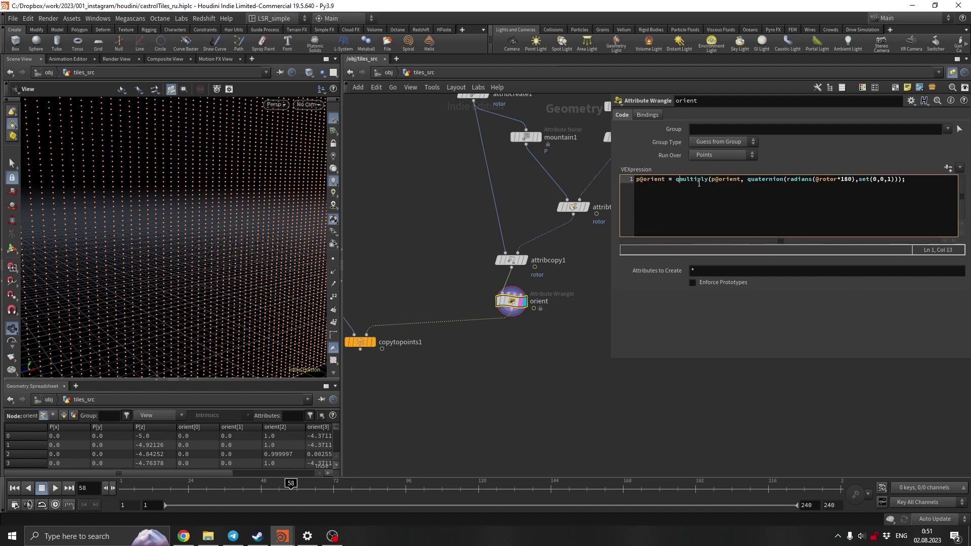
drag(674, 180, 900, 179)
click(883, 188)
click(366, 345)
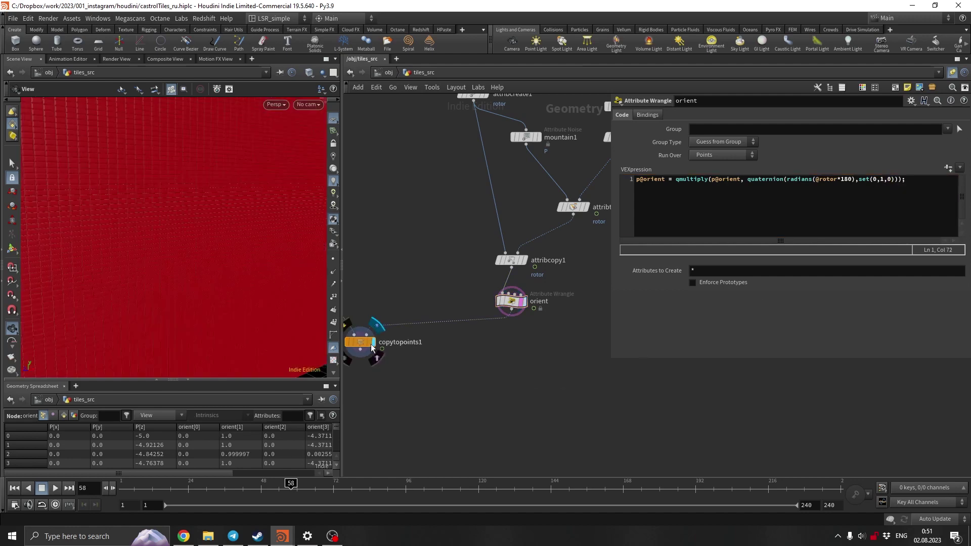
click(366, 348)
mouse_move(124, 485)
mouse_down()
mouse_move(182, 484)
mouse_move(202, 468)
mouse_move(242, 463)
mouse_move(129, 462)
mouse_move(269, 453)
mouse_up()
drag(591, 317, 483, 284)
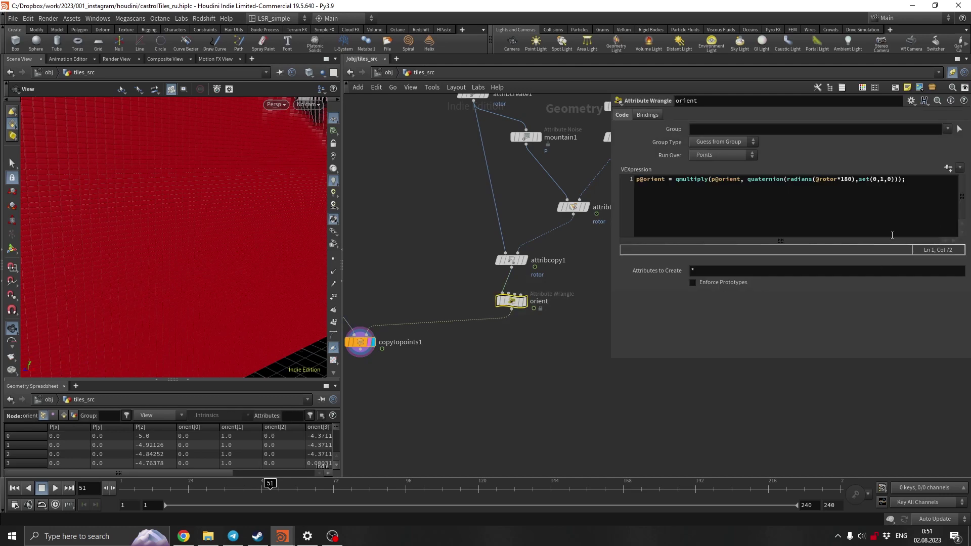
click(893, 186)
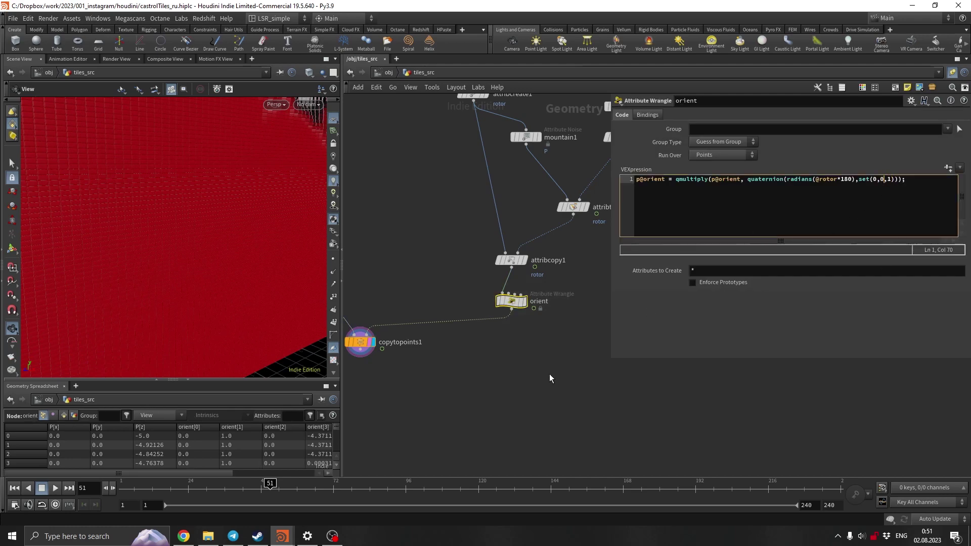
Step: Insert a Bend node between the orient wrangle and Copy to Points, align it under orient, and display it
drag(217, 223, 153, 273)
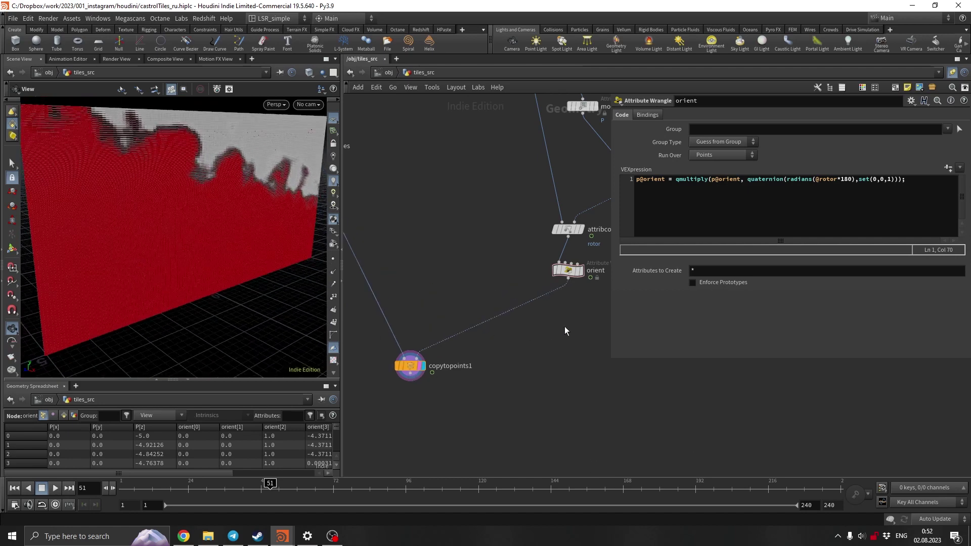
key(Tab)
text(ben)
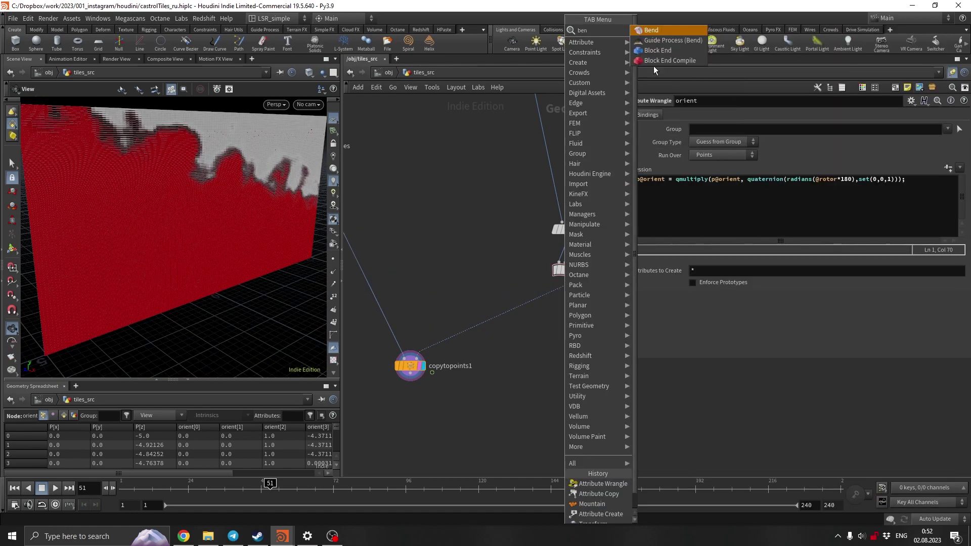
click(652, 30)
click(530, 312)
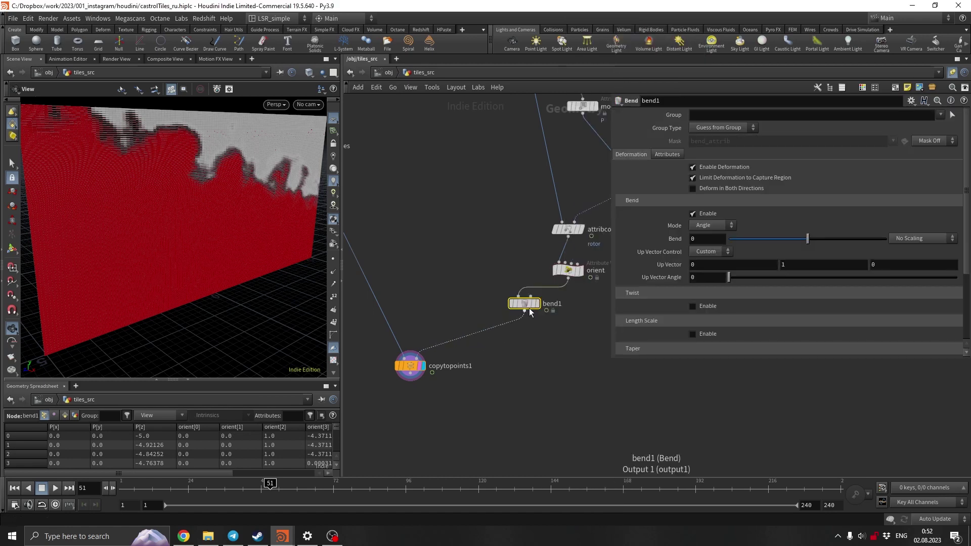
drag(530, 312, 574, 317)
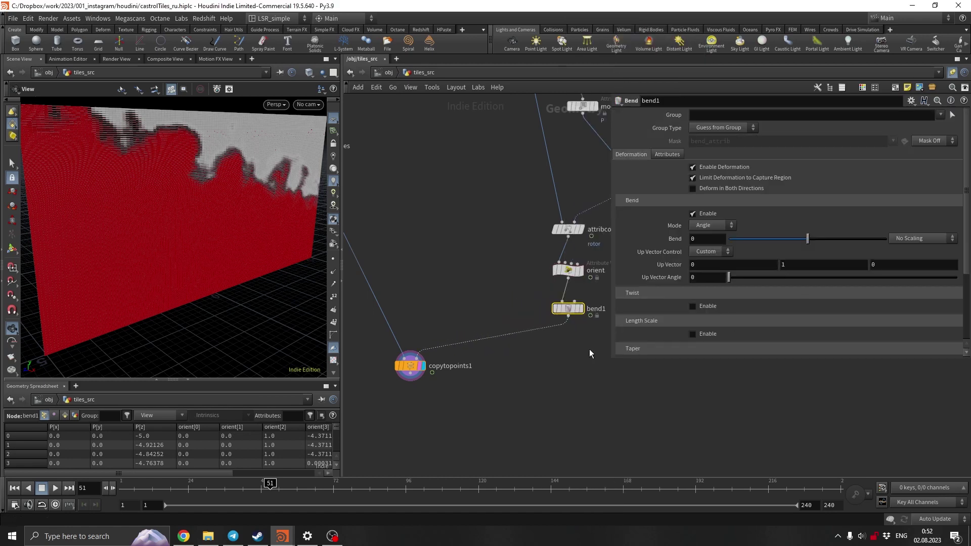
click(582, 308)
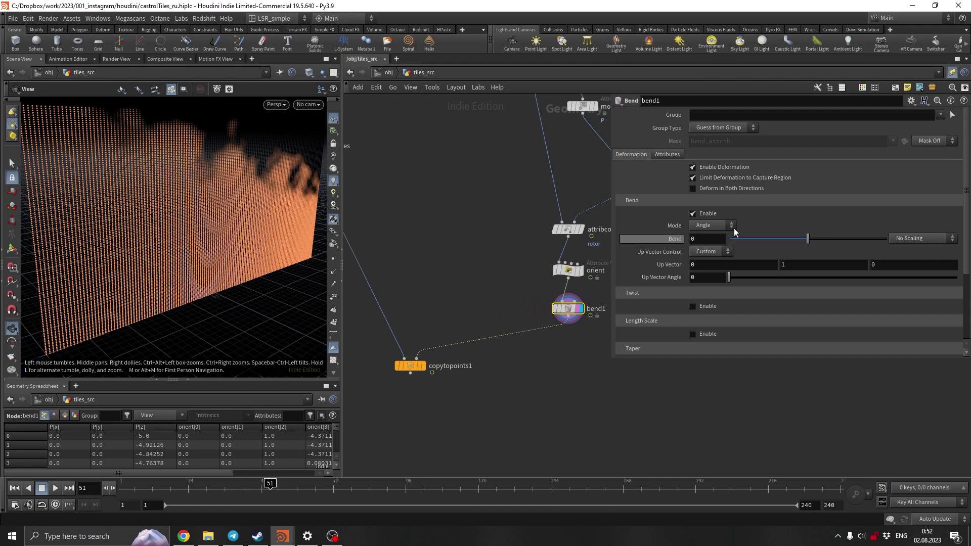
Step: Set the Bend angle to 90 and cycle its capture axis until the Up Vector is -1, 0, 0
drag(824, 244, 889, 239)
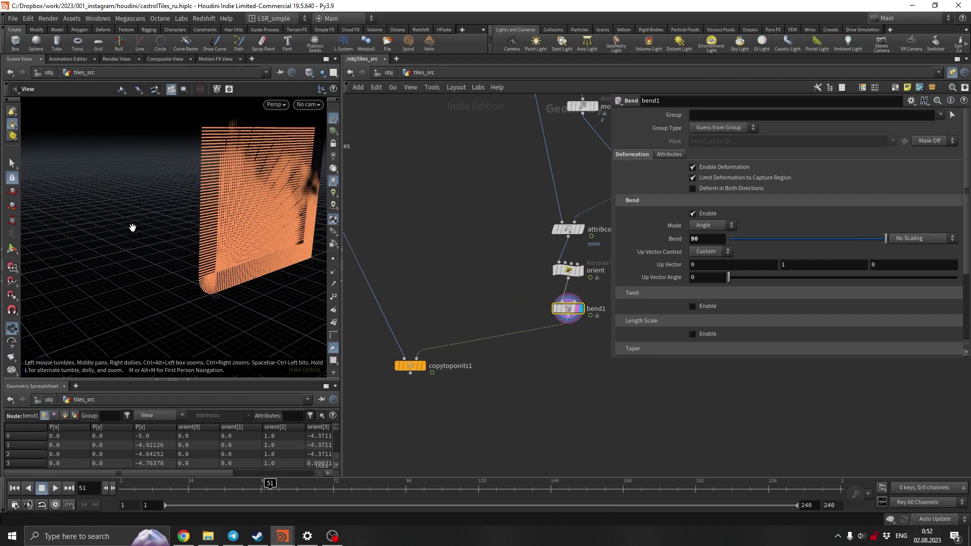
click(12, 249)
scroll(196, 246, up, 3)
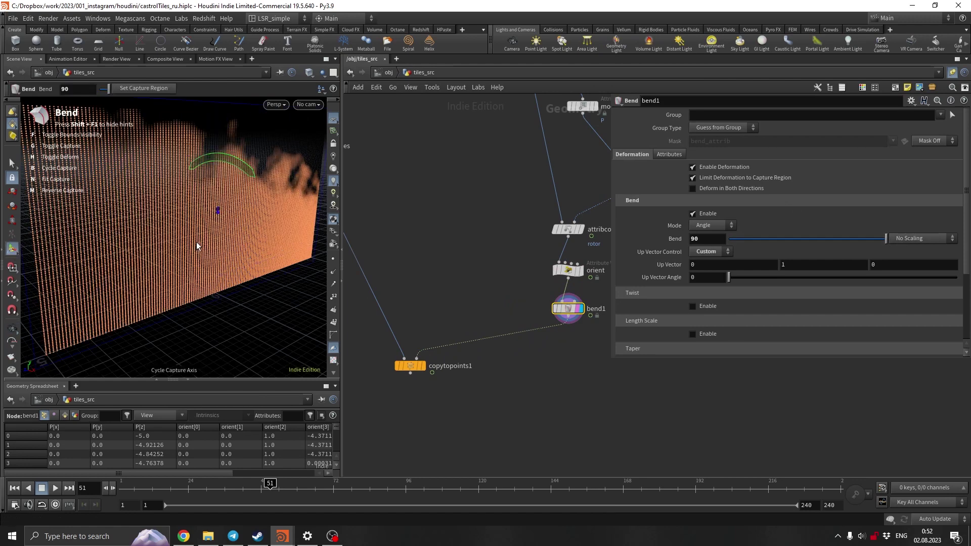
key(b)
key(b)
key(b)
key(b)
key(b)
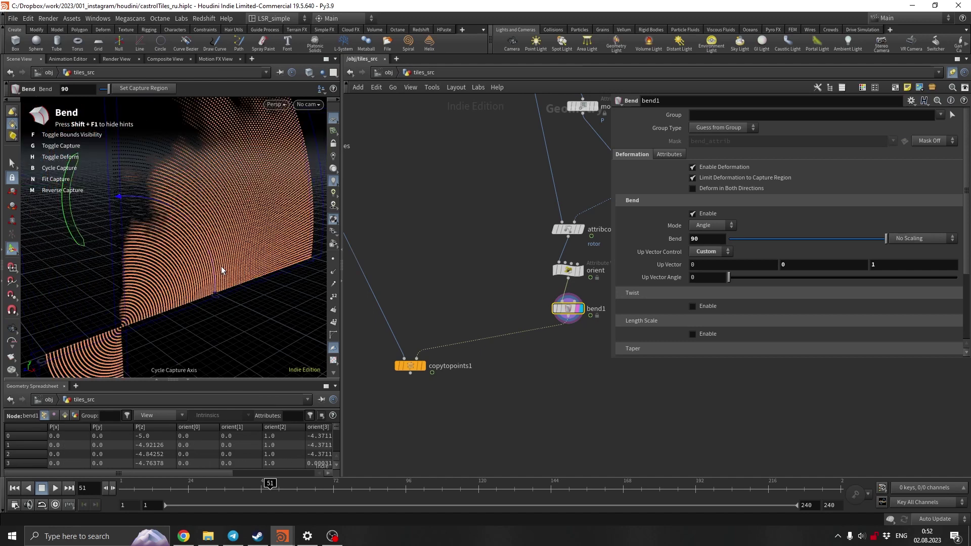
key(b)
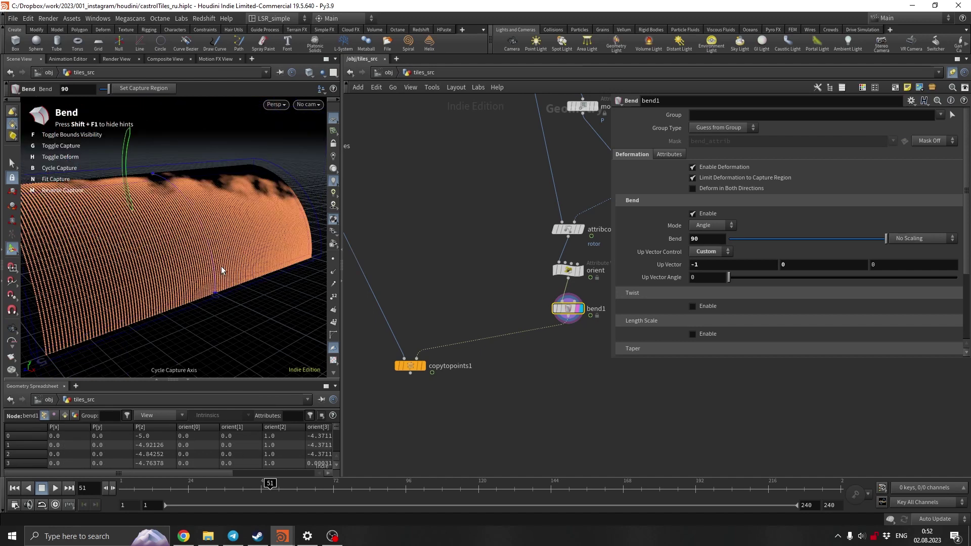
Step: Set the Bend angle to -90 and inspect the curved point grid
click(698, 239)
text(-90)
key(Return)
key(Escape)
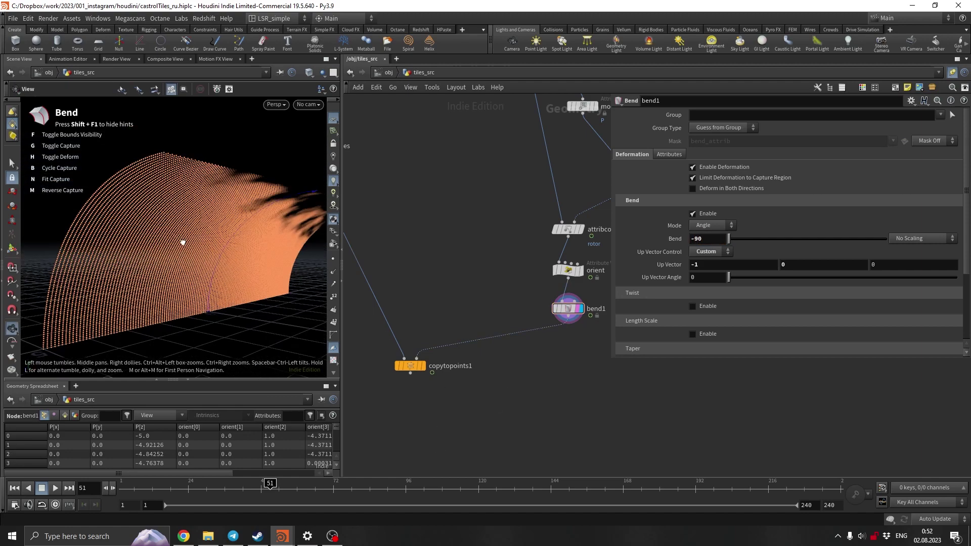
drag(182, 243, 243, 260)
key(Return)
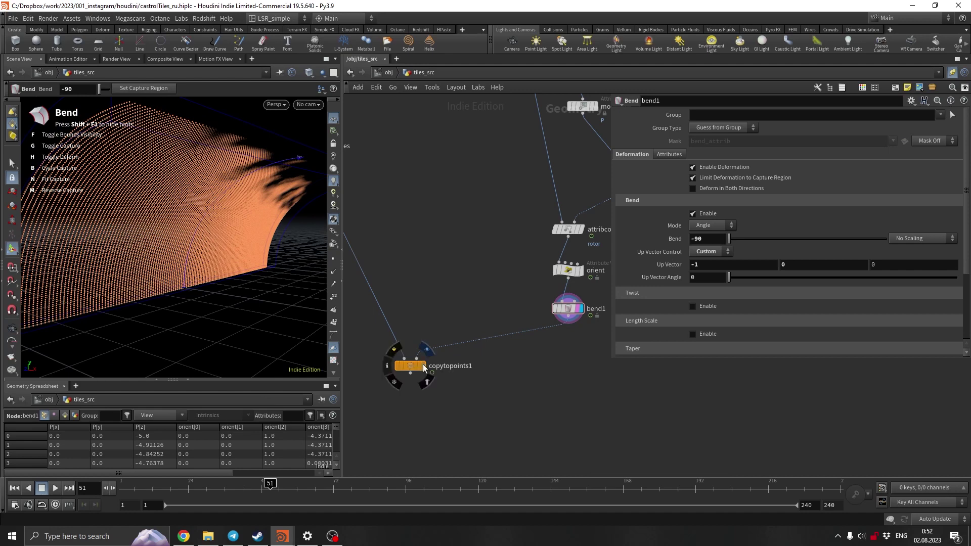
Step: Display the Copy to Points node at frame 22 and frame a close view of the bent tile wall
click(424, 366)
drag(127, 484, 182, 463)
key(Escape)
scroll(177, 209, up, 10)
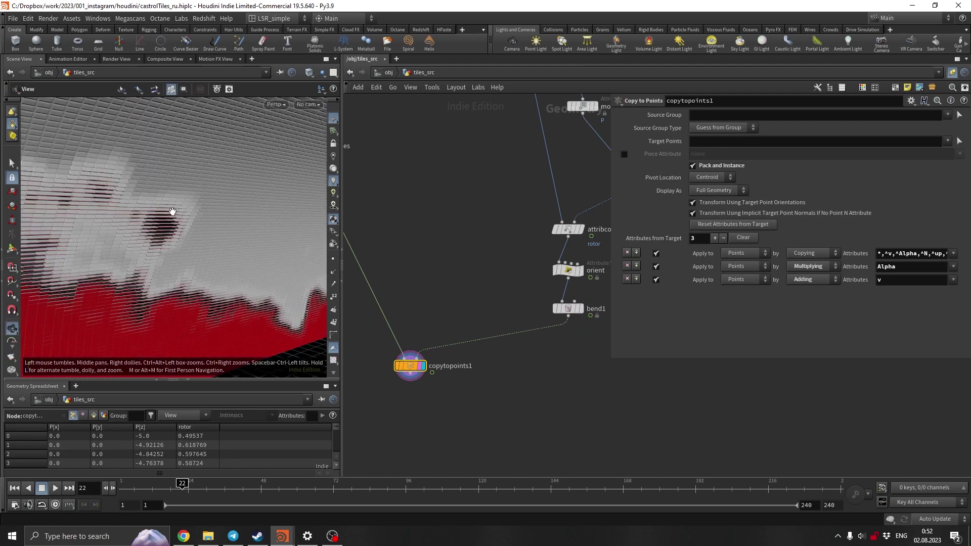
scroll(203, 224, up, 5)
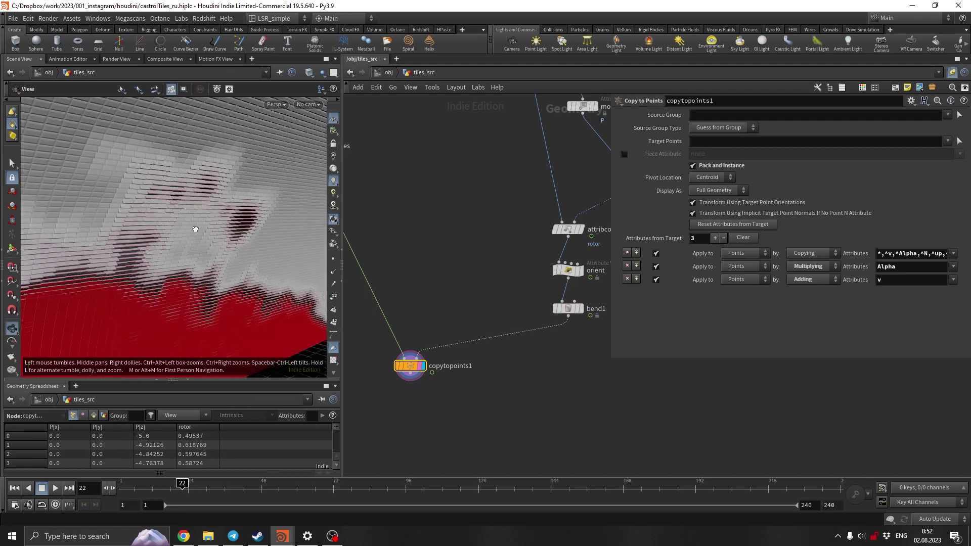
key(Return)
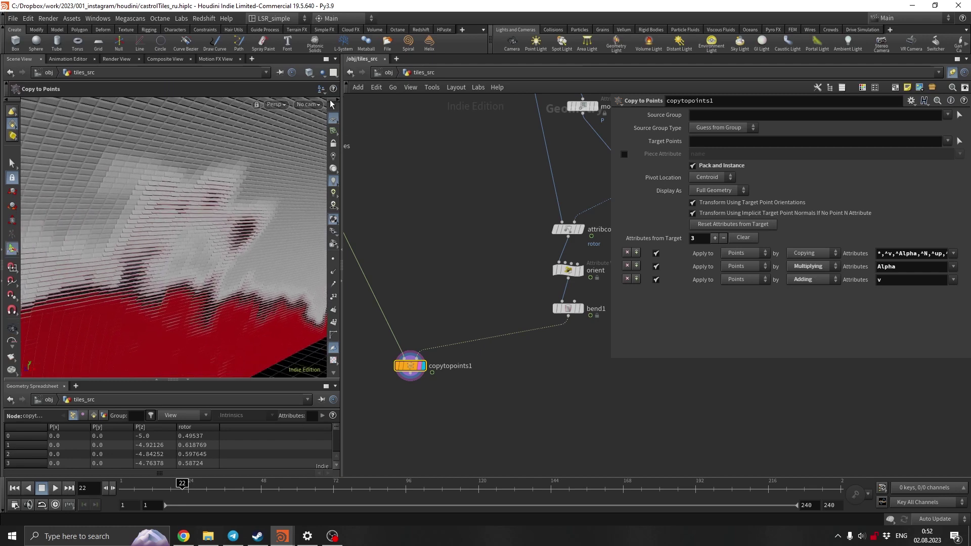
Step: Create a new camera from the current view and scrub the animation through it, returning to frame 1
click(313, 104)
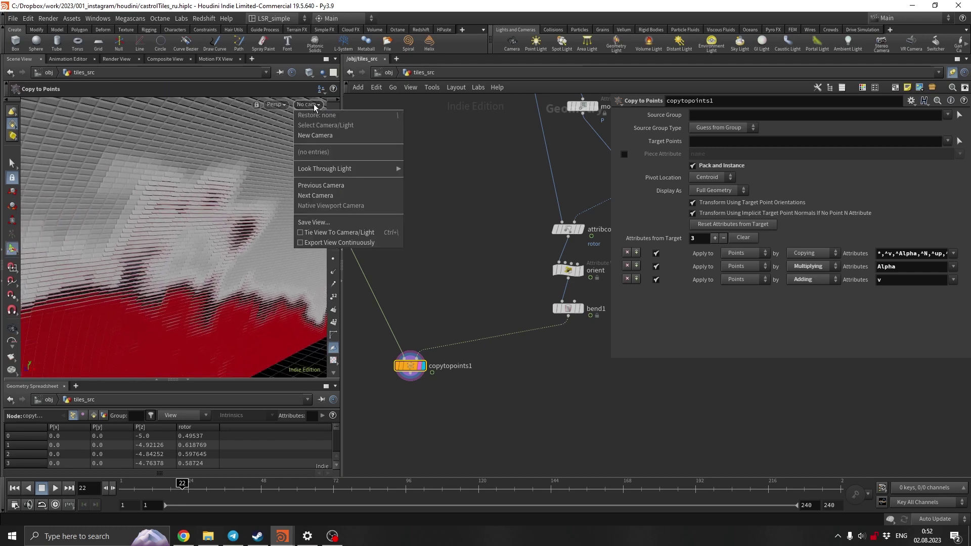
click(333, 136)
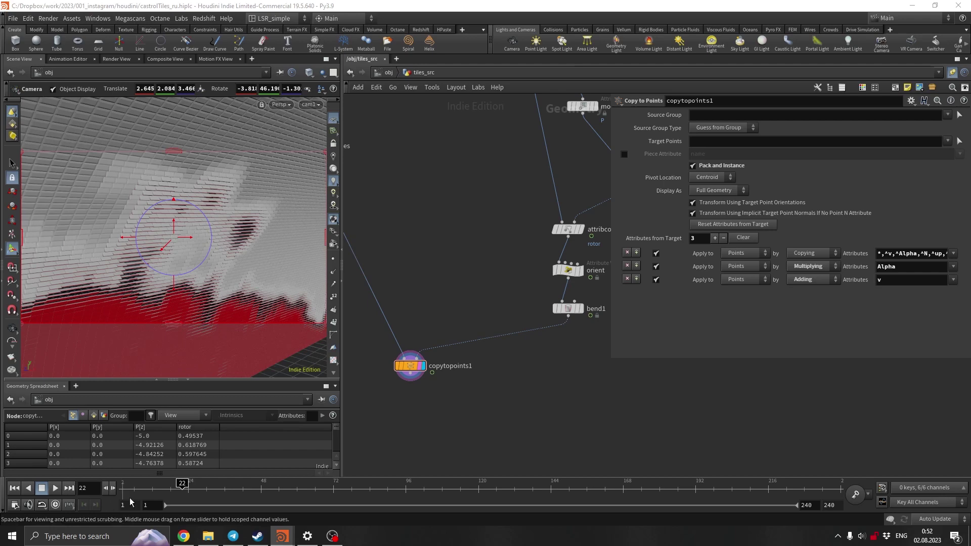
drag(182, 484, 82, 471)
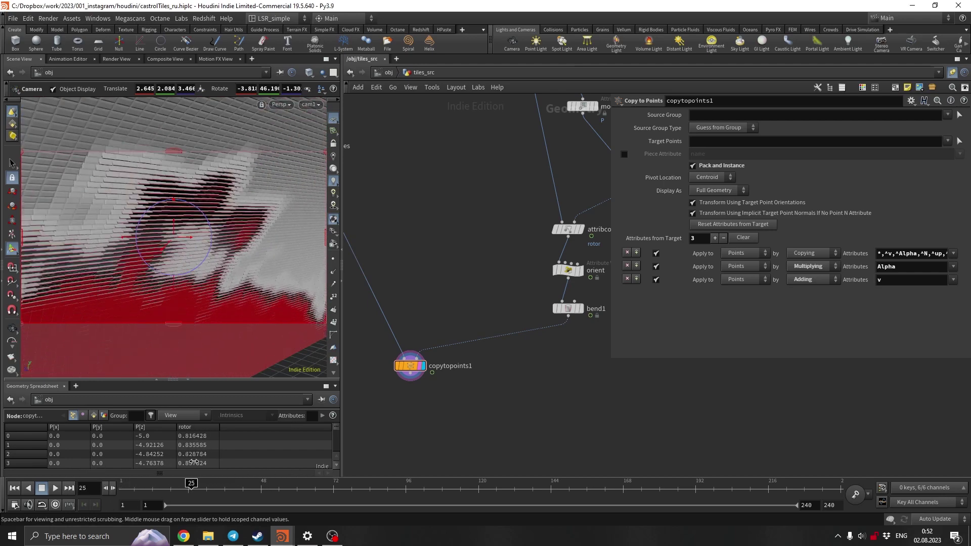
Step: Select the transform1 node, set the playback range's end frame to 96, and play back the tile animation
middle_drag(536, 261, 521, 266)
scroll(521, 283, down, 5)
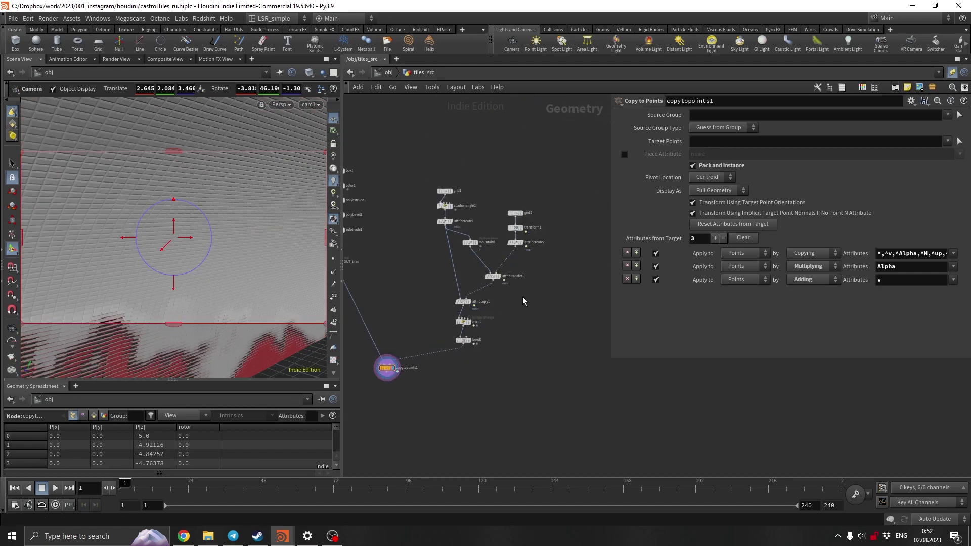
scroll(486, 220, up, 5)
click(517, 228)
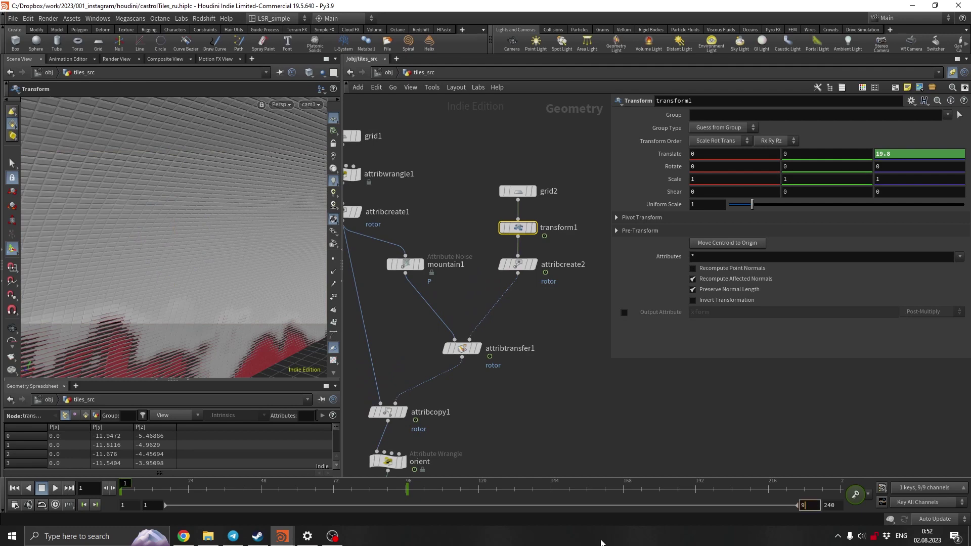
text(96)
key(Return)
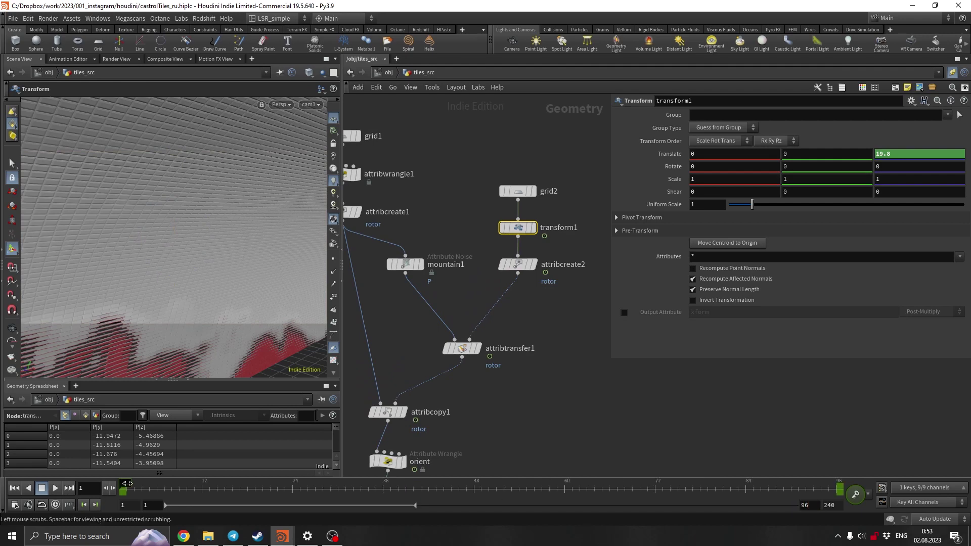
key(Up)
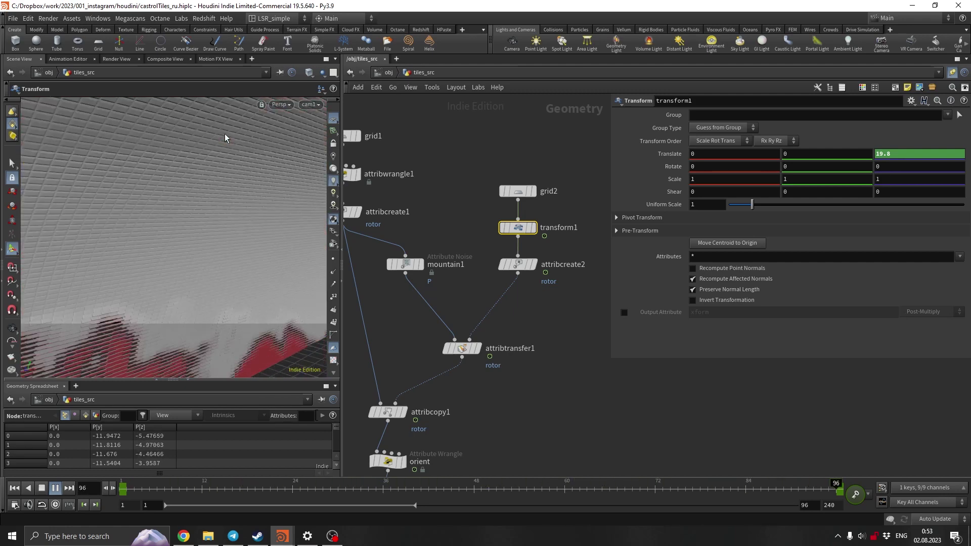
key(Up)
Step: Open the Translate Z curve of transform1 in the Animation Editor and set its segment's interpolation to linear()
shift+click(913, 156)
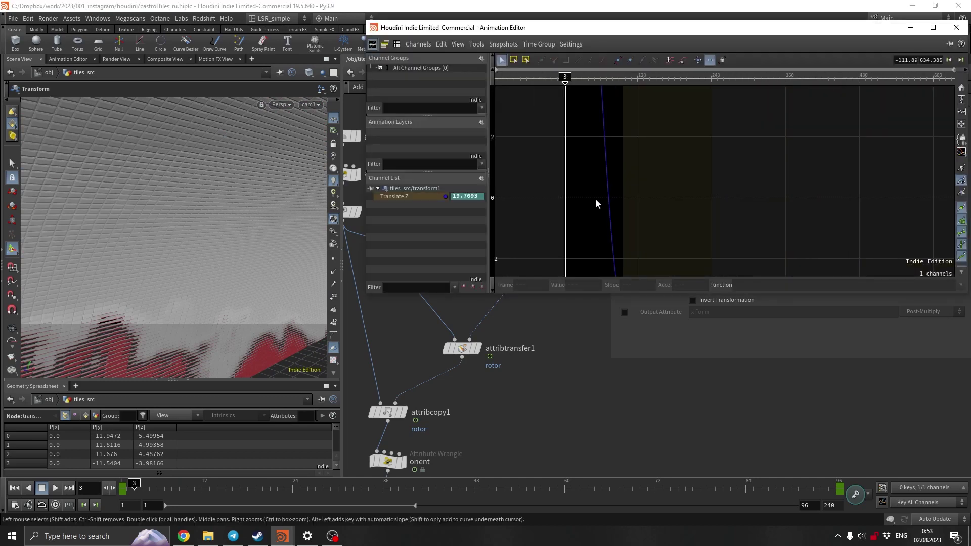
drag(623, 233, 624, 233)
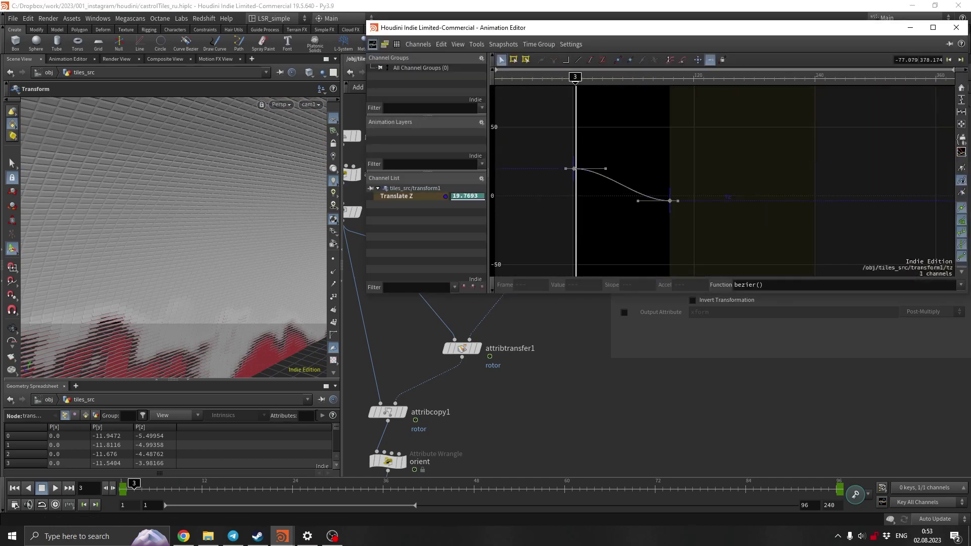
click(961, 285)
click(778, 305)
click(574, 79)
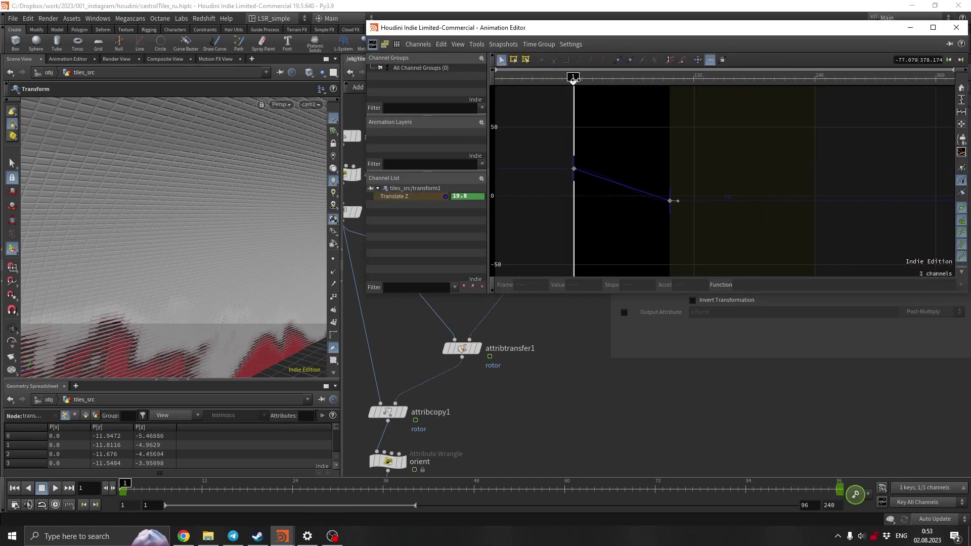
Step: Raise the Translate Z keyframe at frame 1 to about 22.47
click(575, 168)
key(h)
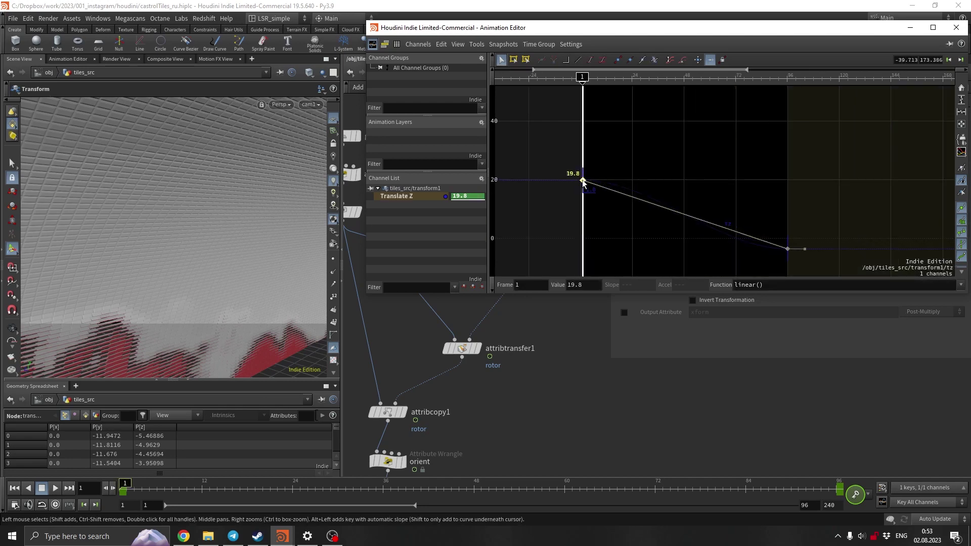
drag(584, 181, 583, 173)
Step: Raise the Translate Z keyframe at frame 96, play back the tile animation, and close the Animation Editor
drag(584, 78, 789, 89)
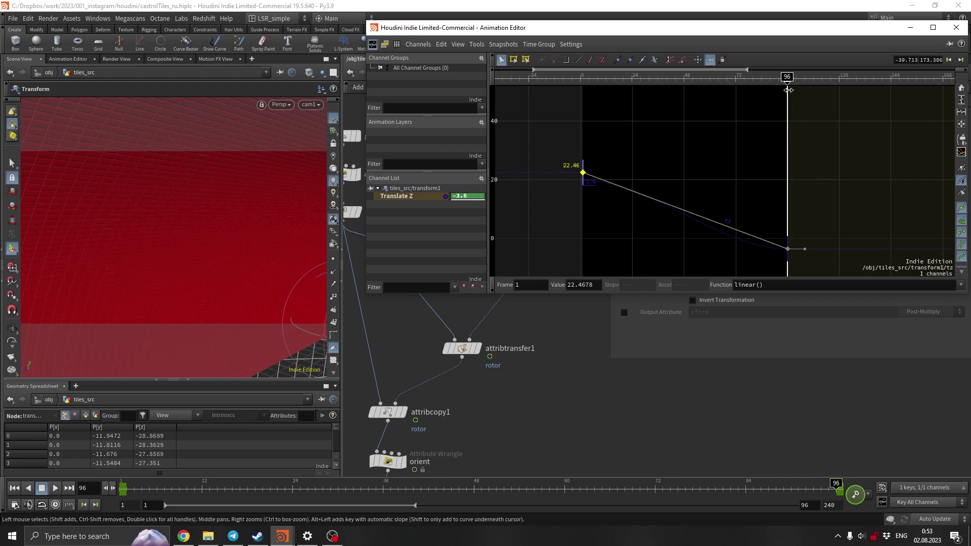
scroll(789, 90, down, 1)
drag(748, 202, 756, 177)
click(717, 208)
key(Up)
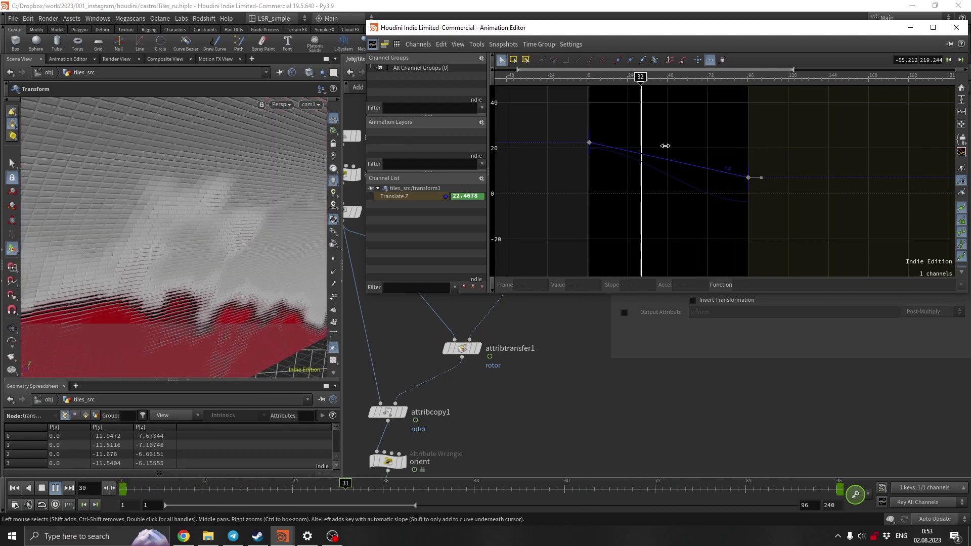
click(956, 27)
key(h)
key(Up)
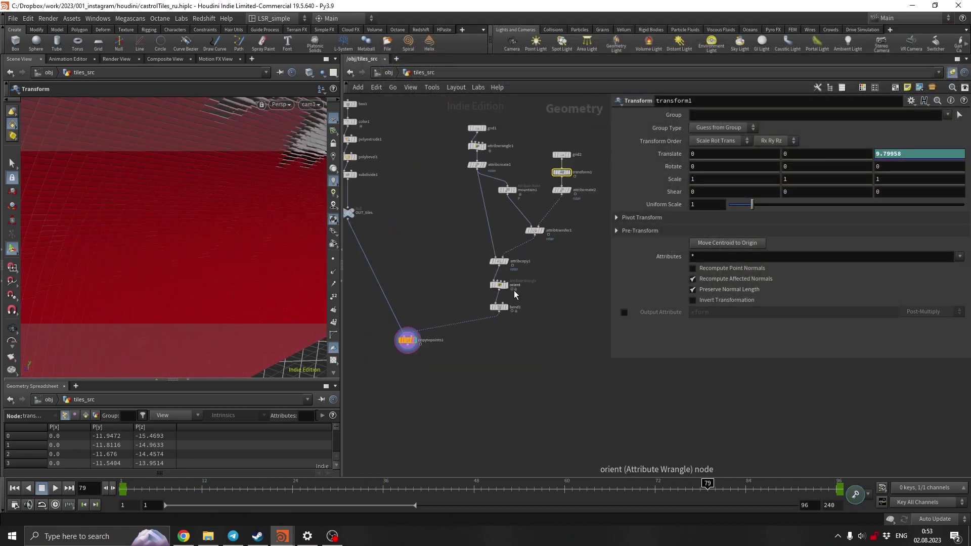
Step: Add a Null node below the Copy to Points node, connected to its output, and name it OUT
middle_drag(453, 366, 550, 333)
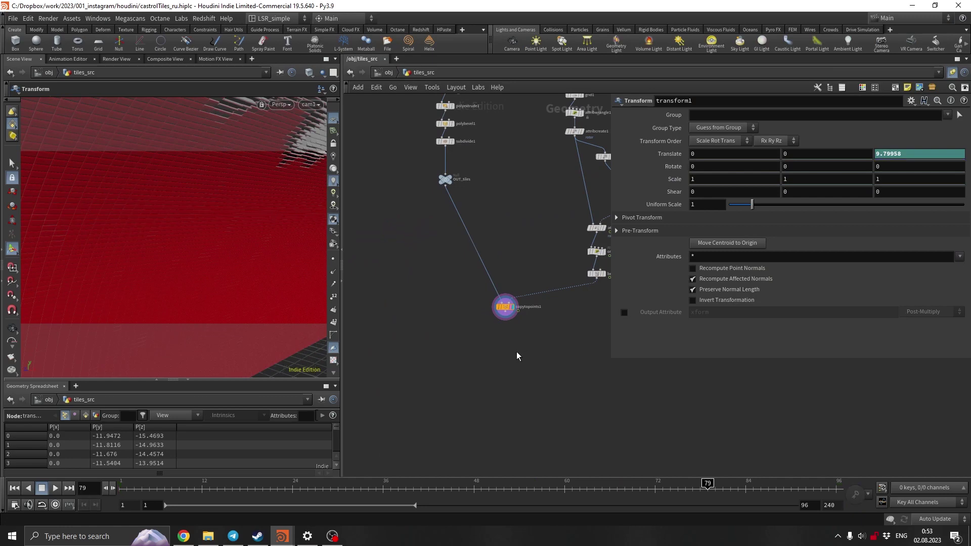
key(Tab)
text(nu)
click(618, 33)
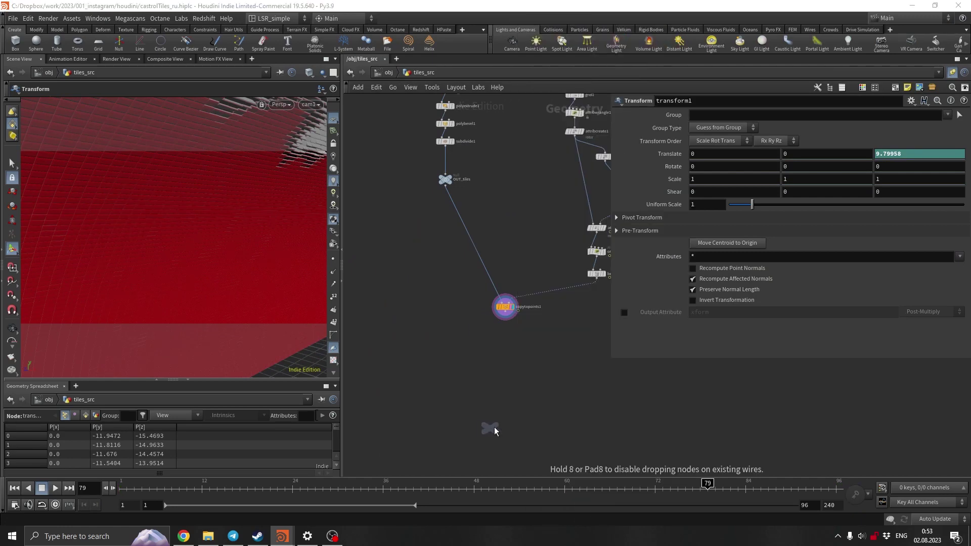
click(505, 408)
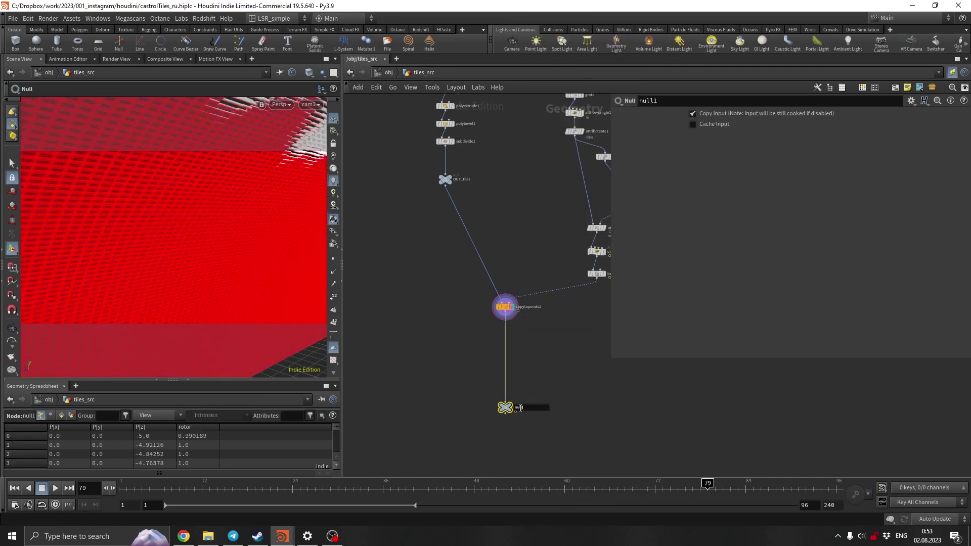
double_click(516, 408)
text(OUT)
key(Return)
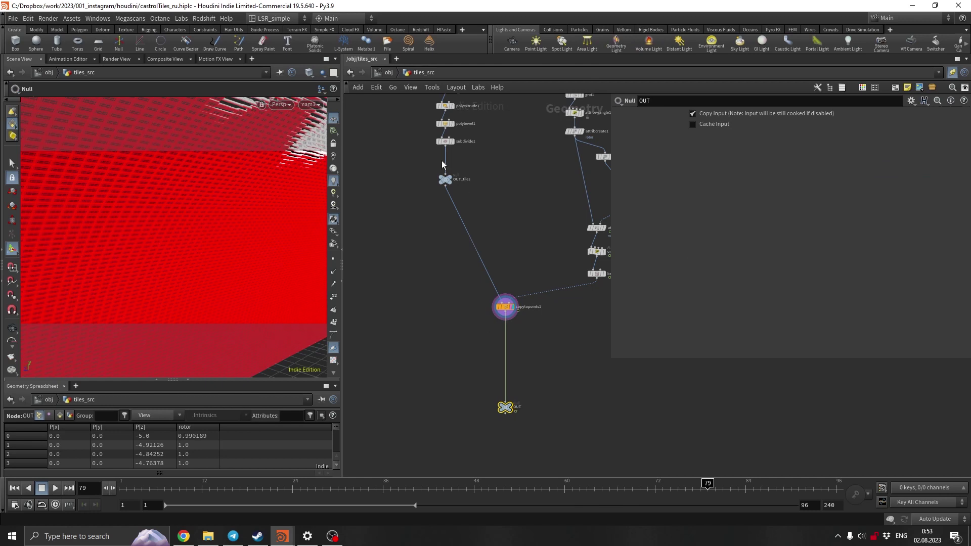
Step: Return to the object level and move the cam1 node to the left of tiles_src
click(387, 72)
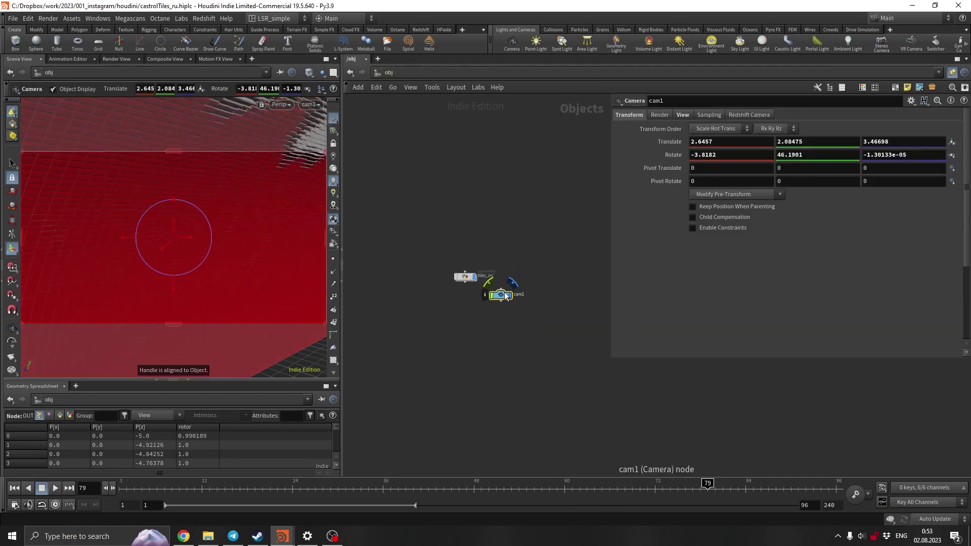
drag(505, 292, 376, 277)
click(465, 276)
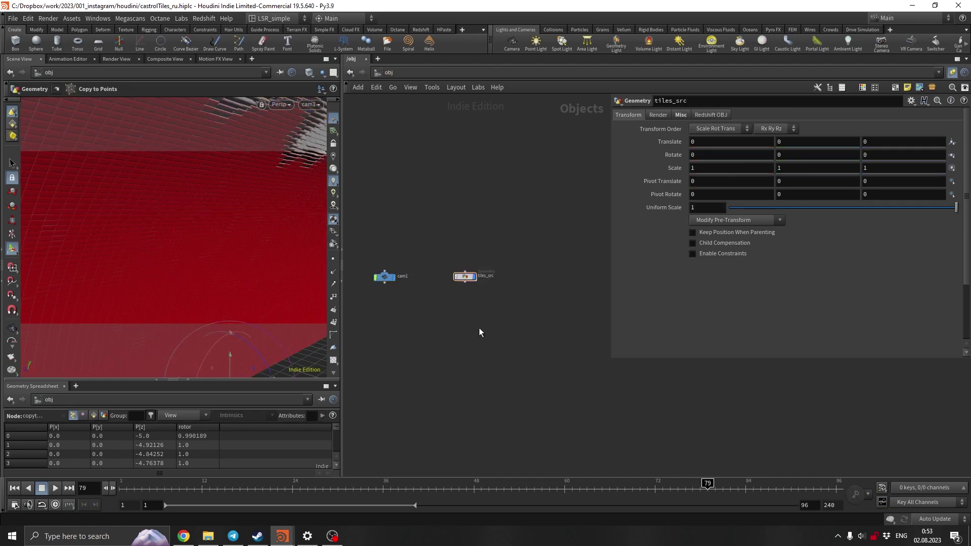
Step: Create a new Geometry object below tiles_src and name it tiles
key(Tab)
text(ge)
click(560, 221)
click(476, 319)
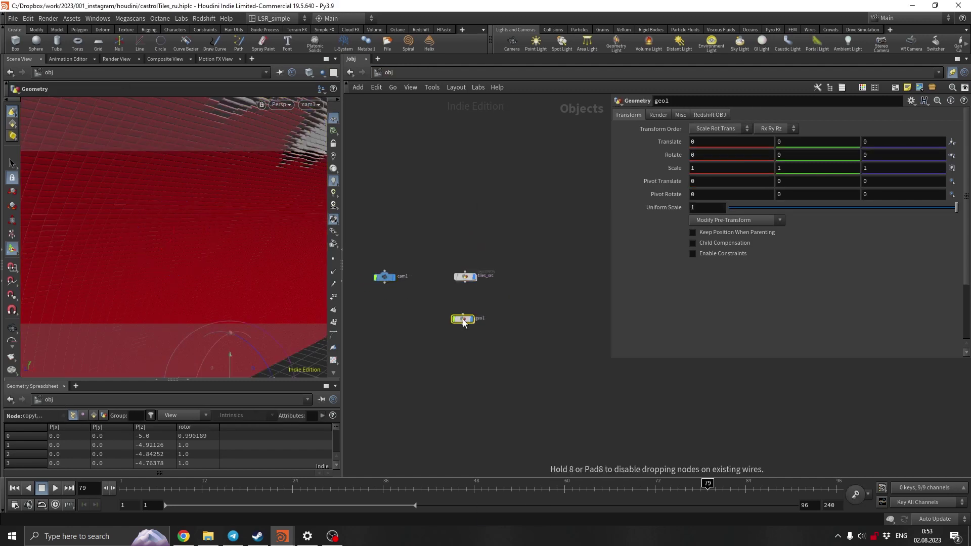
text(tiles)
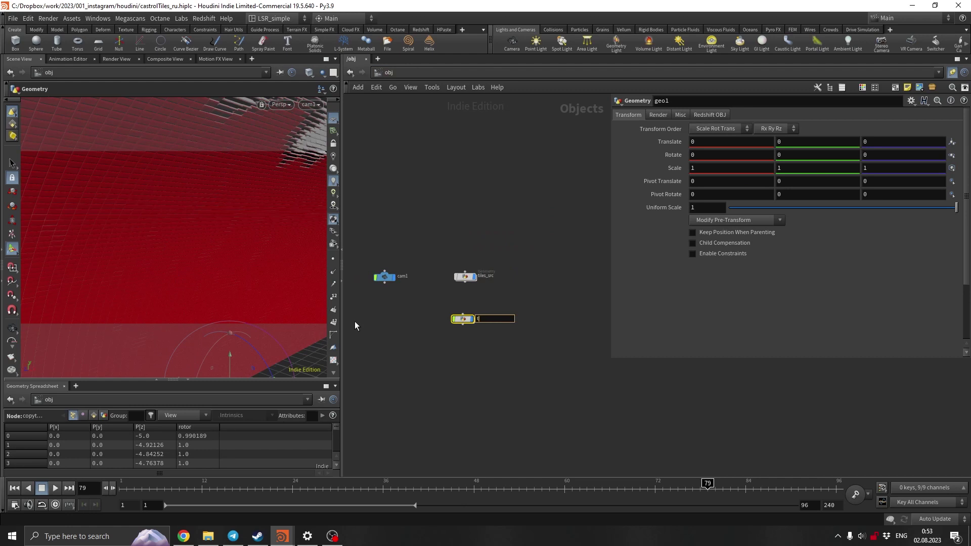
key(Return)
Step: Color the tiles node pink and the tiles_src node green
scroll(473, 299, up, 3)
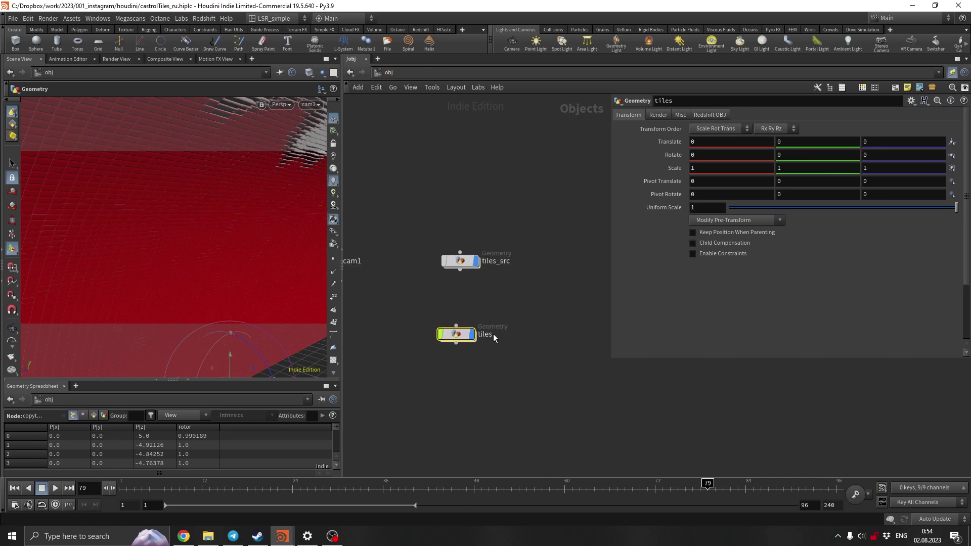
key(c)
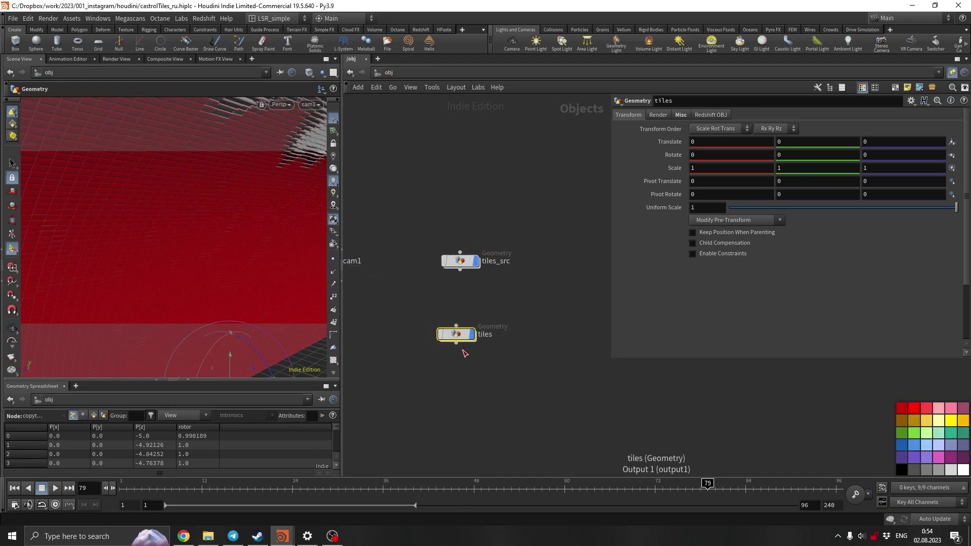
drag(944, 405, 457, 334)
drag(521, 221, 441, 278)
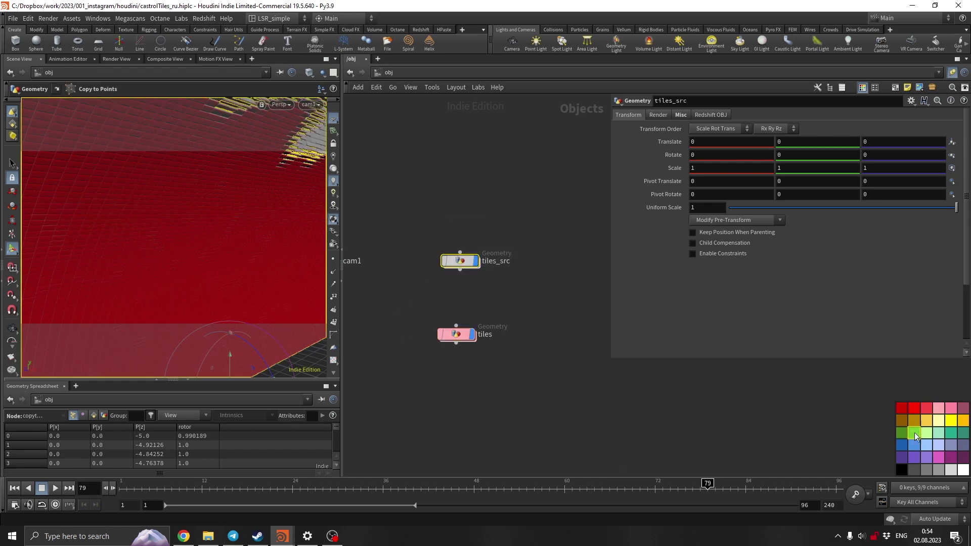
click(909, 431)
click(410, 285)
scroll(486, 314, down, 2)
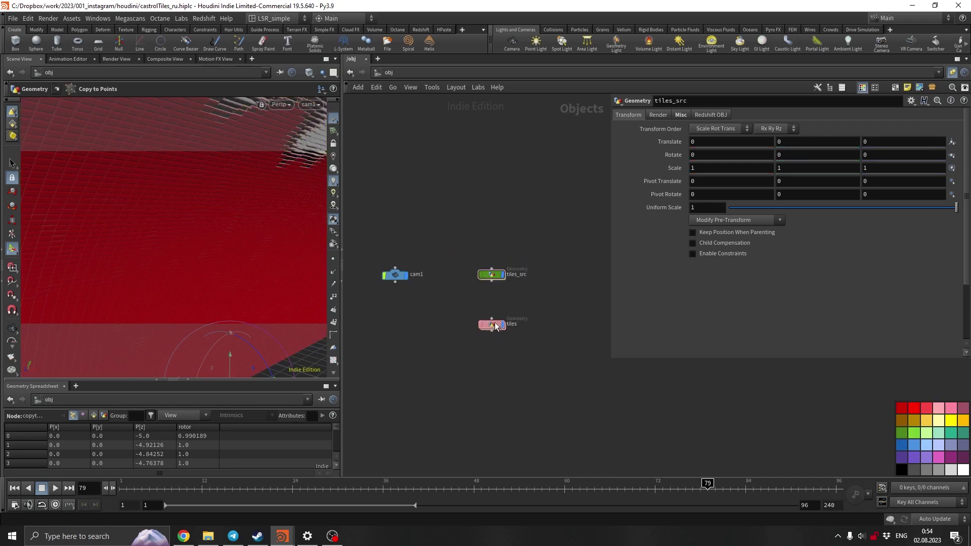
key(c)
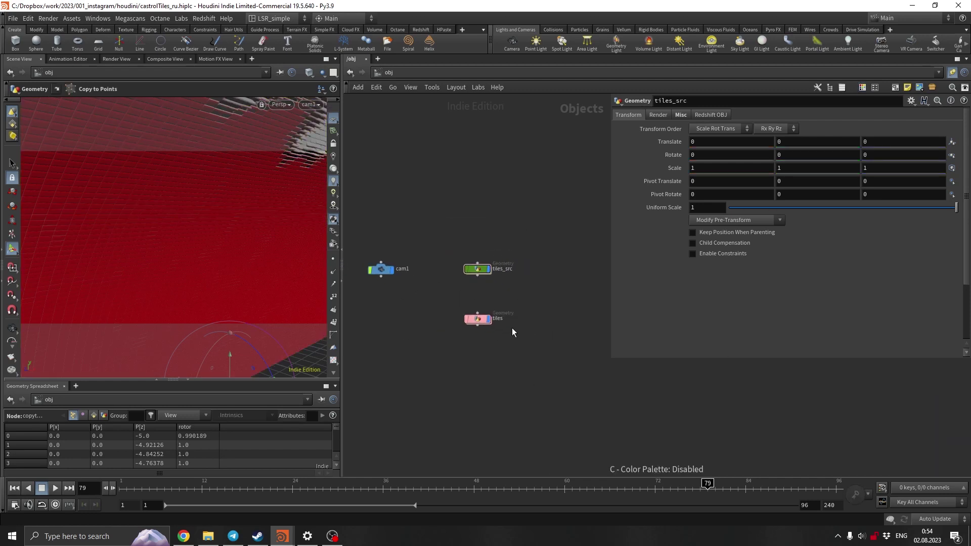
Step: Inside the tiles object, add an Object Merge node and set Object 1 to /obj/tiles_src/OUT
double_click(481, 324)
key(Tab)
text(objm)
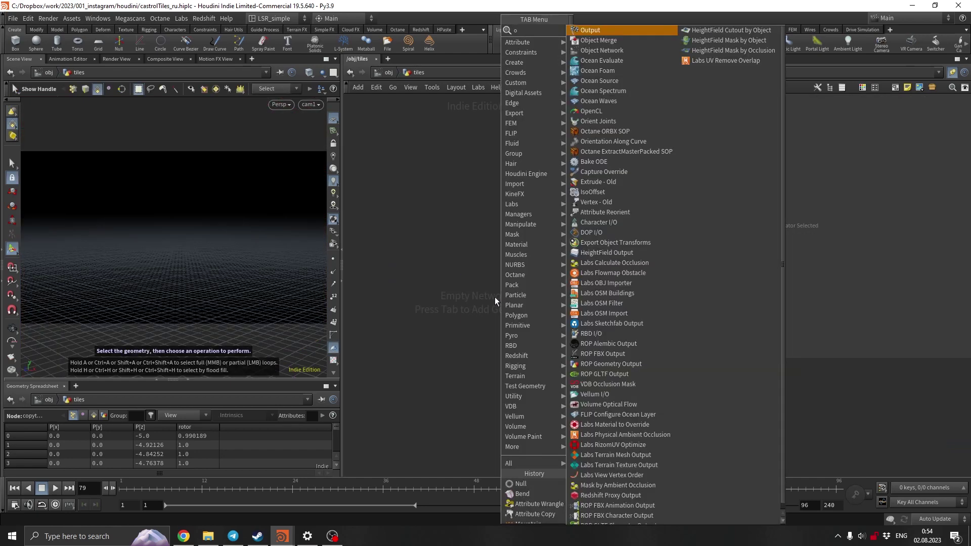
click(603, 31)
click(478, 290)
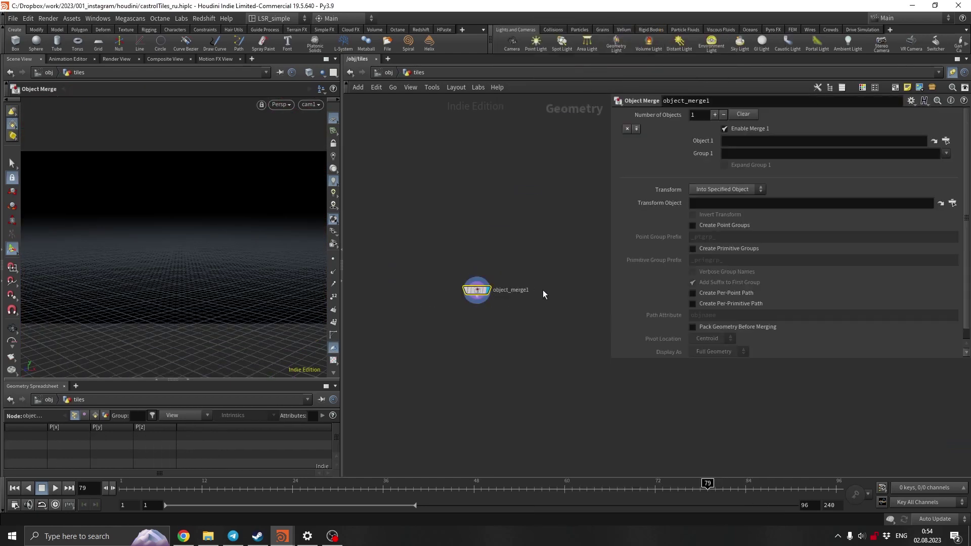
click(946, 140)
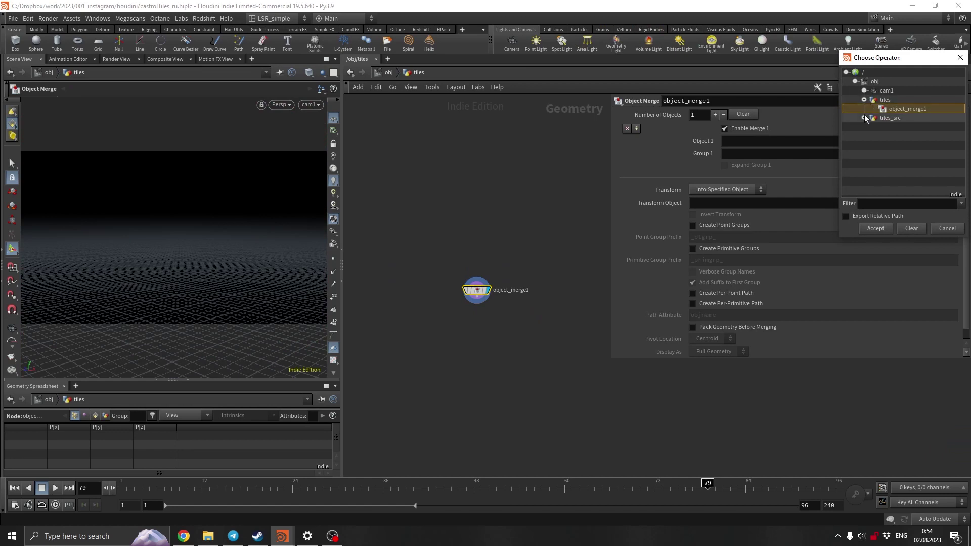
click(865, 118)
double_click(905, 128)
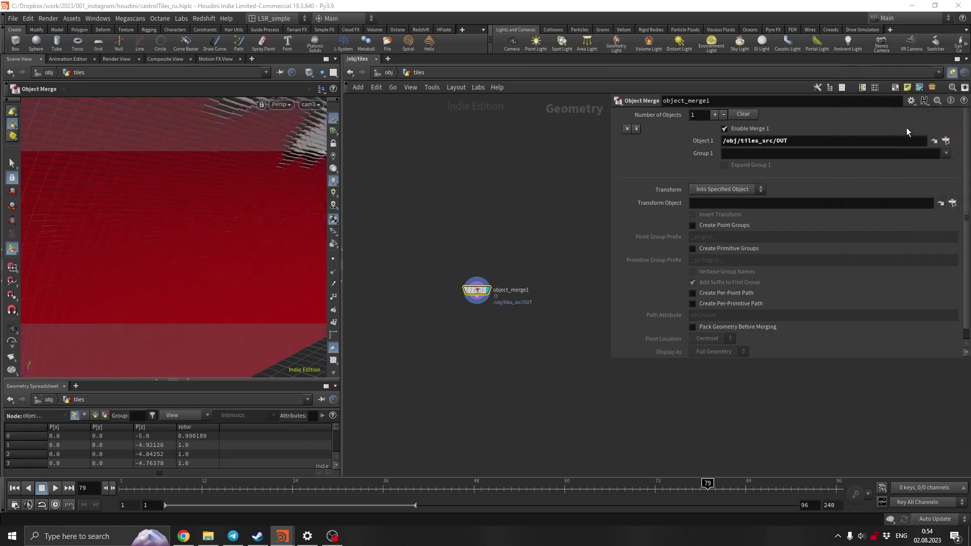
Step: Return to the object level, save the scene, rename cam1 to shot_010, and go to frame 1
click(388, 72)
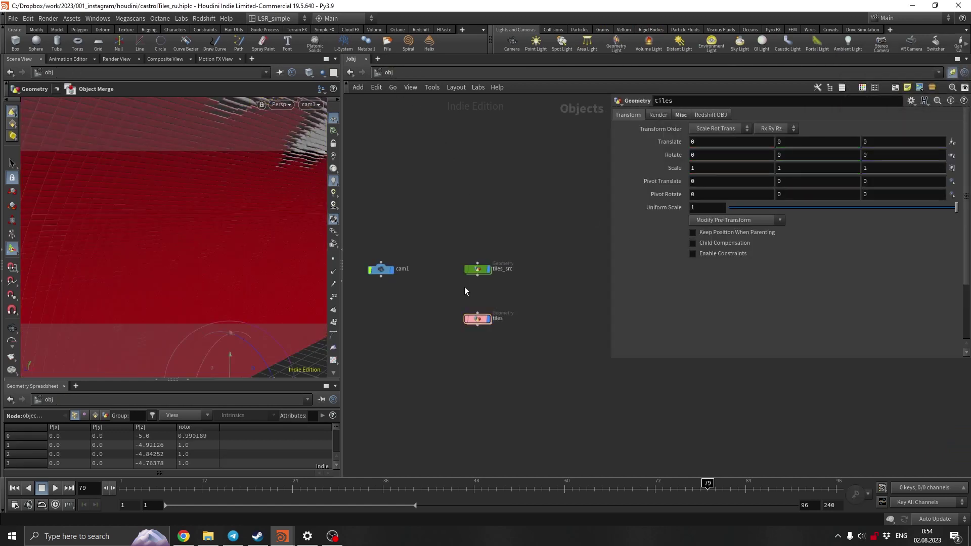
key(ctrl+s)
middle_drag(399, 277, 436, 277)
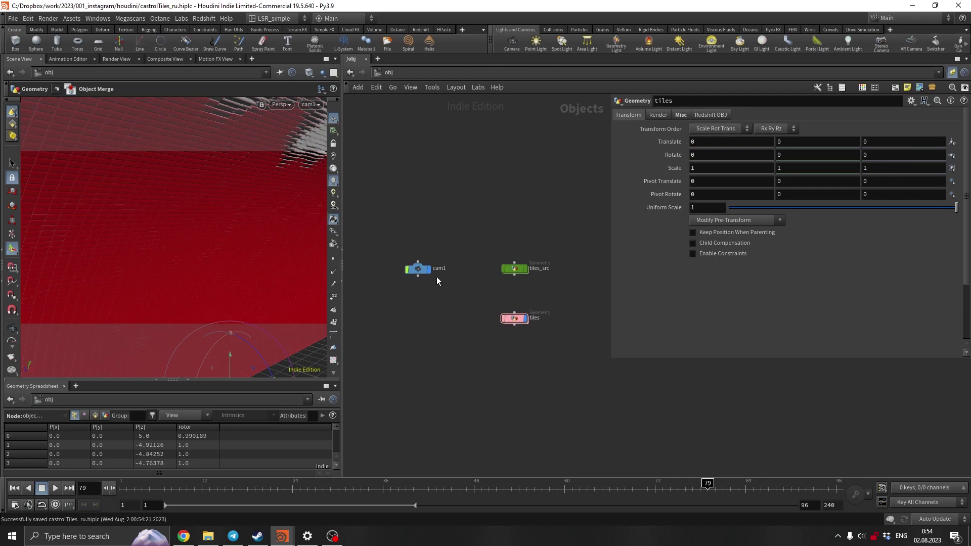
double_click(439, 269)
text(shot_010)
key(Return)
key(ctrl+Up)
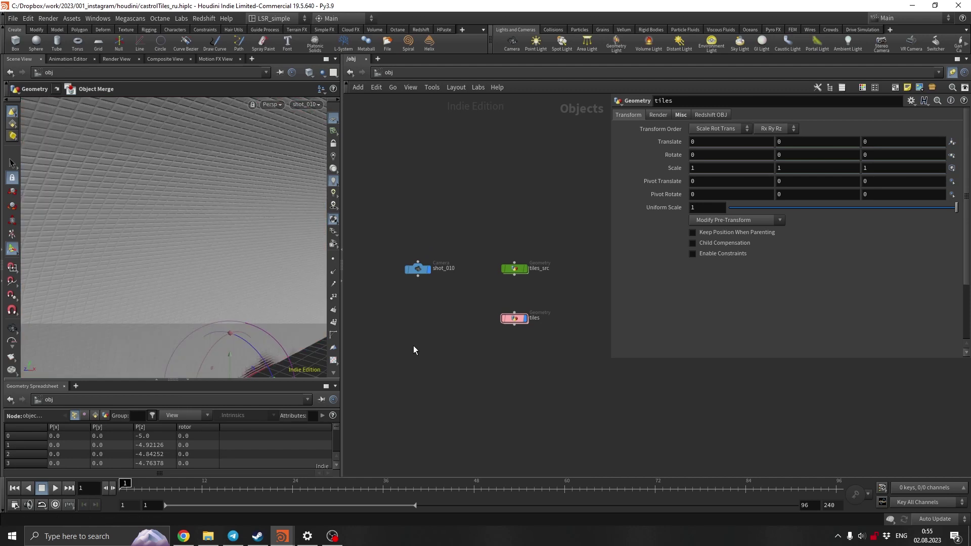
Step: Create a Grid object beside the tiles node and rename it background
scroll(442, 351, down, 2)
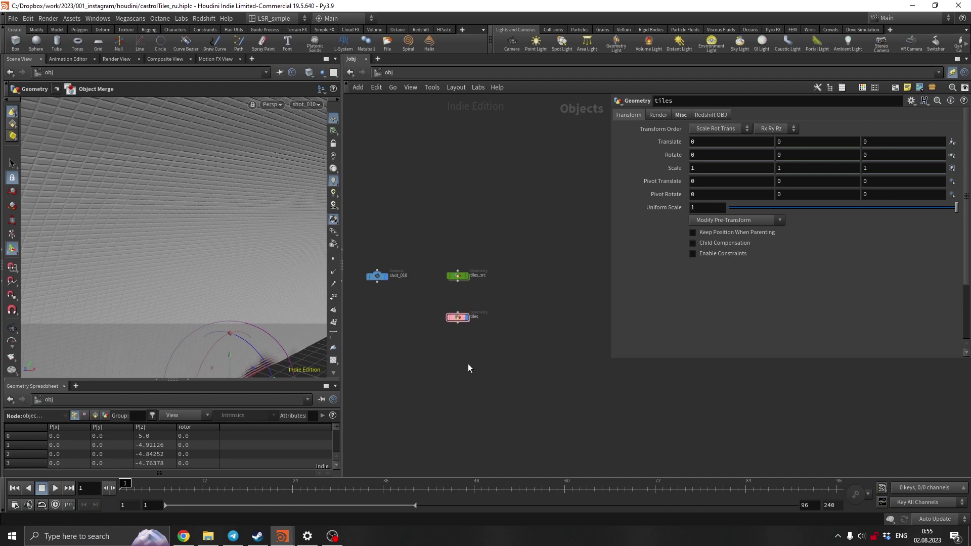
key(Tab)
text(null)
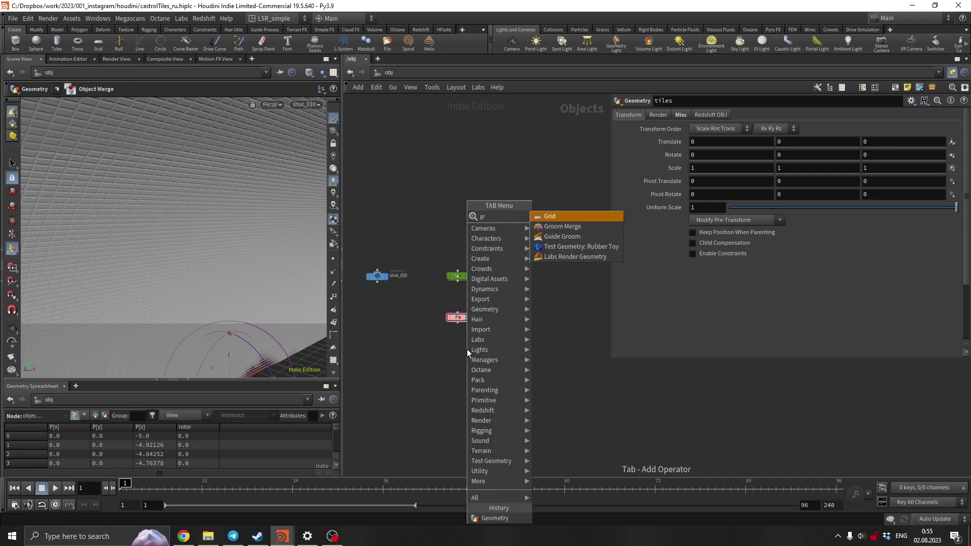
key(Return)
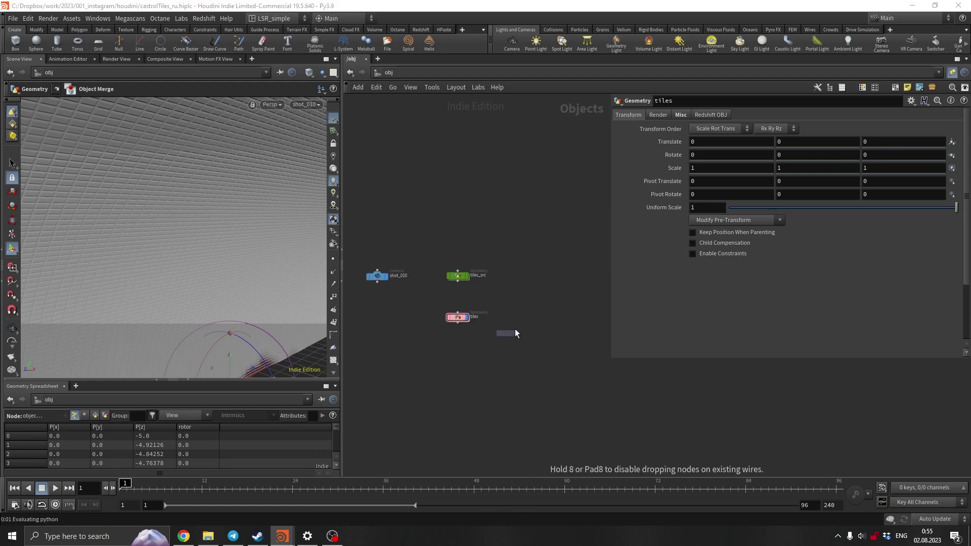
click(544, 320)
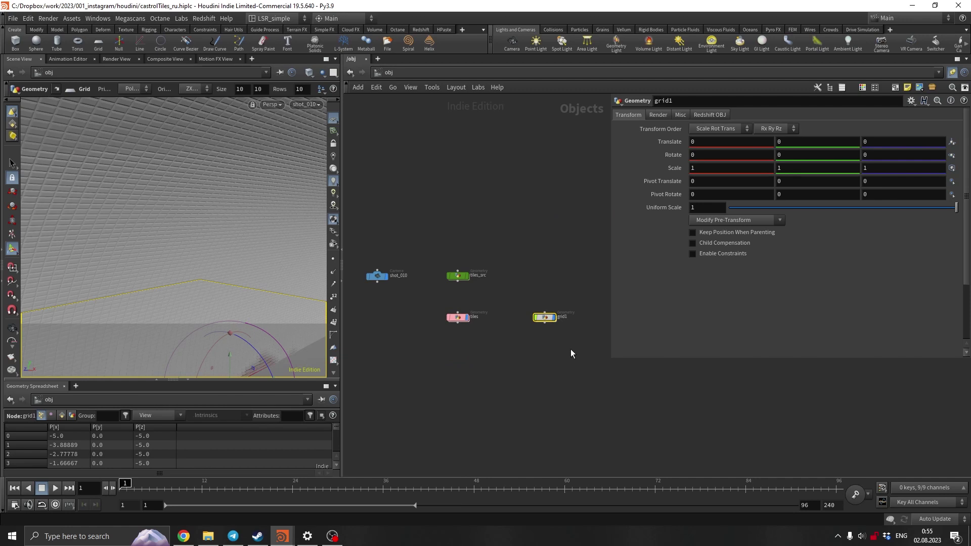
double_click(563, 317)
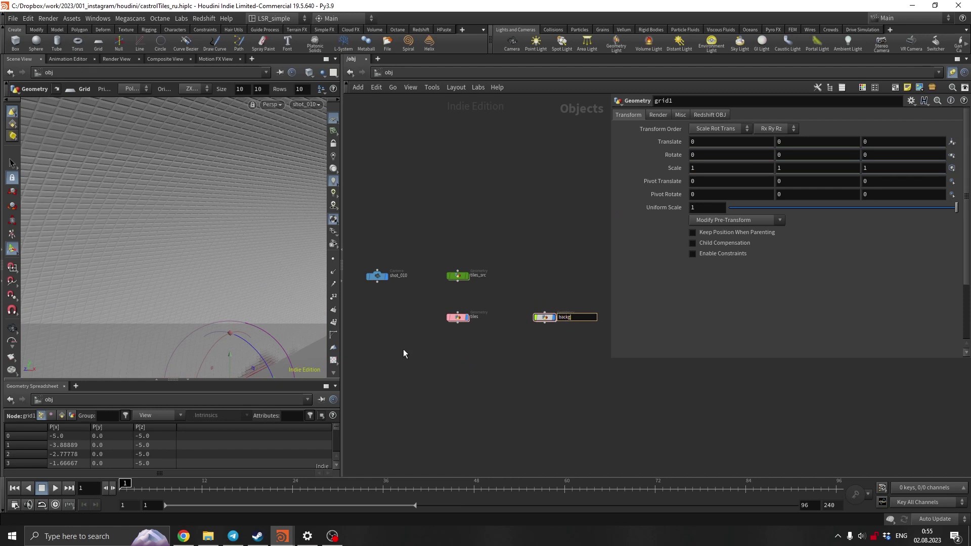
key(Return)
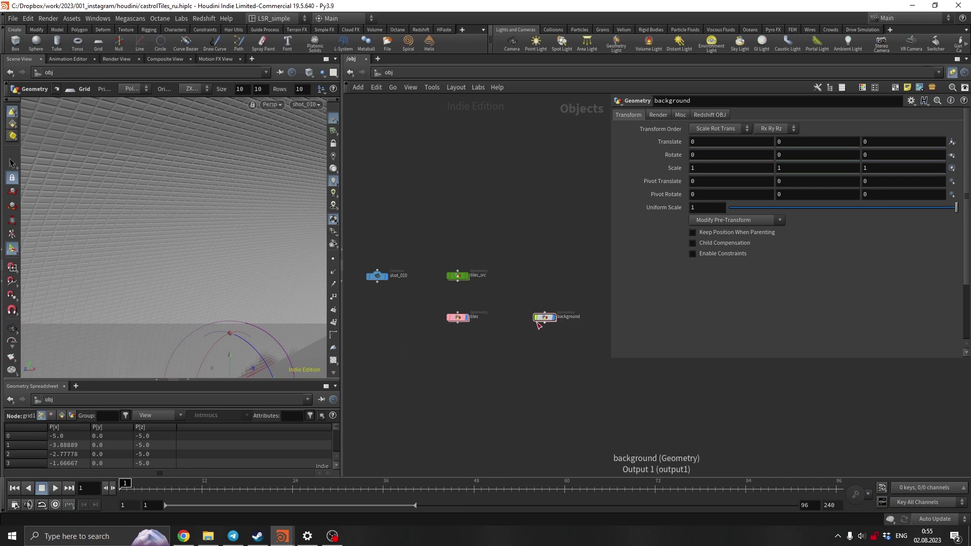
Step: Color the background node pink and enter its network to show the grid's parameters
mouse_move(553, 322)
drag(555, 368, 511, 284)
key(c)
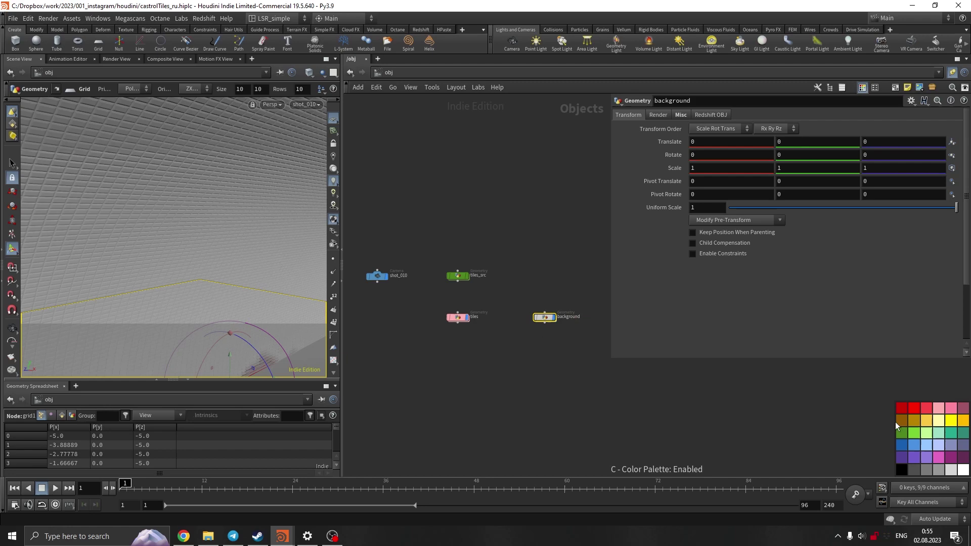
click(937, 408)
double_click(545, 317)
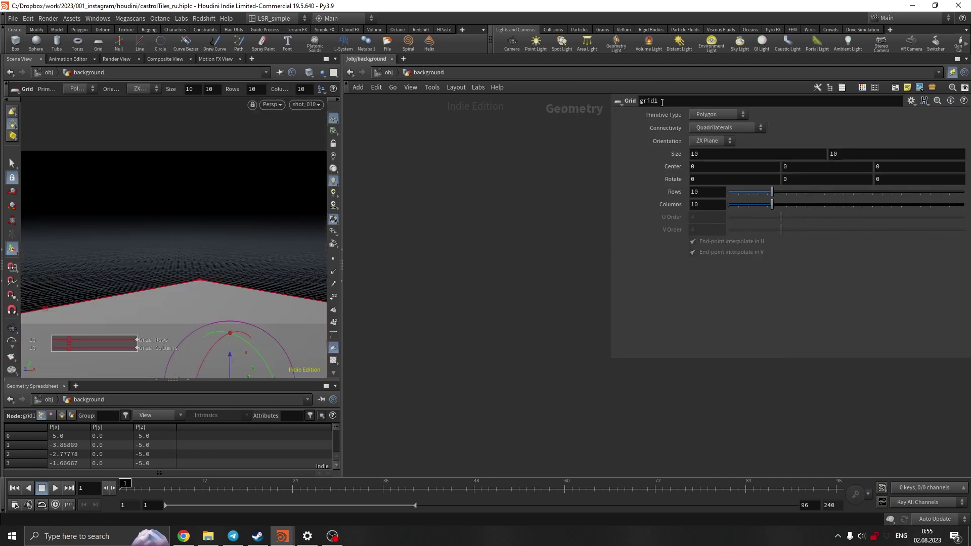
Step: Orient the background grid to the XY Plane and set its X rotation to 180
click(707, 162)
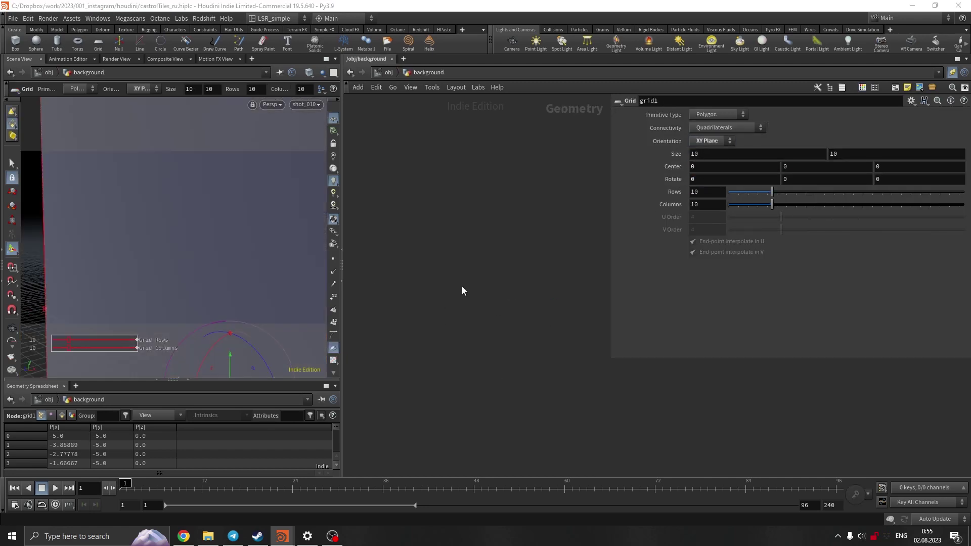
text(180)
key(Return)
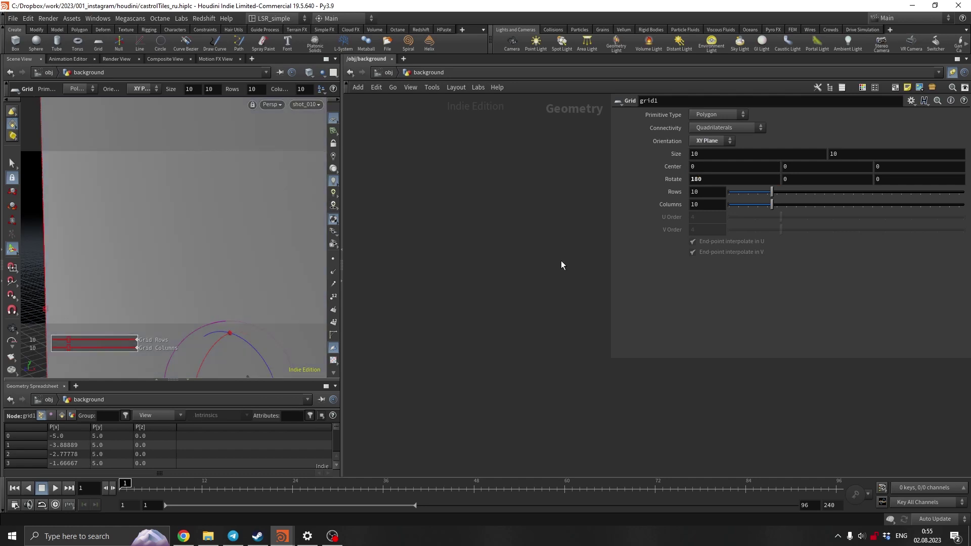
Step: Return to the object level and set the background object's Z translation to -5
click(389, 72)
drag(256, 232, 230, 247)
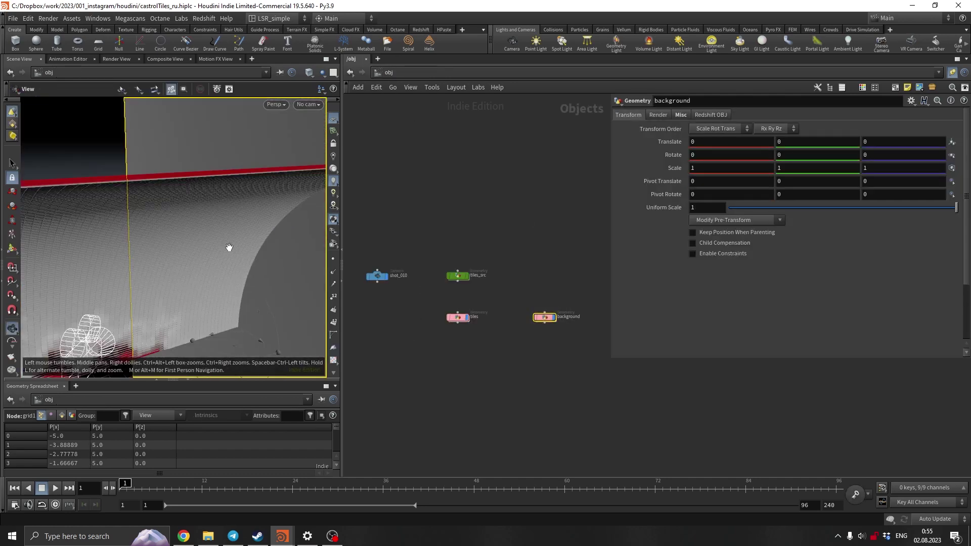
key(h)
key(Return)
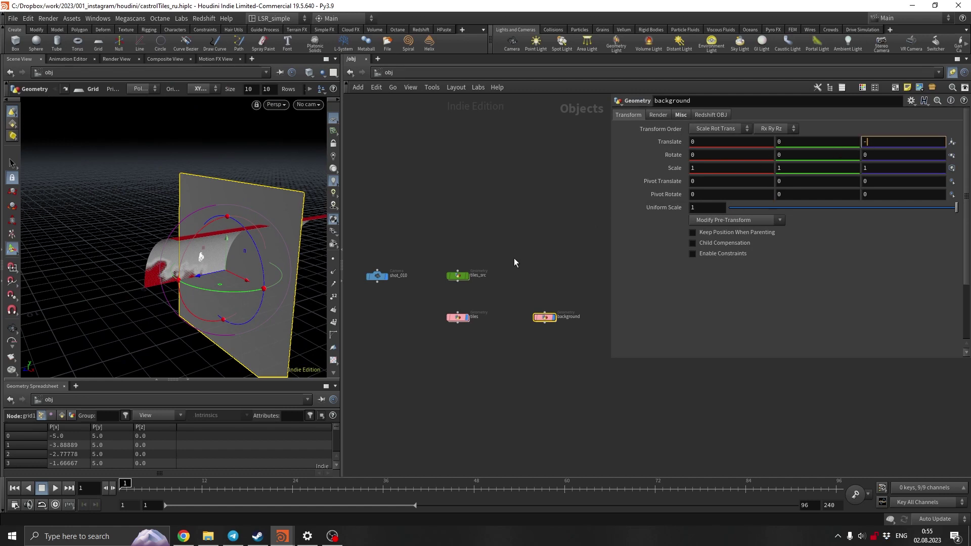
key(Return)
key(Escape)
drag(238, 284, 229, 328)
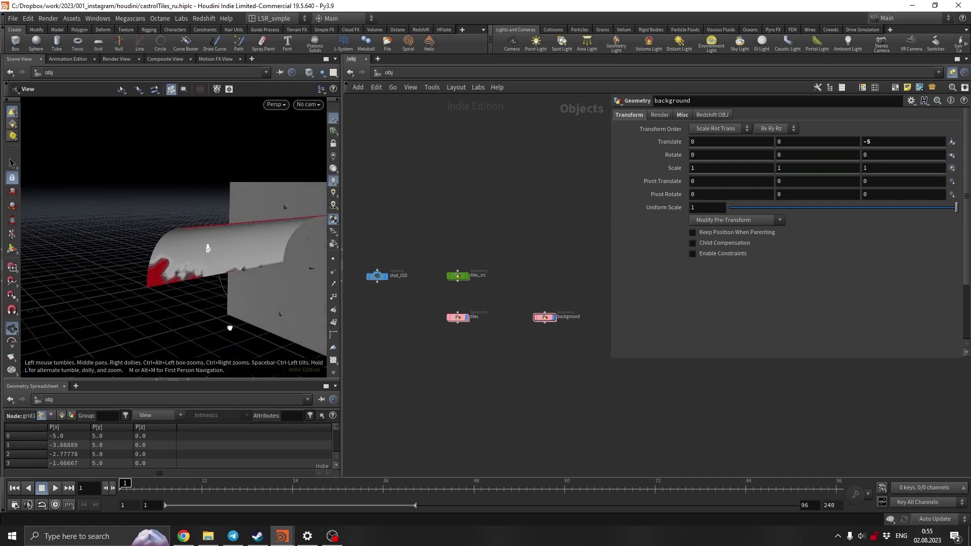
key(Return)
Step: Look through the shot_010 camera to compare the tiles with the background object
click(310, 104)
click(311, 114)
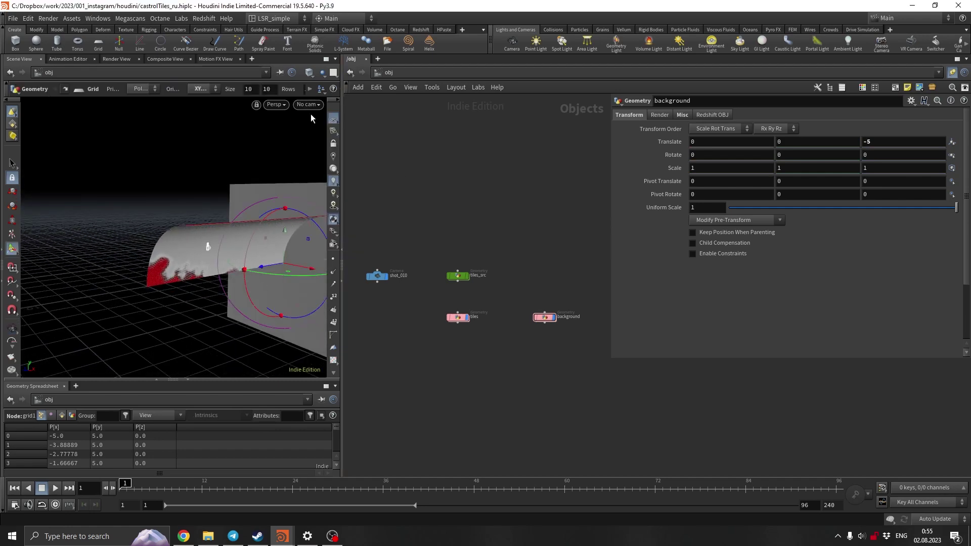
click(459, 317)
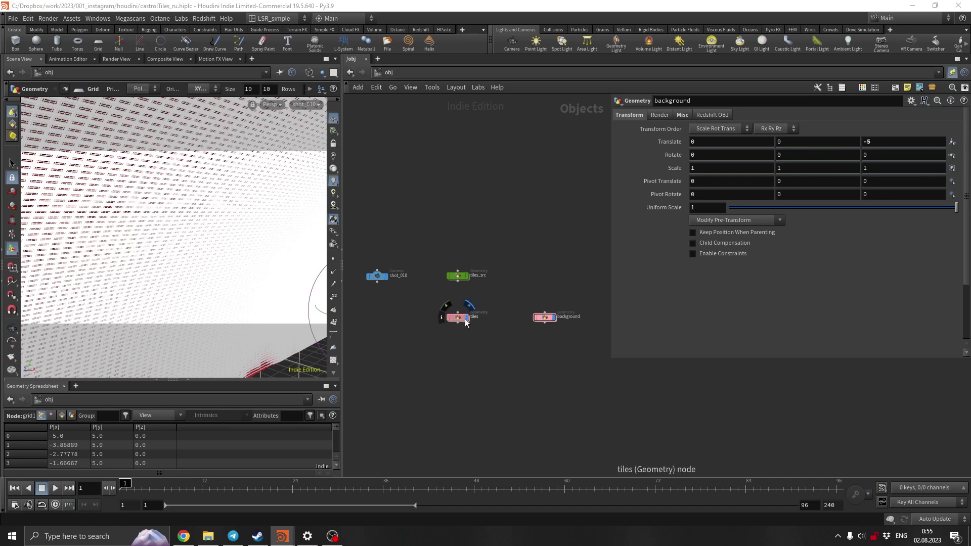
key(r)
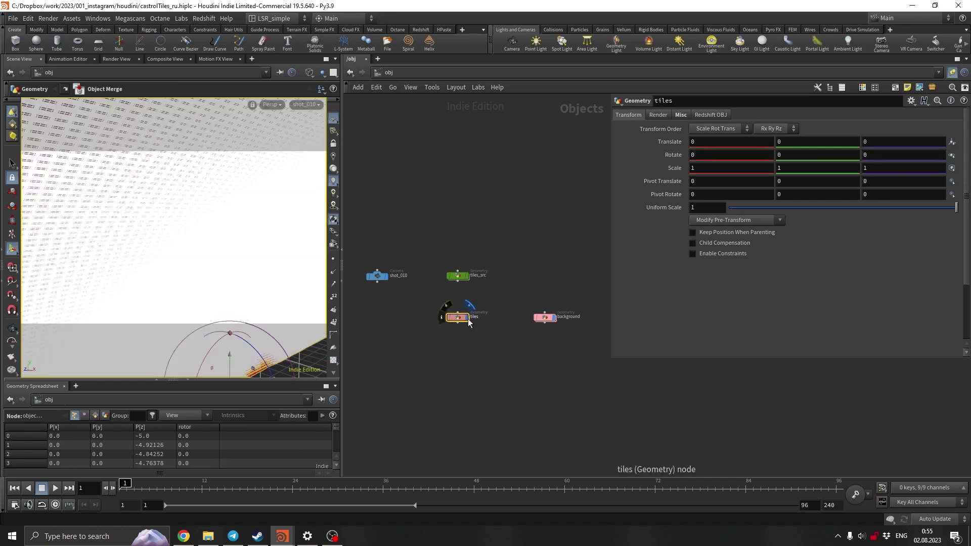
drag(529, 298, 581, 334)
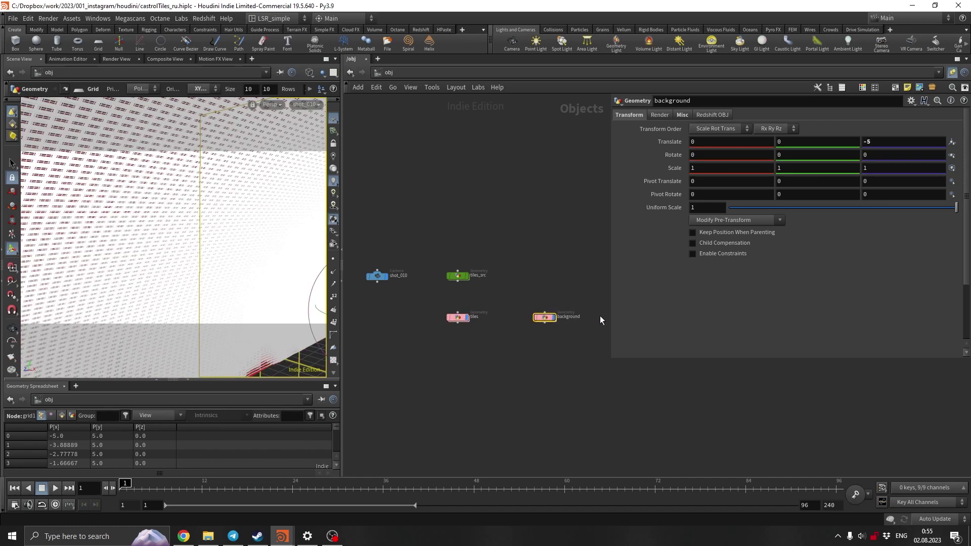
Step: Inside the background network, set the grid's size to 5 by 5 and its Y center to 2.5
double_click(545, 317)
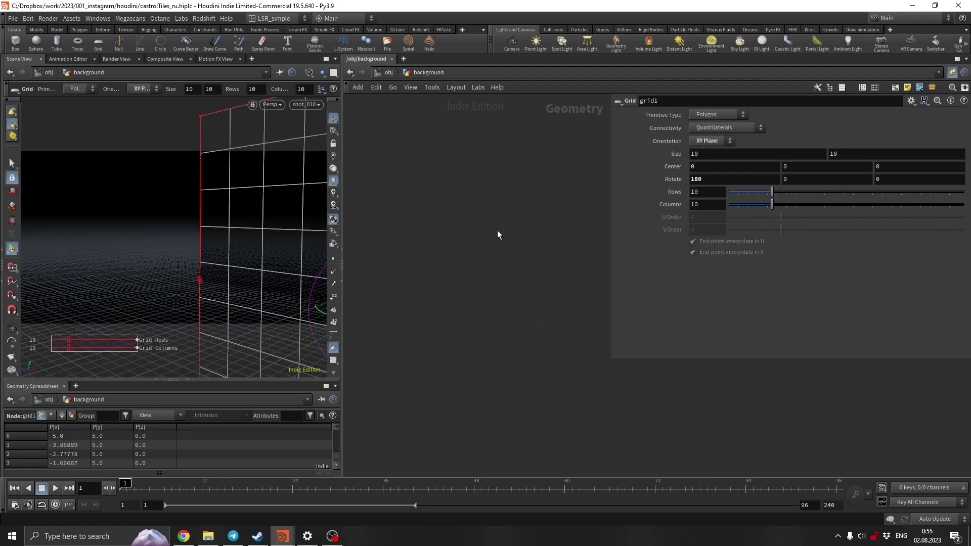
text(5)
key(Tab)
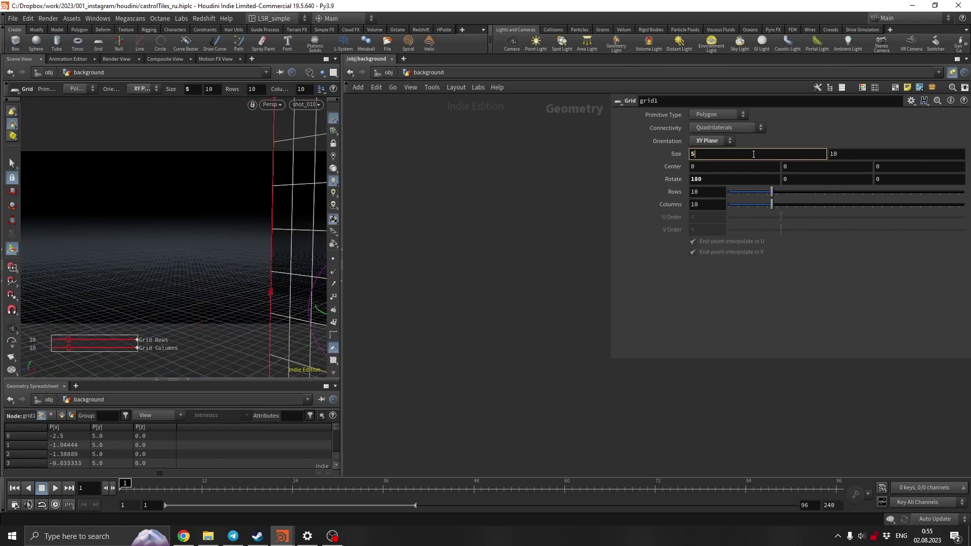
text(5)
click(794, 161)
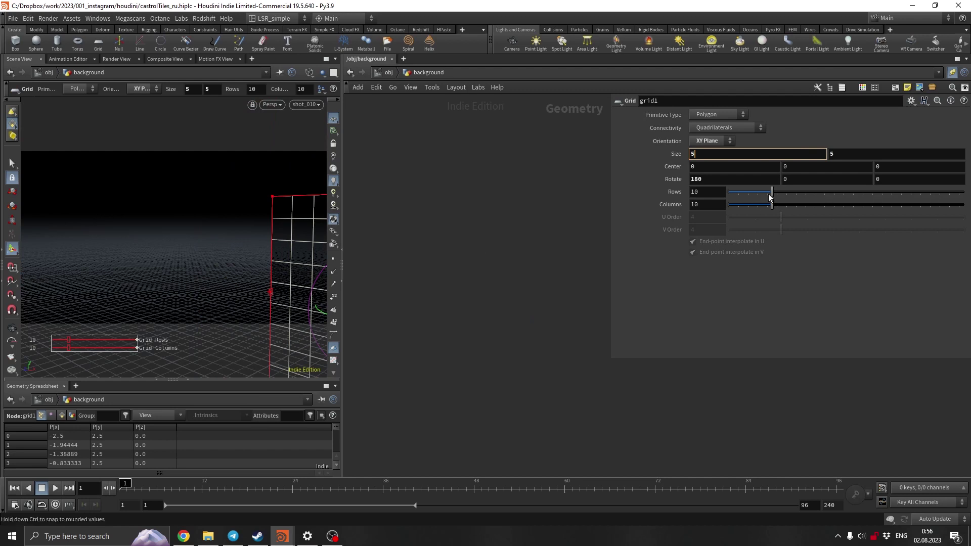
click(806, 167)
text(2)
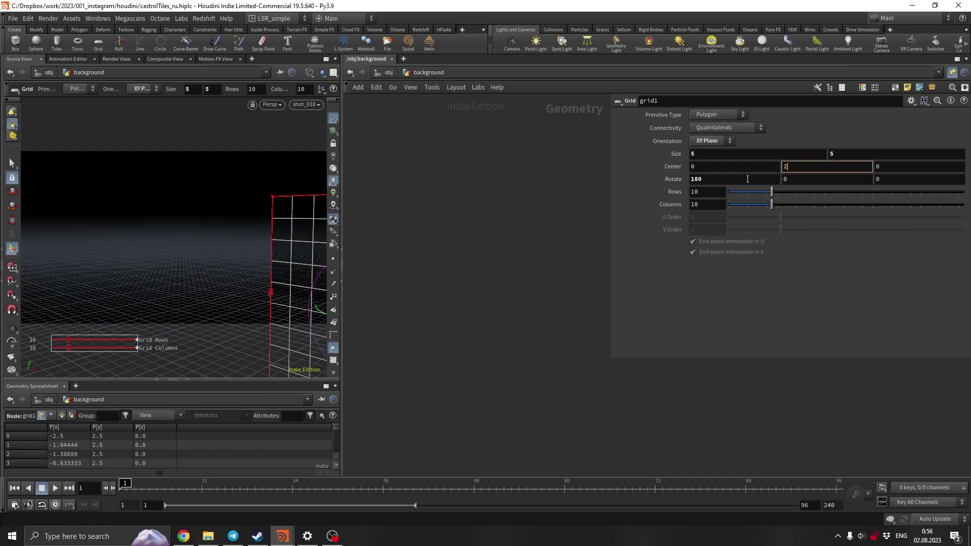
text(.5)
key(Return)
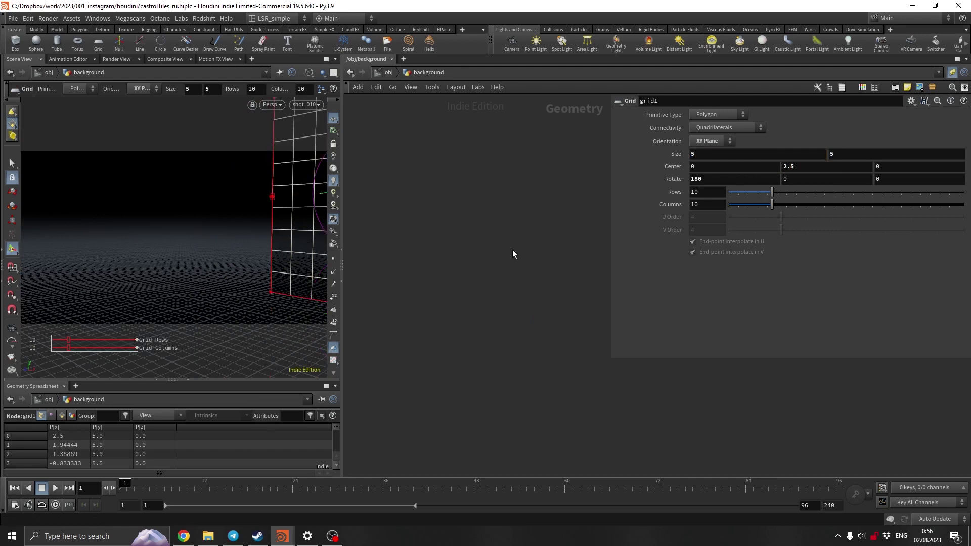
Step: Return to the object level, leave the camera view, and move the background object to about 2.37 in X
click(380, 72)
key(Escape)
drag(211, 285, 308, 275)
key(Return)
drag(308, 330, 152, 285)
Step: Add an RSLight below the shot_010 node and move the light to about -5.66 in Z, near the background grid
key(Tab)
mouse_move(488, 328)
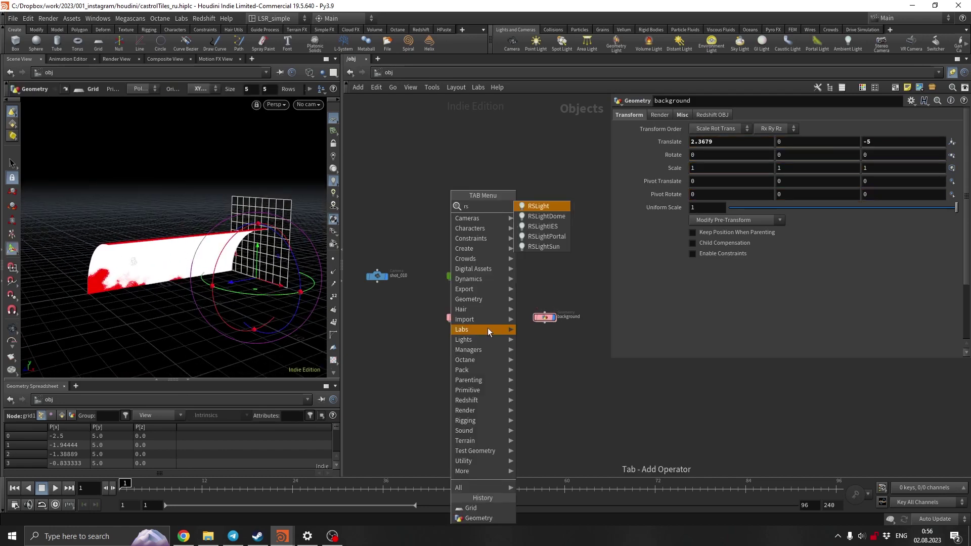
click(526, 218)
click(378, 320)
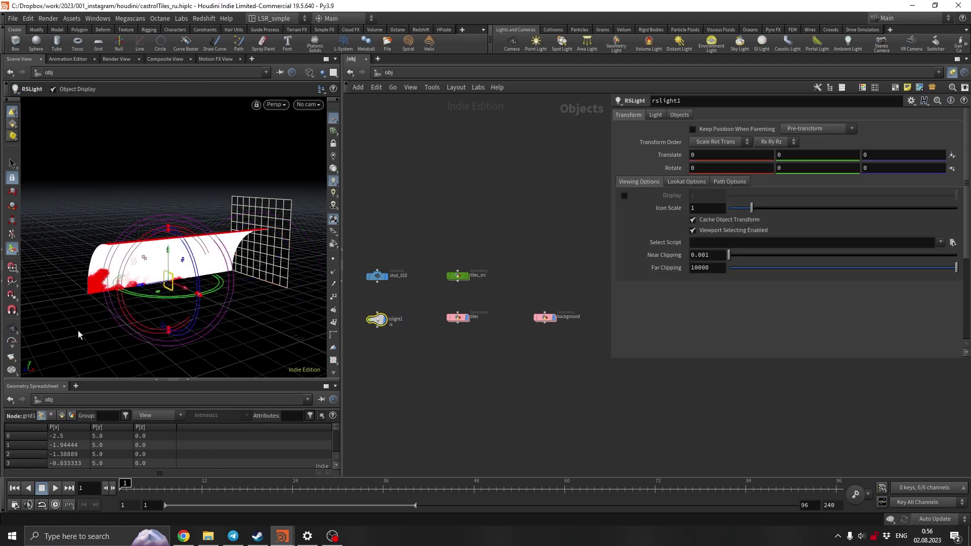
drag(153, 289, 224, 275)
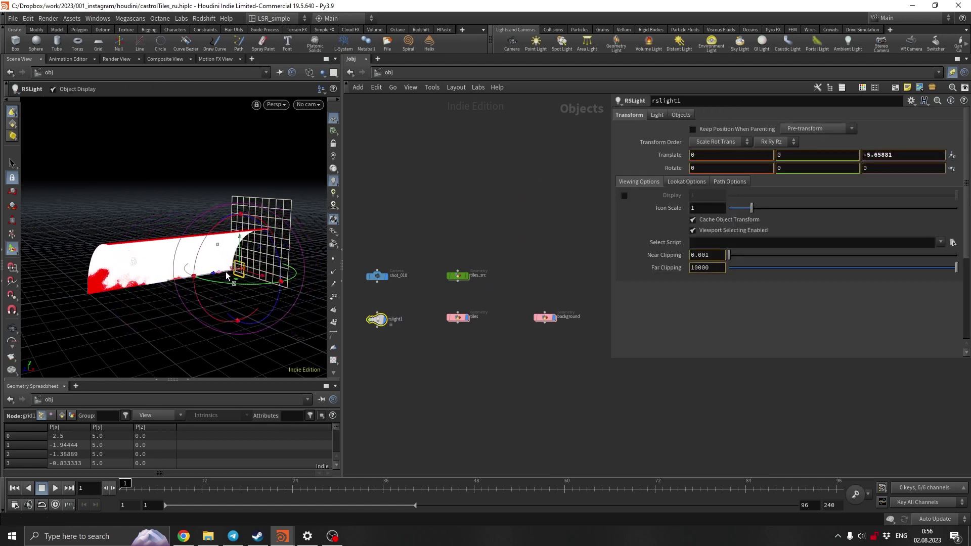
Step: Set the area light's intensity to 25 and look through the shot_010 camera
click(657, 115)
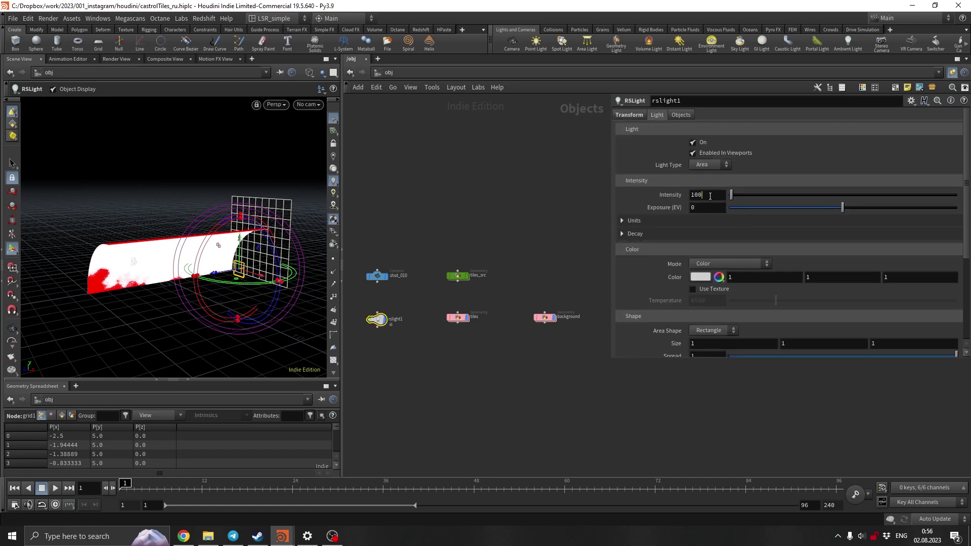
key(Return)
alt+drag(228, 283, 253, 219)
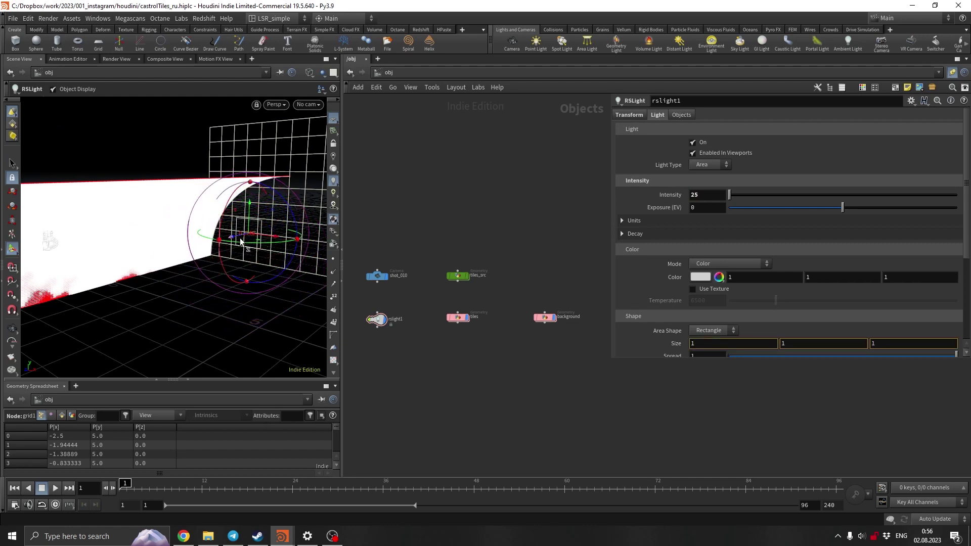
scroll(782, 318, down, 3)
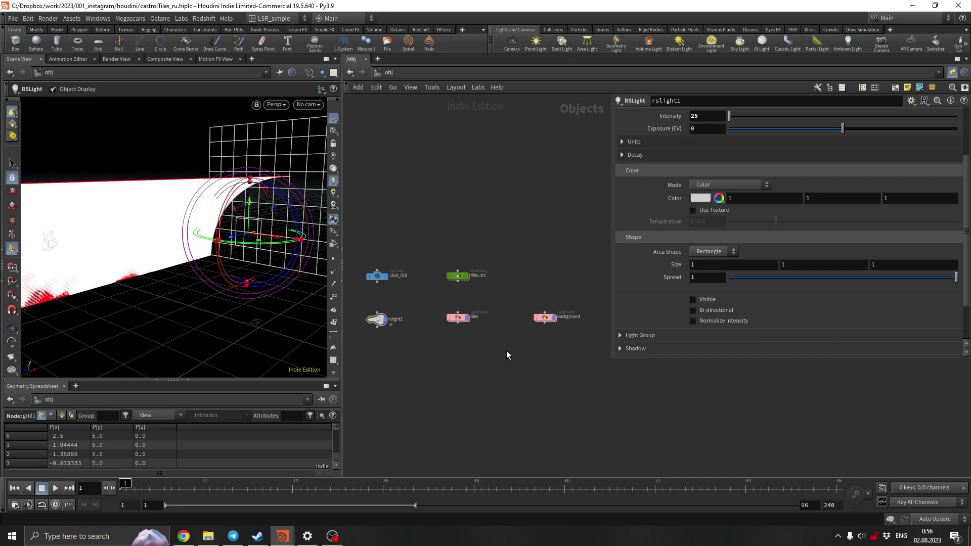
click(303, 105)
click(319, 113)
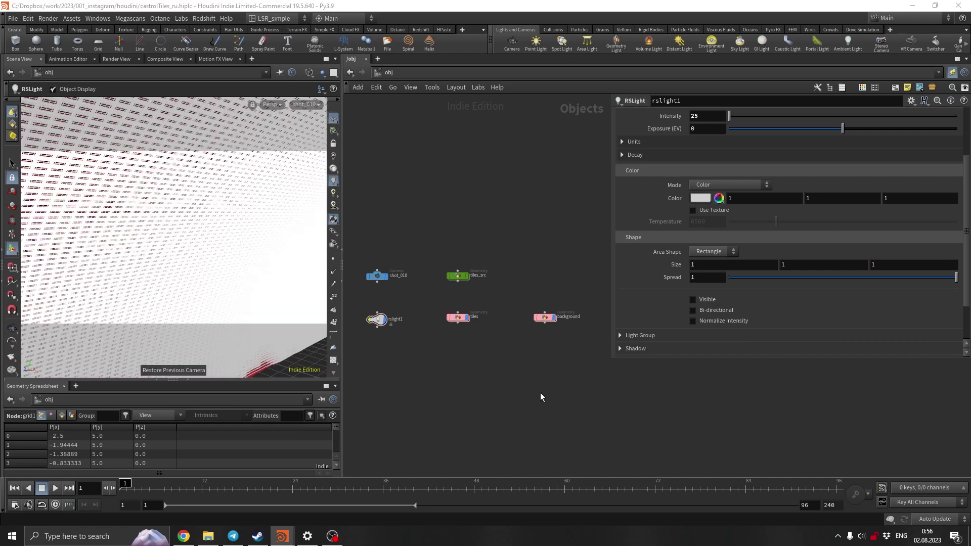
Step: Switch to the out network and add a Redshift (Render) node
click(429, 74)
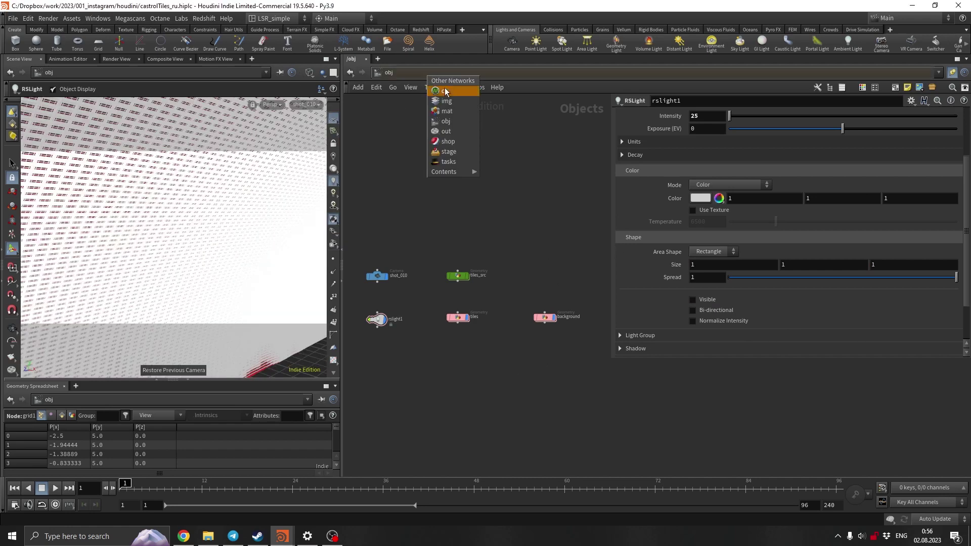
click(445, 130)
key(Tab)
text(red)
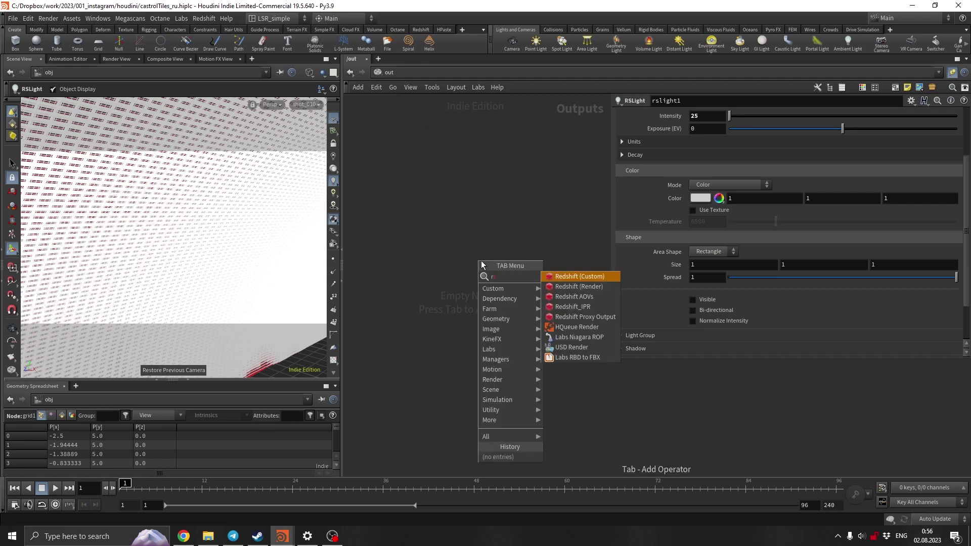
click(577, 286)
click(448, 272)
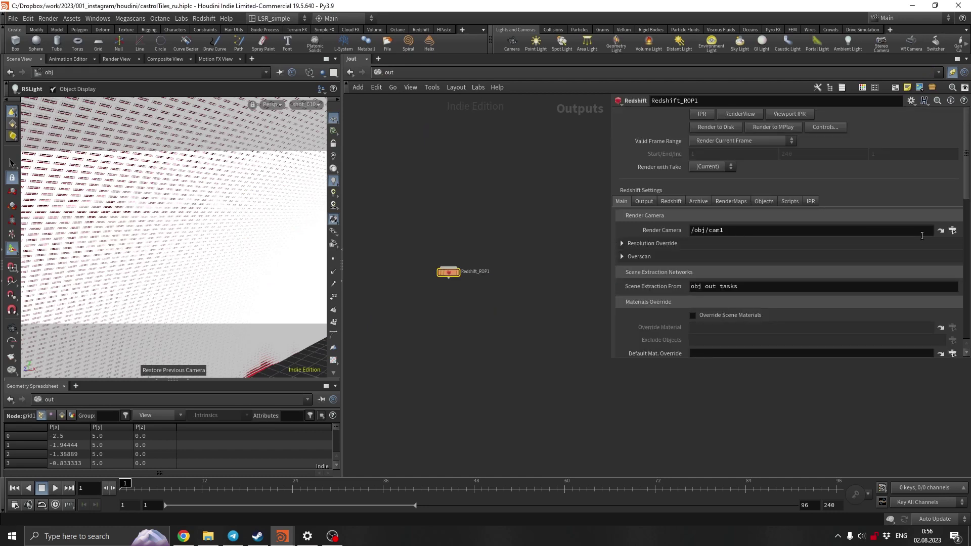
Step: Set the Redshift node's render camera to /obj/shot_010
click(954, 230)
click(891, 180)
click(876, 317)
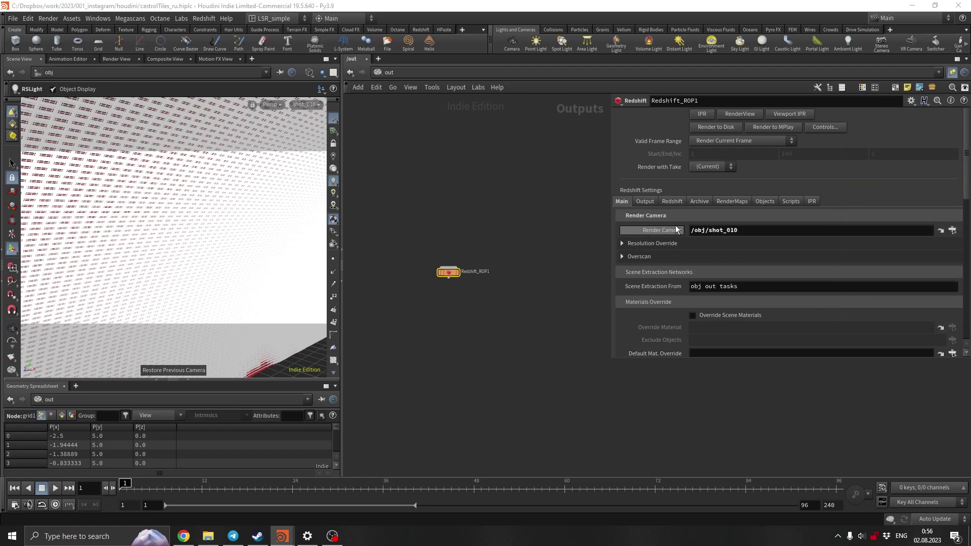
Step: Save the out network as quickmark 1, and open the Redshift Render View and minimize it
click(644, 201)
scroll(779, 253, down, 3)
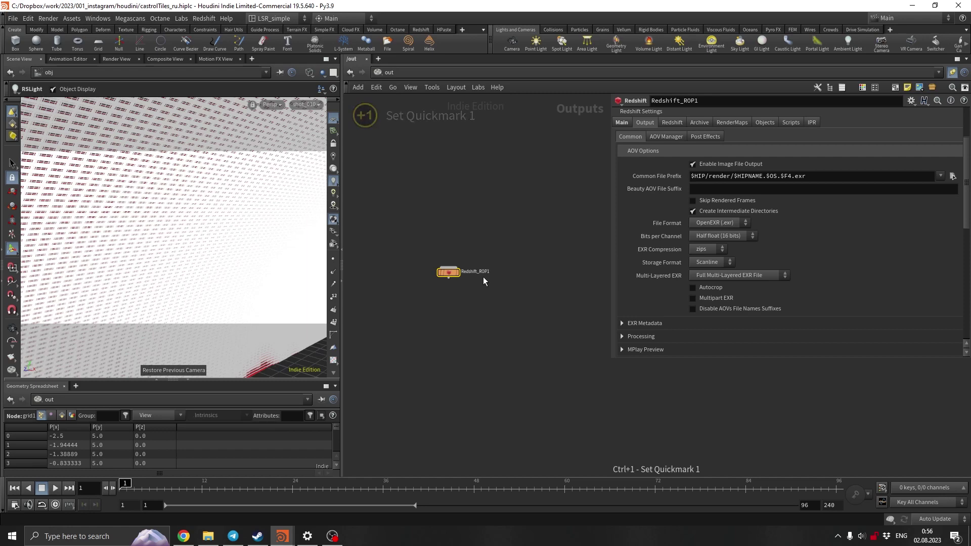
scroll(656, 180, up, 4)
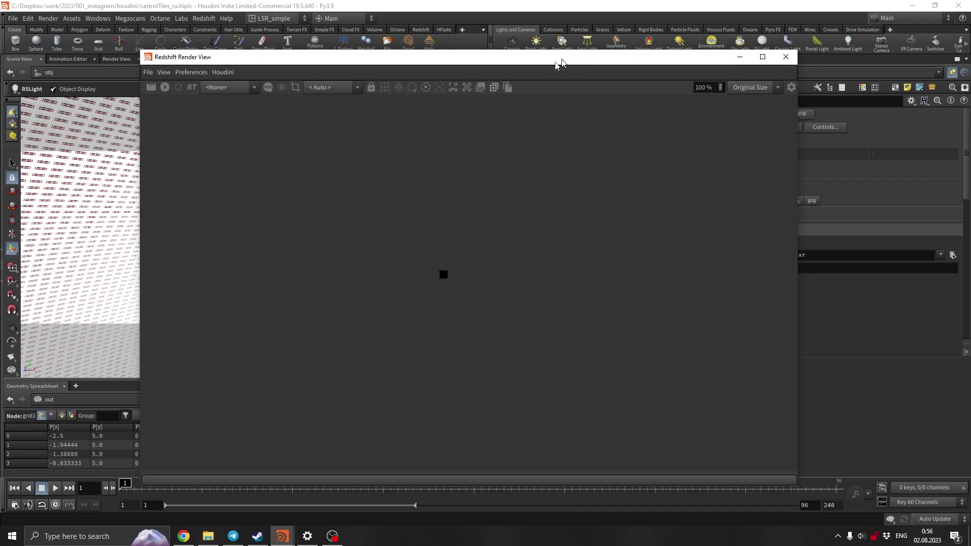
drag(559, 63, 467, 108)
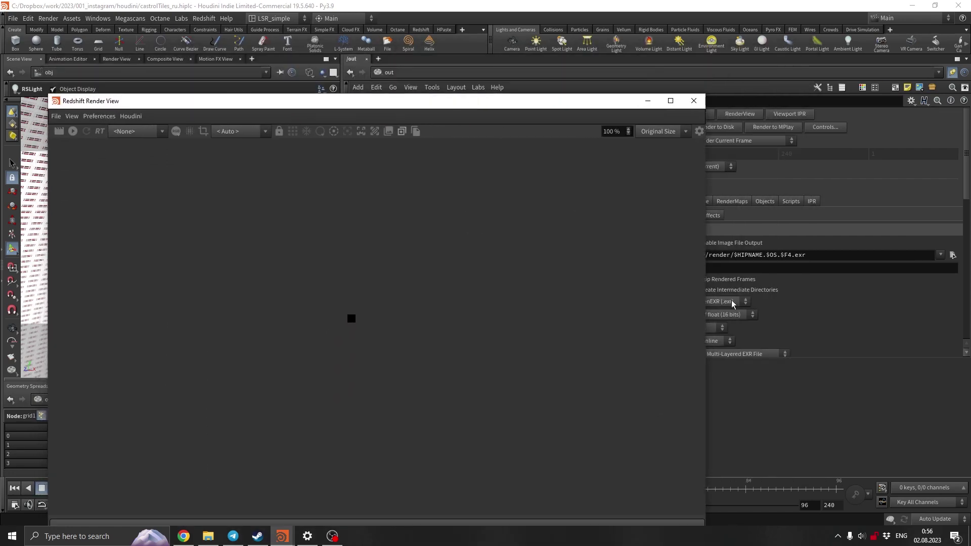
click(648, 101)
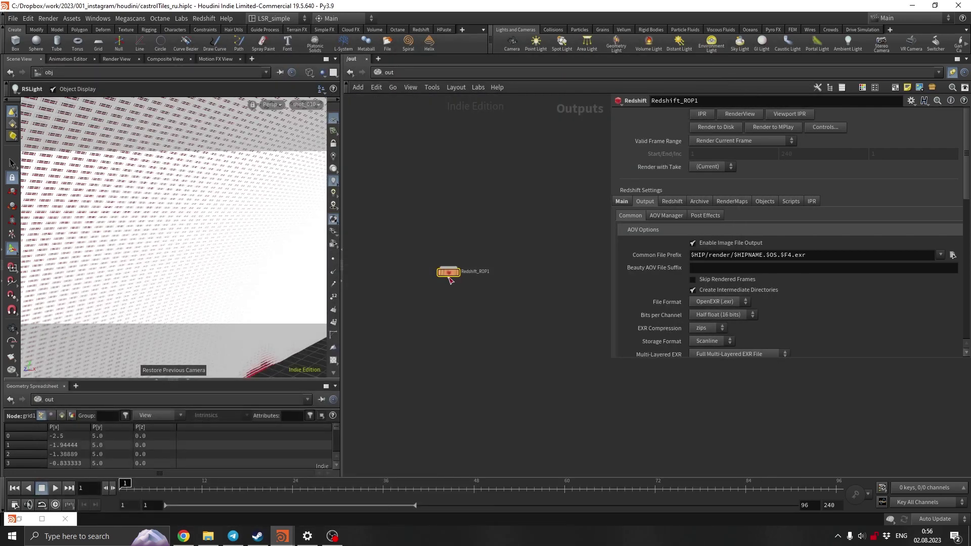
Step: Switch to the mat network and add an RS Material Builder node
click(445, 73)
click(468, 101)
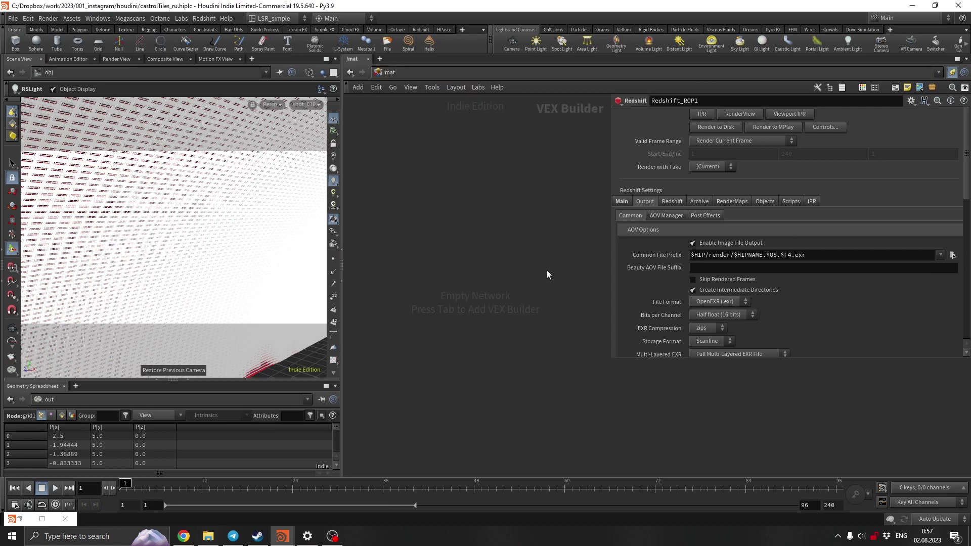
key(Tab)
text(rs)
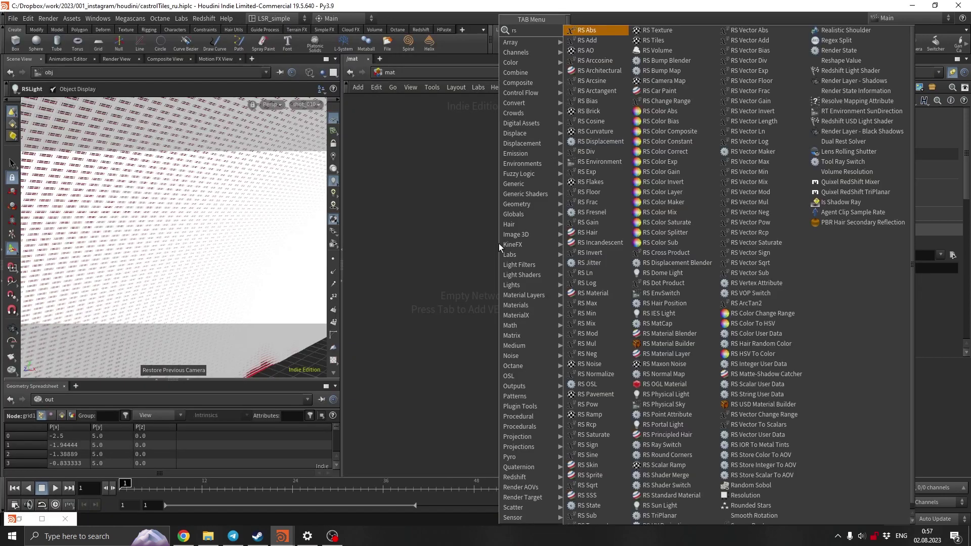
text( mater)
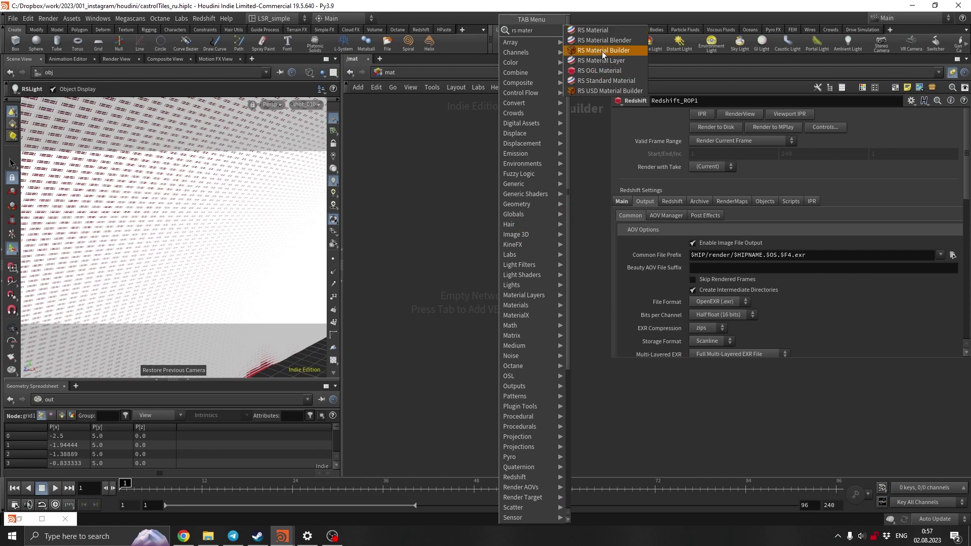
click(602, 50)
click(473, 264)
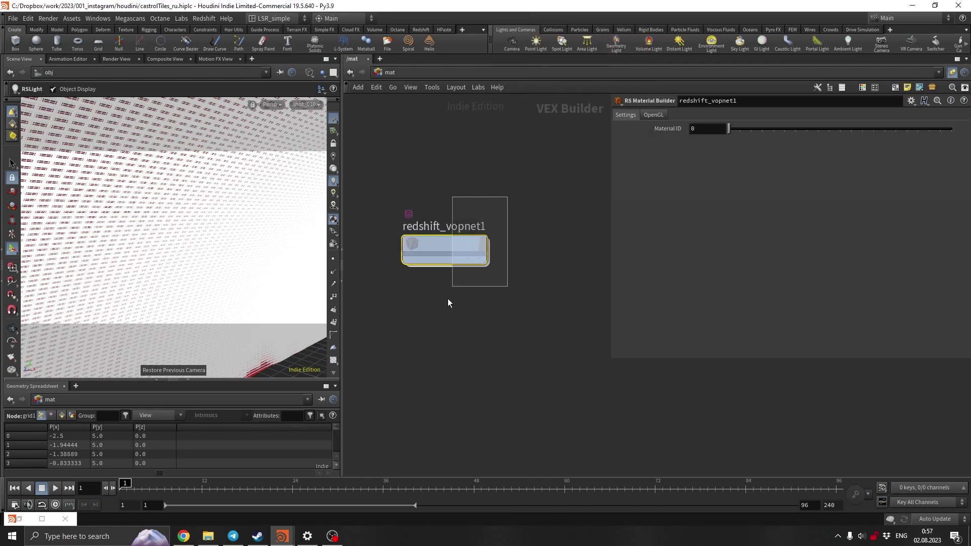
Step: Duplicate the RS Material Builder, place the copy below the original, and name the two nodes tiles and trails
key(ctrl+v)
drag(471, 336, 435, 380)
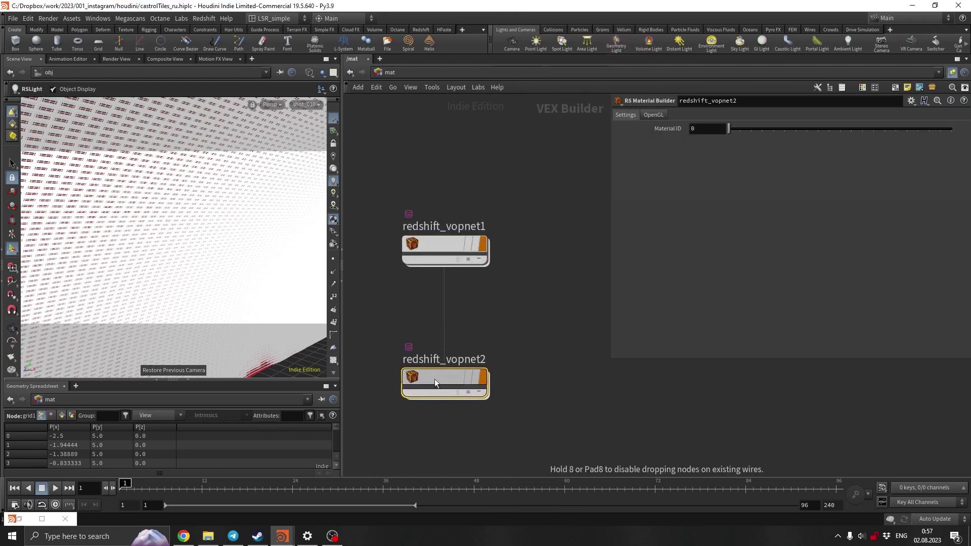
double_click(460, 229)
text(tiles)
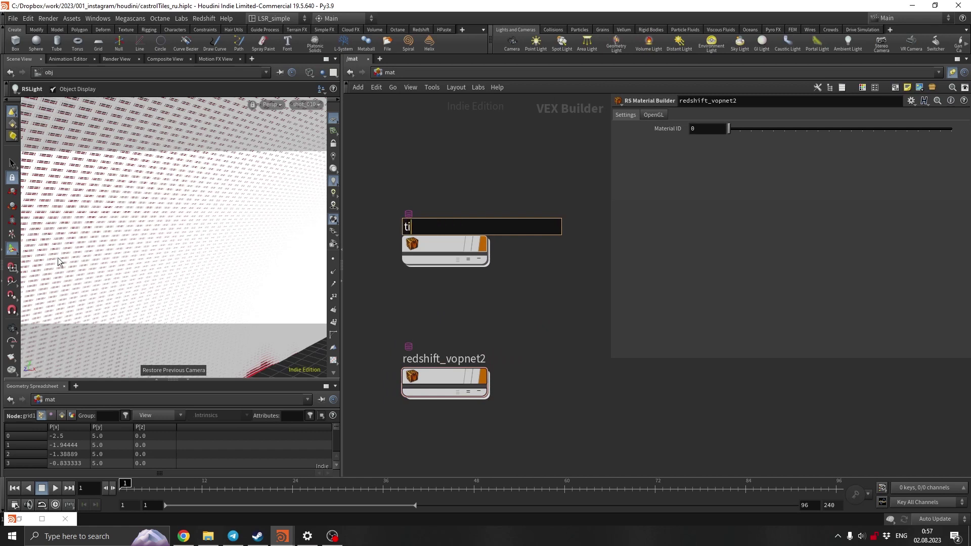
key(Return)
double_click(445, 359)
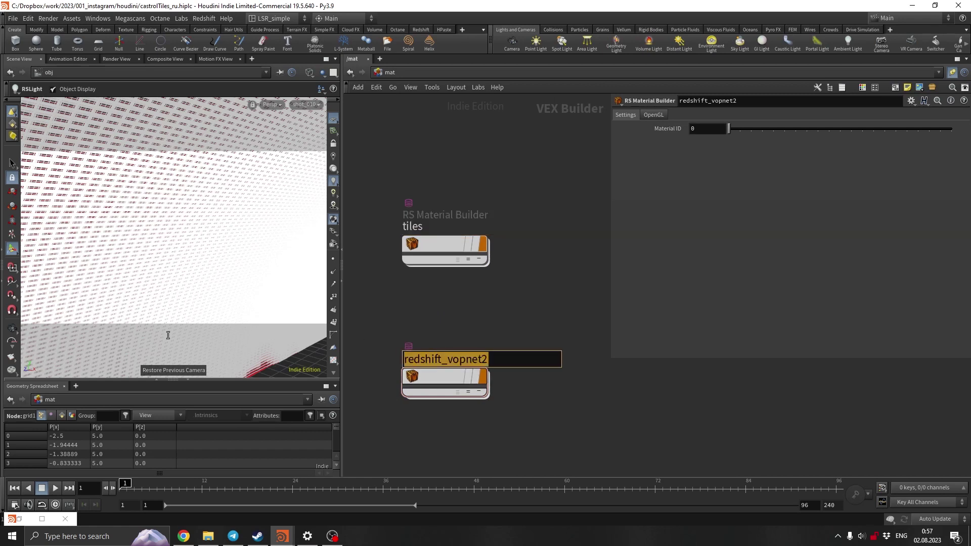
text(trails)
key(Return)
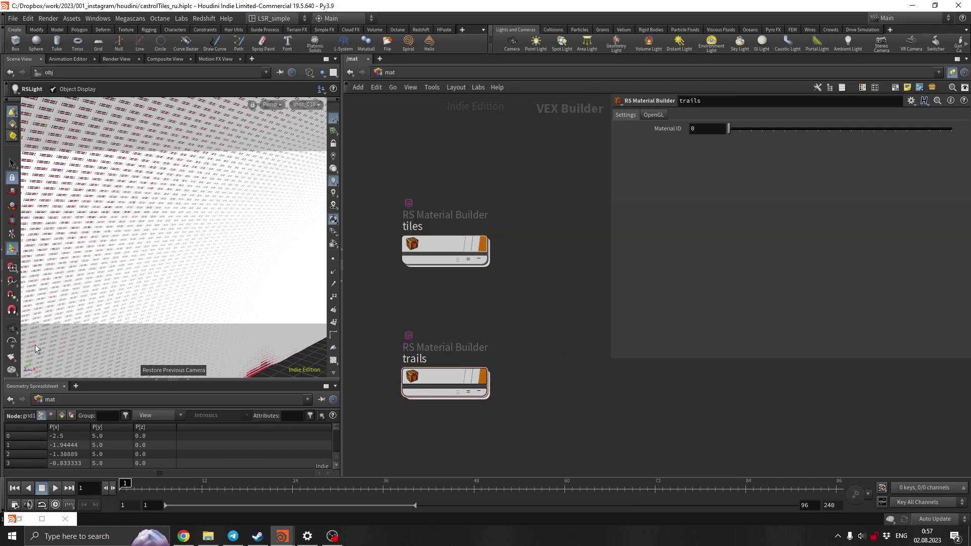
Step: Duplicate the trails material builder and name the copy background
key(ctrl+c)
key(ctrl+v)
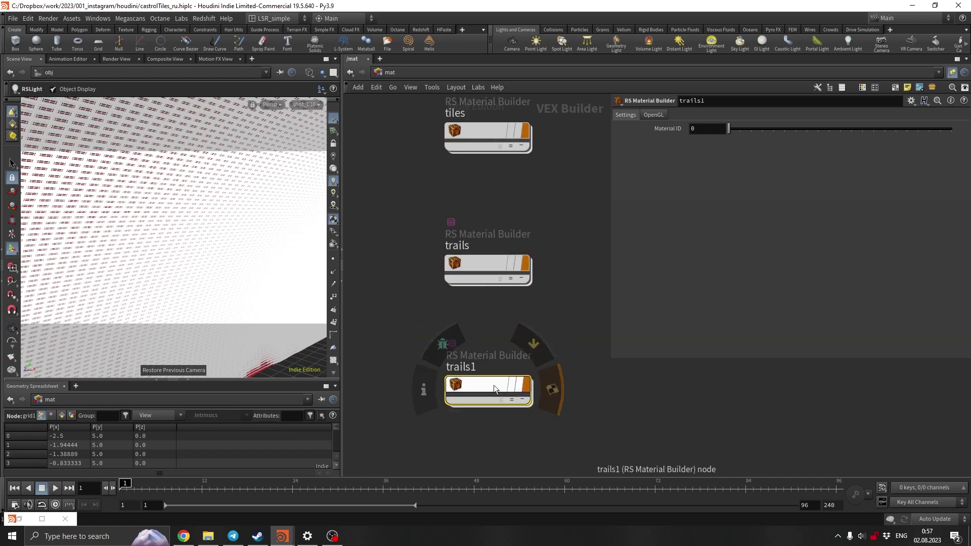
double_click(480, 368)
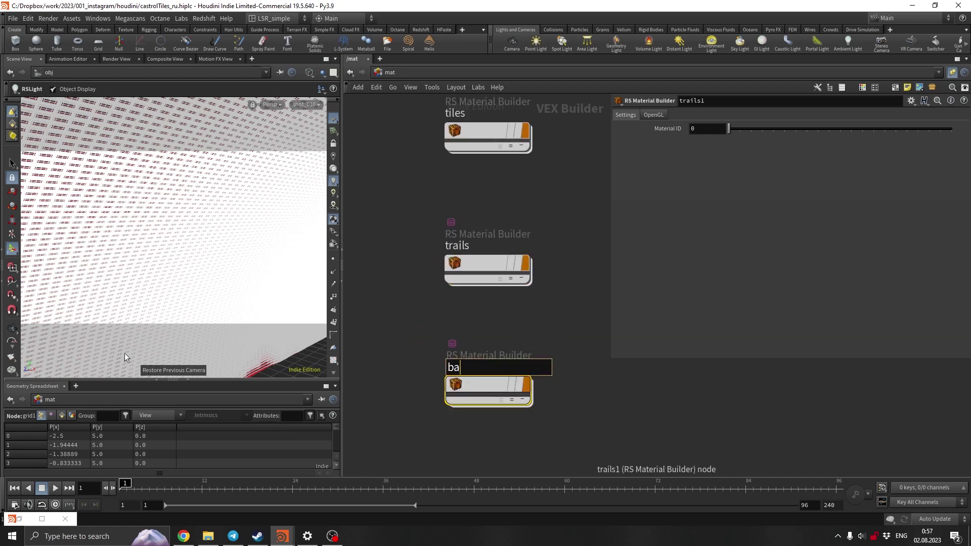
text(background)
key(Return)
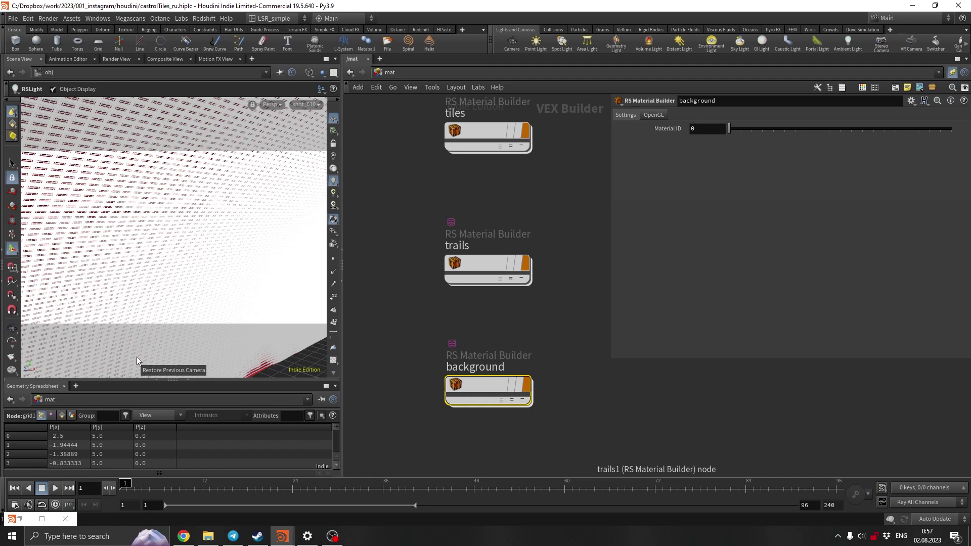
Step: In the background material's standard material, set the base color value to 0.8 and the reflection weight to 0
double_click(486, 369)
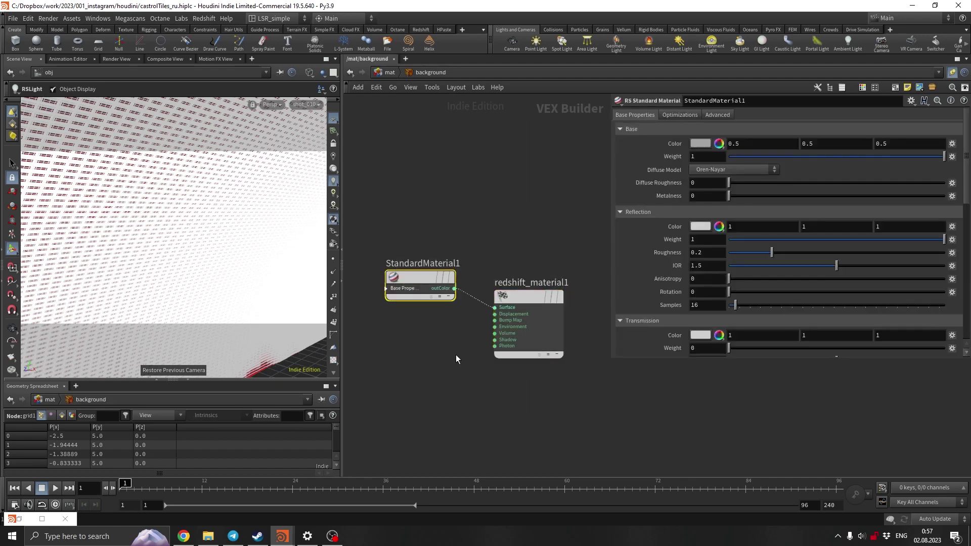
click(718, 145)
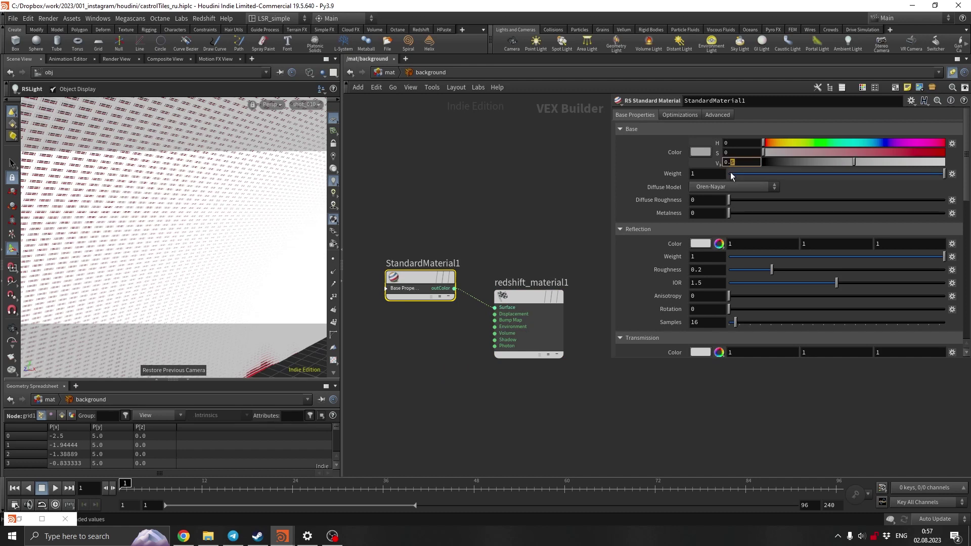
text(8)
key(Return)
drag(944, 256, 724, 256)
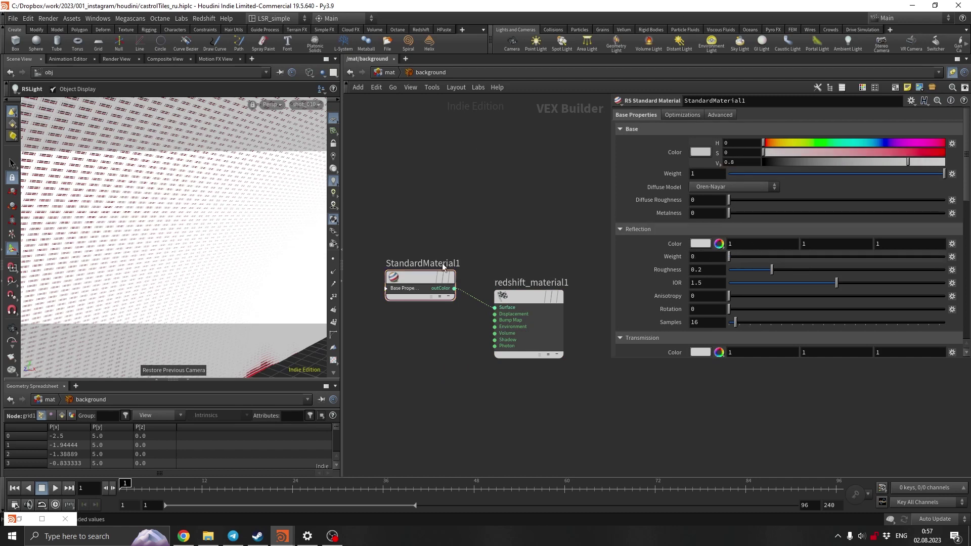
Step: Go inside the tiles material builder and rename its standard material node to tiles
click(391, 72)
click(481, 266)
double_click(482, 266)
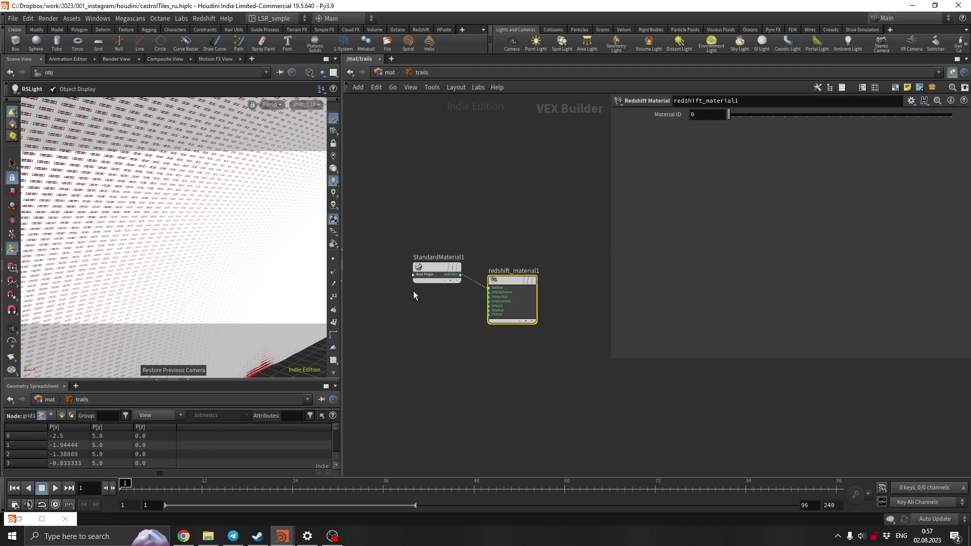
click(389, 72)
double_click(479, 135)
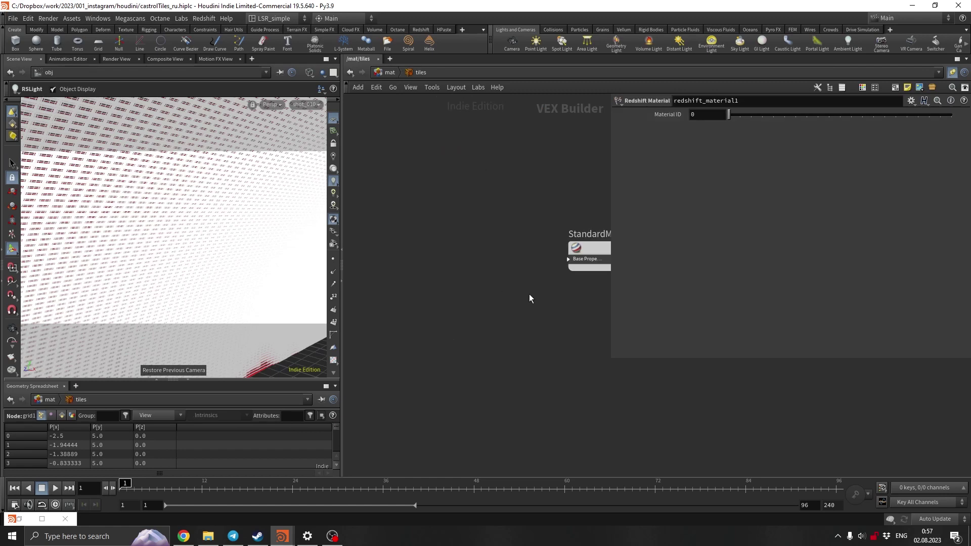
drag(455, 253, 469, 266)
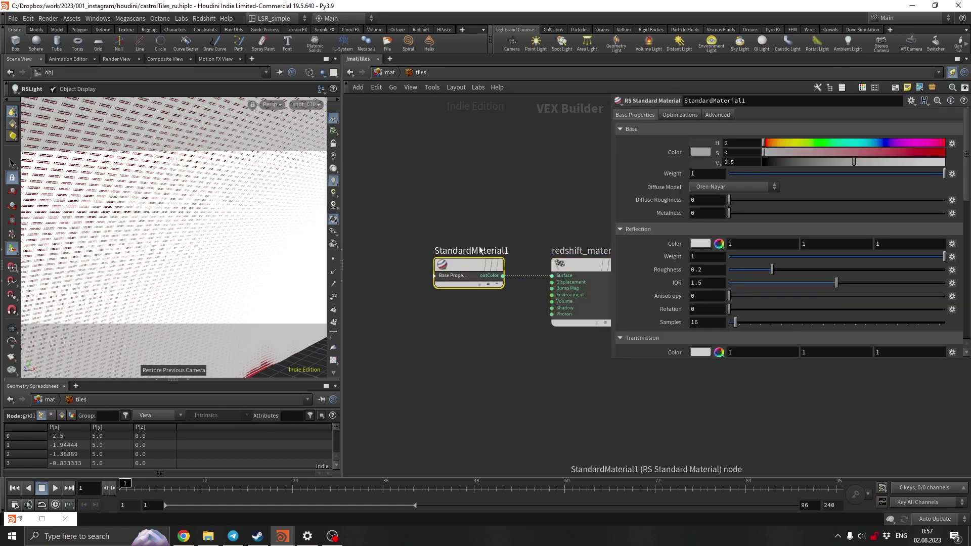
double_click(482, 251)
text(tiles)
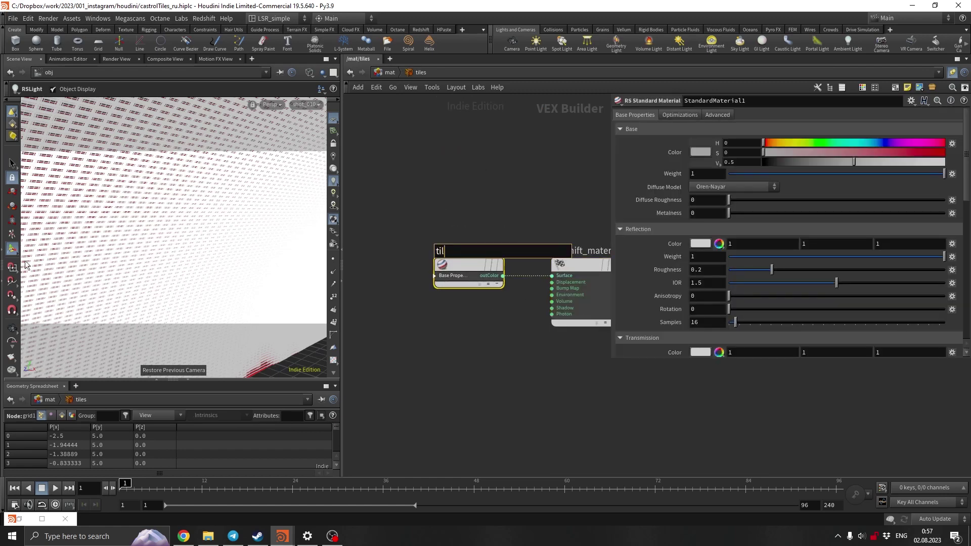
key(Return)
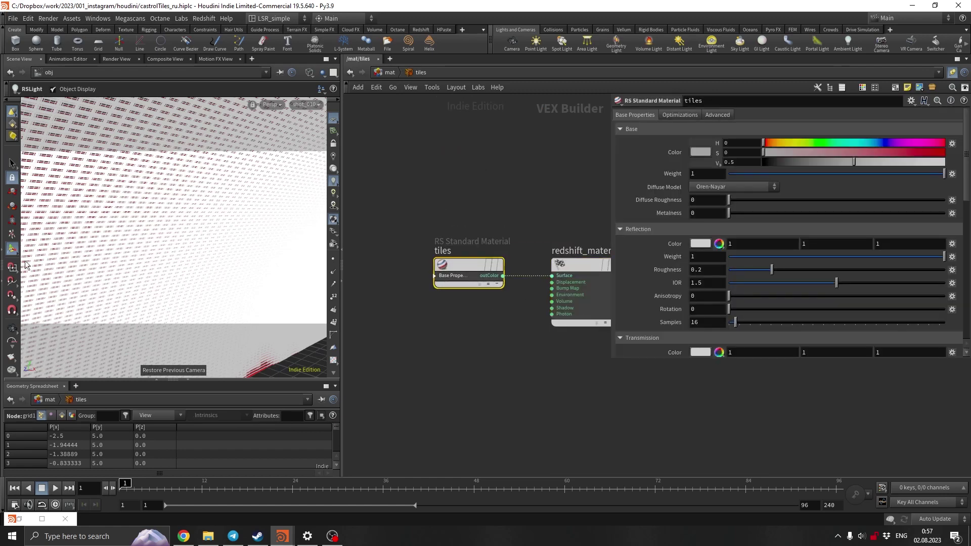
Step: Return to the obj network and assign the /mat/tiles material to the tiles geometry object
click(387, 75)
click(404, 74)
click(432, 124)
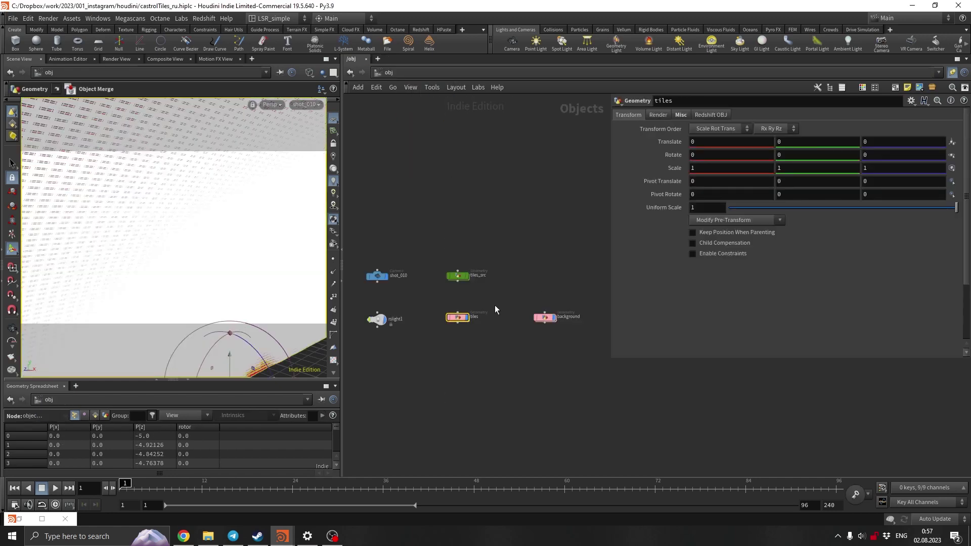
click(681, 115)
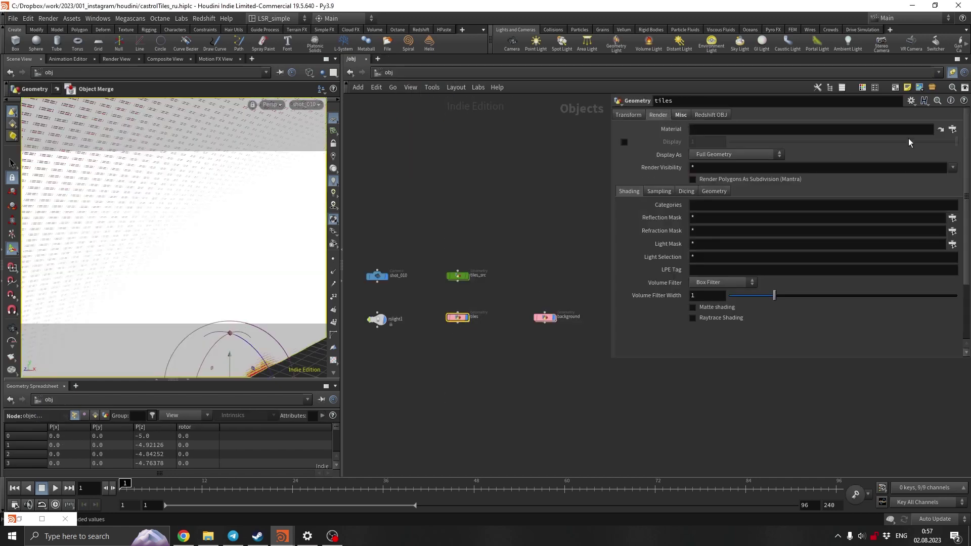
click(953, 130)
click(855, 69)
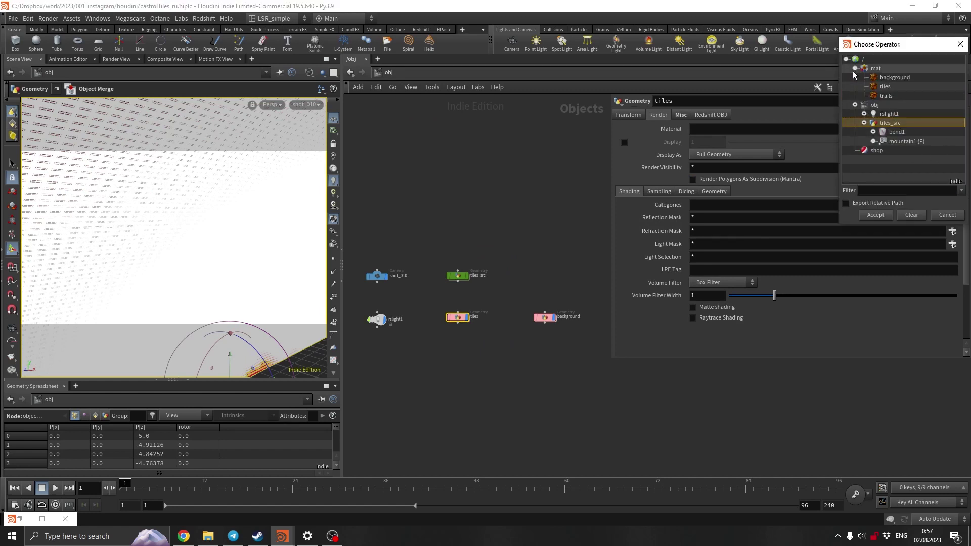
click(886, 86)
click(876, 215)
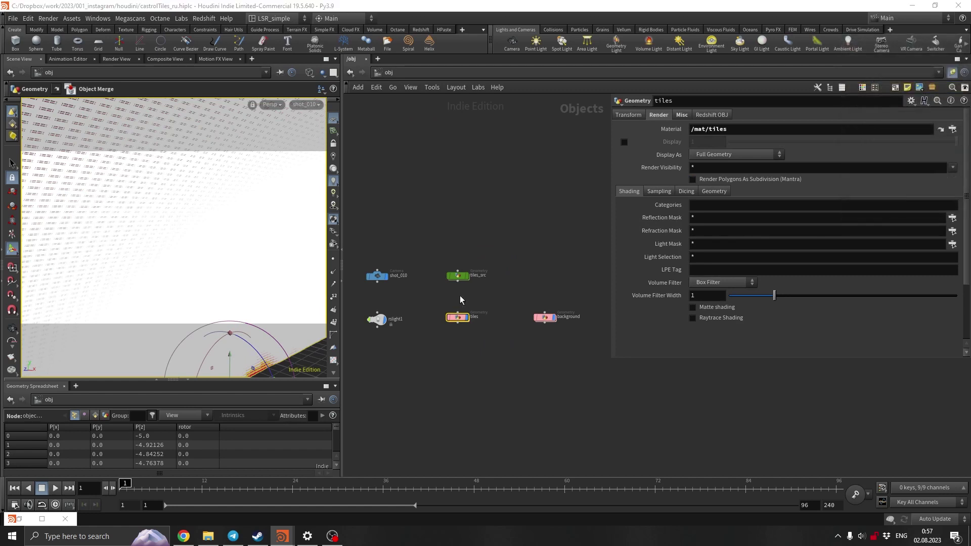
Step: Assign the /mat/background material to the background geometry object
drag(531, 278, 579, 350)
click(682, 115)
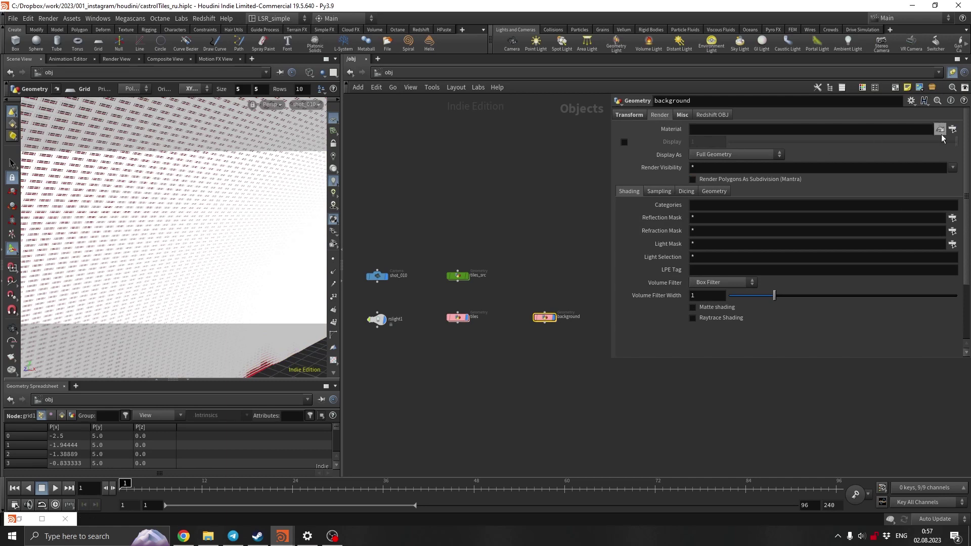
click(952, 130)
click(895, 79)
click(876, 217)
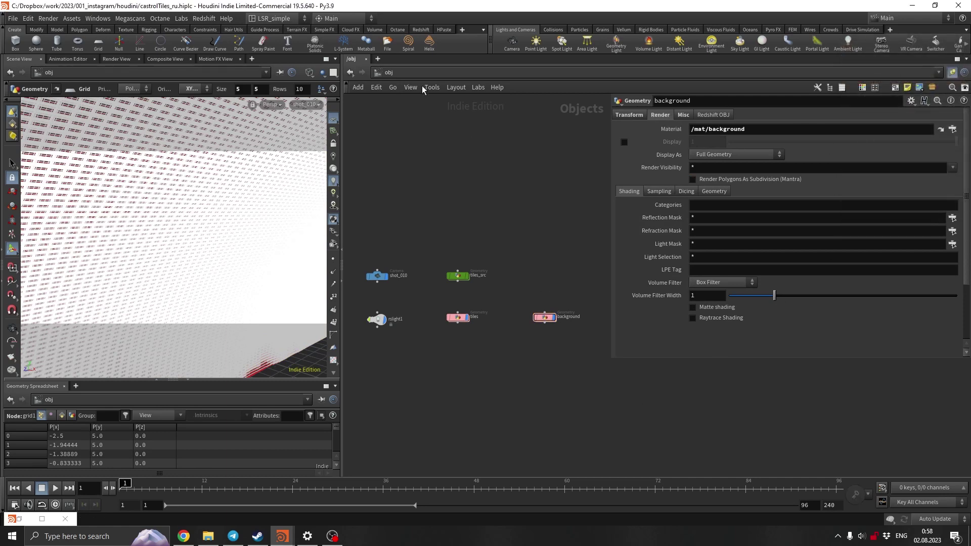
Step: Restore the Redshift Render View to check the render, and close it
click(42, 519)
drag(412, 5, 512, 51)
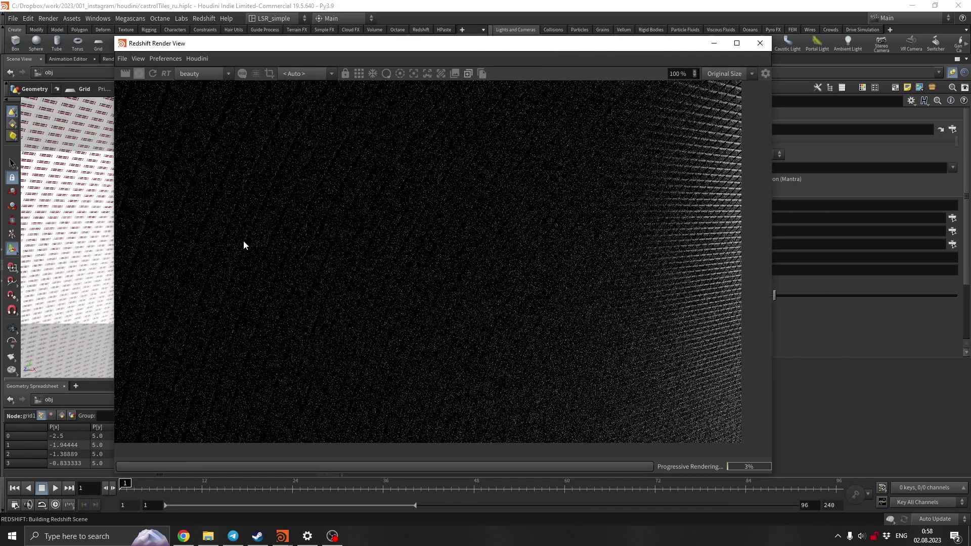
click(760, 43)
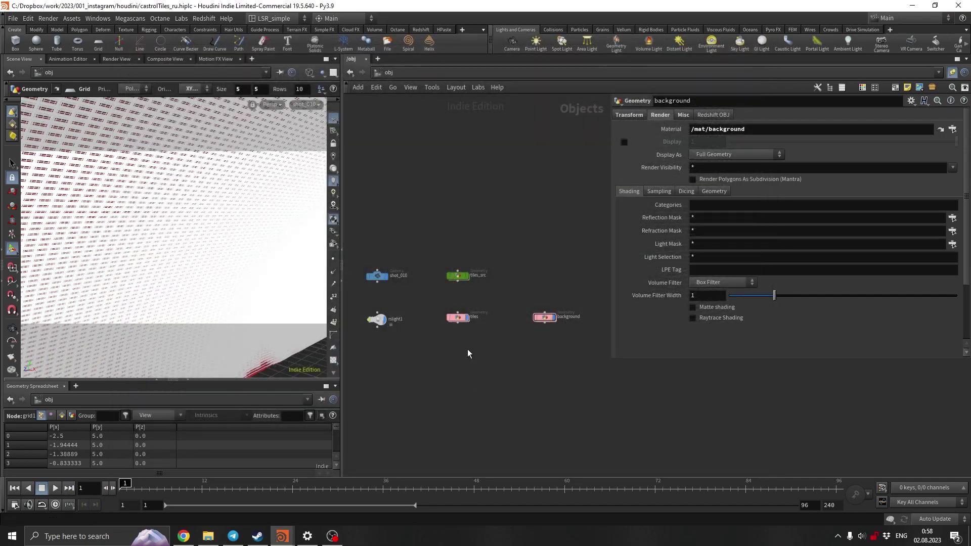
Step: Set the tiles object's Redshift 'instancefile' mode to Instance Houdini Compatible Objects and enable Instance SOP Level Packed Primitives
drag(447, 318, 448, 318)
click(721, 117)
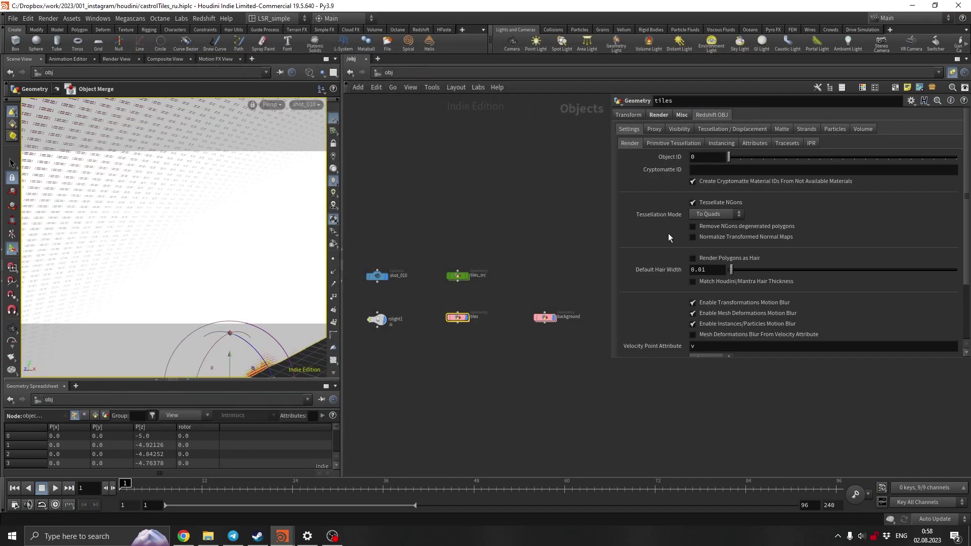
click(719, 143)
click(722, 196)
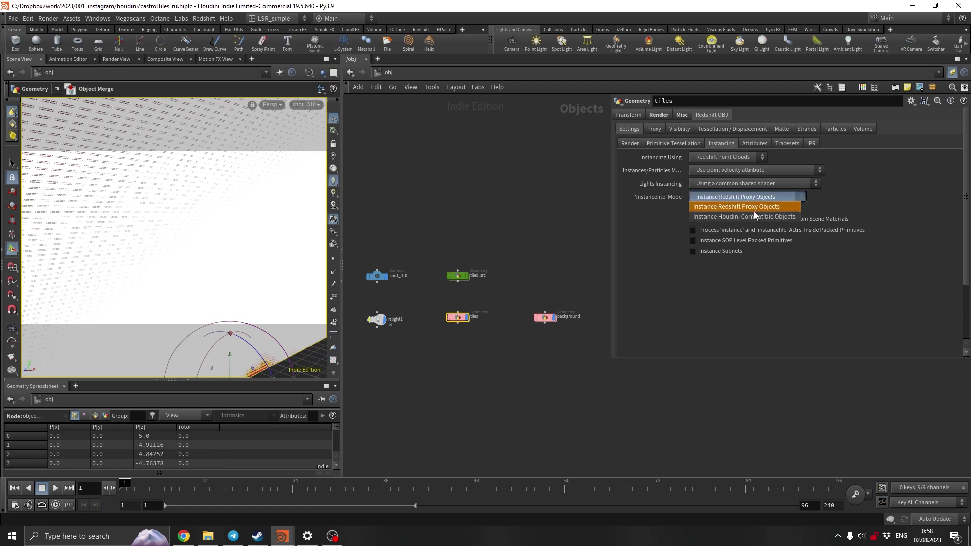
click(754, 214)
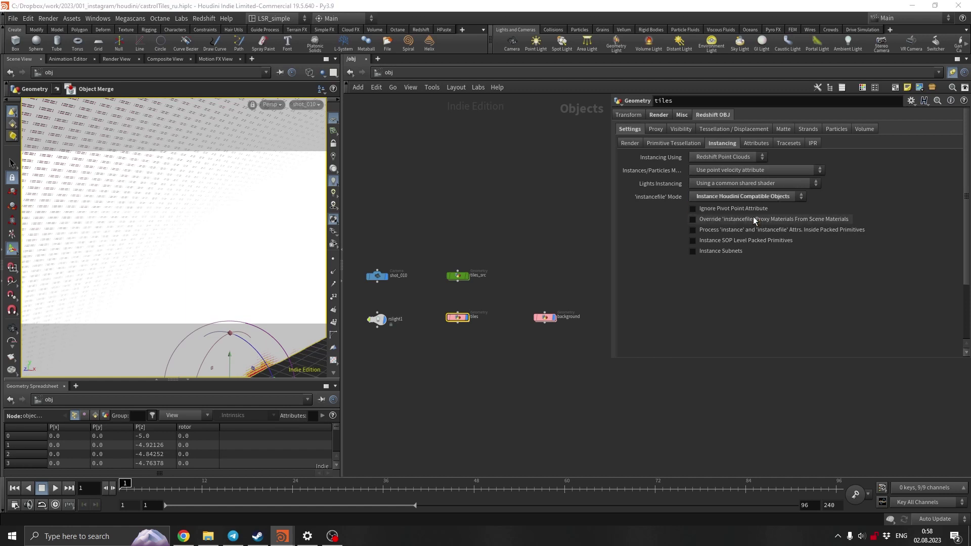
click(741, 242)
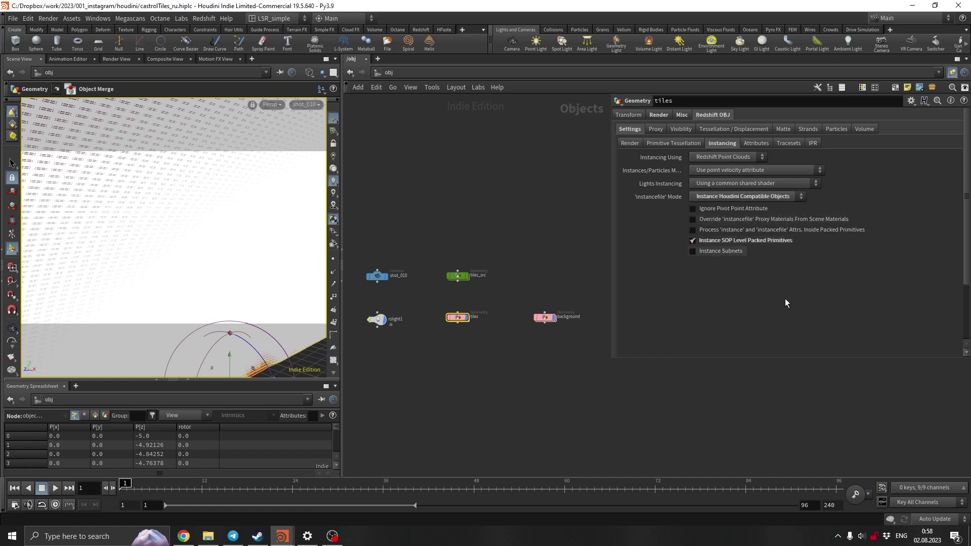
Step: Save the scene and start a Redshift Render View render from the Redshift node in the out network
click(439, 378)
key(ctrl+s)
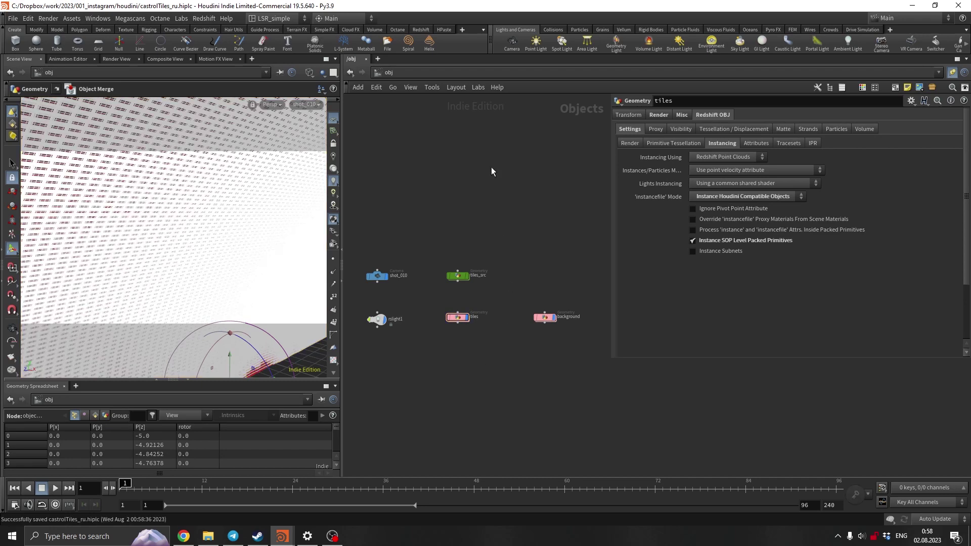
click(283, 538)
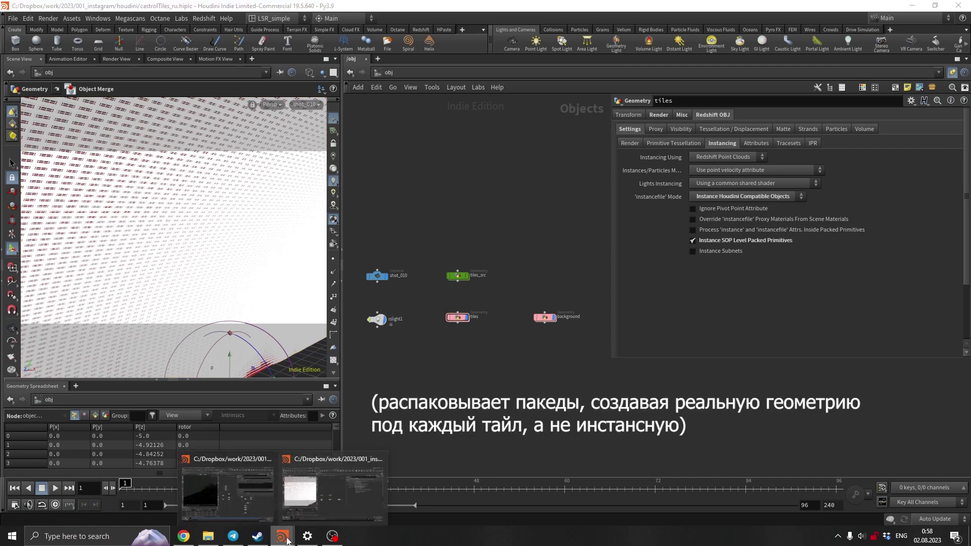
click(481, 77)
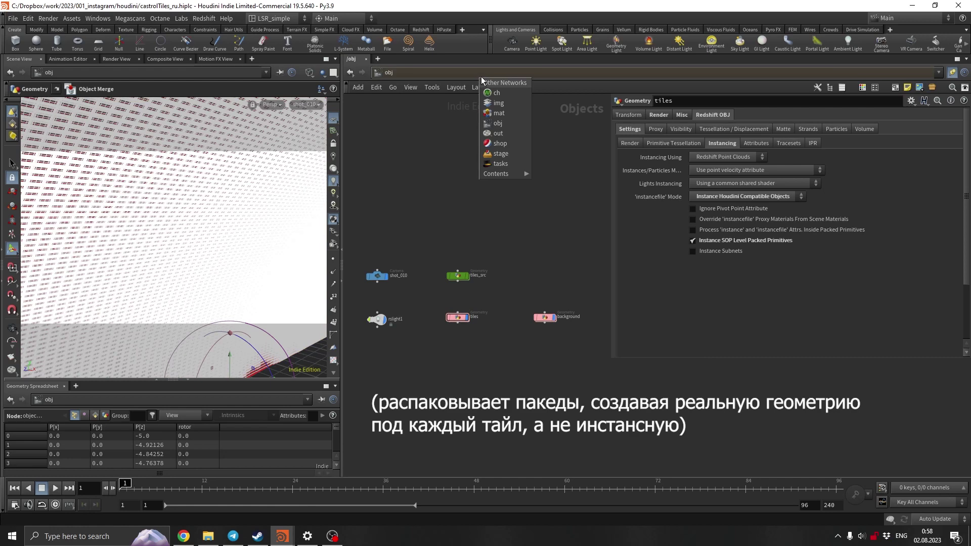
click(500, 133)
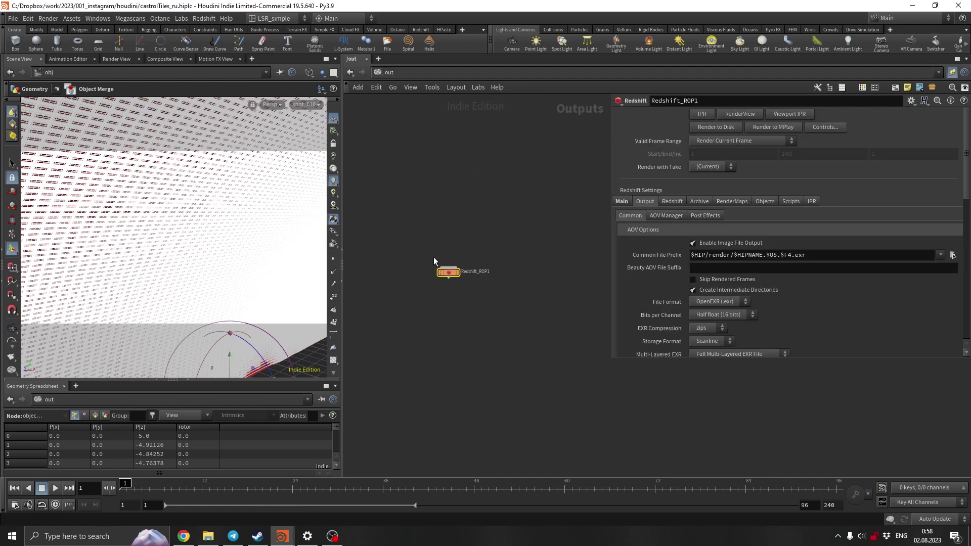
click(725, 126)
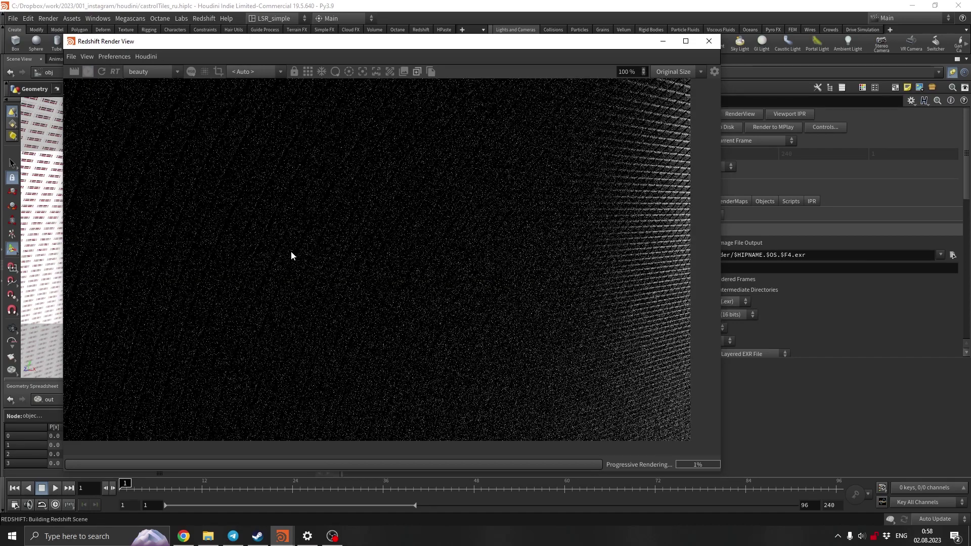
drag(610, 44, 568, 48)
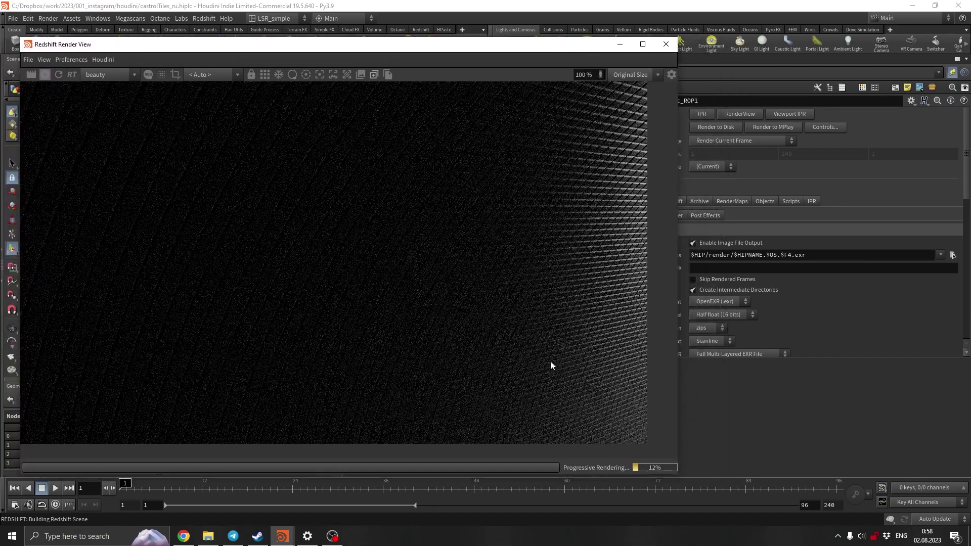
drag(598, 52, 585, 73)
Step: Enable Override Camera Resolution at 1/2 (Half Resolution) in the Redshift node's IPR settings and shrink the render view window
click(812, 202)
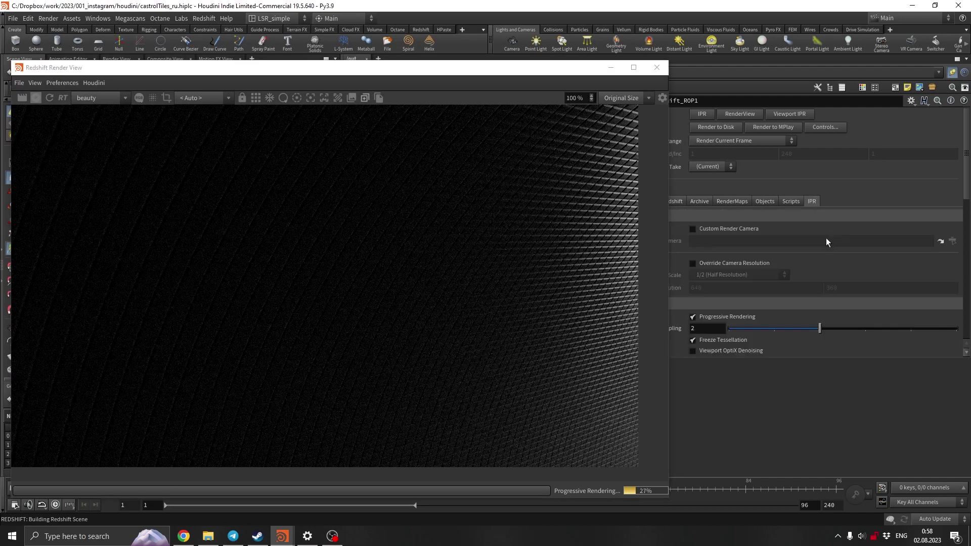
click(756, 264)
drag(49, 71, 631, 184)
drag(716, 182, 195, 173)
Step: Go back into the tiles material in the mat network
click(512, 102)
click(542, 168)
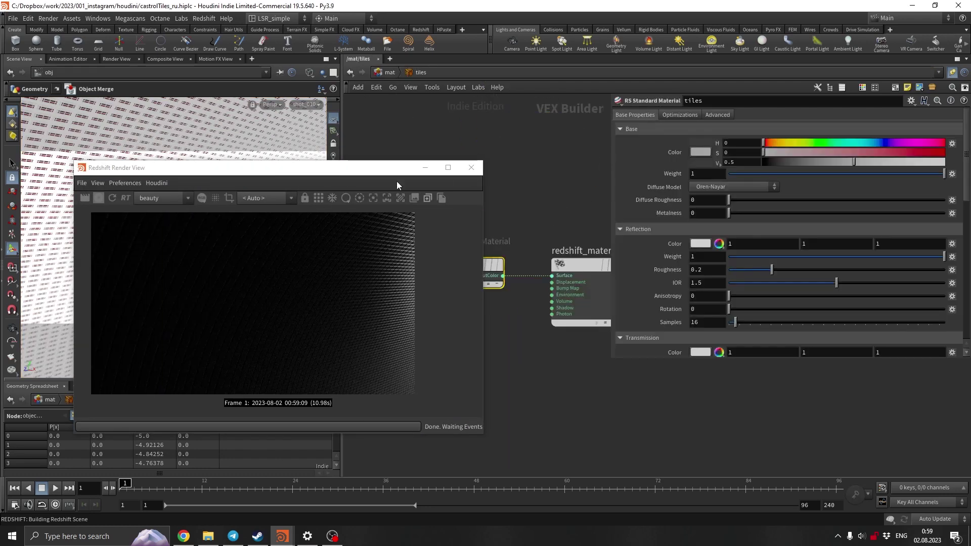
Step: Set the tiles material's base color value to 0.8 and its reflection roughness to 0.01
drag(396, 181, 292, 169)
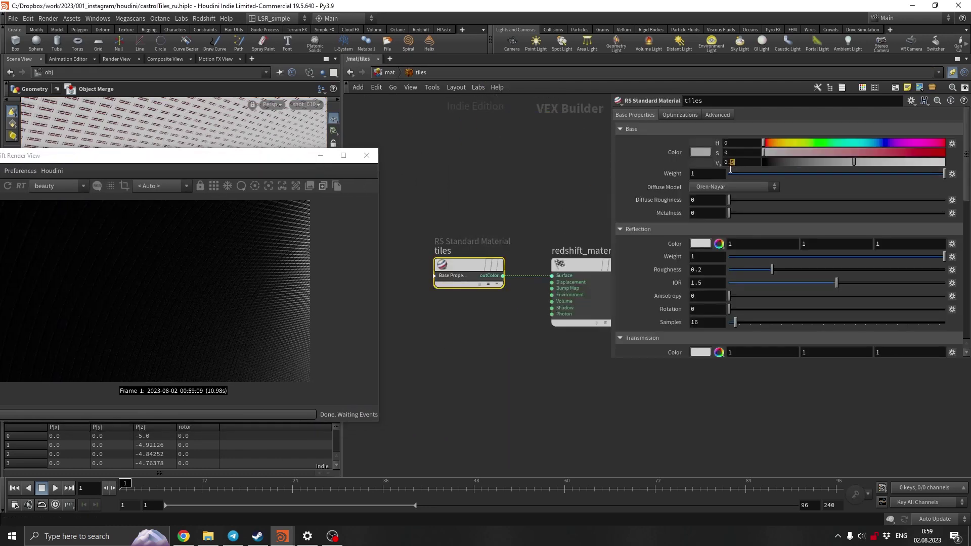
text(8)
key(Return)
drag(186, 155, 338, 121)
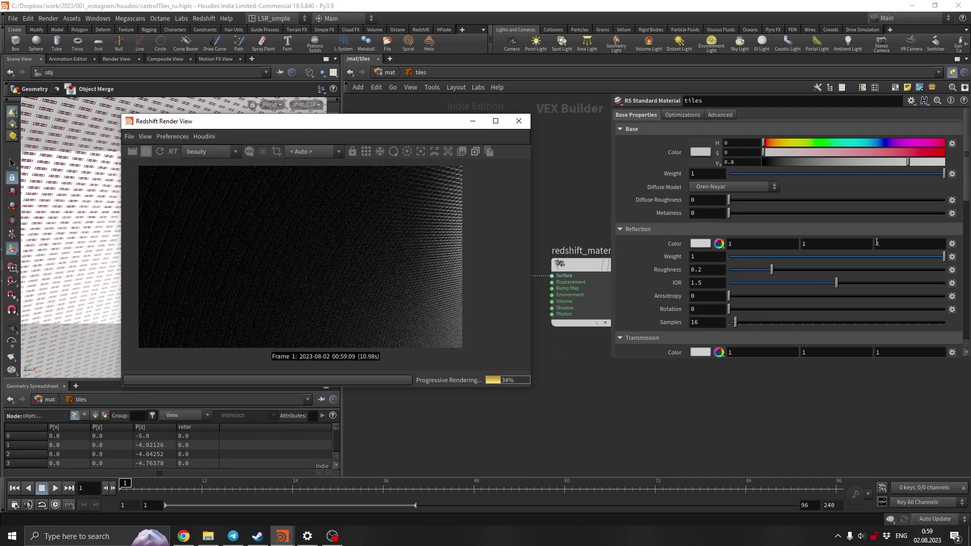
click(708, 268)
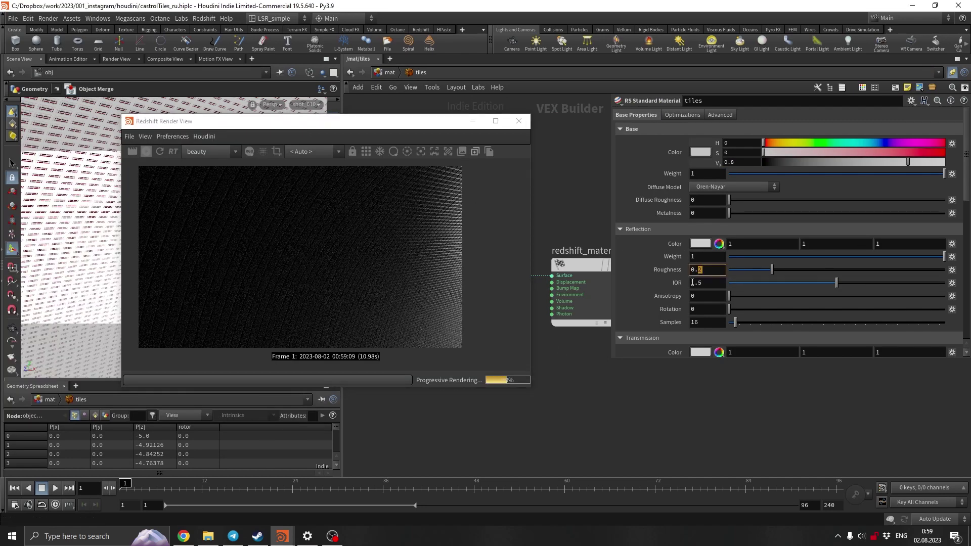
text(01)
key(Return)
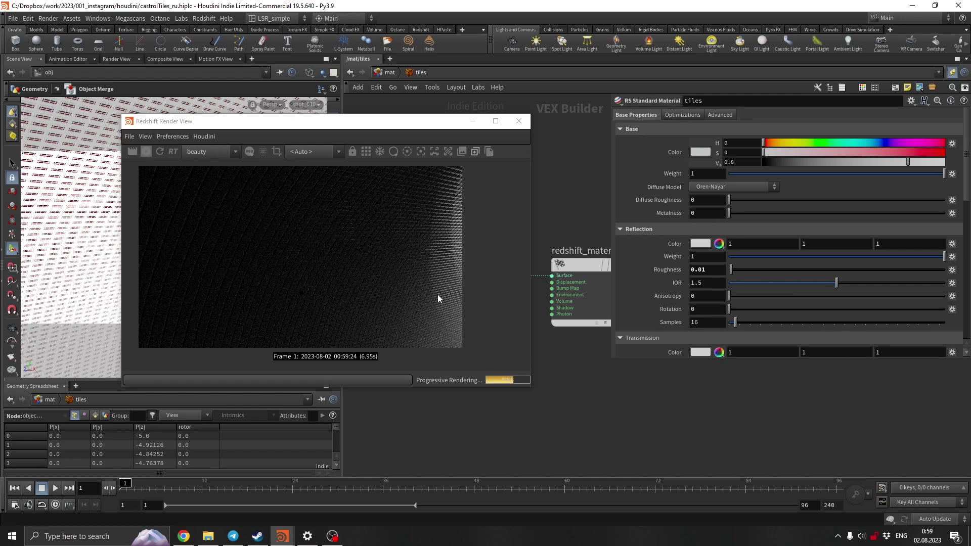
Step: Return to the obj network with the render view moved aside, select rslight1 and show it in the viewport from outside the shot camera
drag(400, 122, 815, 129)
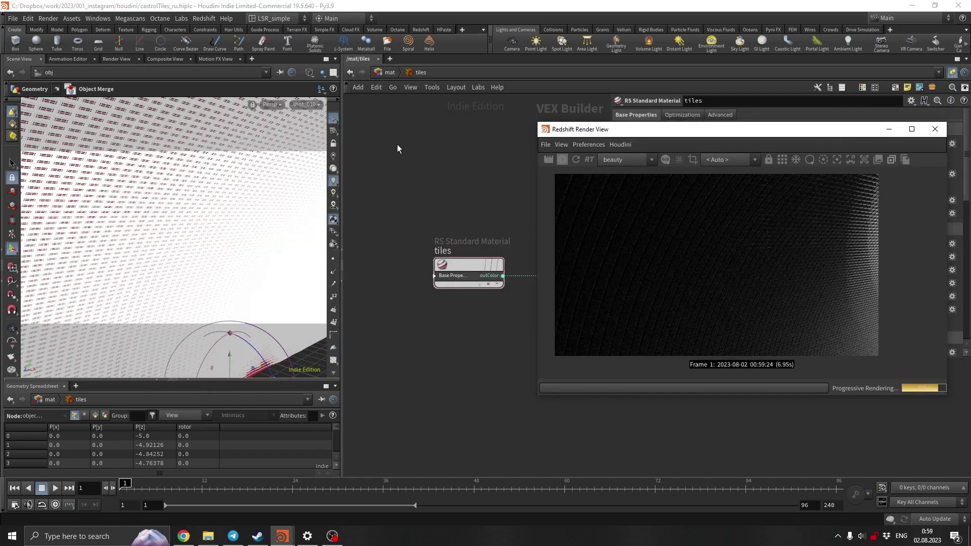
click(384, 72)
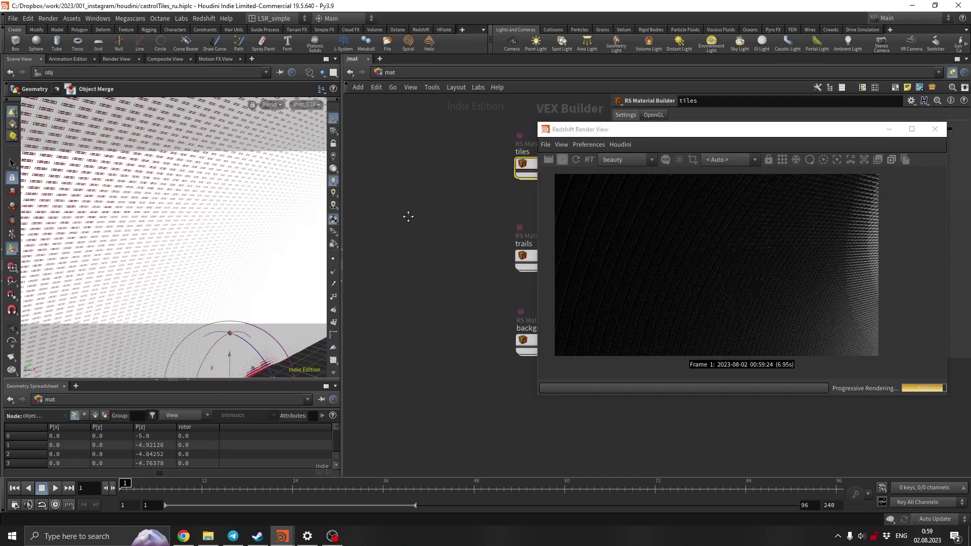
click(387, 74)
click(395, 119)
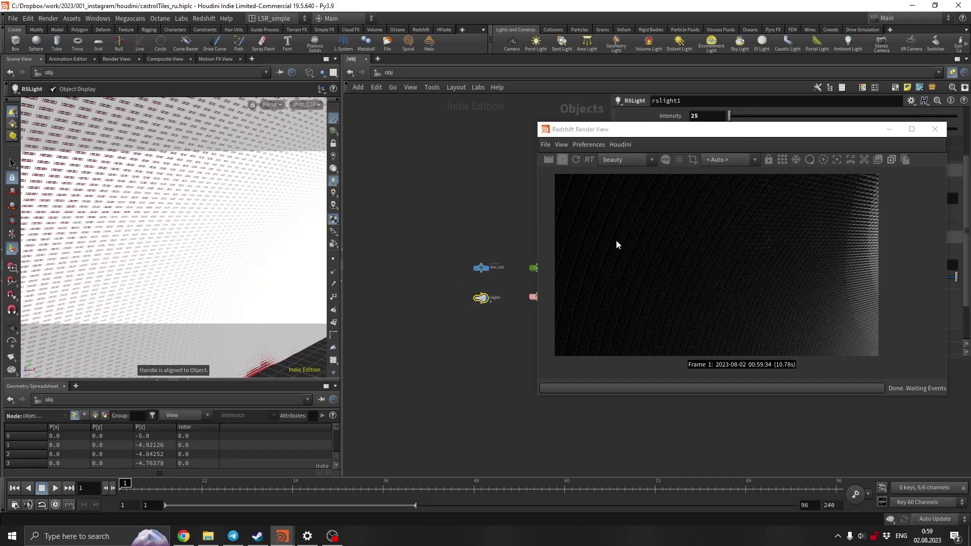
scroll(502, 303, up, 5)
key(Escape)
drag(203, 217, 263, 231)
key(Return)
key(Escape)
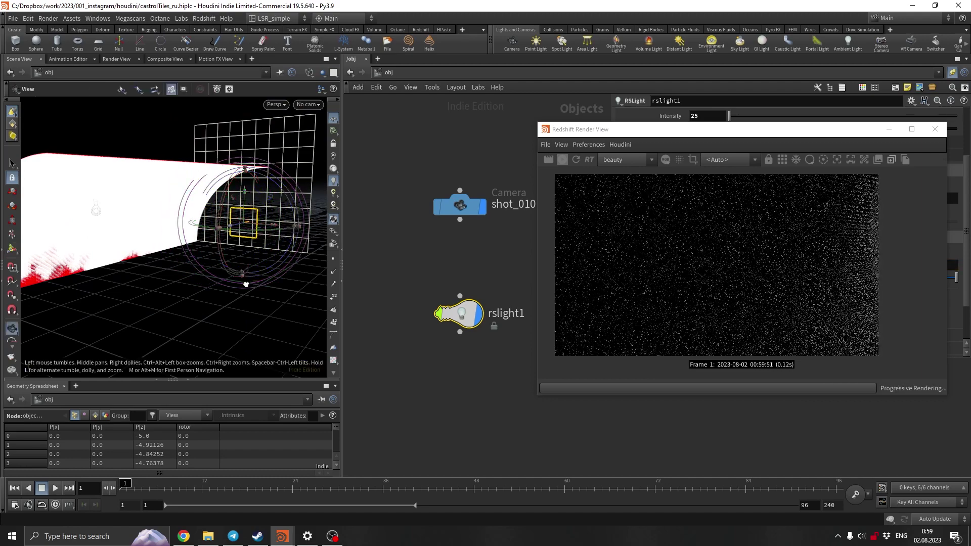
Step: Set the background object's Z translation to -3
mouse_move(243, 283)
mouse_down()
mouse_move(205, 293)
mouse_move(238, 277)
mouse_up()
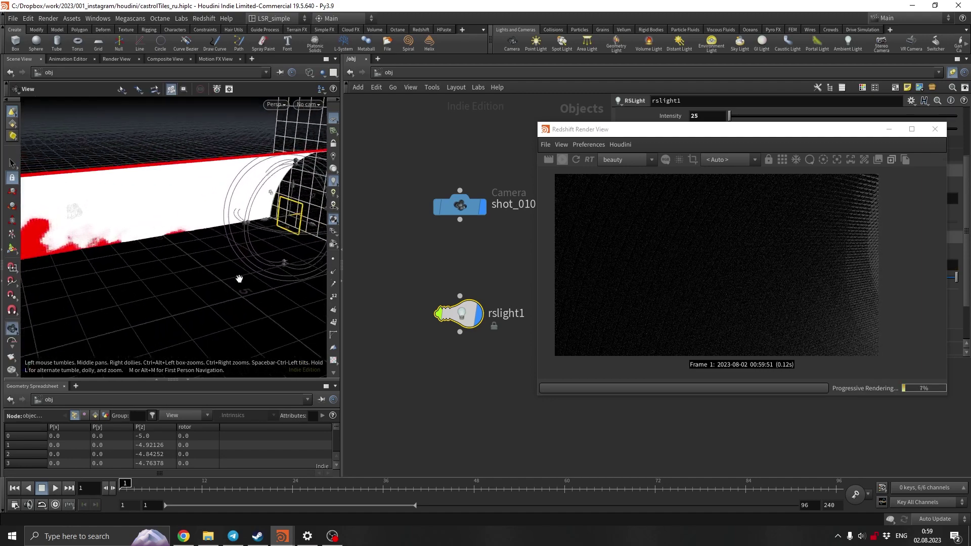
key(Return)
key(f)
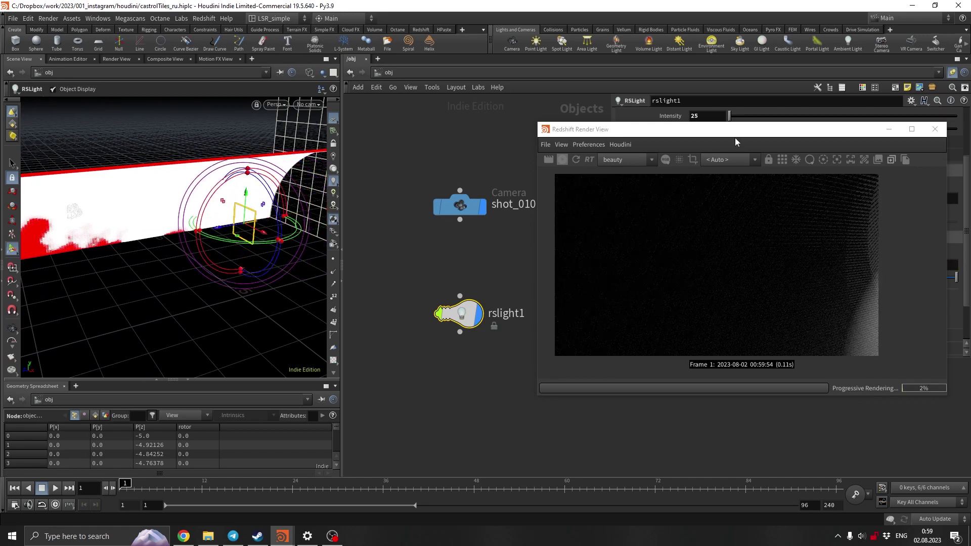
drag(738, 133, 222, 160)
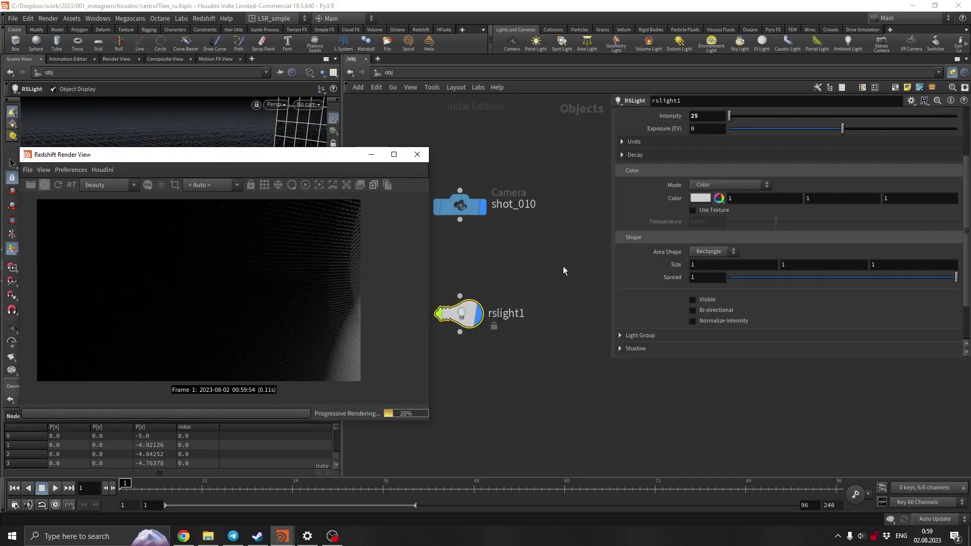
key(h)
drag(511, 245, 539, 297)
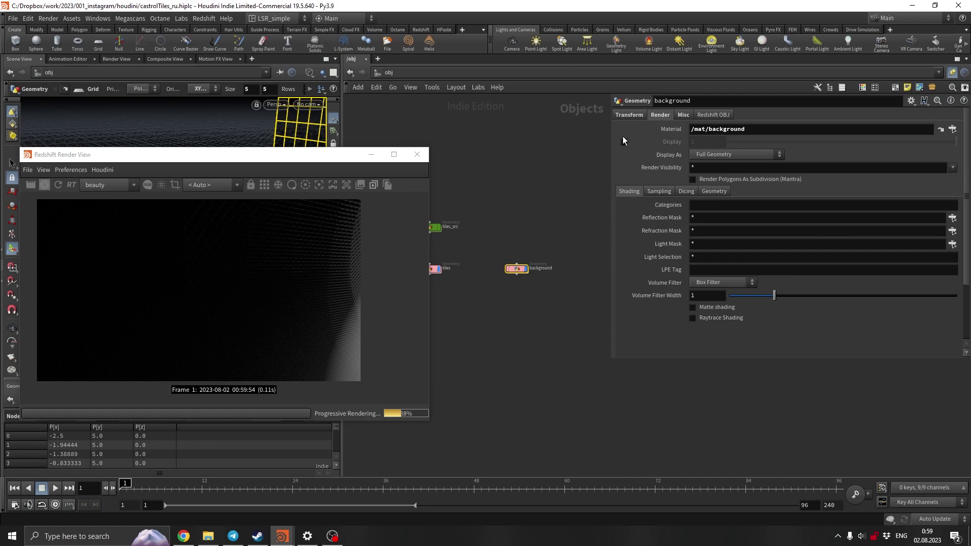
click(630, 115)
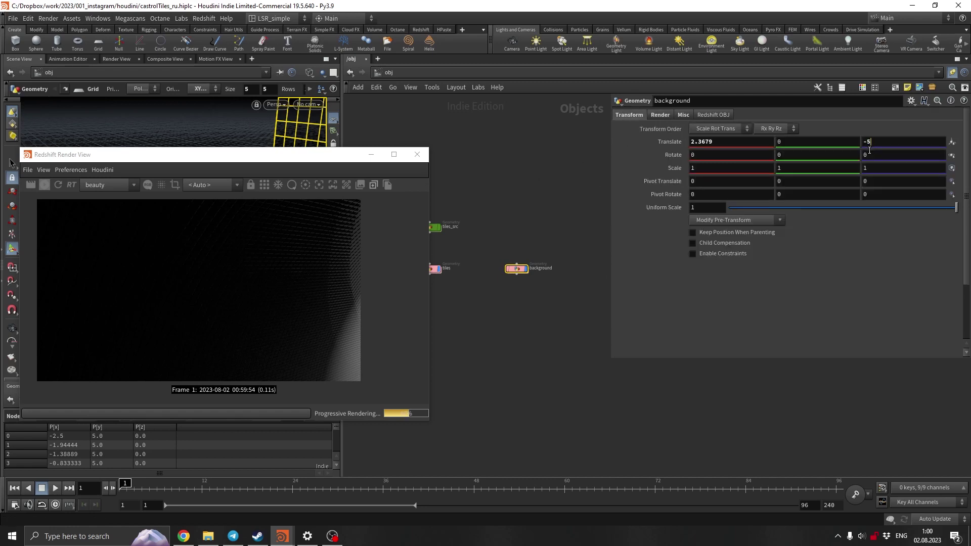
text(-4)
key(Return)
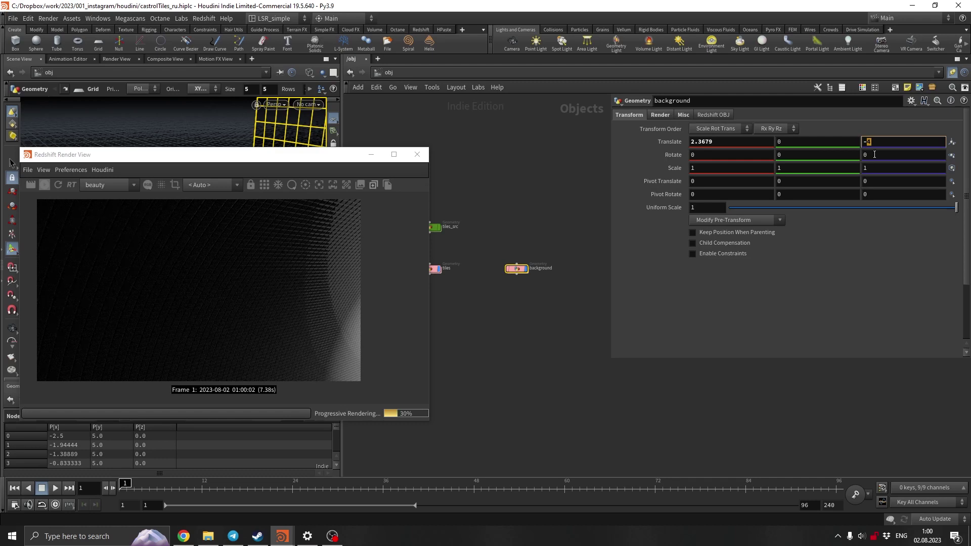
text(3)
click(875, 154)
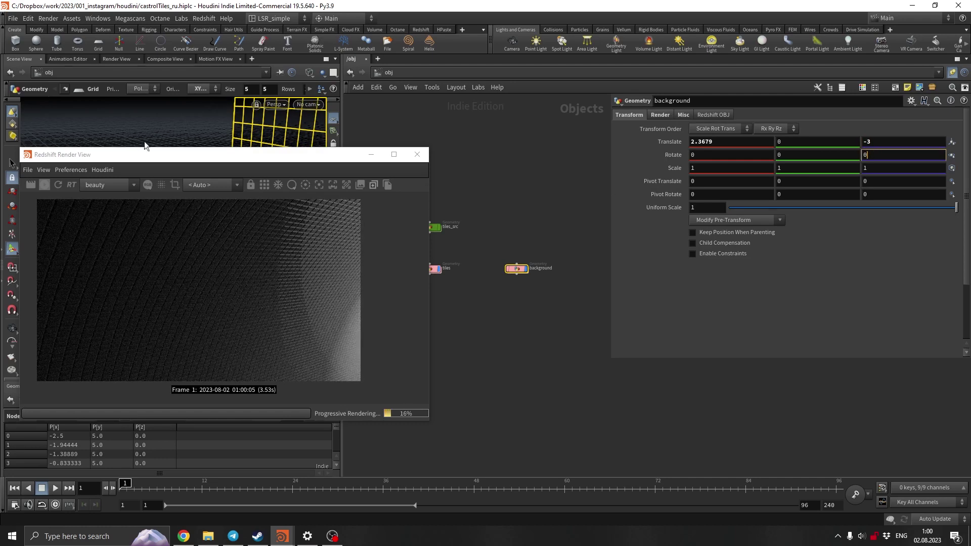
Step: Move the rslight1 area light in front of the background grid
drag(144, 147, 628, 146)
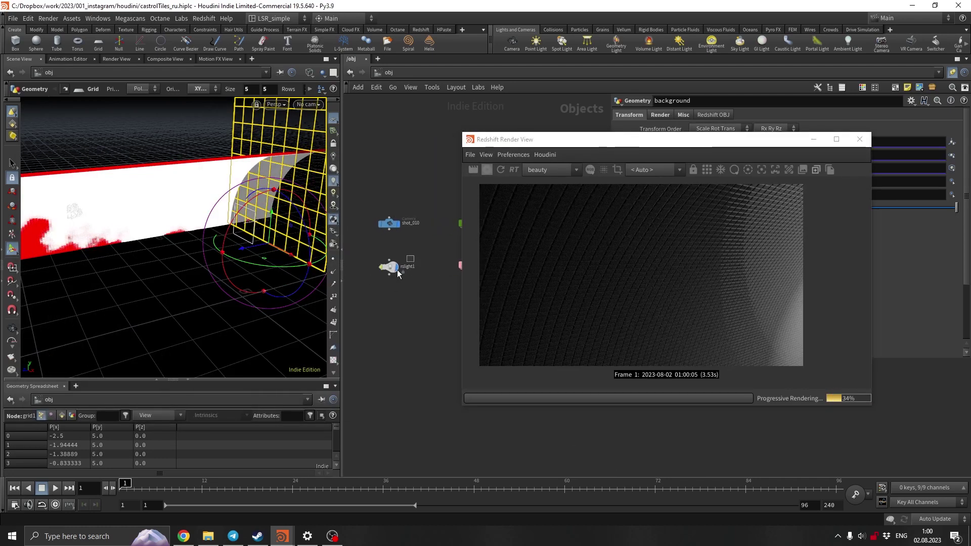
click(388, 267)
alt+drag(182, 232, 255, 232)
drag(628, 146, 309, 137)
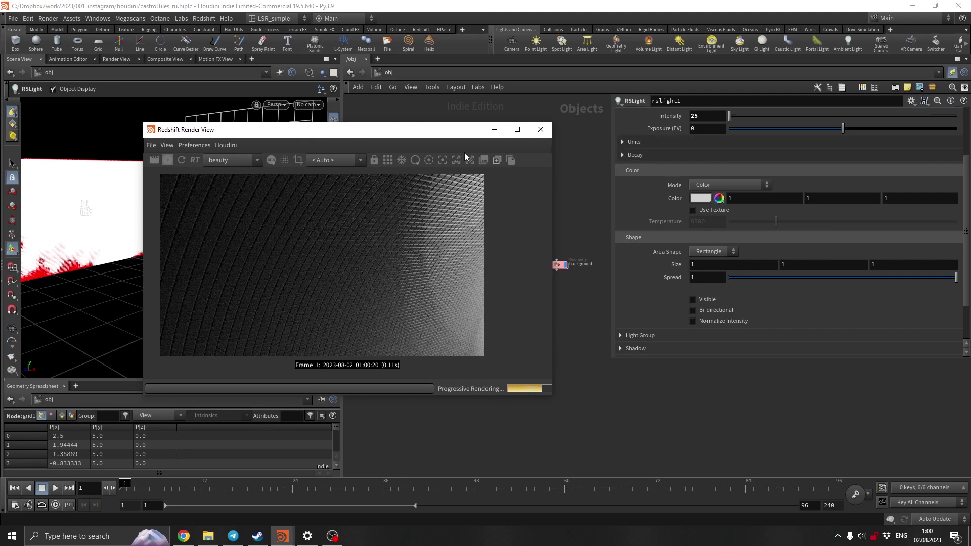
Step: Set rslight1's colour to a pale mint green of about 0.675, 1, 0.864583, keeping the Color mode
scroll(724, 158, up, 3)
click(721, 262)
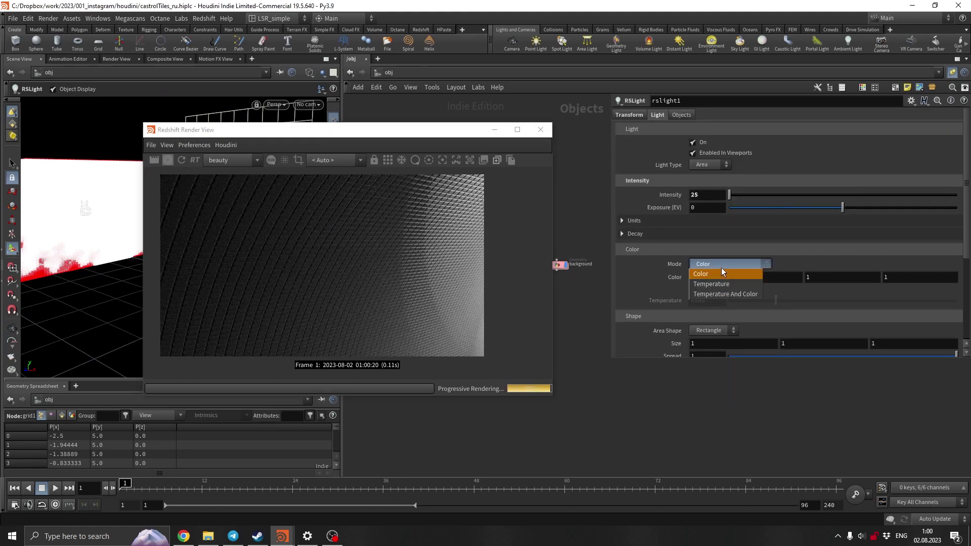
click(721, 272)
click(715, 278)
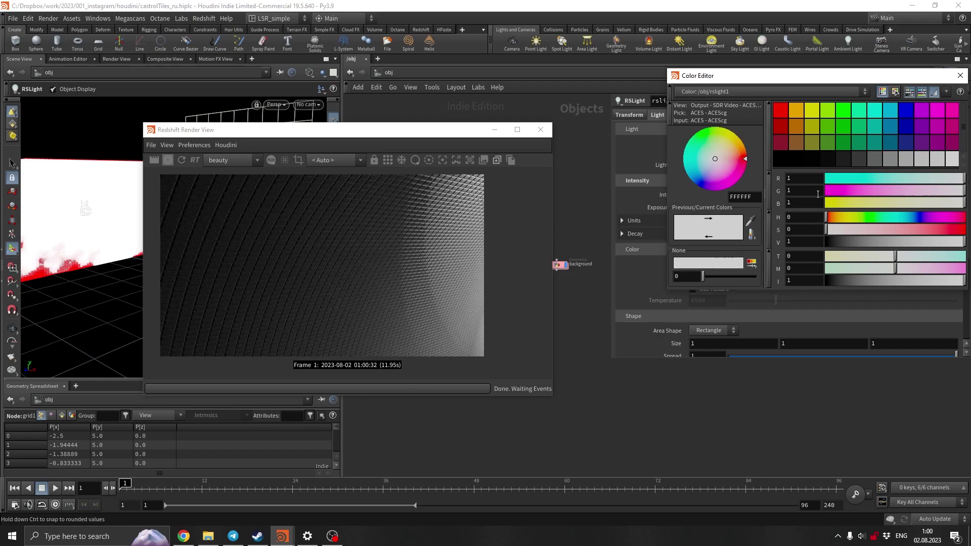
click(848, 111)
drag(915, 236, 881, 219)
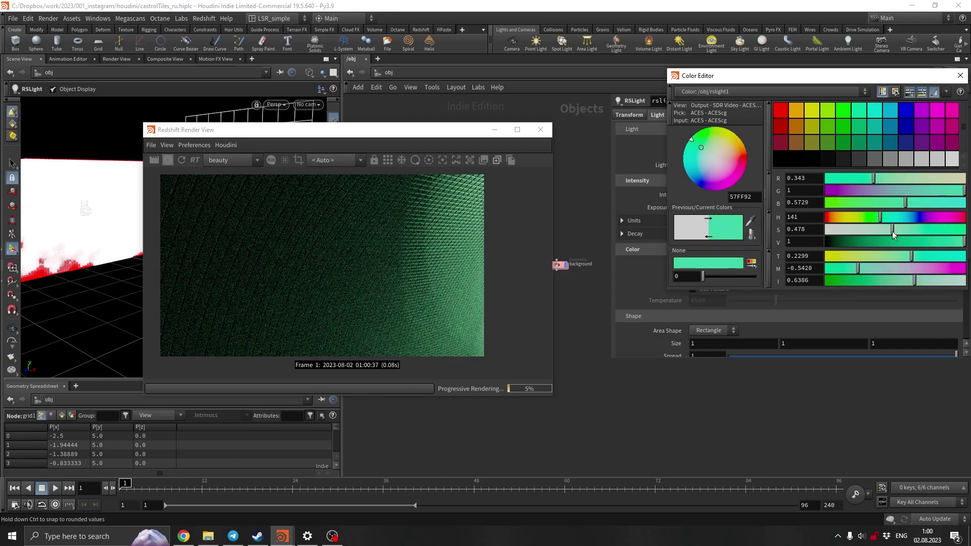
click(894, 231)
click(879, 232)
click(871, 231)
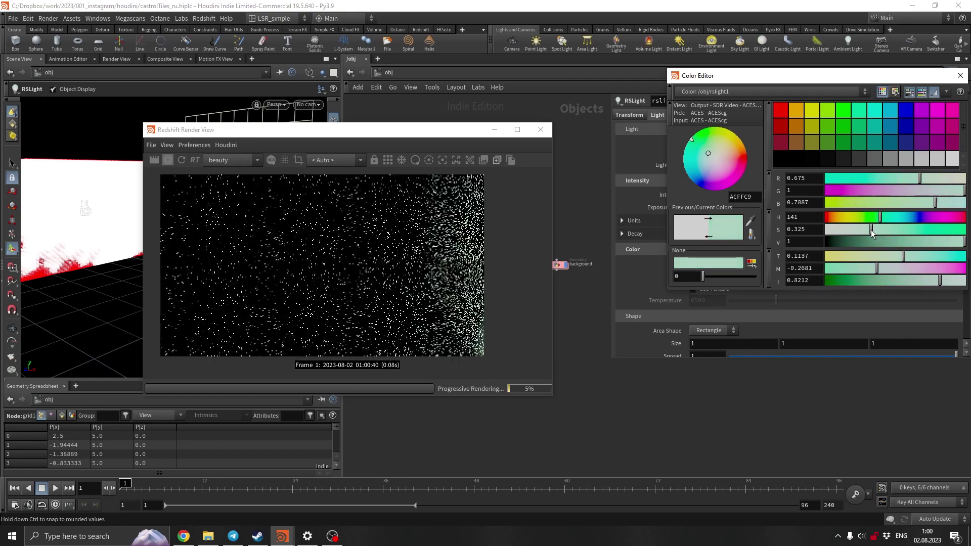
click(885, 222)
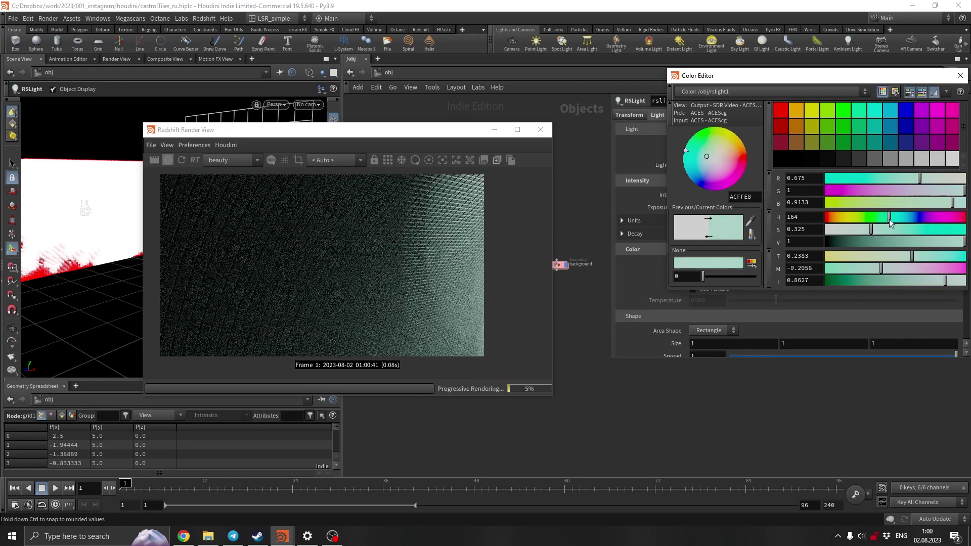
click(888, 223)
click(960, 75)
Step: Change rslight1's area shape to Disc and set its size to 0.5 on all three axes
drag(366, 138, 744, 163)
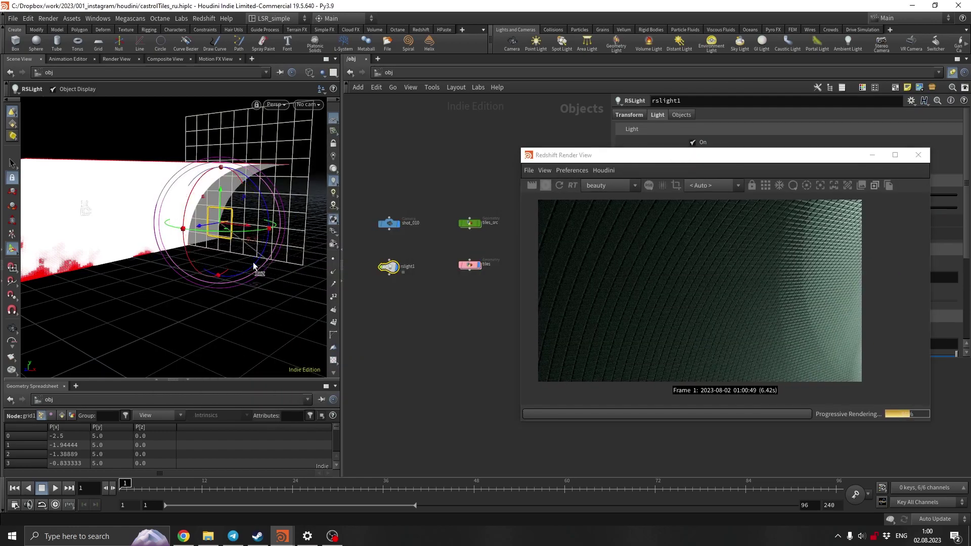
drag(253, 262, 245, 283)
key(Escape)
key(Return)
drag(752, 161, 445, 150)
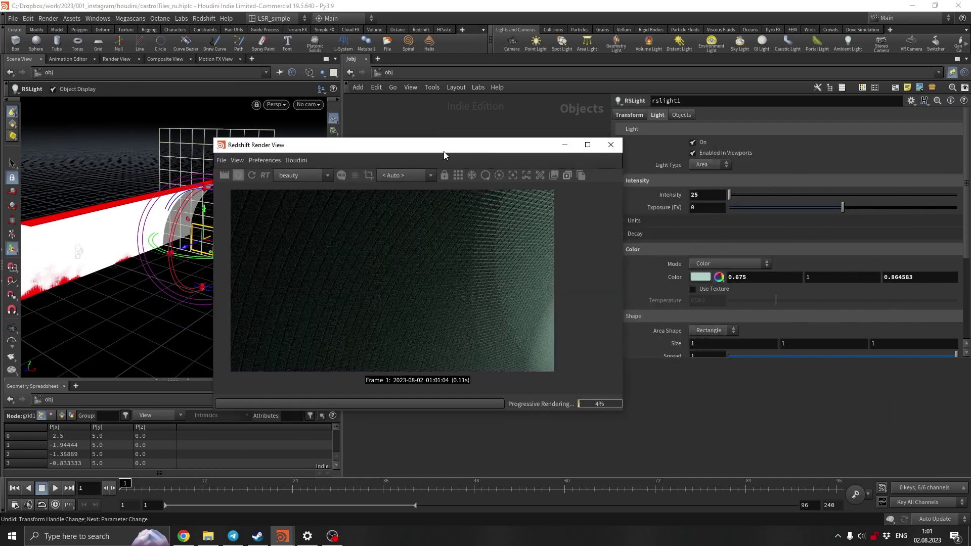
click(730, 213)
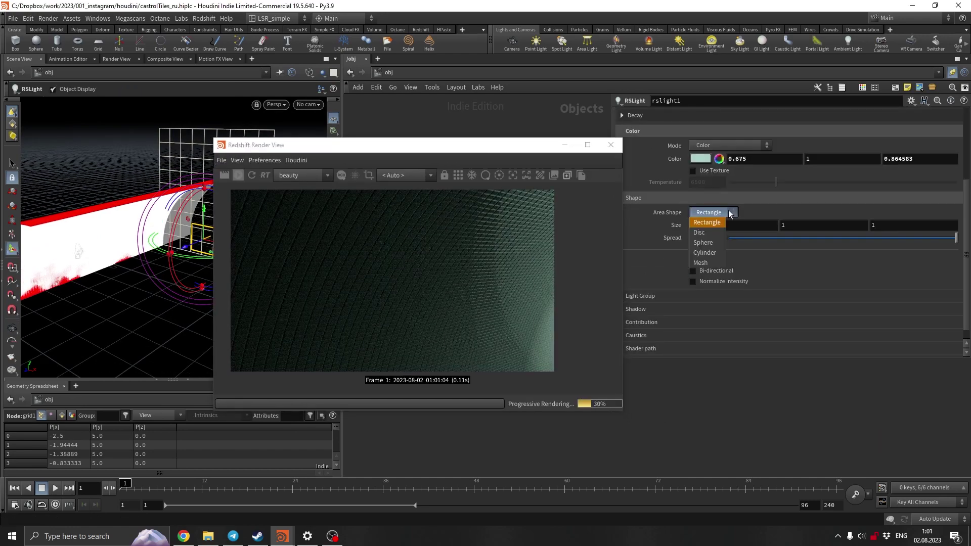
click(699, 232)
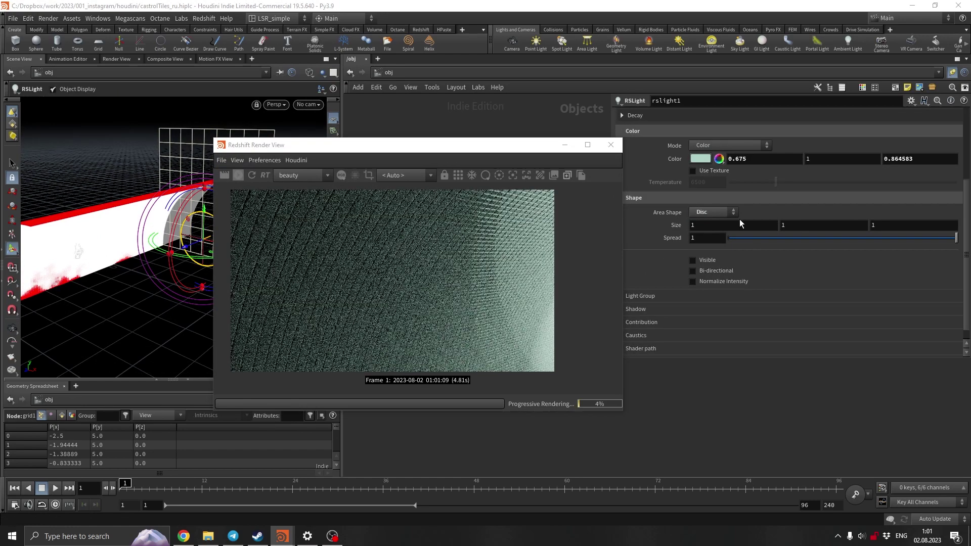
middle_drag(676, 230, 679, 230)
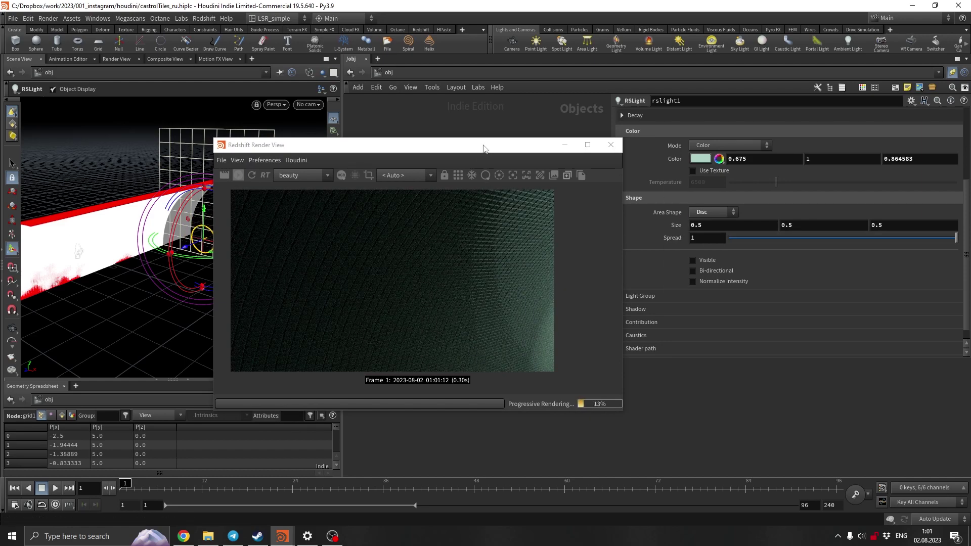
Step: Shift the disc light slightly and reduce its spread to about 0.491
drag(483, 148, 580, 145)
mouse_move(224, 245)
mouse_down()
mouse_move(194, 242)
mouse_move(218, 244)
mouse_up()
click(842, 243)
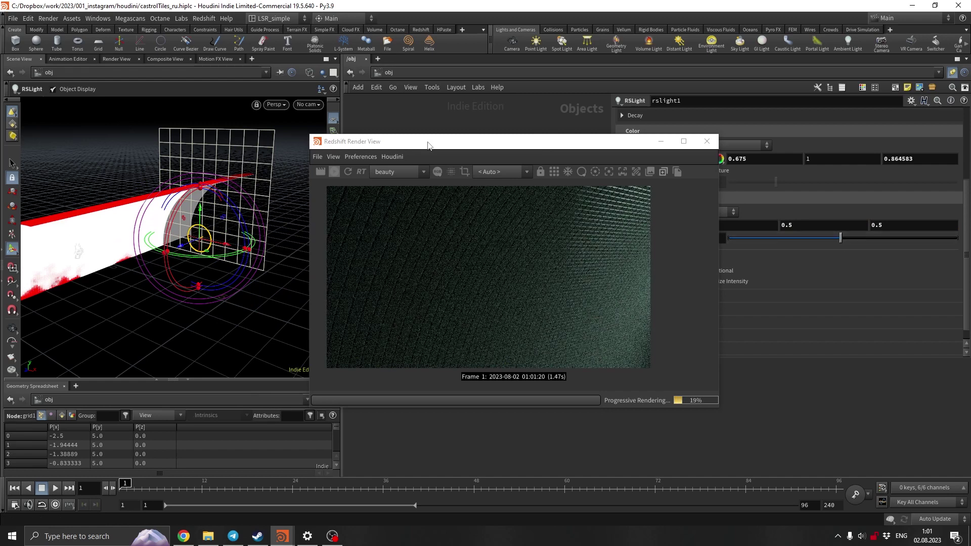
Step: Move the disc light along its Z axis, farther away from the background grid
drag(528, 151, 505, 144)
key(Escape)
drag(143, 316, 208, 286)
key(Return)
key(Escape)
key(Return)
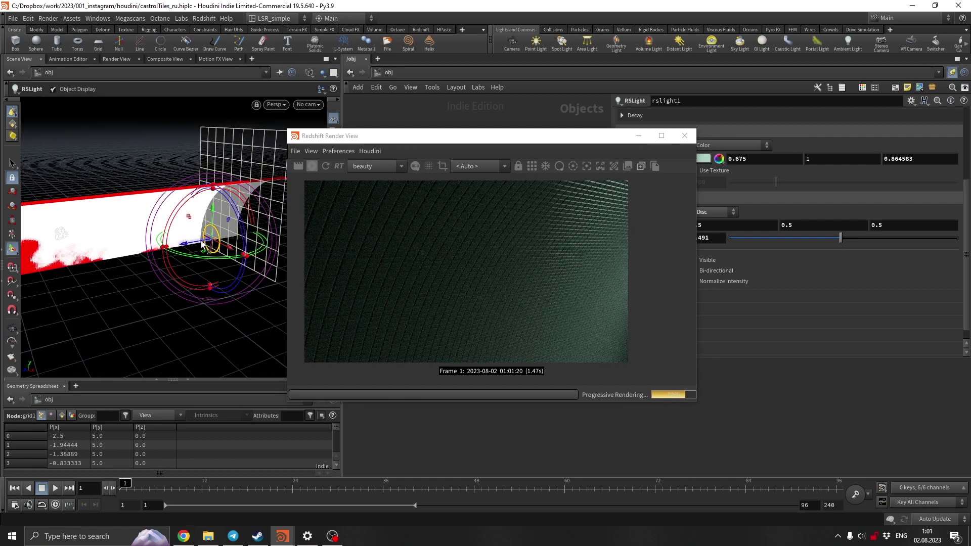
drag(213, 242, 192, 244)
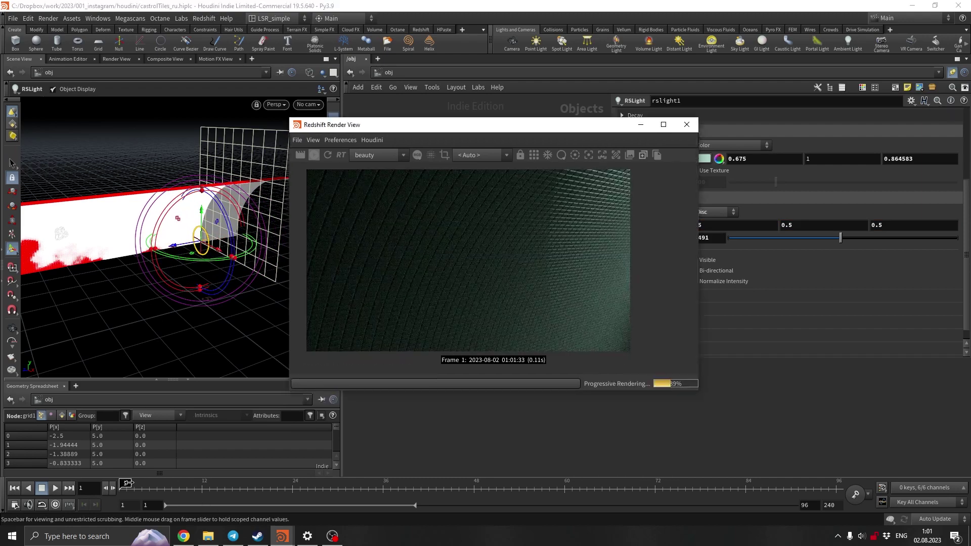
Step: Enable Live SOP Level Updates in the IPR options of Redshift_ROP1 in the out network and go to frame 37
drag(131, 485, 202, 484)
drag(480, 125, 211, 123)
click(473, 74)
click(487, 130)
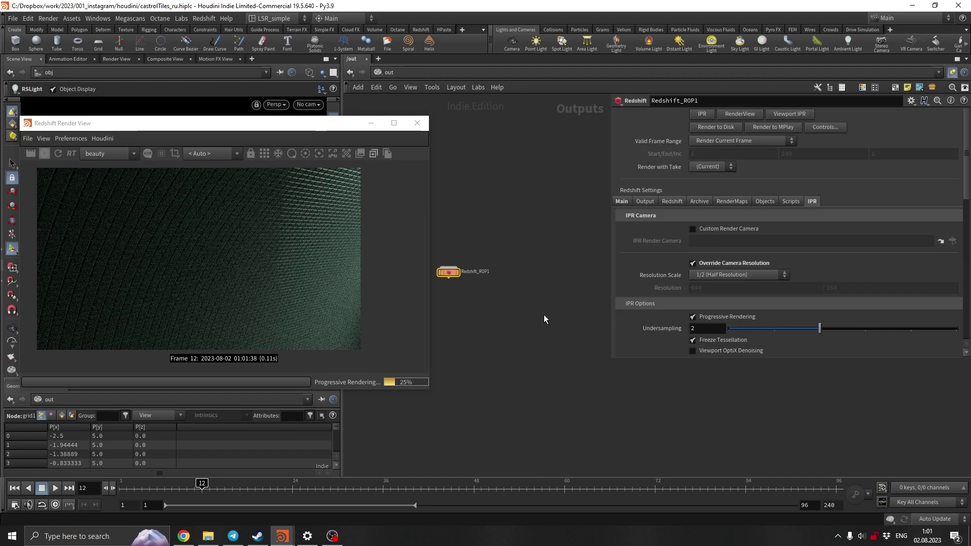
scroll(822, 268, down, 6)
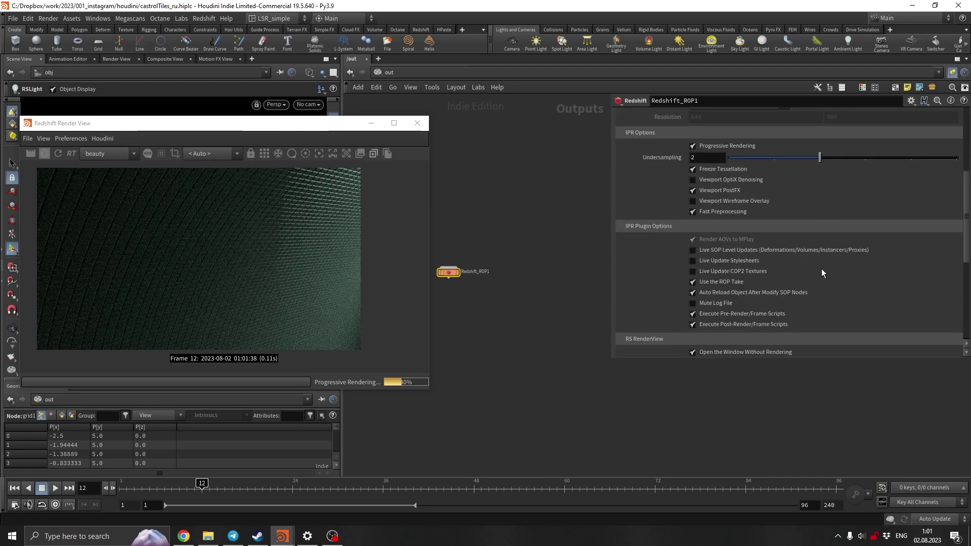
drag(268, 127, 561, 138)
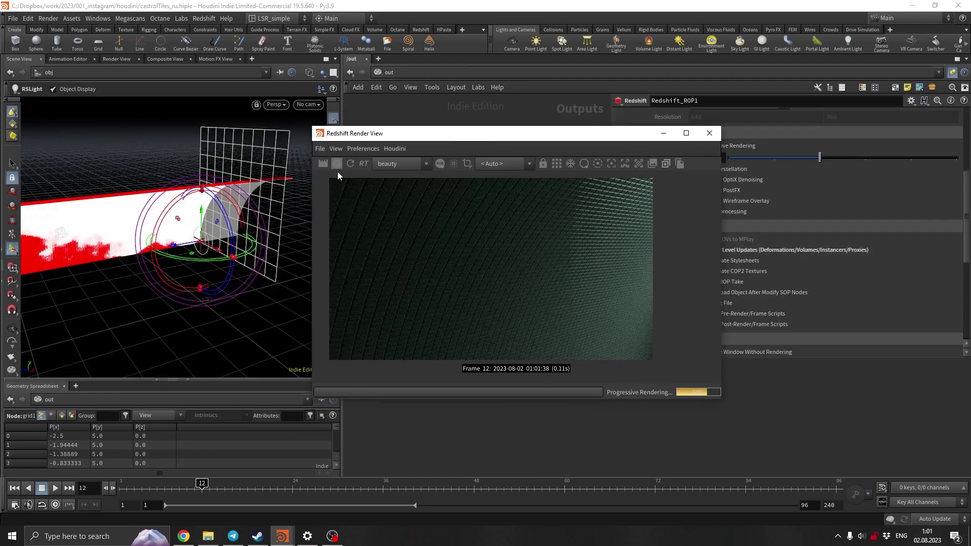
drag(138, 487, 391, 483)
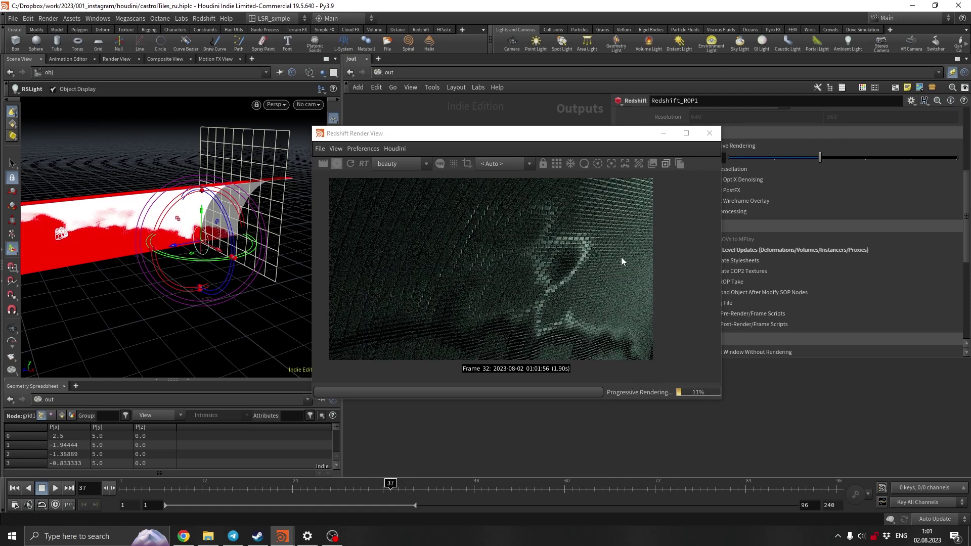
Step: Open the mat network, widen its node area and arrange the render view clear of the material nodes
drag(599, 150, 361, 137)
click(450, 72)
click(486, 105)
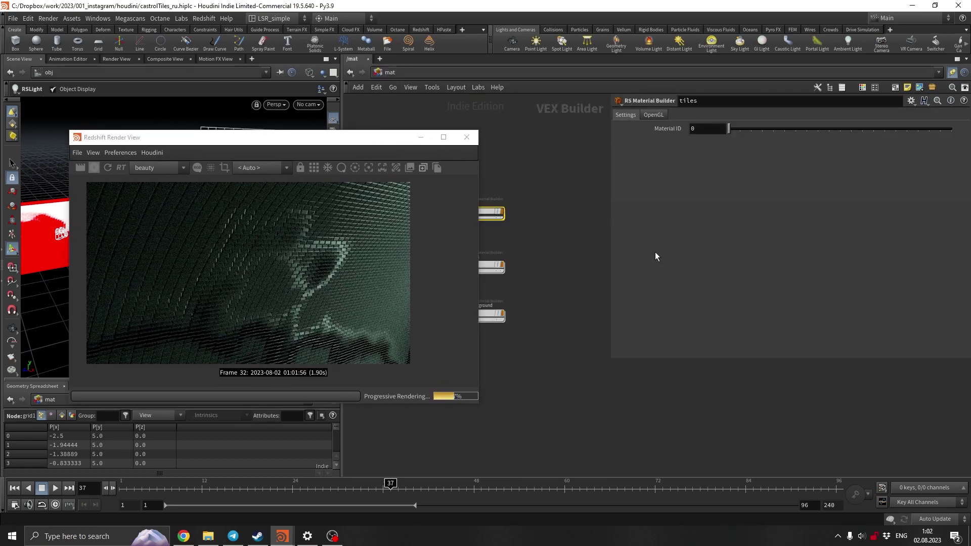
drag(608, 240, 650, 239)
middle_drag(539, 213, 619, 207)
drag(338, 137, 263, 104)
drag(402, 170, 321, 170)
drag(162, 101, 206, 99)
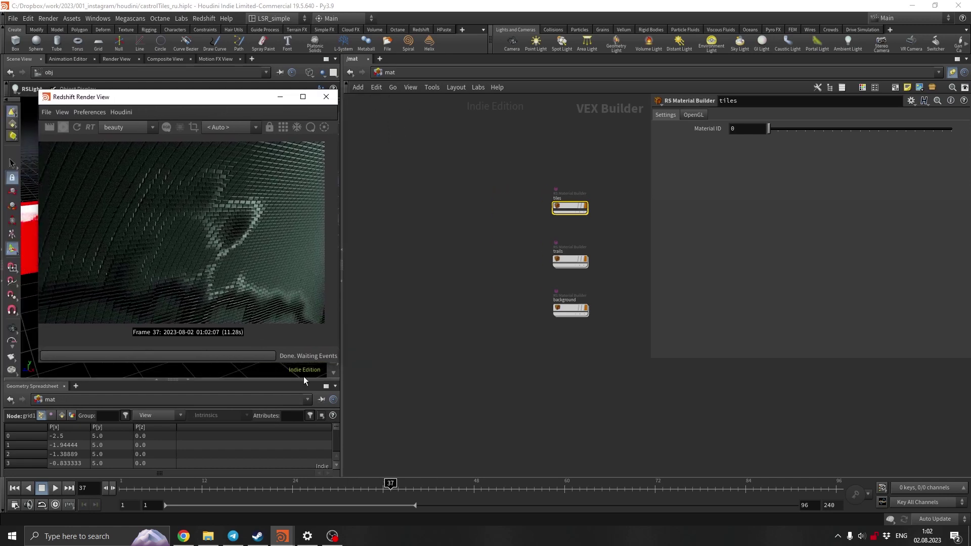
drag(336, 368, 426, 394)
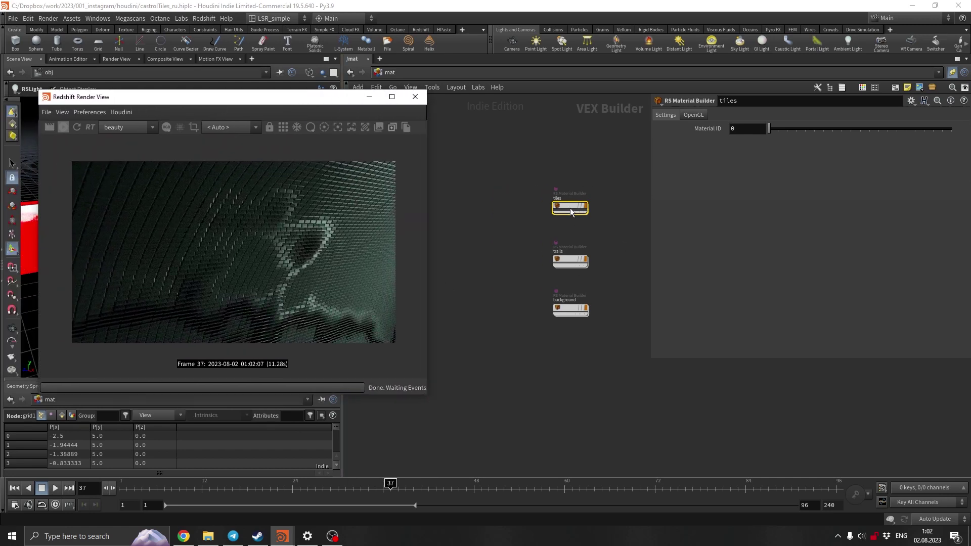
Step: Inside the tiles material builder, add an RS Material Blender and connect the tiles material's outColor to its Base Material input
double_click(570, 211)
scroll(527, 330, down, 2)
drag(580, 277, 521, 277)
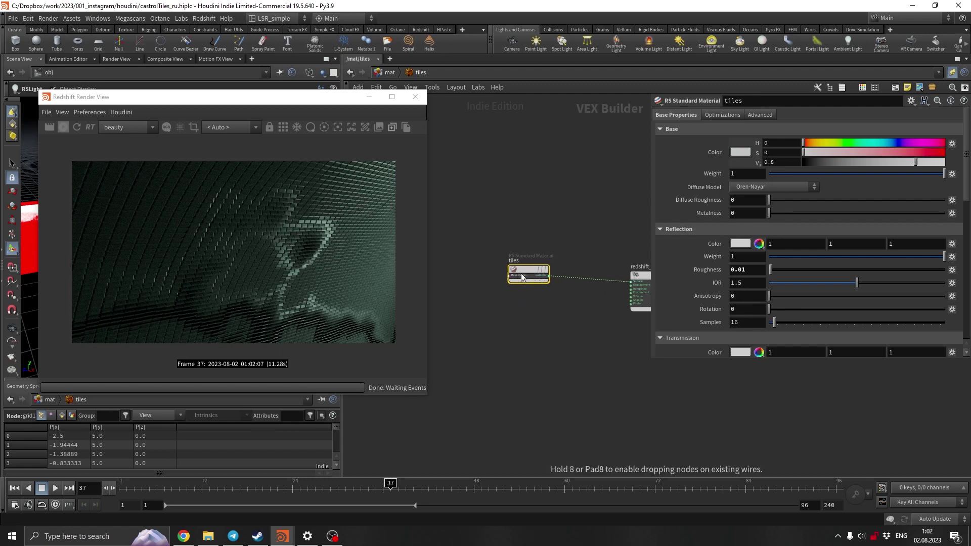
key(Tab)
text(bl)
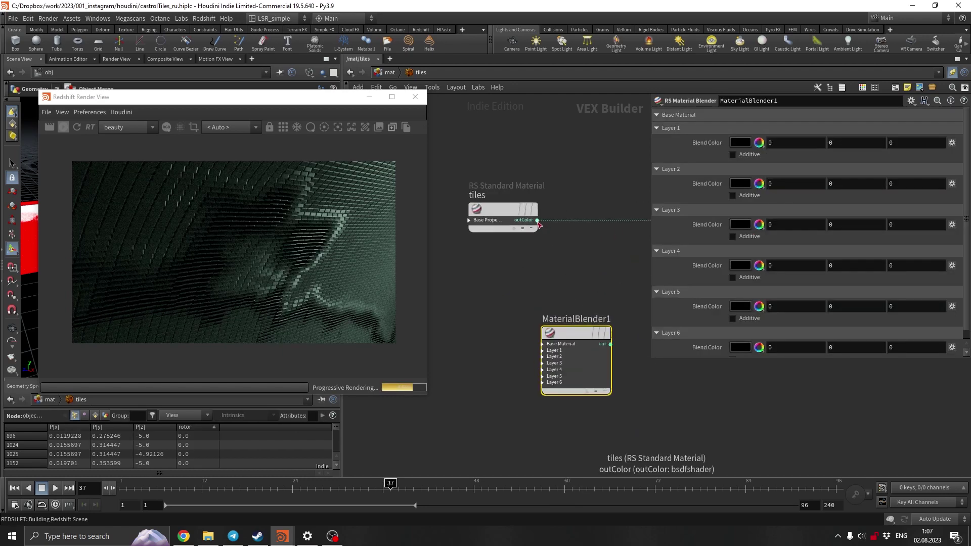
click(537, 220)
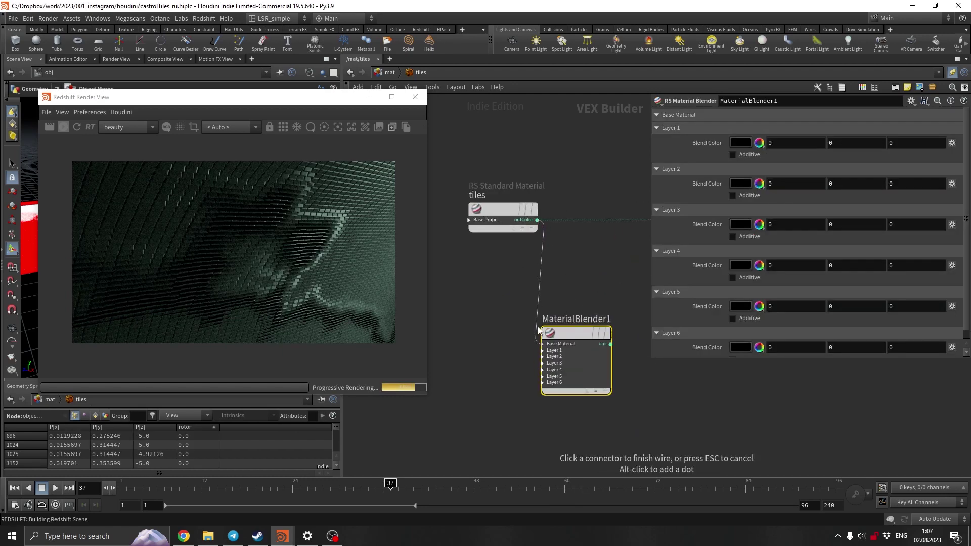
click(543, 344)
scroll(526, 337, down, 2)
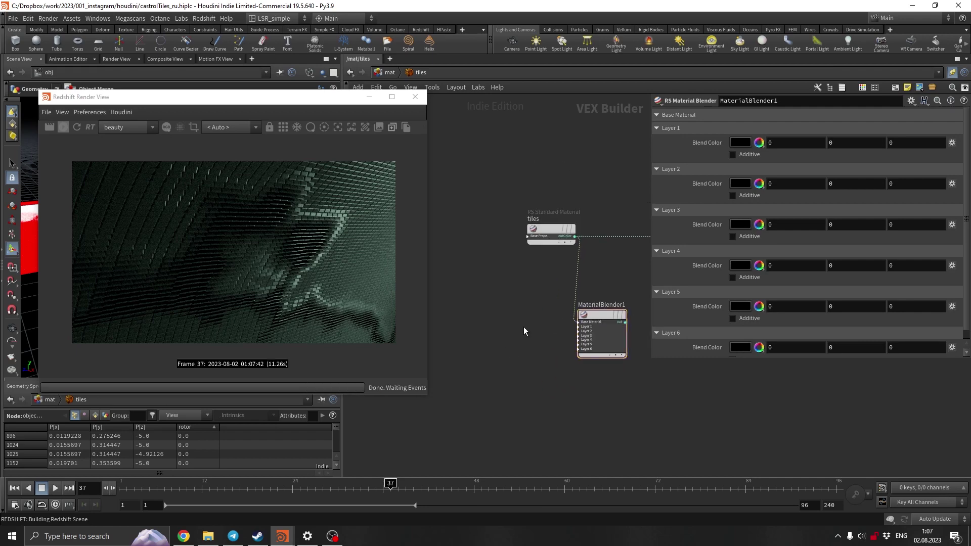
Step: Add an RS Standard Material beside the material blender and name it glass
key(Tab)
text(sta)
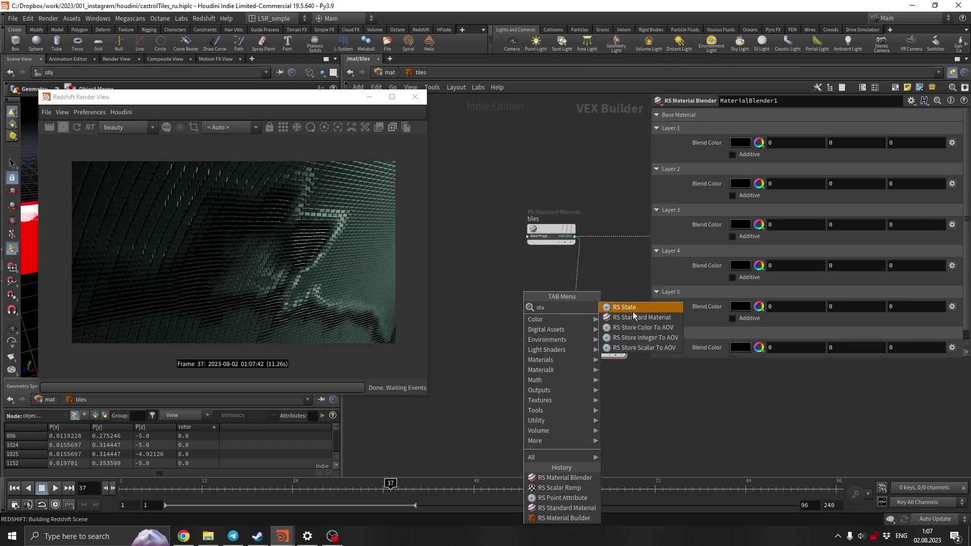
click(639, 317)
click(517, 350)
double_click(514, 334)
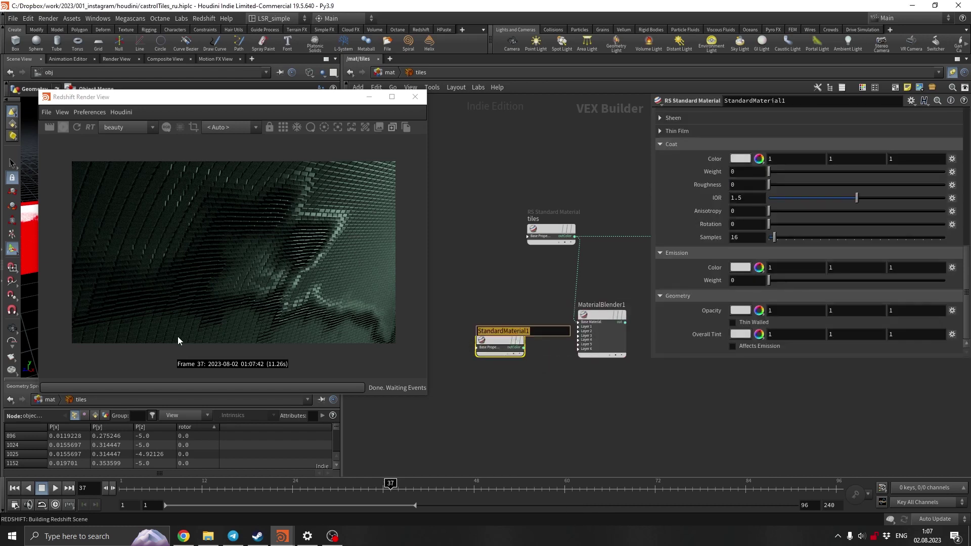
text(glass)
key(Return)
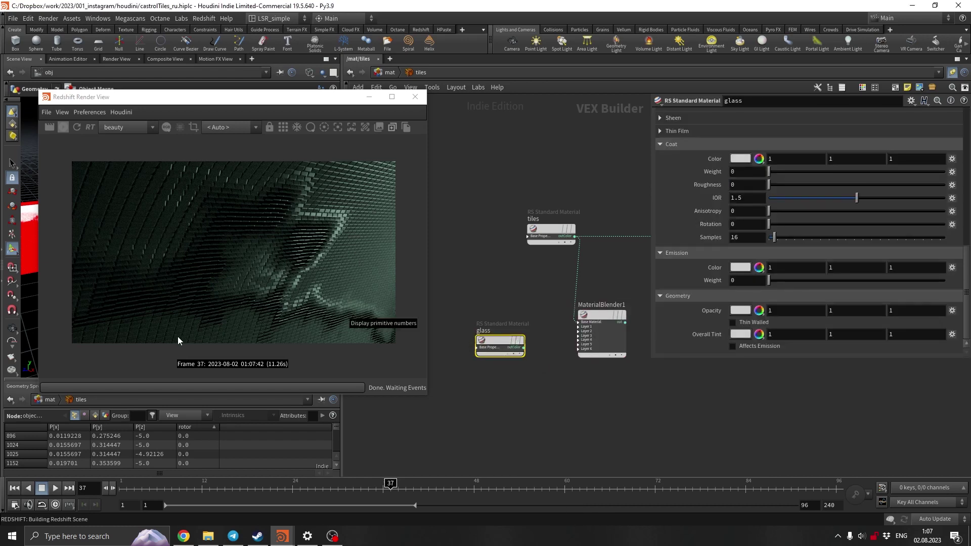
Step: Duplicate the glass material, place the copy above the original and rename it emissionGlass
key(ctrl+c)
key(ctrl+v)
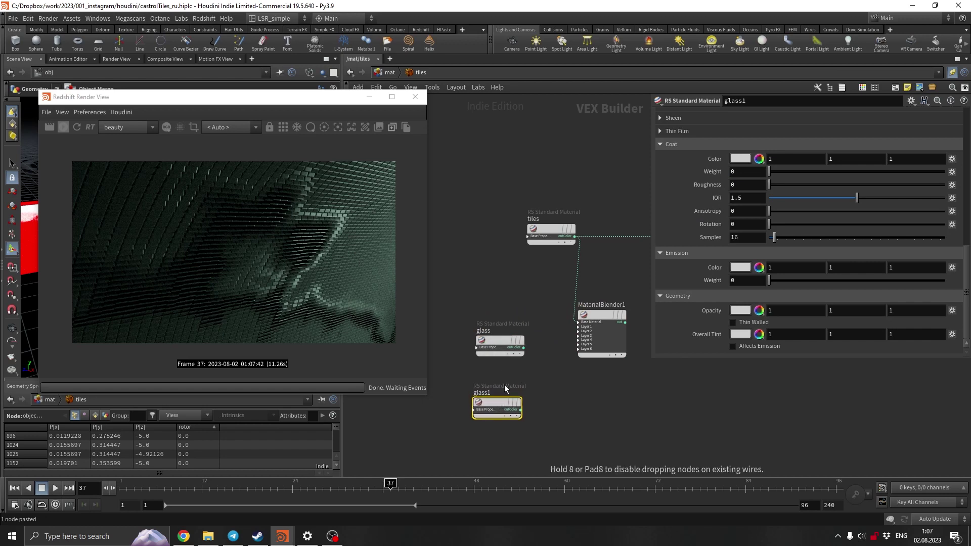
click(499, 412)
drag(499, 413, 499, 372)
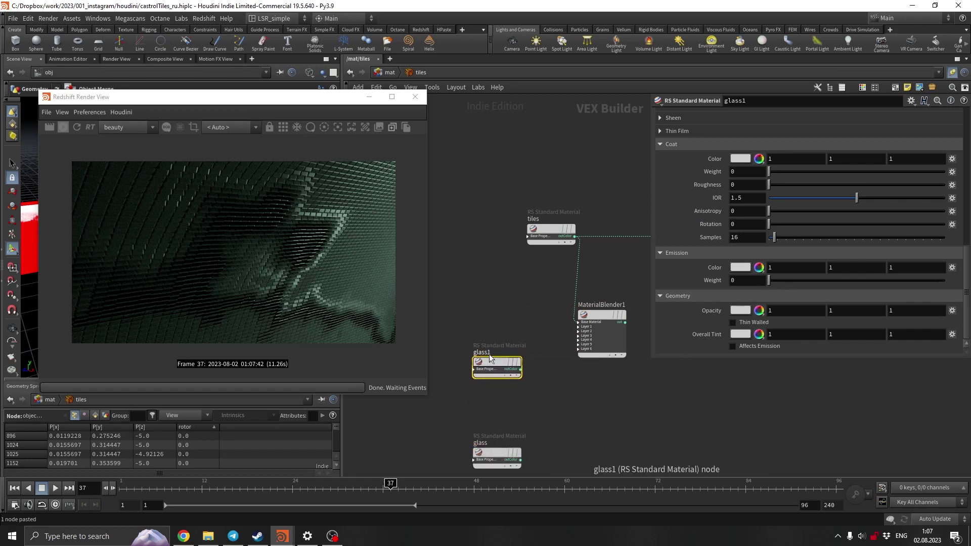
double_click(483, 352)
text(emi)
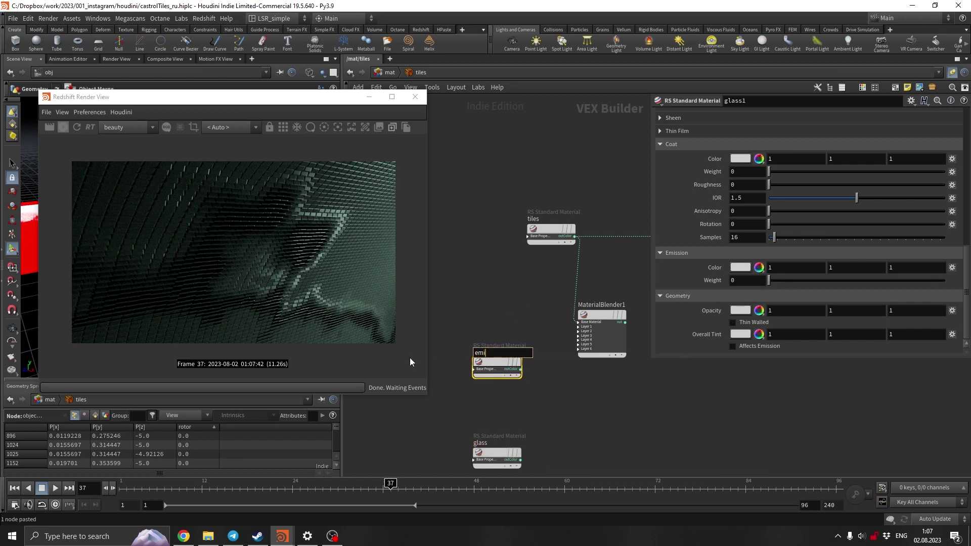
text(ssionGlass)
key(Return)
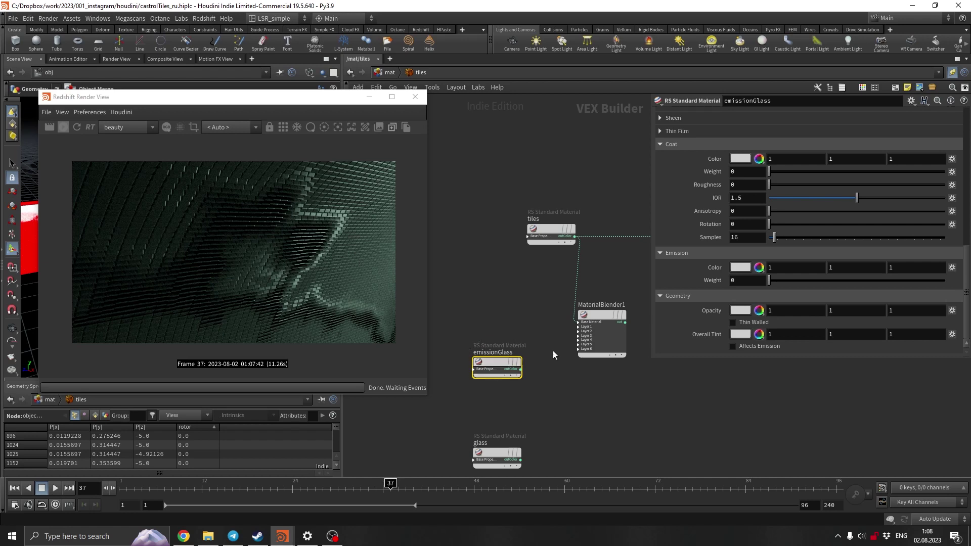
Step: Connect emissionGlass's outColor to the material blender's layerColor1 input and tidy the emissionGlass node's placement
scroll(553, 350, up, 3)
click(495, 385)
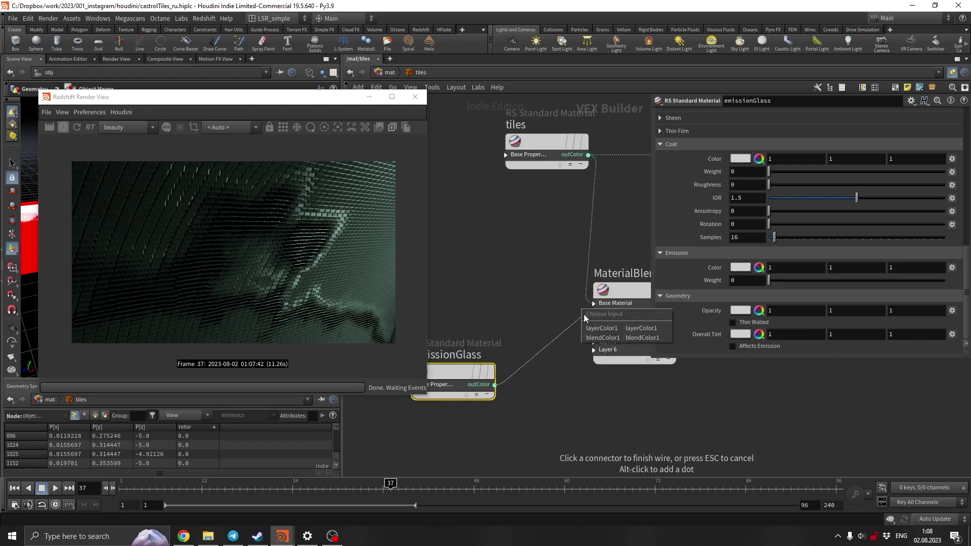
click(594, 311)
scroll(554, 358, down, 3)
drag(515, 345, 524, 308)
Step: Connect MaterialBlender1's output to the Surface input of redshift_material1, replacing the direct tiles connection
middle_drag(621, 318, 535, 334)
click(535, 334)
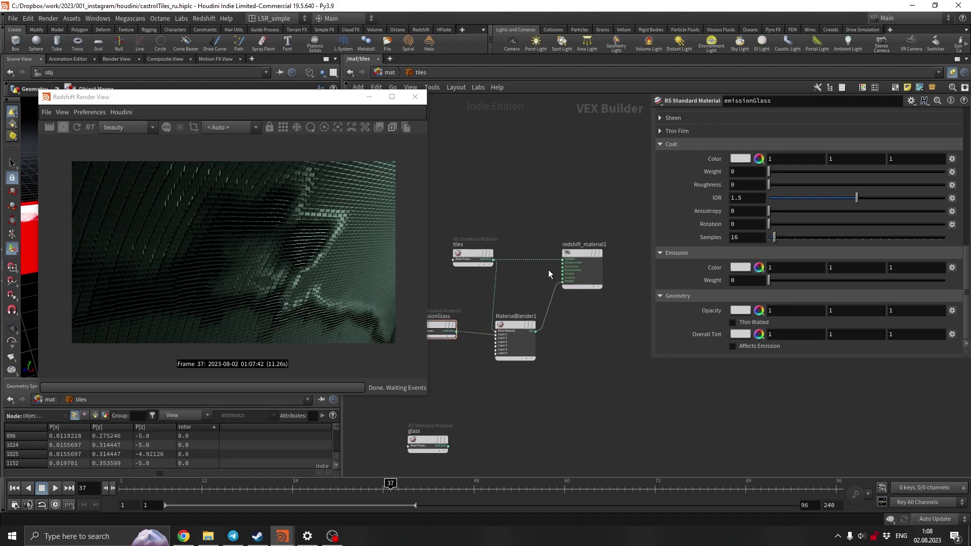
click(563, 259)
Step: Connect the glass material's outColor to the blender's layerColor2 input and line up the three material nodes in a column
middle_drag(535, 385, 625, 357)
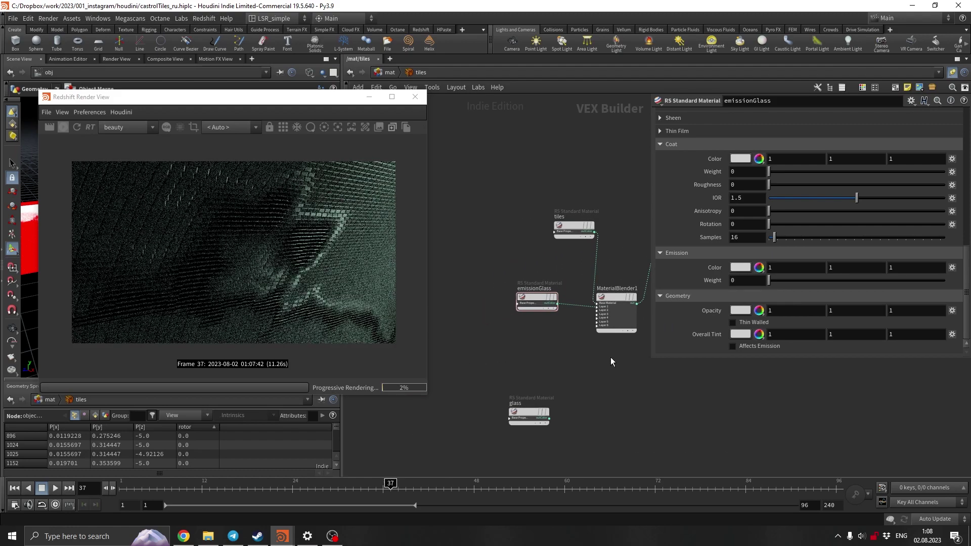
click(549, 418)
click(599, 320)
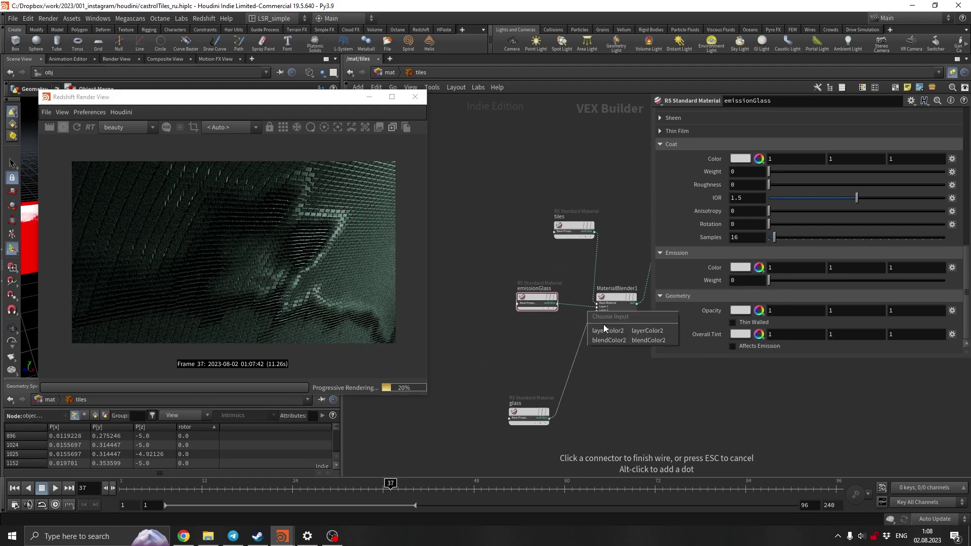
click(611, 330)
drag(533, 412, 541, 380)
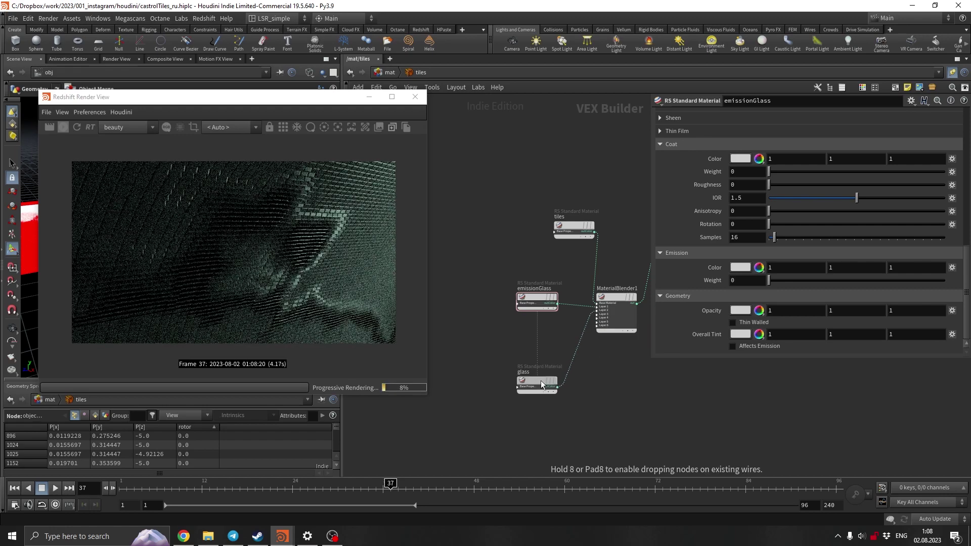
drag(575, 226, 539, 217)
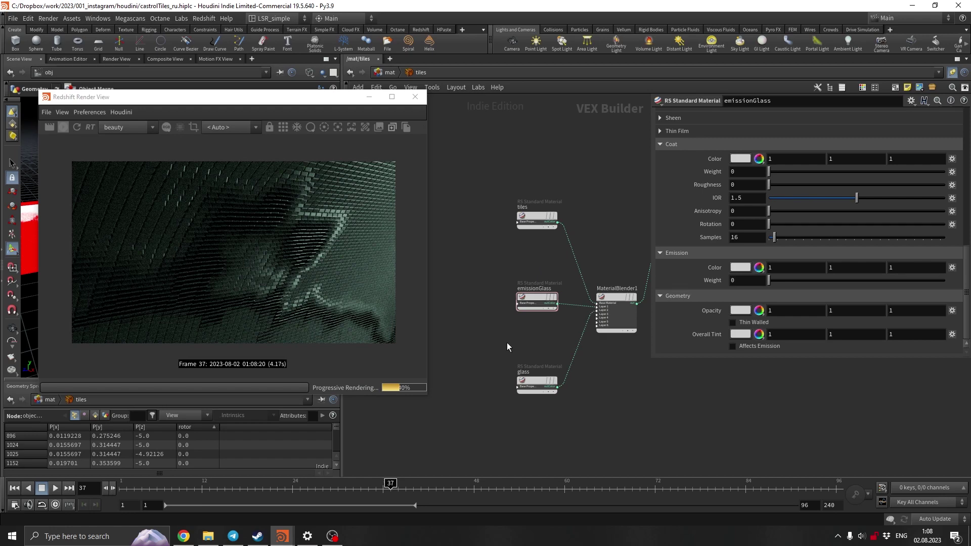
Step: Add an RS Point Attribute node and set its Attribute Name to rotor
key(Tab)
text(at)
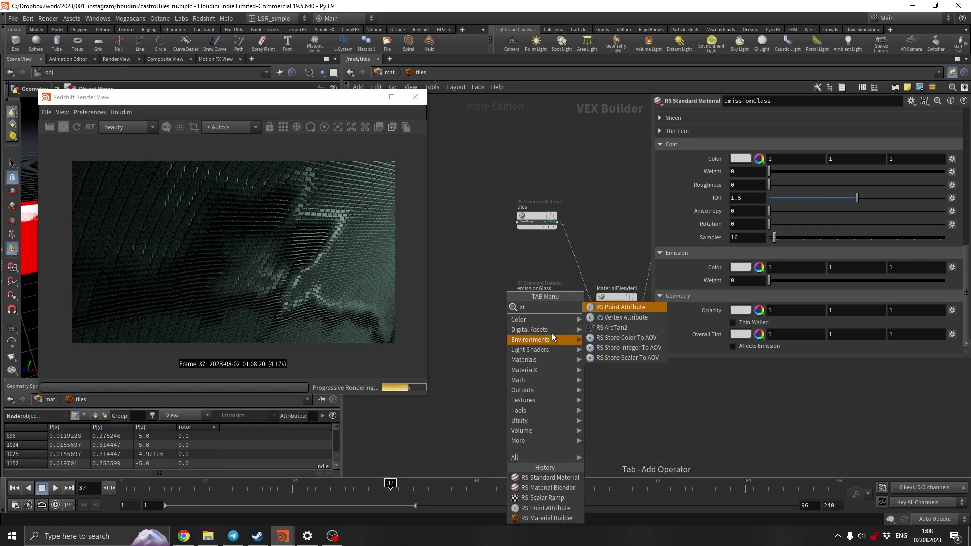
click(598, 309)
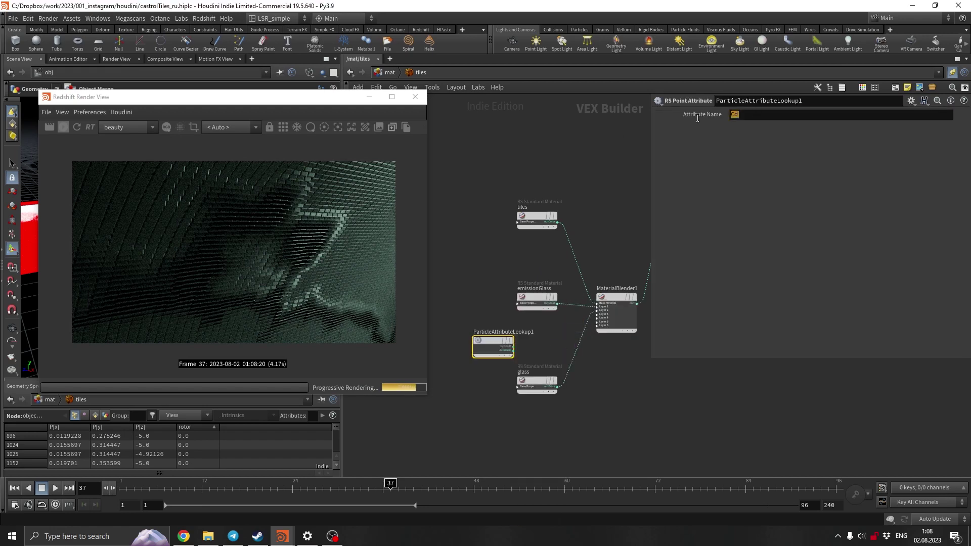
text(rotor)
key(Return)
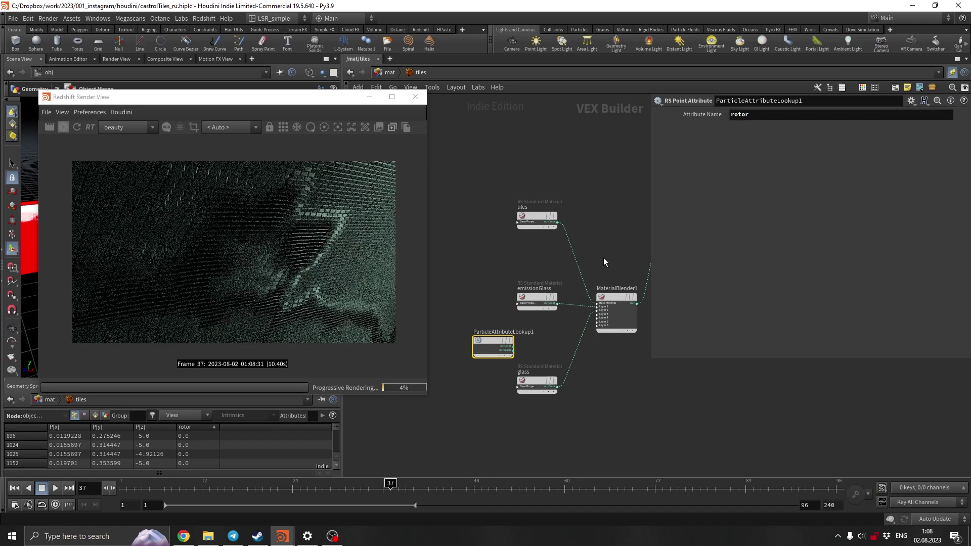
Step: Connect the point attribute's outScalar to the material blender's blendColor1 input and refresh the render preview
scroll(531, 349, up, 3)
click(490, 362)
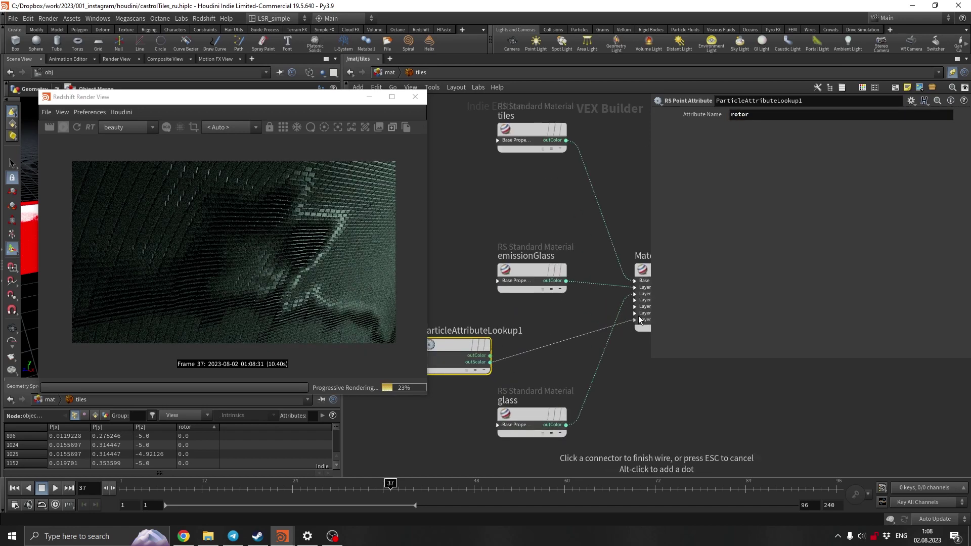
click(633, 288)
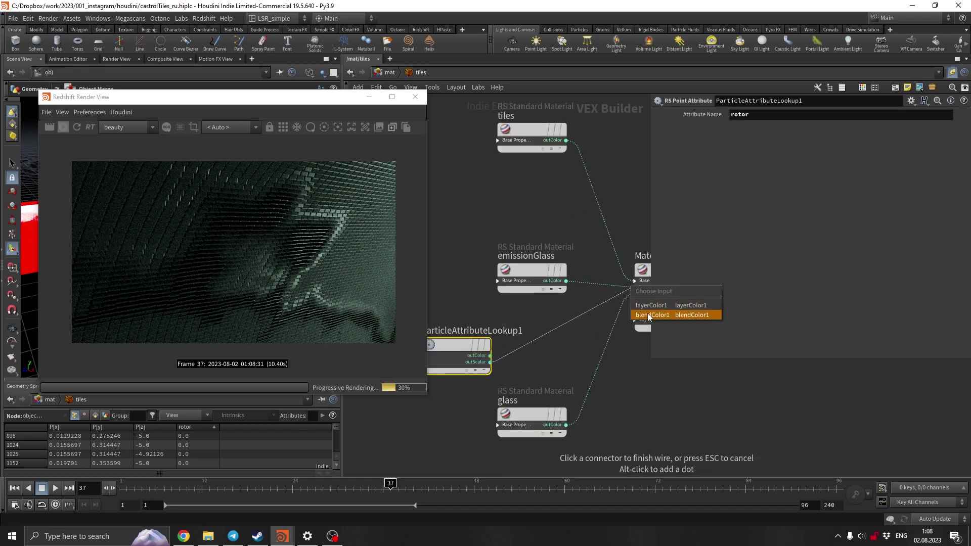
click(649, 316)
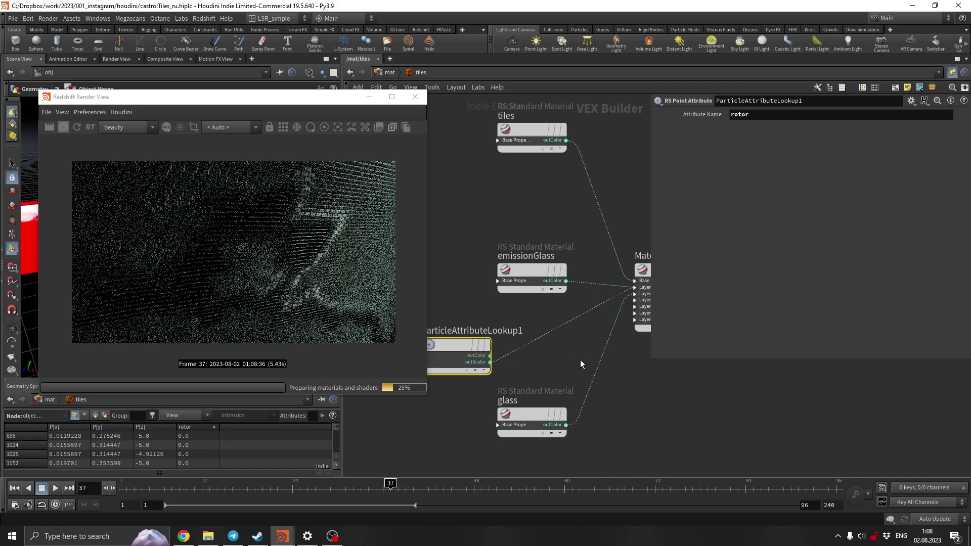
click(76, 128)
Step: Expand the blender's Layer 1 input group and rename the point attribute node to rotor
middle_drag(564, 353, 533, 346)
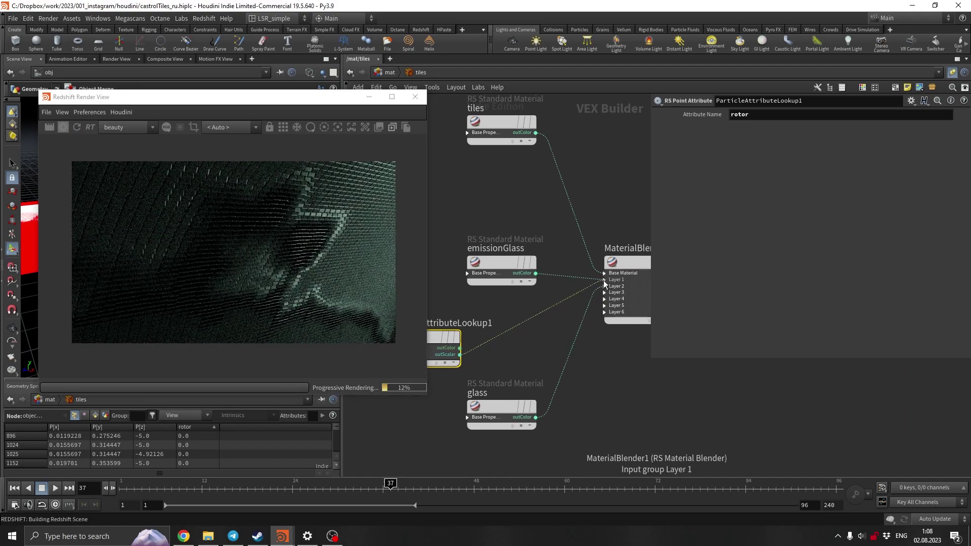
click(605, 280)
scroll(576, 329, down, 2)
double_click(524, 324)
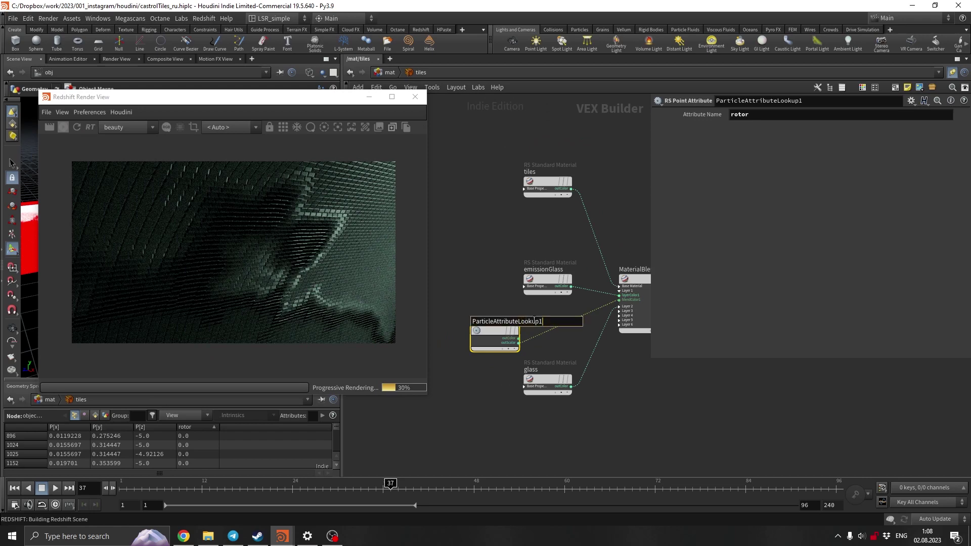
text(rotor)
key(Return)
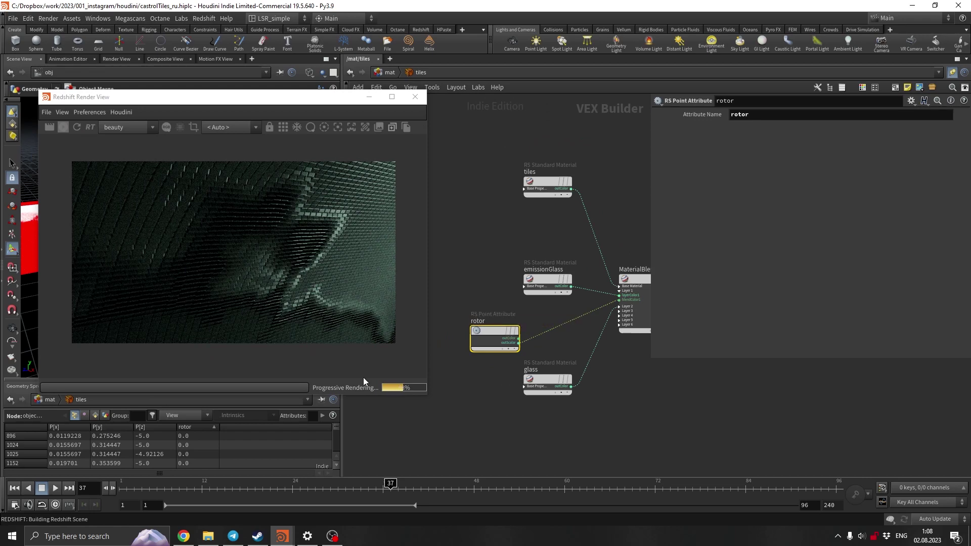
Step: Set the emissionGlass material's Emission Weight to 5
middle_drag(586, 427, 505, 433)
click(483, 262)
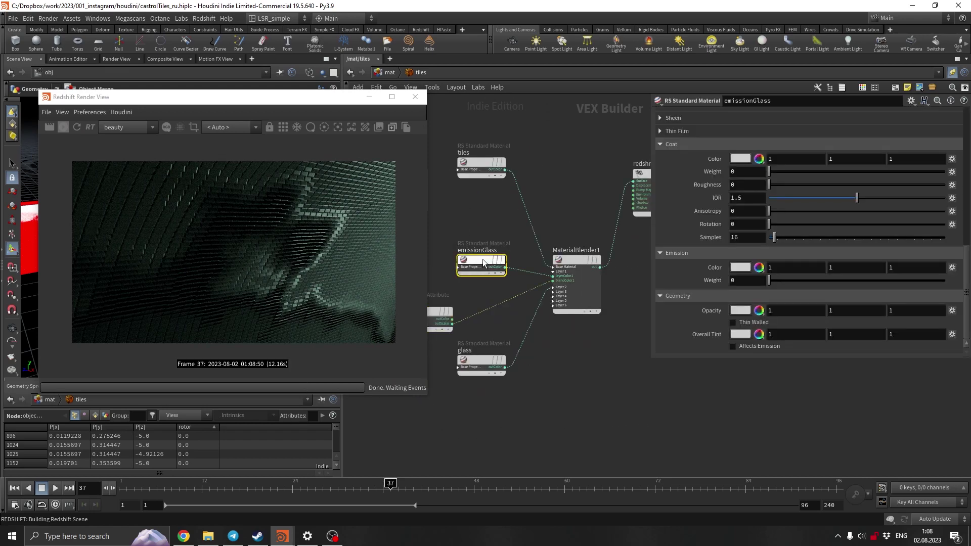
scroll(780, 203, down, 2)
scroll(766, 208, up, 2)
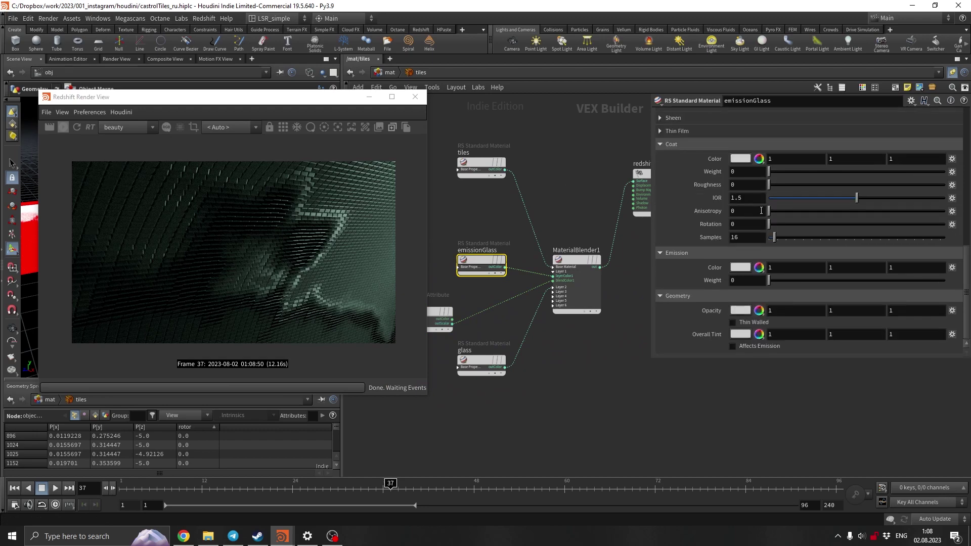
text(5)
key(Return)
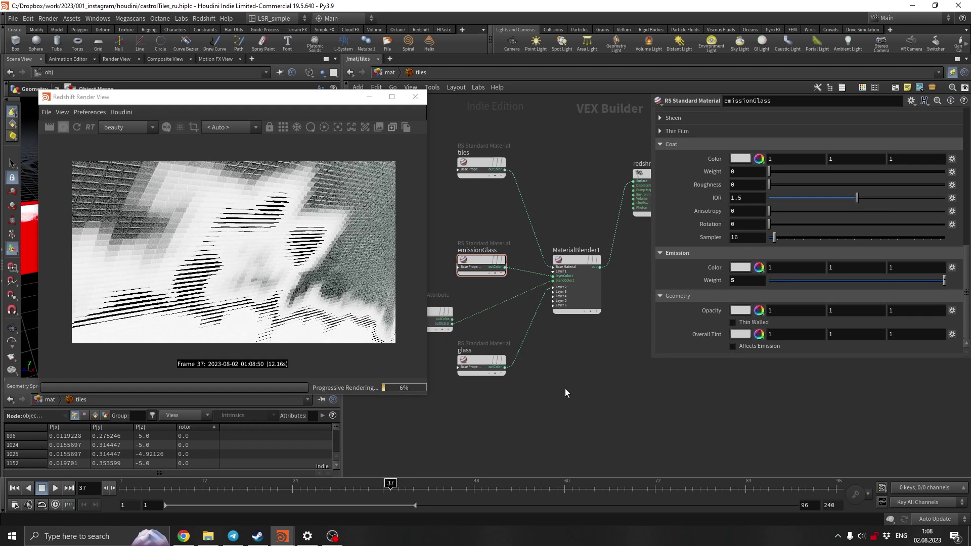
Step: Move the tiles, emissionGlass and rotor nodes farther from the material blender to make room between them
middle_drag(561, 372, 646, 377)
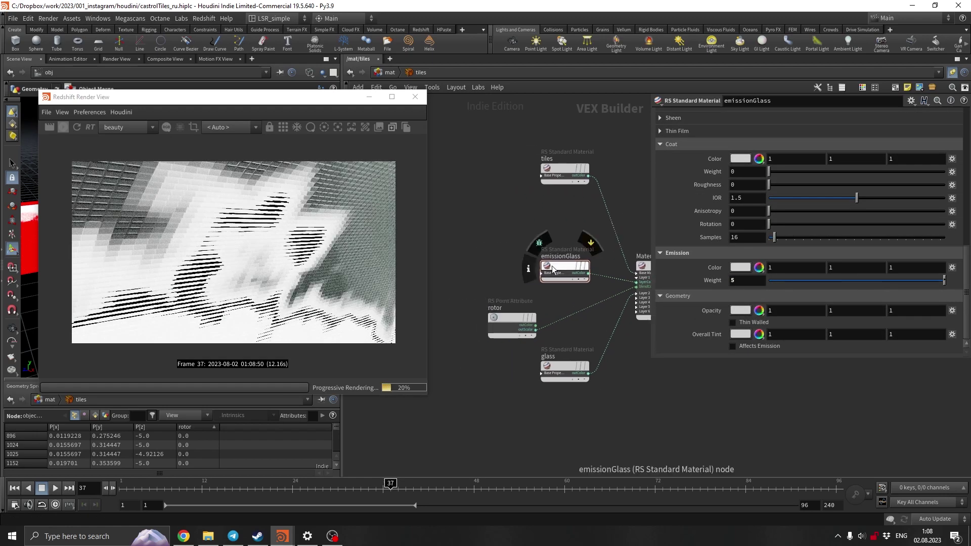
drag(496, 150, 518, 231)
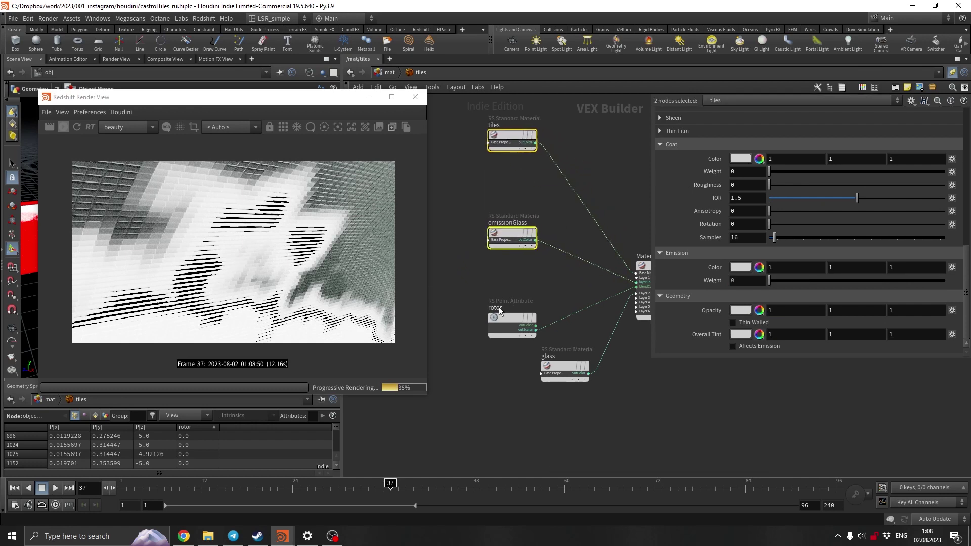
drag(509, 317, 488, 317)
click(506, 381)
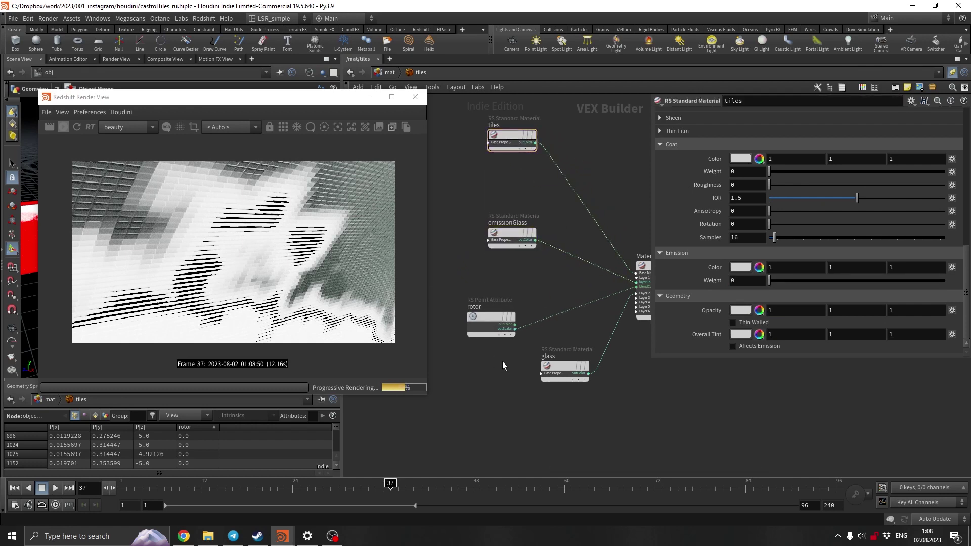
Step: Insert an RS Scalar Ramp on the wire between the rotor attribute and the material blender
key(Tab)
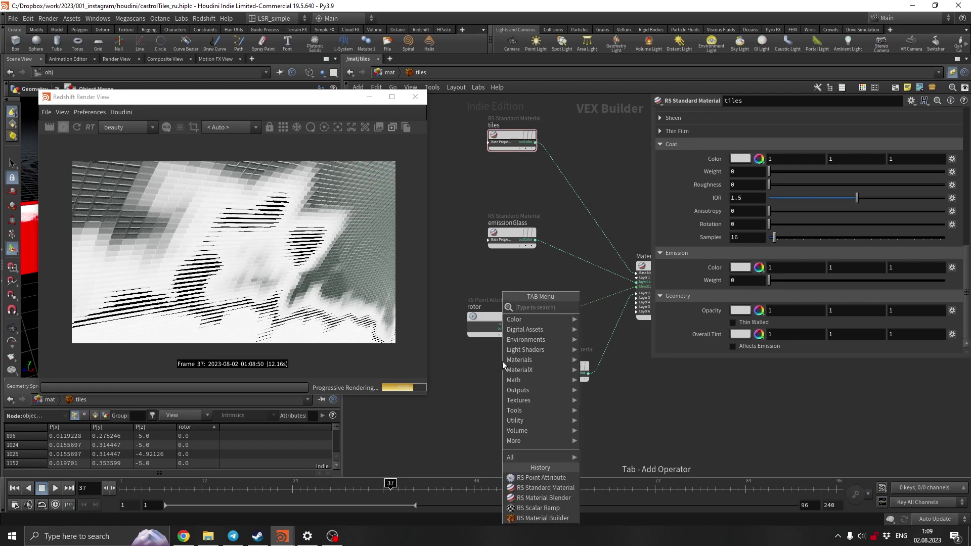
text(ramp)
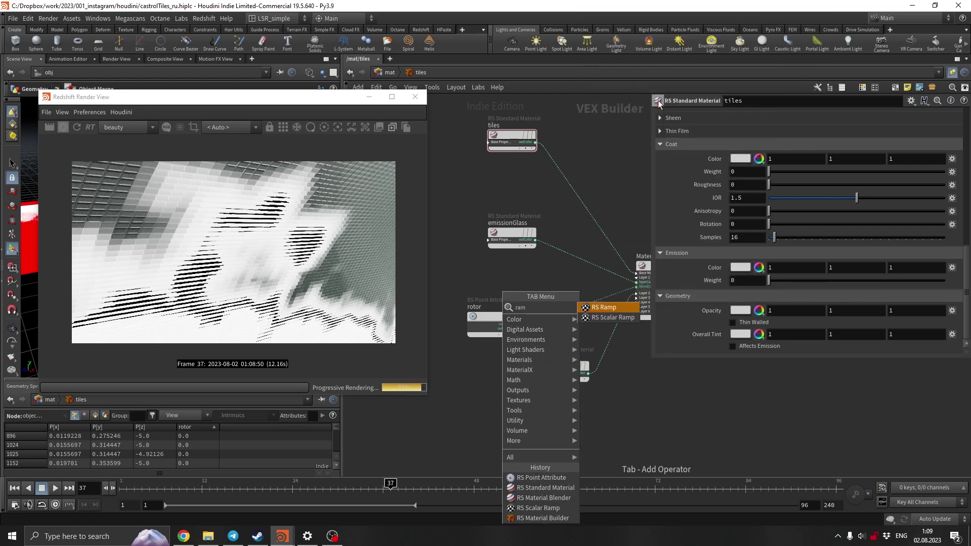
click(611, 319)
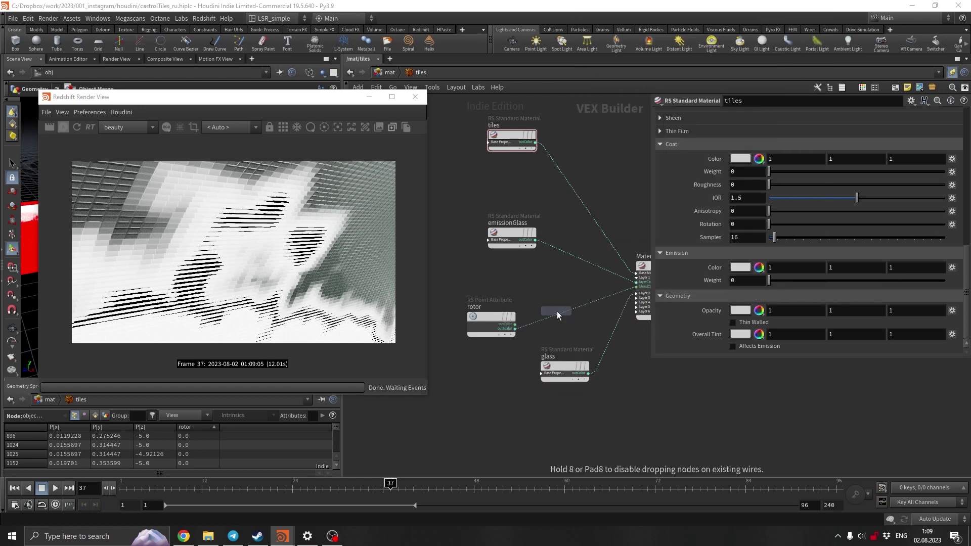
click(558, 312)
Step: Shape the scalar ramp into a narrow peak, with value 0 at position 0 and about 0.19 and value 1 between them
drag(690, 289, 741, 292)
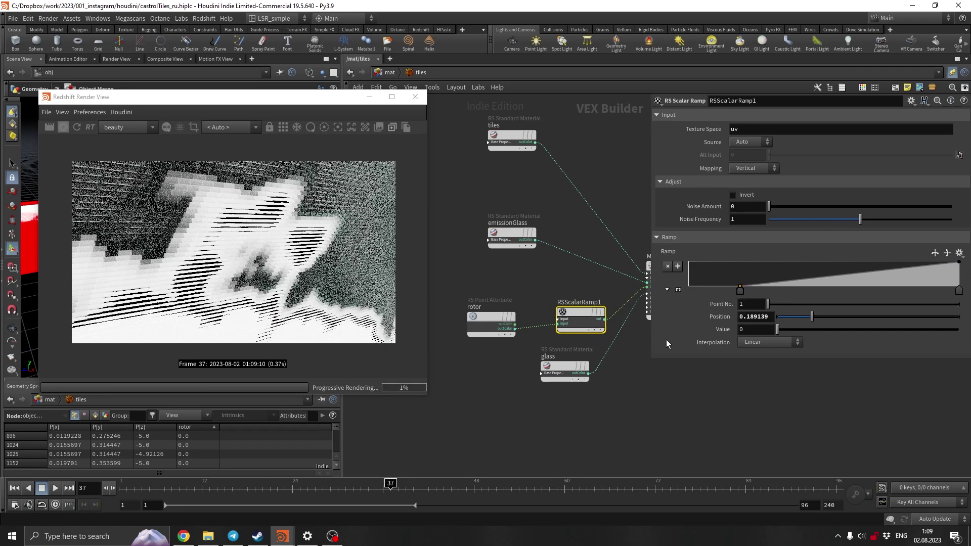
drag(960, 291, 851, 290)
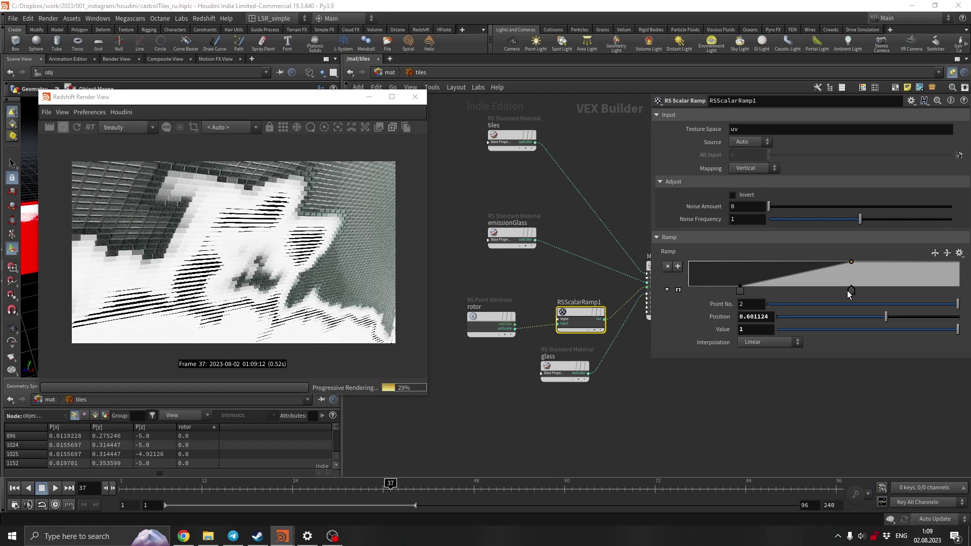
drag(851, 291, 714, 286)
click(689, 287)
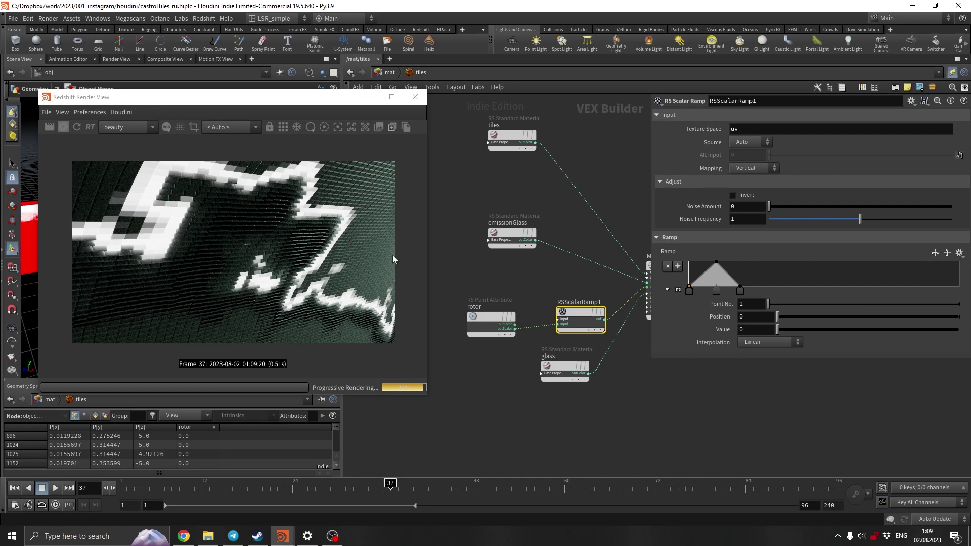
Step: Lower the emissionGlass material's Emission Weight to 3
middle_drag(543, 229, 510, 227)
click(480, 256)
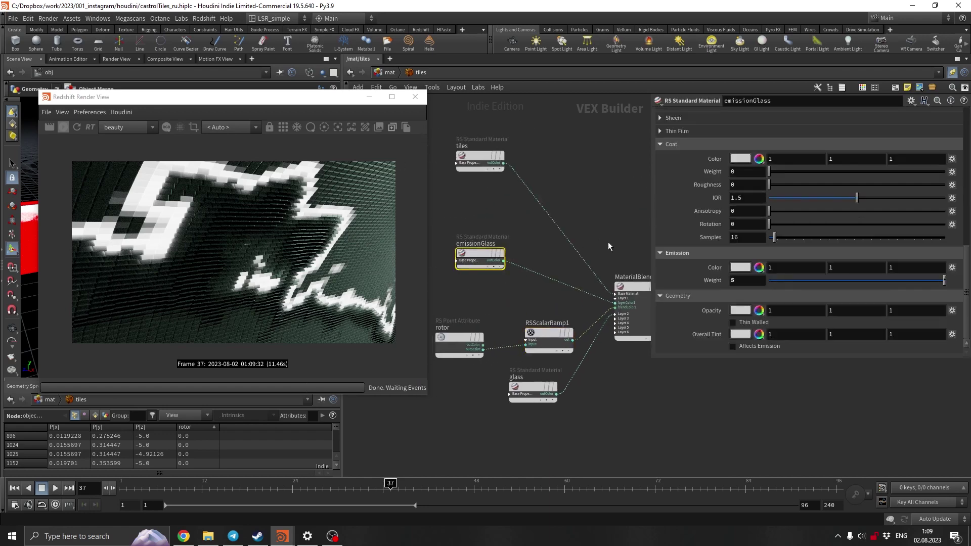
key(Return)
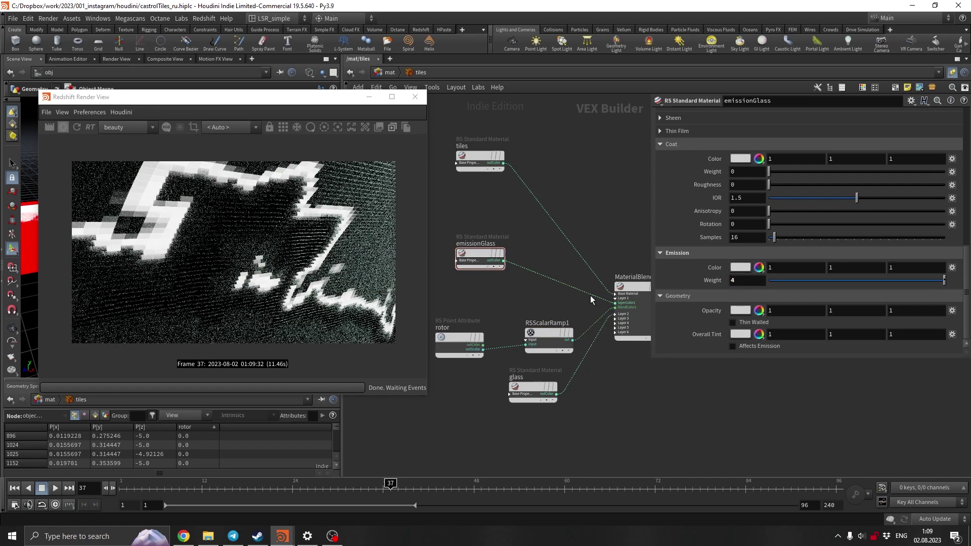
key(ctrl+z)
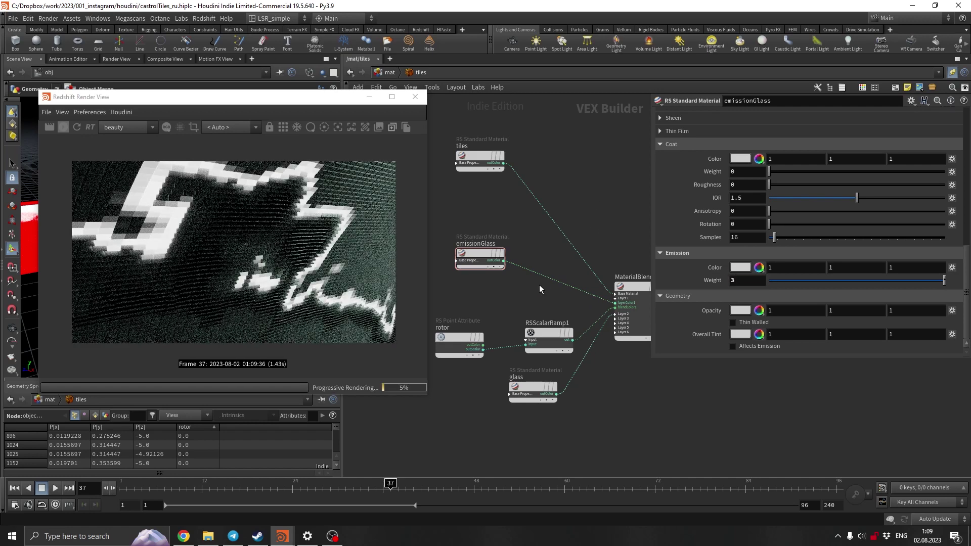
Step: Promote the emissionGlass material's Emission Color to a parameter node and expose the node's inputs
scroll(710, 244, up, 3)
scroll(705, 241, down, 3)
middle_drag(494, 303, 487, 266)
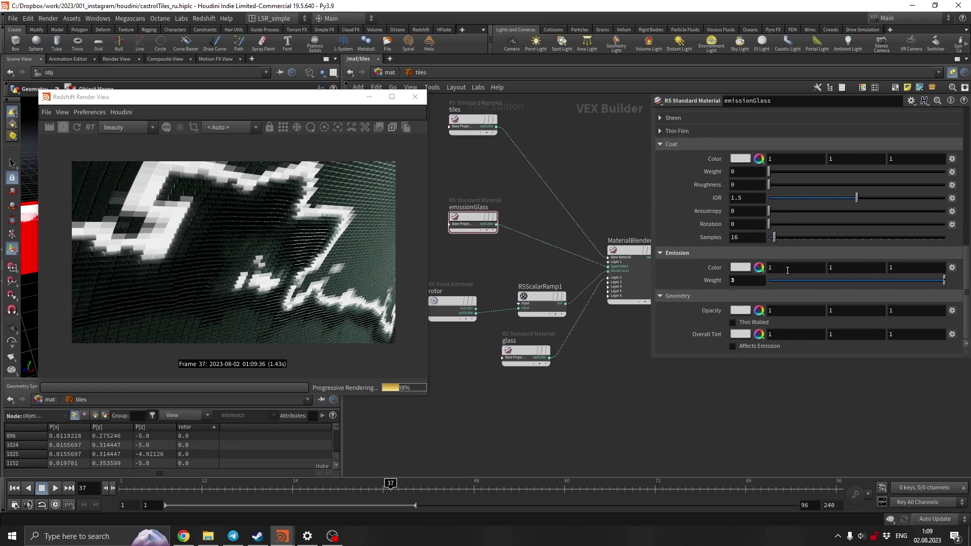
click(953, 268)
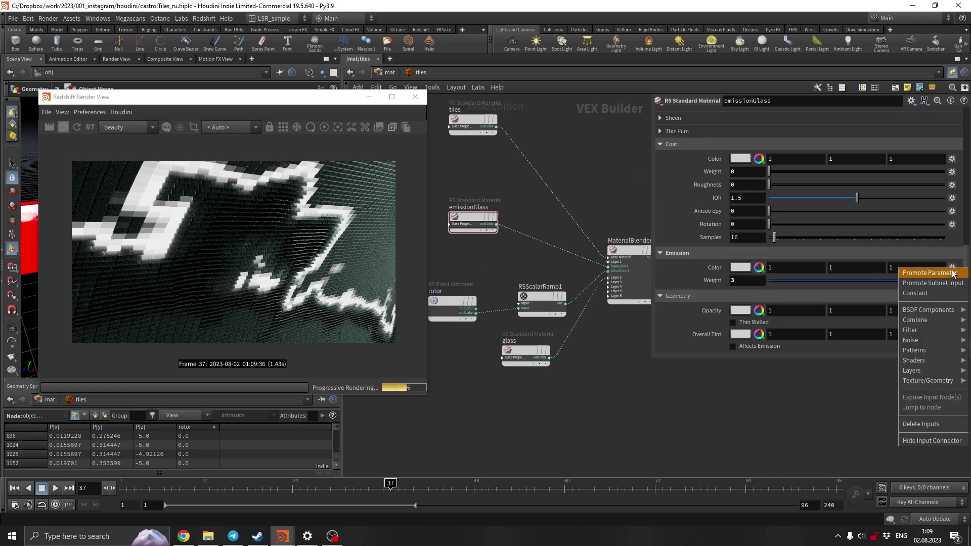
click(911, 277)
middle_drag(498, 265, 564, 264)
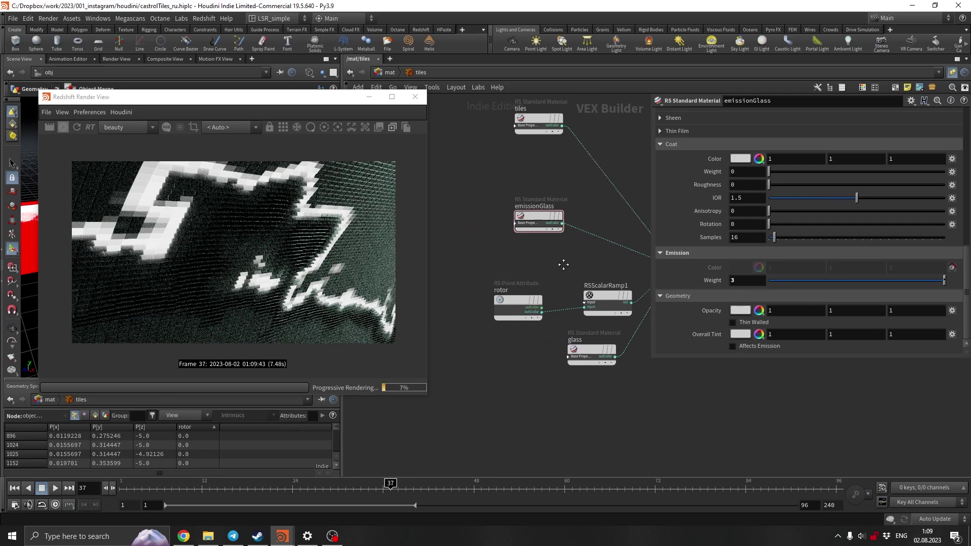
click(515, 226)
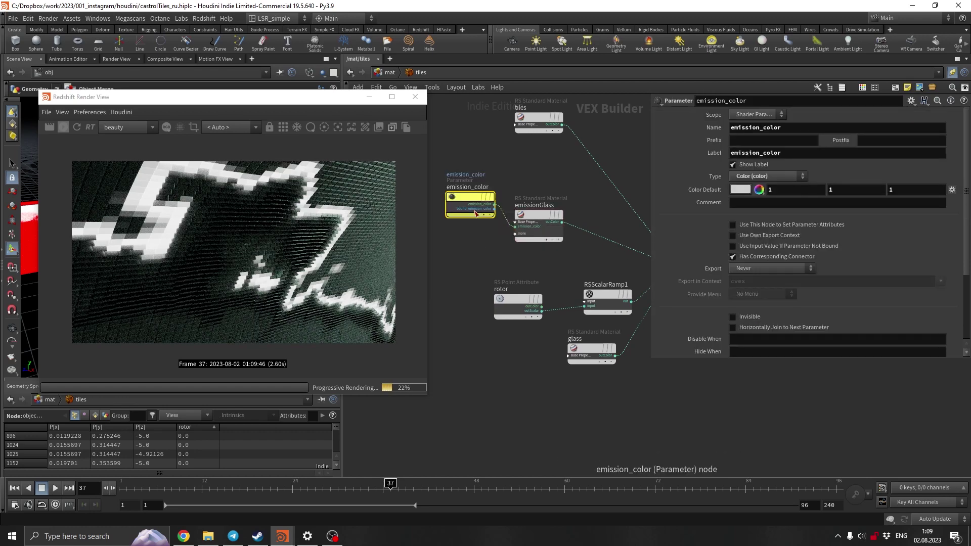
Step: Move the rotor node aside and add an RS Ramp between it and the emission_color node
middle_drag(469, 245, 534, 246)
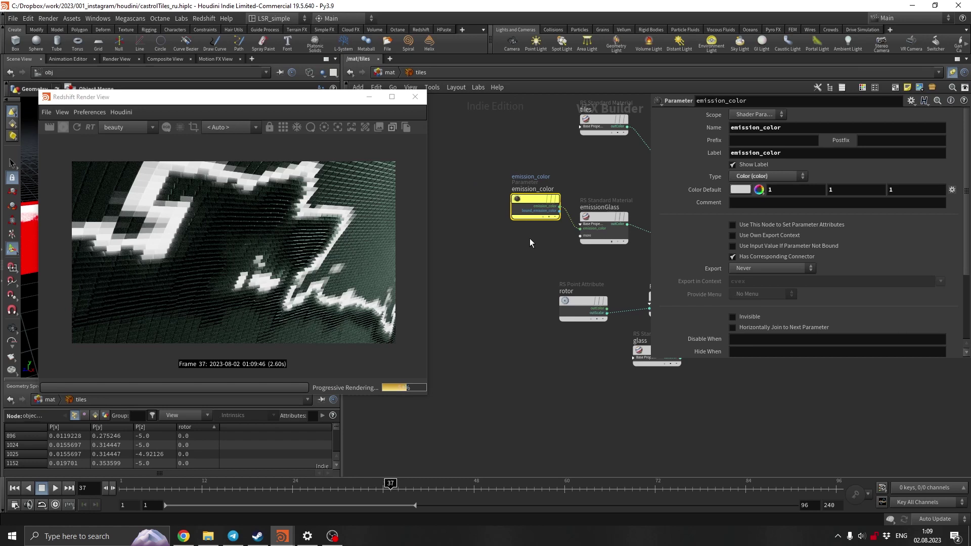
drag(578, 299, 490, 289)
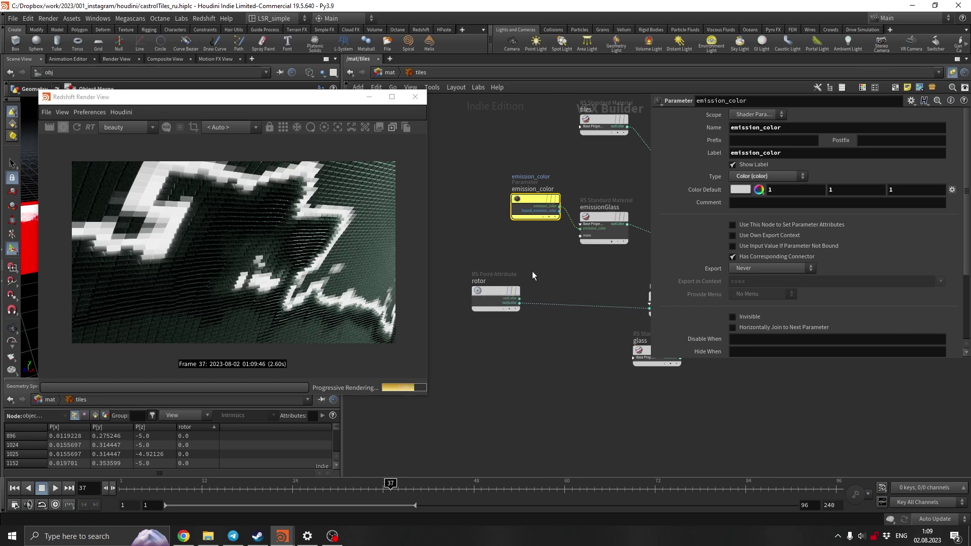
key(Tab)
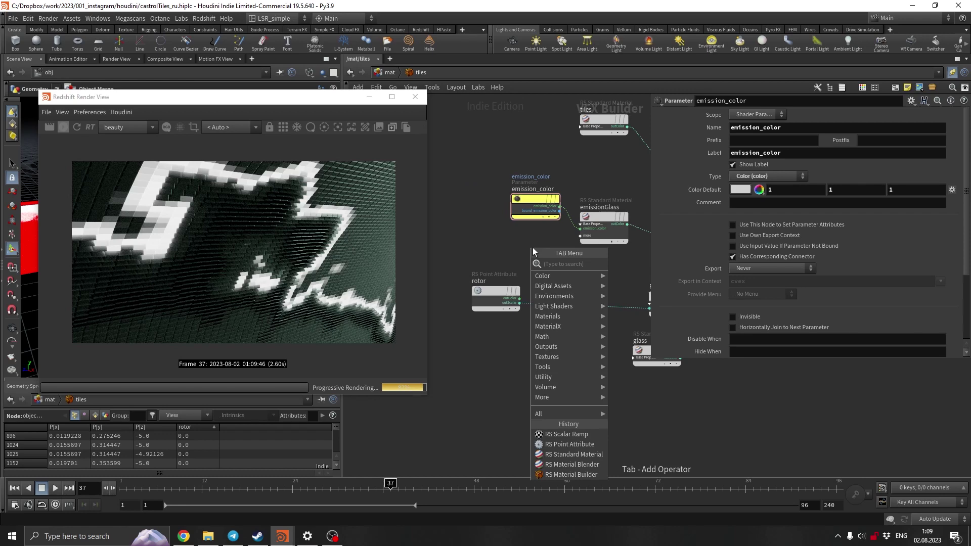
text(ram)
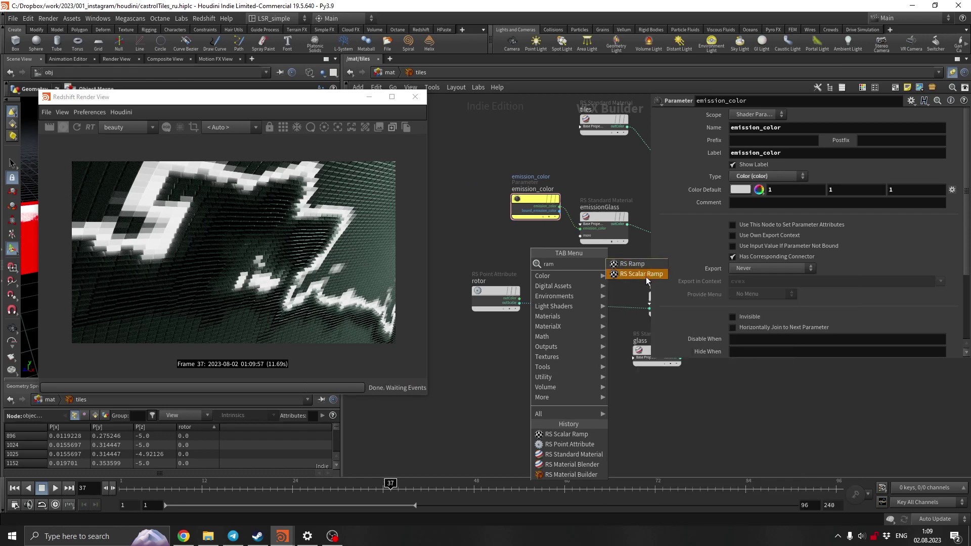
click(632, 263)
click(518, 251)
Step: Wire the rotor's scalar output into the RS Ramp's second input and the ramp's color output into emissionGlass's emission_color input
click(520, 302)
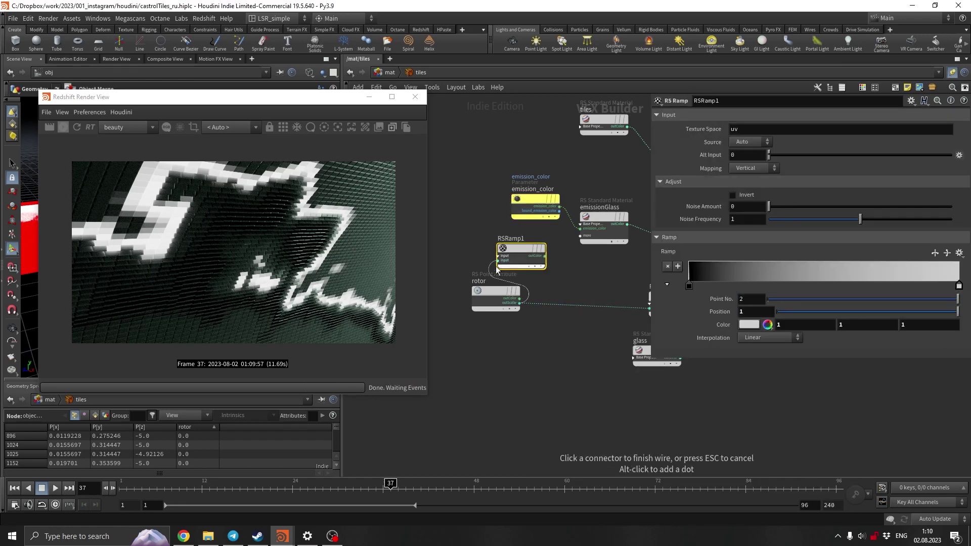
click(500, 260)
click(546, 256)
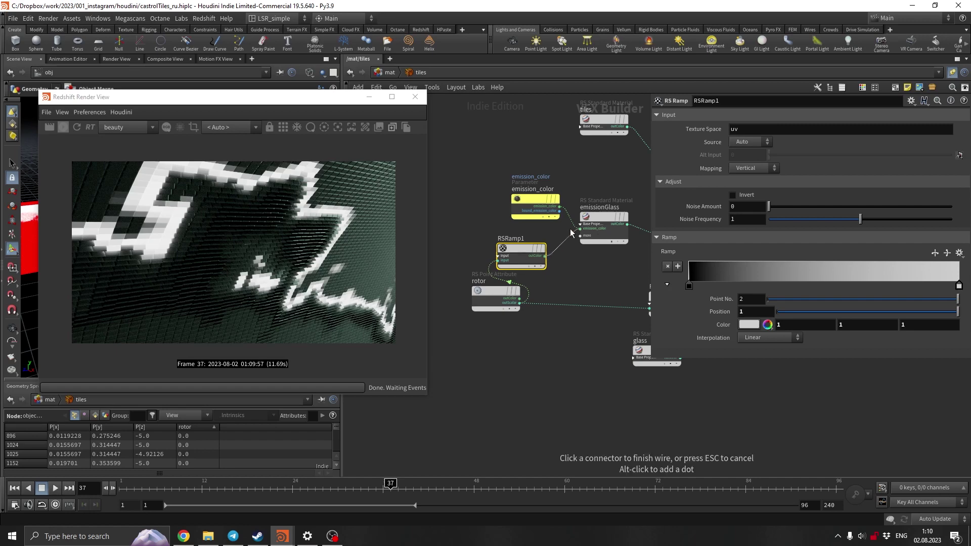
click(581, 229)
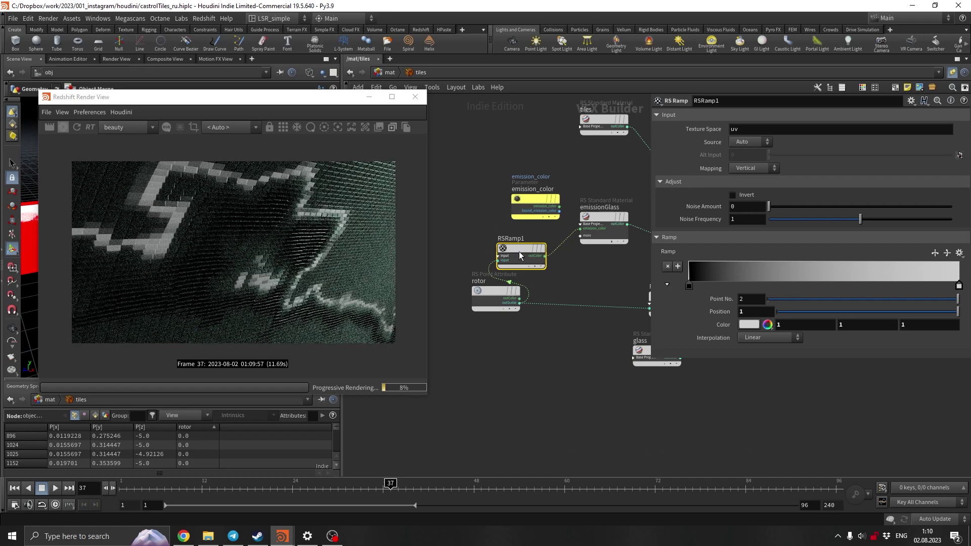
Step: Set the RS Ramp's first point to a green color of 0, 1, 0.5
click(689, 286)
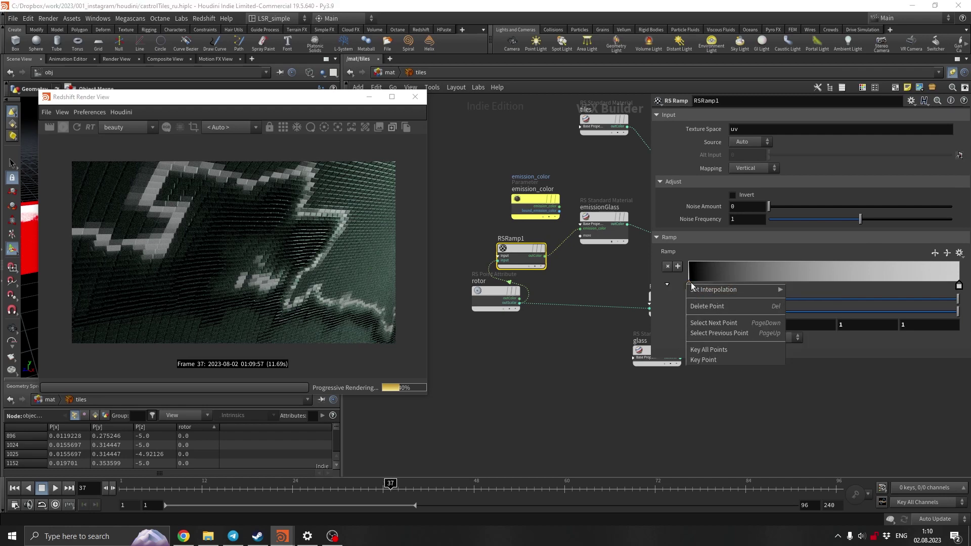
click(750, 327)
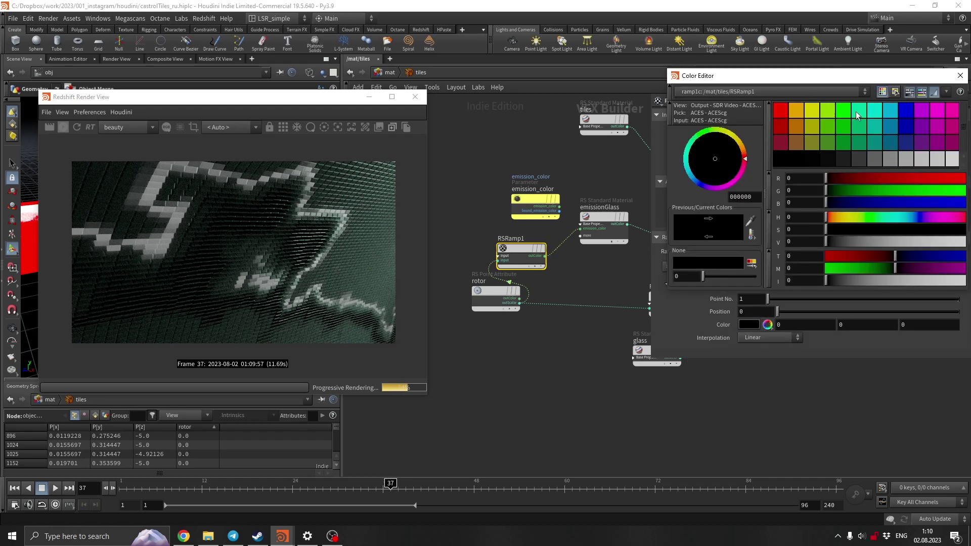
click(855, 114)
click(960, 76)
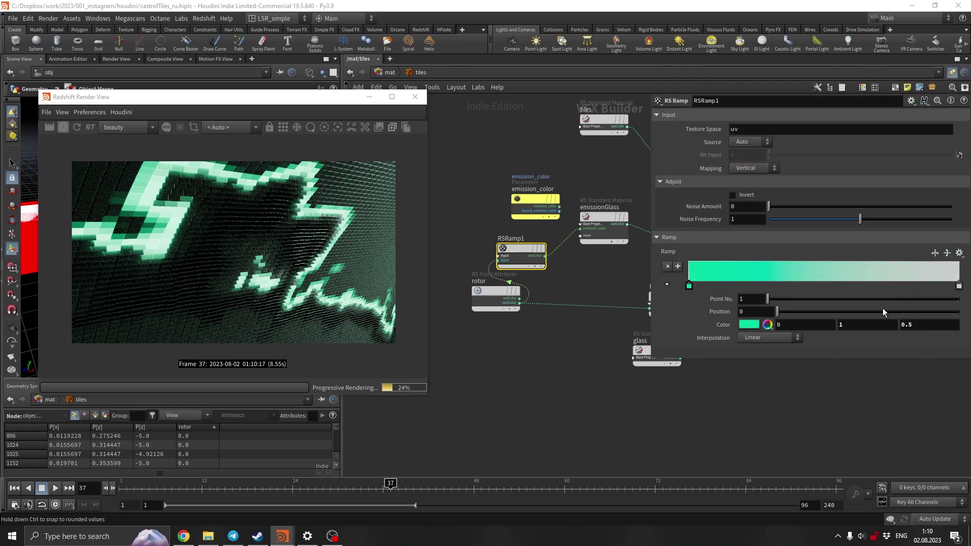
Step: Rearrange the color ramp with white at position 0 and green at about 0.1, checking the render at frames 26 and 40
drag(960, 286, 673, 287)
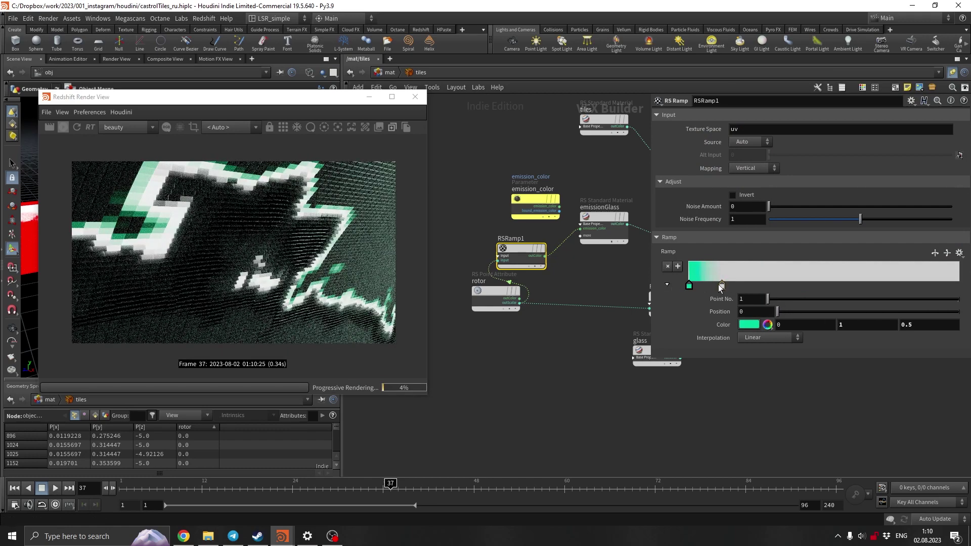
drag(389, 484, 307, 483)
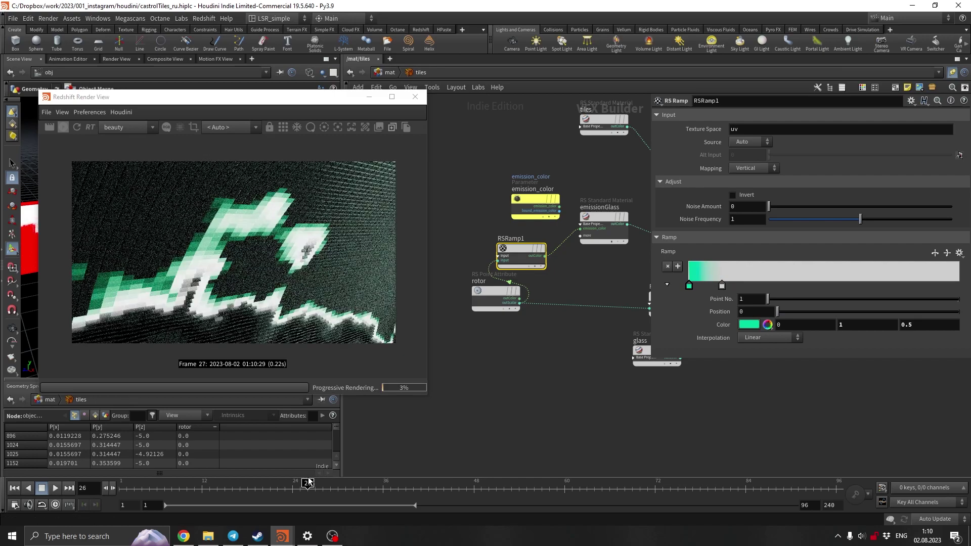
mouse_move(689, 286)
mouse_down()
mouse_move(742, 281)
mouse_move(675, 286)
mouse_up()
drag(308, 483, 413, 484)
drag(745, 285, 715, 282)
Step: Move the rotor and RSRamp1 nodes to tidy their wiring to emissionGlass
drag(488, 295, 452, 323)
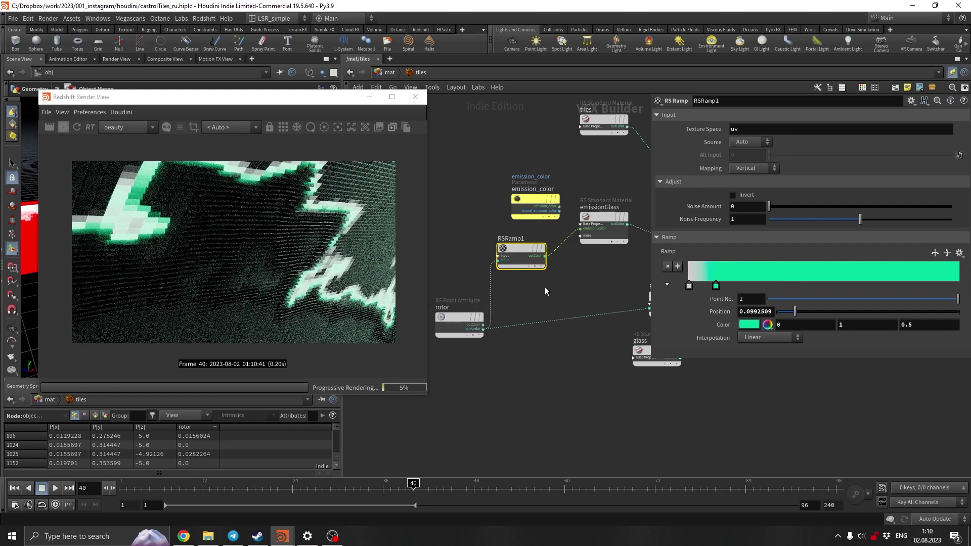
drag(521, 251, 527, 253)
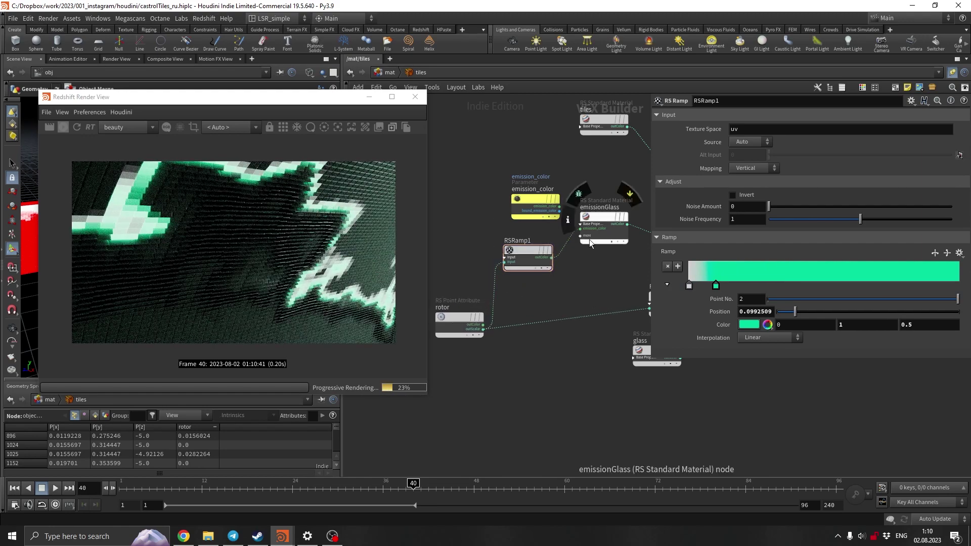
Step: Change RSScalarRamp1's interpolation to Monotone Cubic and move its end point to position about 0.37
middle_drag(645, 309, 578, 312)
click(585, 309)
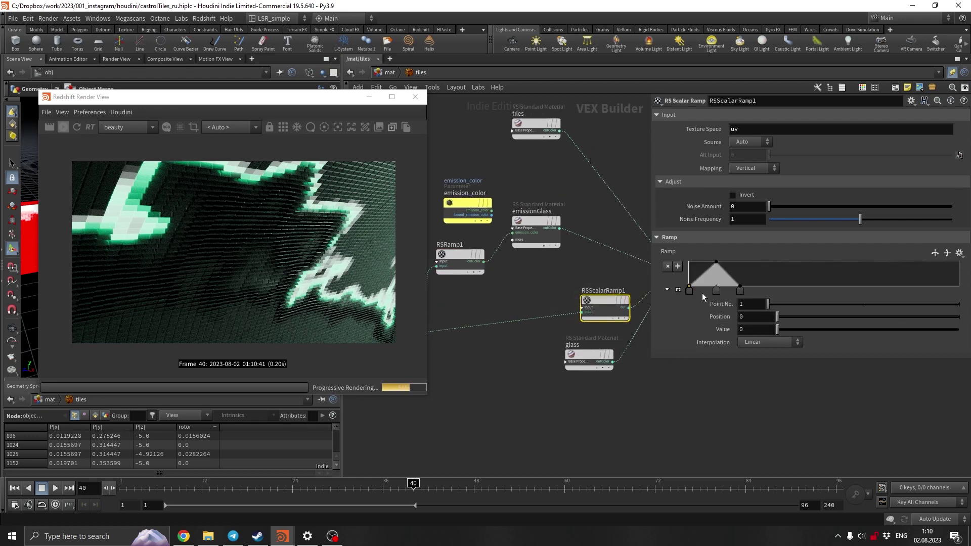
click(720, 289)
click(775, 343)
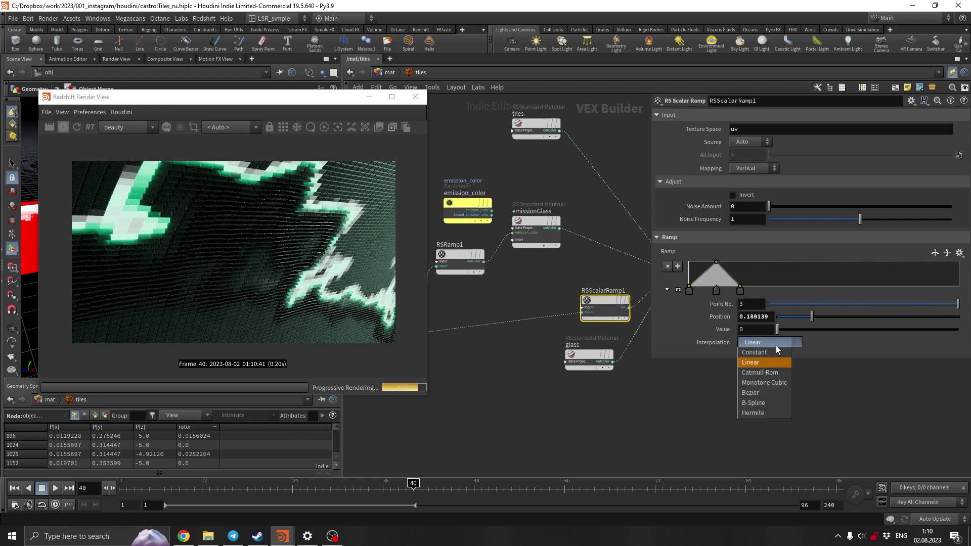
click(765, 383)
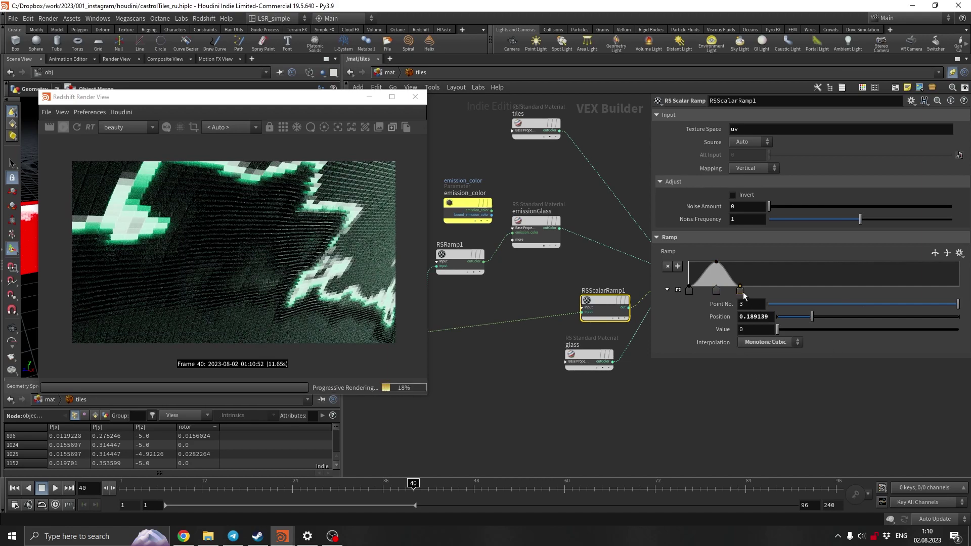
drag(741, 291, 790, 291)
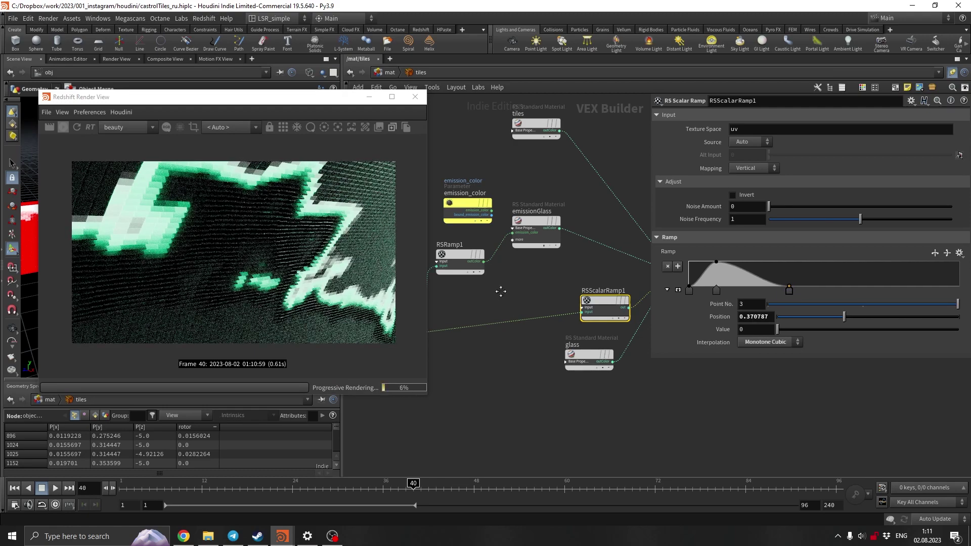
Step: Add a third point to RSRamp1, color it cyan (0, 0.866667, 1) and place it at position about 0.35
middle_drag(500, 291, 501, 270)
click(502, 270)
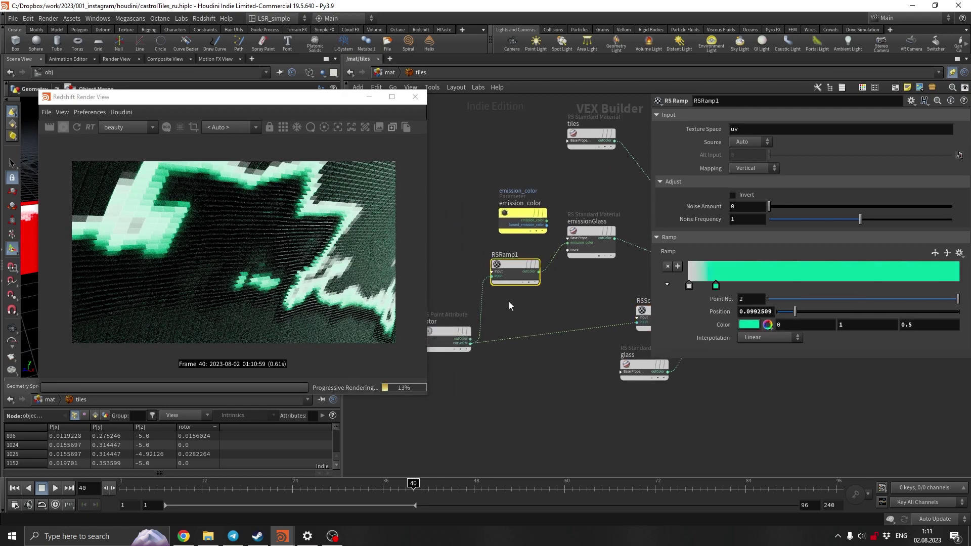
click(737, 277)
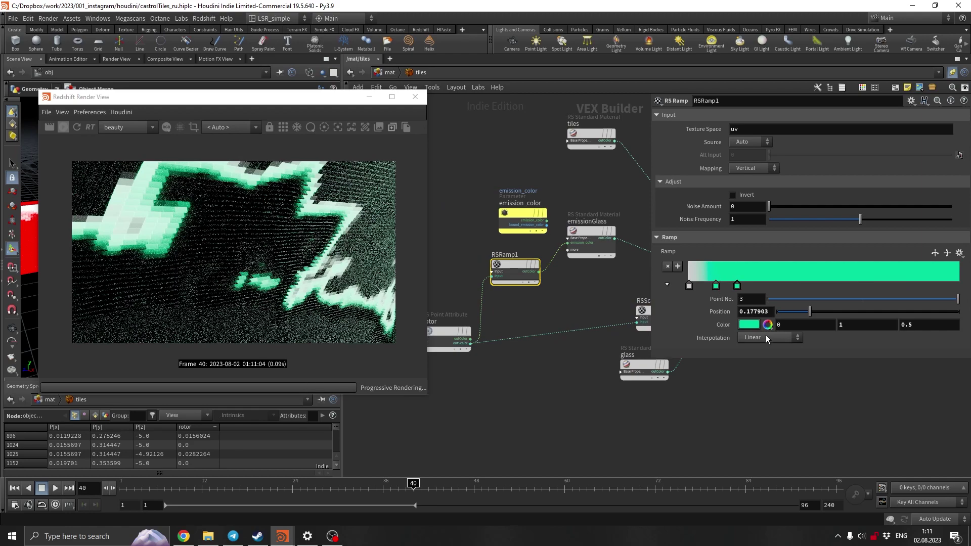
click(768, 325)
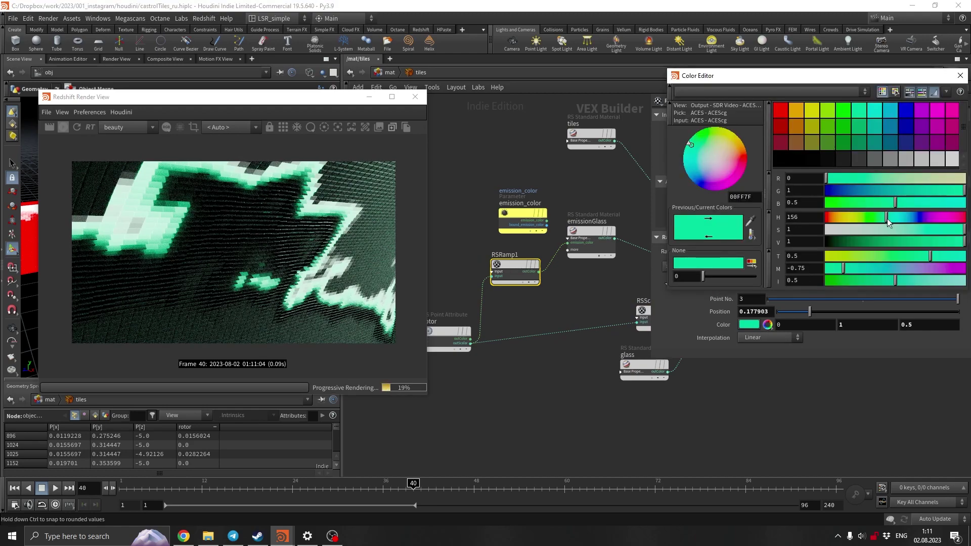
drag(888, 222, 900, 219)
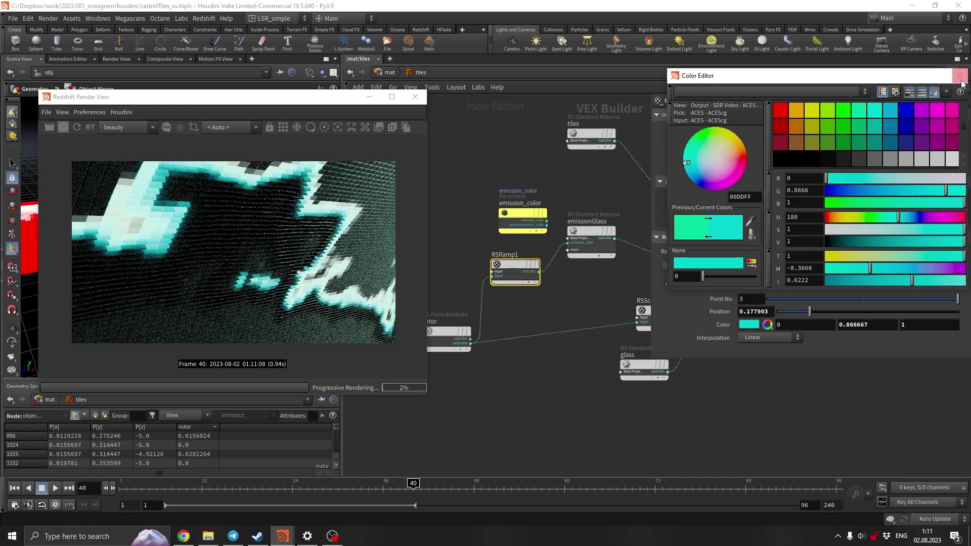
click(960, 77)
drag(737, 286, 783, 282)
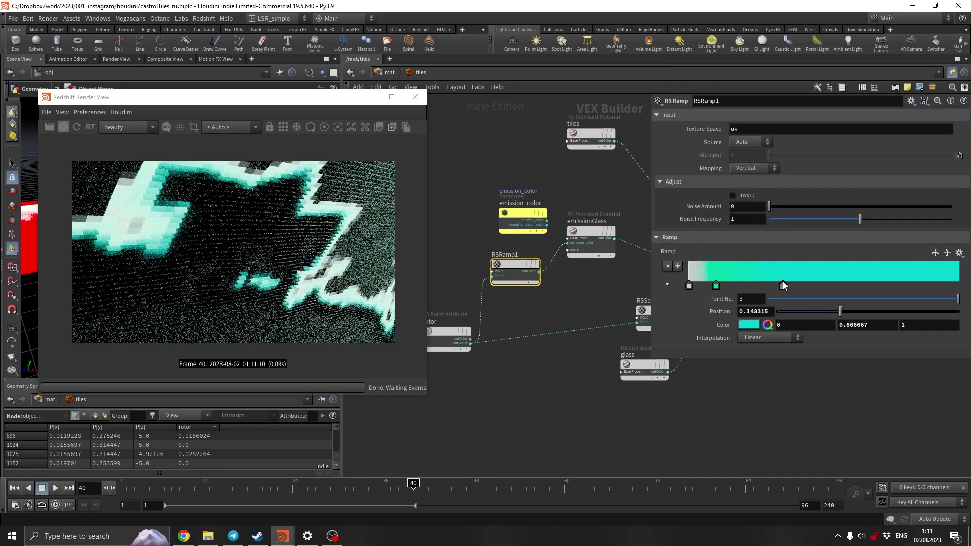
Step: Shift RSRamp1's green point to position about 0.2
mouse_move(717, 286)
mouse_down()
mouse_move(755, 285)
mouse_move(724, 281)
mouse_up()
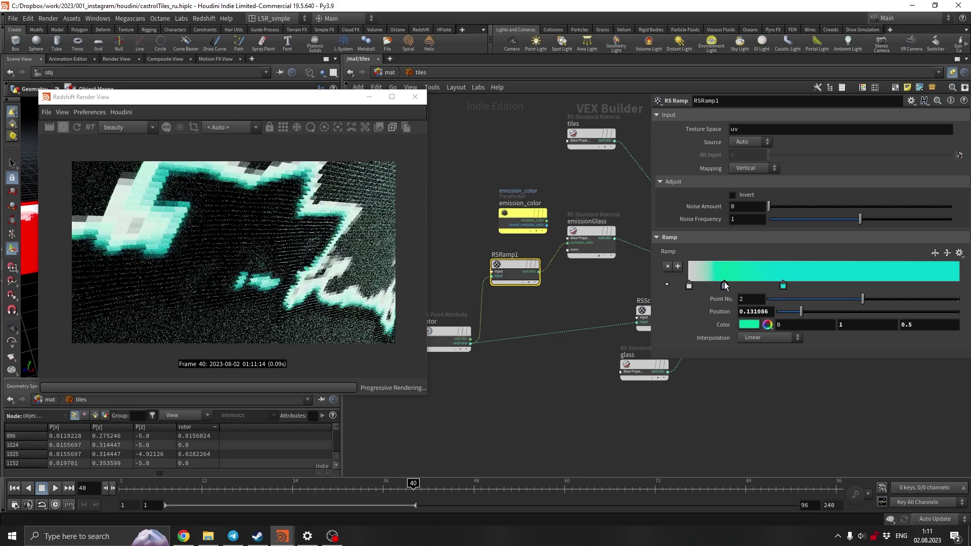
click(689, 286)
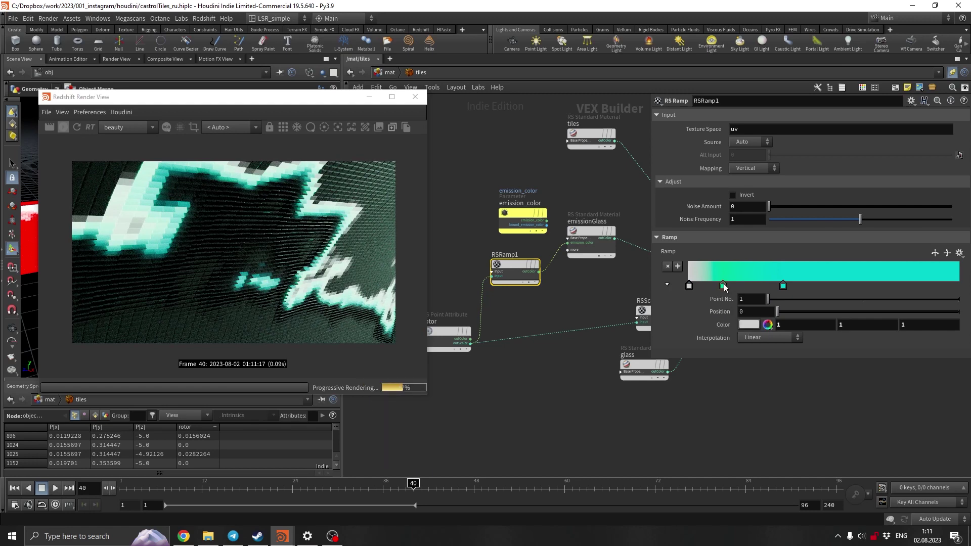
drag(724, 284, 749, 288)
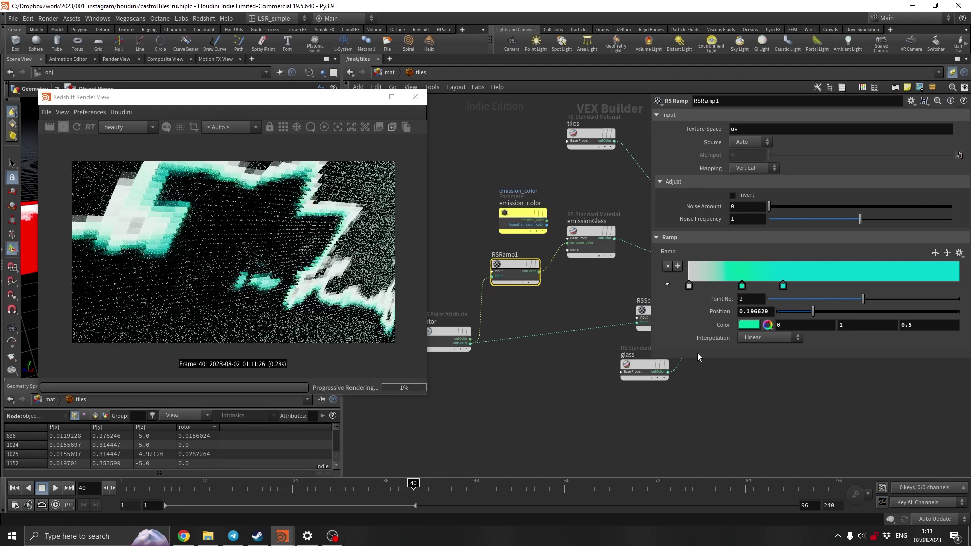
Step: Delete RSRamp1's white start point and move the green point to position about 0.007
ctrl+click(689, 287)
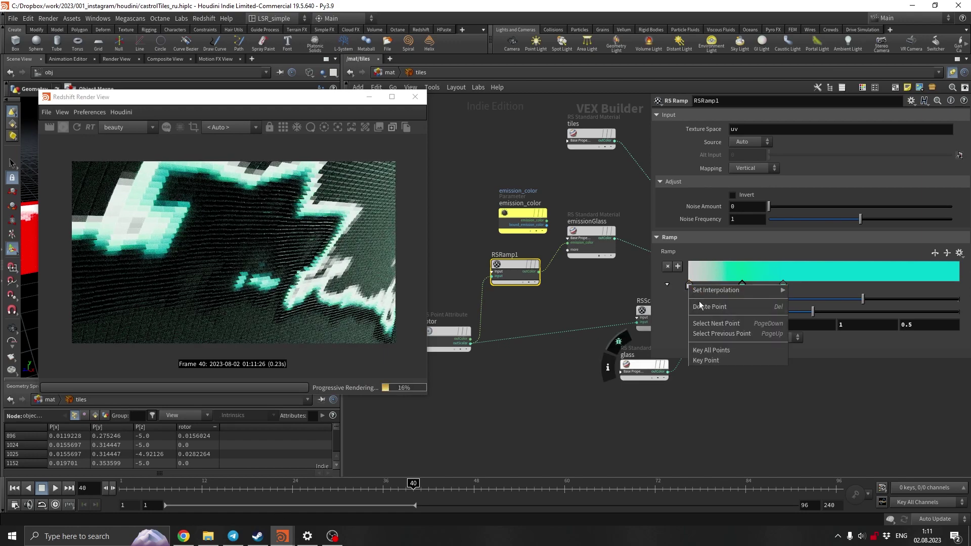
drag(742, 286, 691, 286)
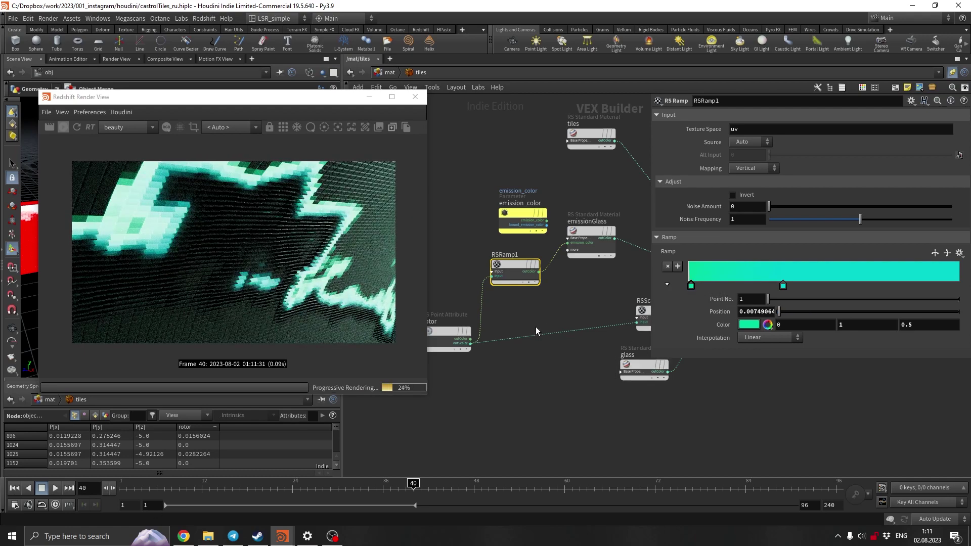
Step: Set emissionGlass's transmission weight to 1 and lower its base weight to the minimum
middle_drag(536, 326, 487, 327)
click(542, 238)
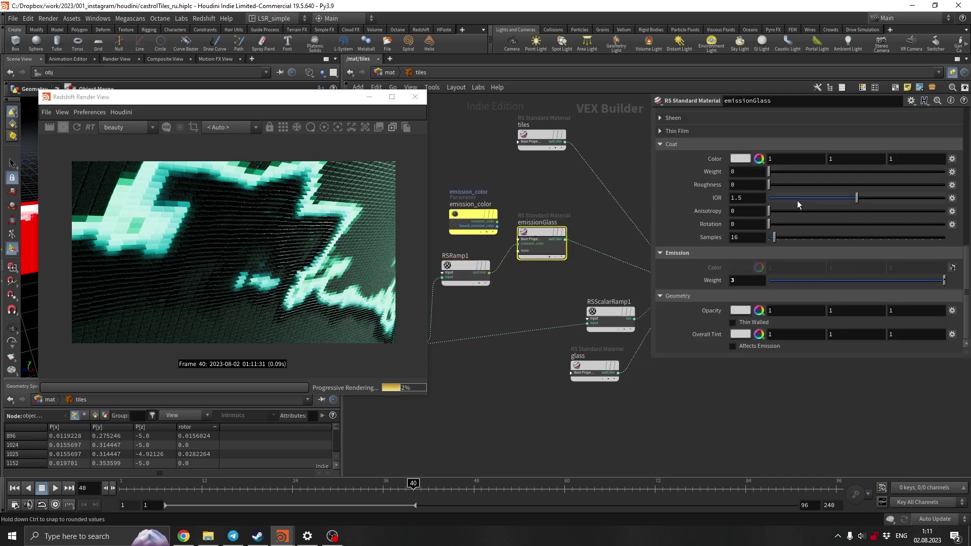
scroll(798, 200, up, 10)
scroll(741, 200, down, 5)
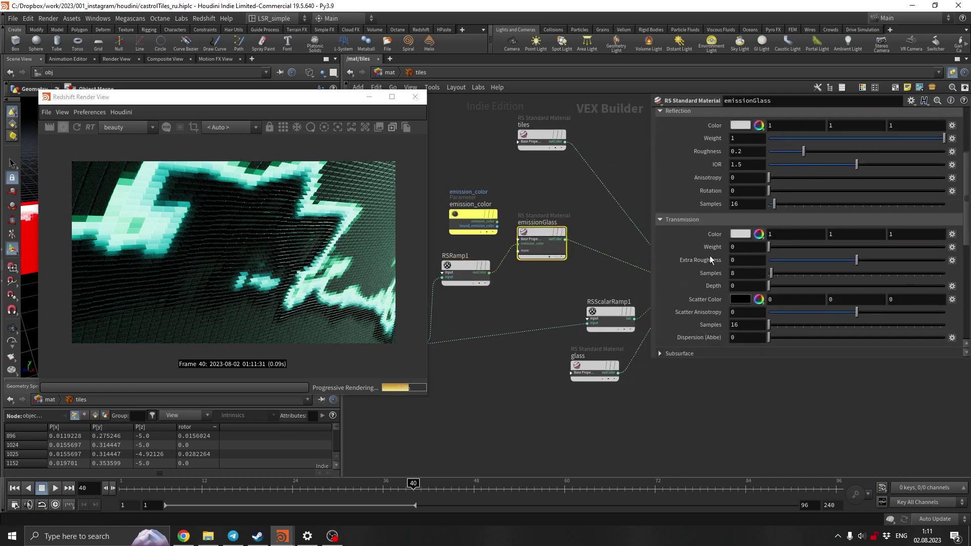
drag(773, 248, 946, 244)
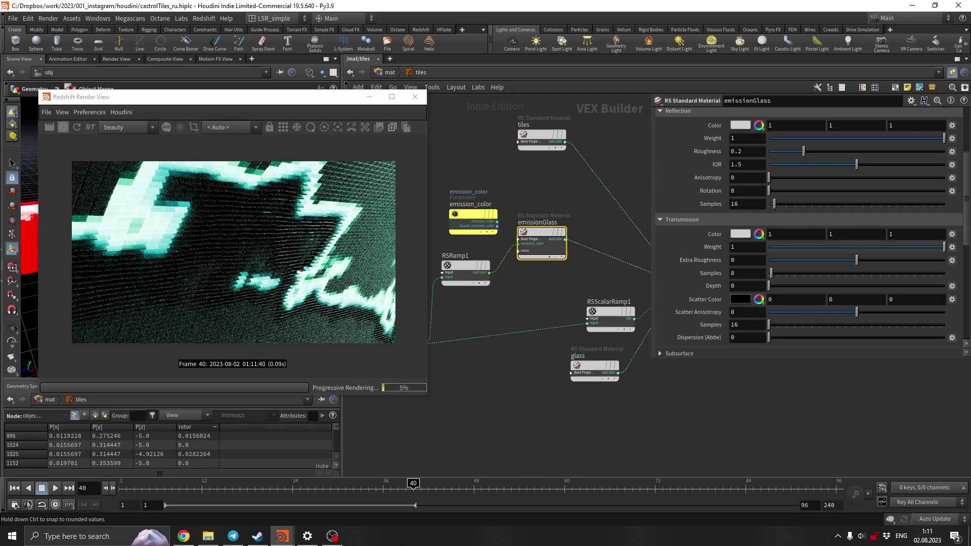
scroll(787, 263, up, 5)
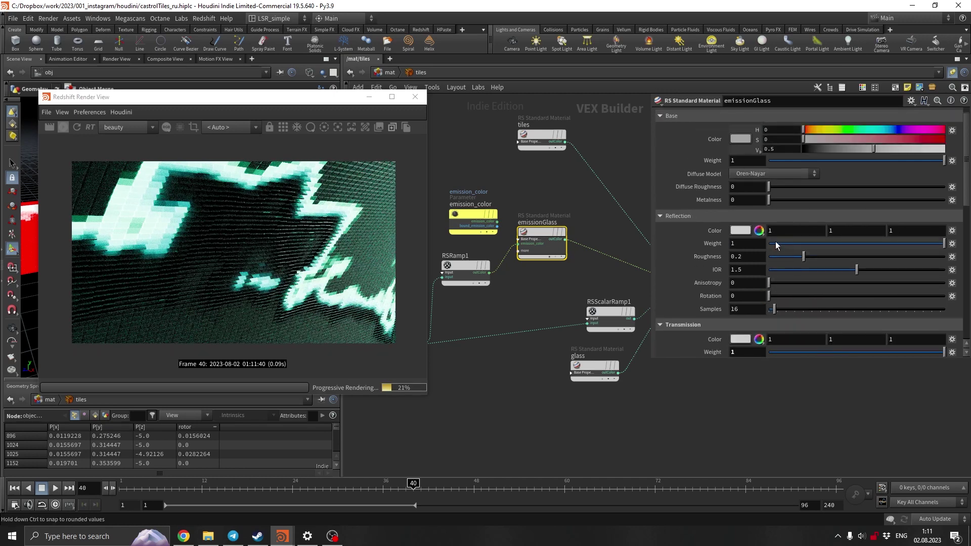
drag(790, 161, 767, 161)
scroll(712, 265, down, 4)
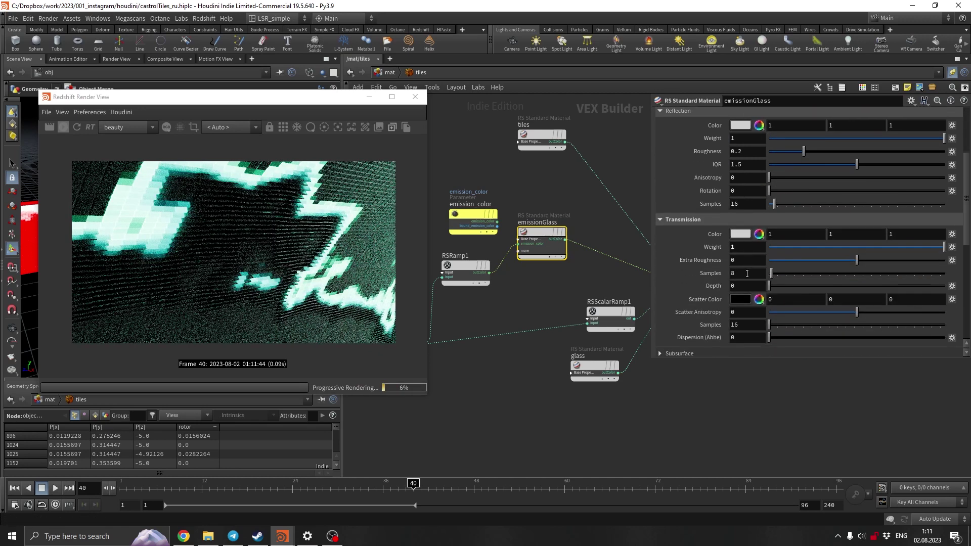
Step: Set emissionGlass's reflection roughness to 0 and inspect the glowing tiles in the render close up
click(746, 152)
text(0)
key(Return)
click(498, 388)
scroll(144, 214, up, 4)
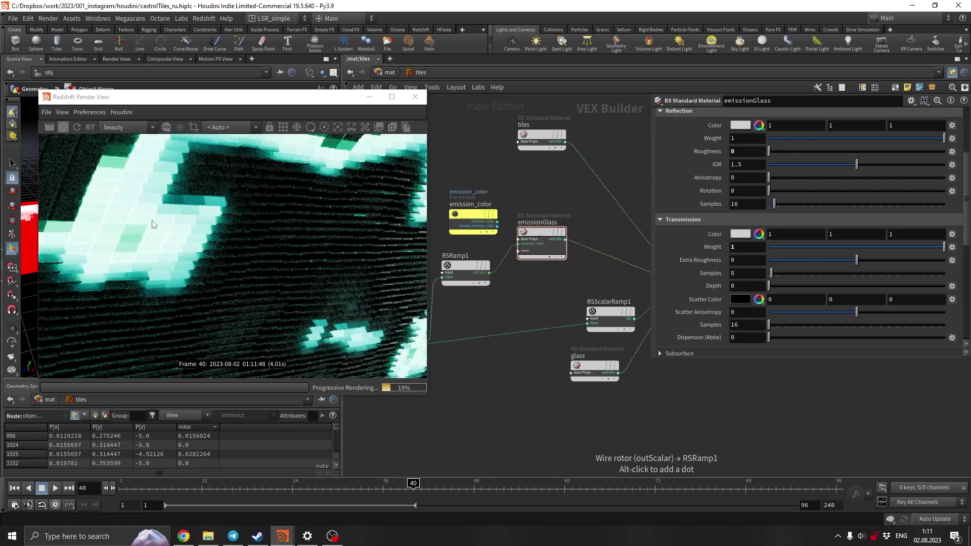
scroll(209, 246, down, 1)
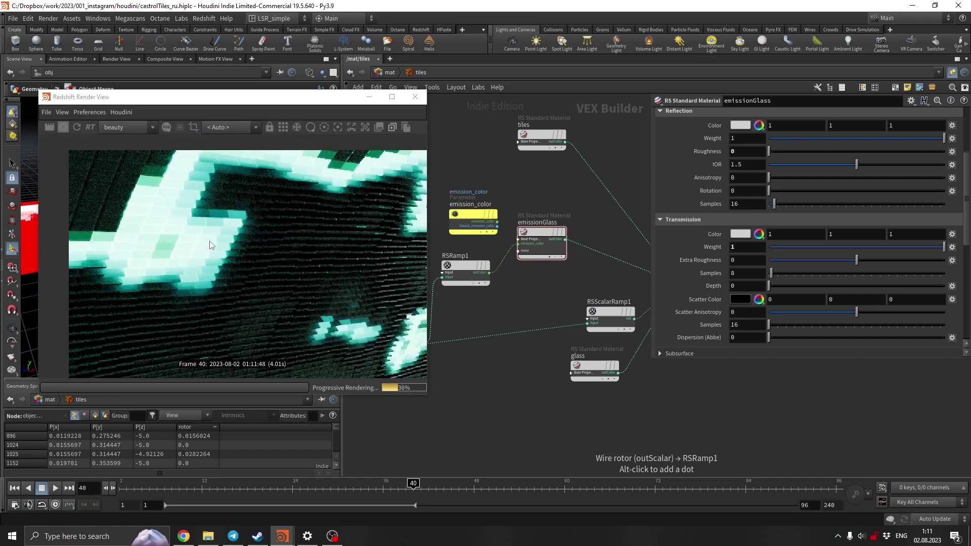
Step: Set emissionGlass's emission weight to 1 and check the render
scroll(811, 250, down, 5)
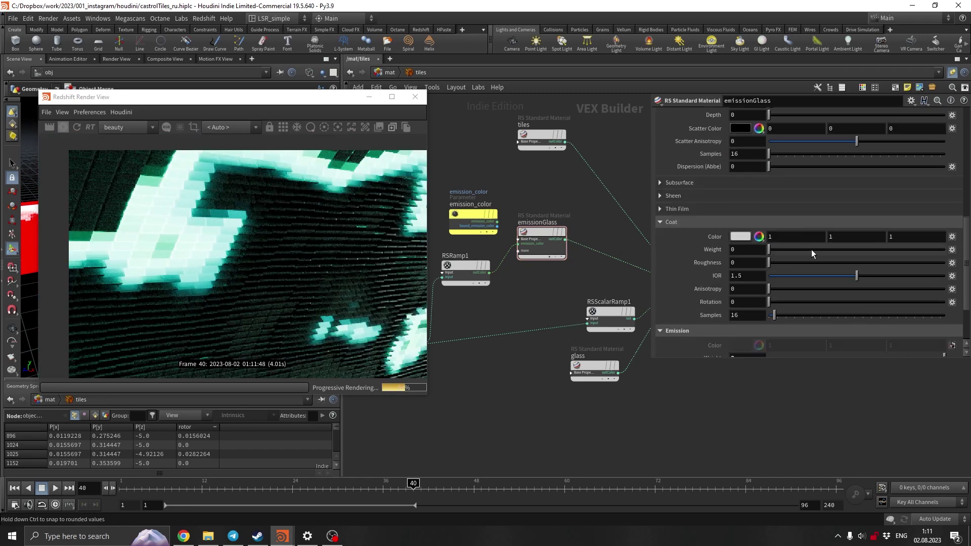
text(1)
key(Return)
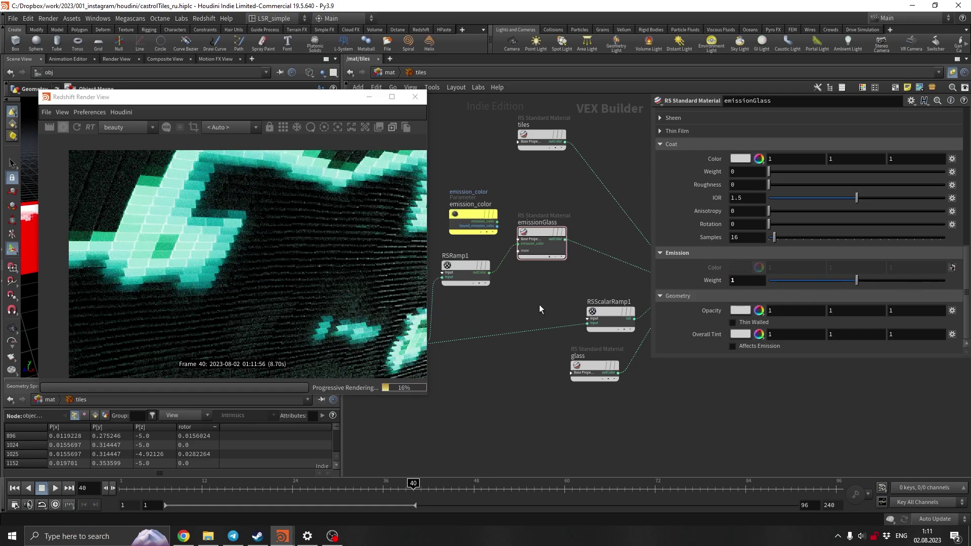
scroll(265, 268, down, 3)
scroll(291, 247, up, 2)
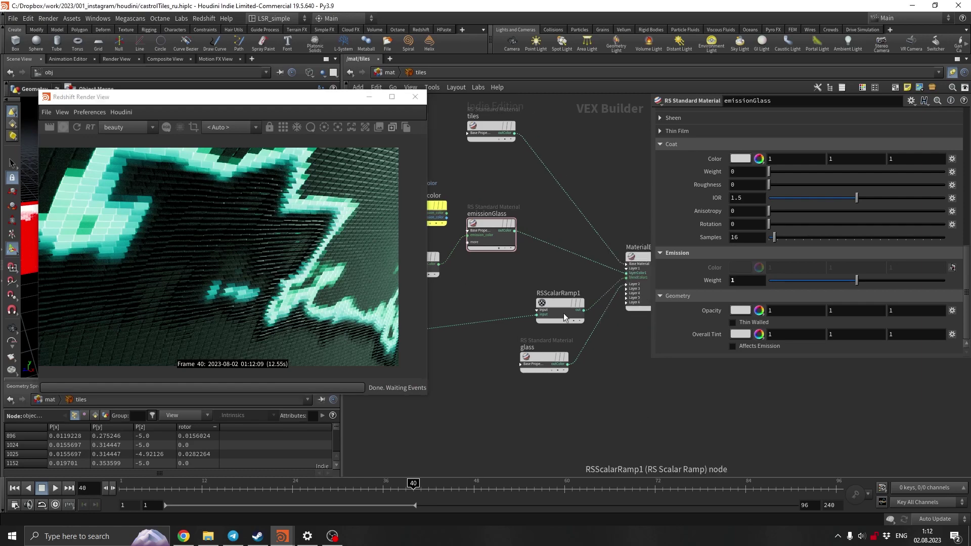
Step: Delete the emission_color parameter node and tidy the layout of the remaining material nodes around MaterialBlender1
drag(563, 314, 497, 303)
key(h)
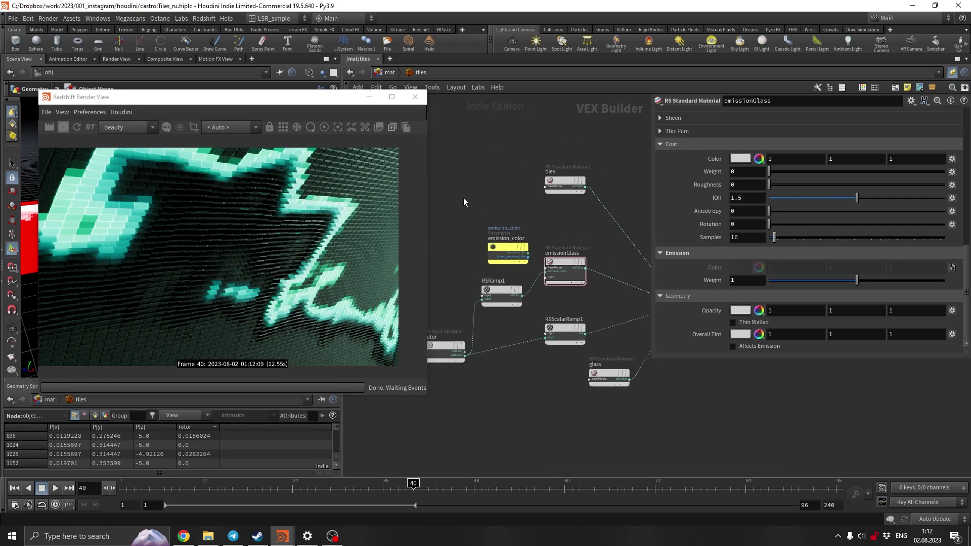
click(508, 248)
drag(650, 203, 535, 288)
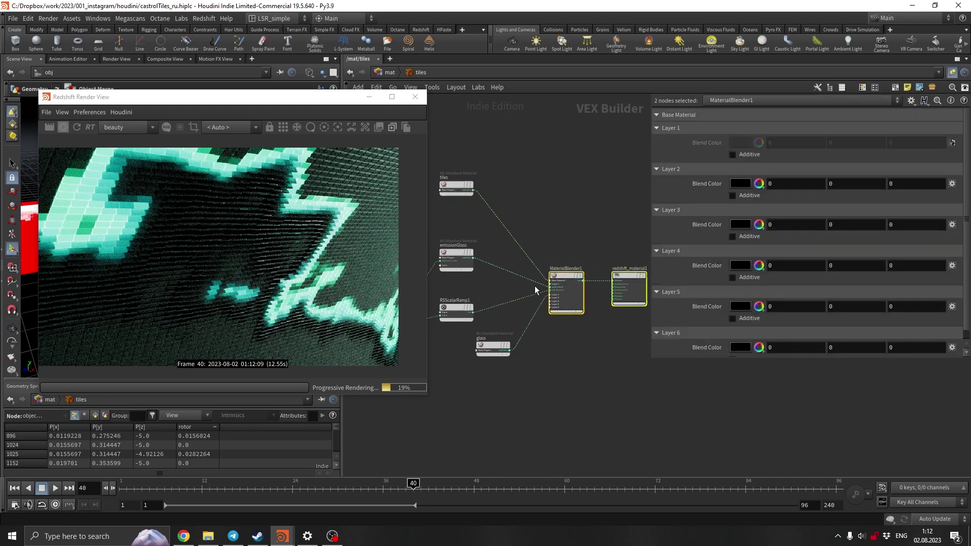
middle_drag(535, 286, 598, 244)
drag(566, 310, 525, 340)
middle_drag(524, 340, 569, 323)
Step: Duplicate RSScalarRamp1 and place the copy directly below the glass material node
click(559, 251)
key(ctrl+c)
key(ctrl+v)
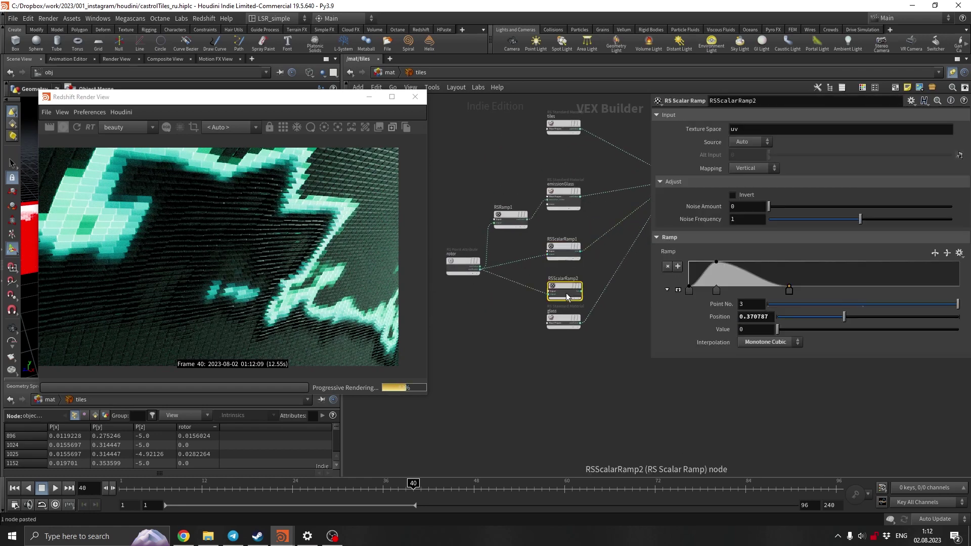
scroll(575, 298, up, 3)
scroll(505, 356, down, 2)
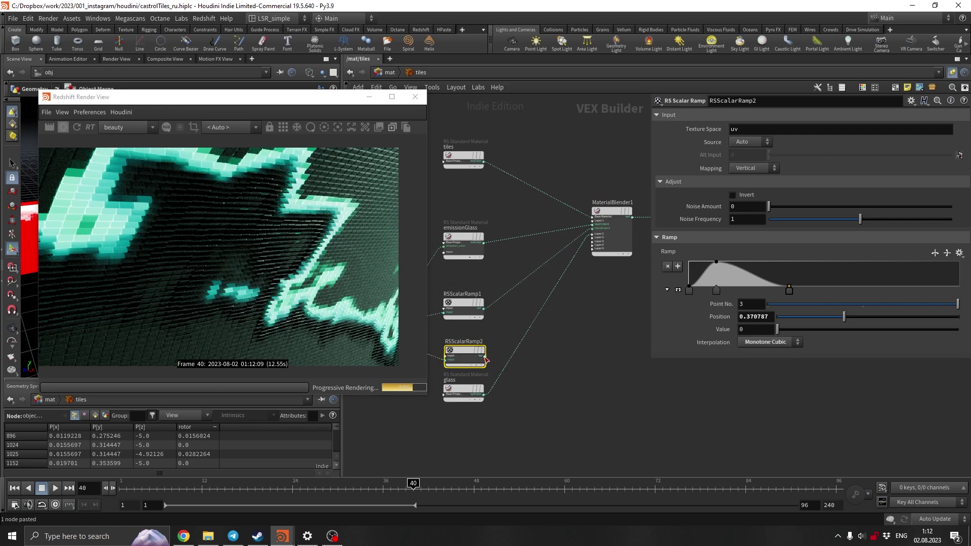
drag(464, 393, 469, 418)
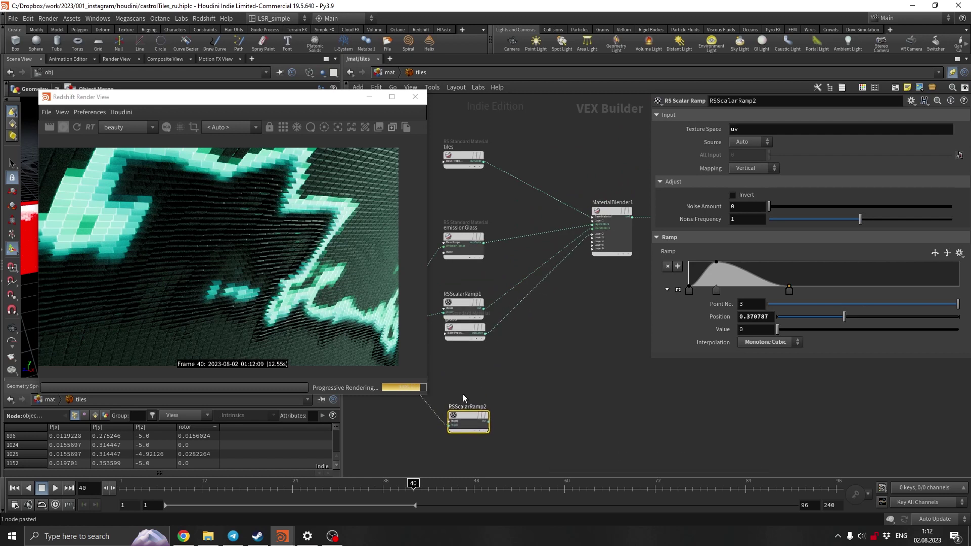
drag(465, 333, 463, 354)
drag(462, 417, 457, 409)
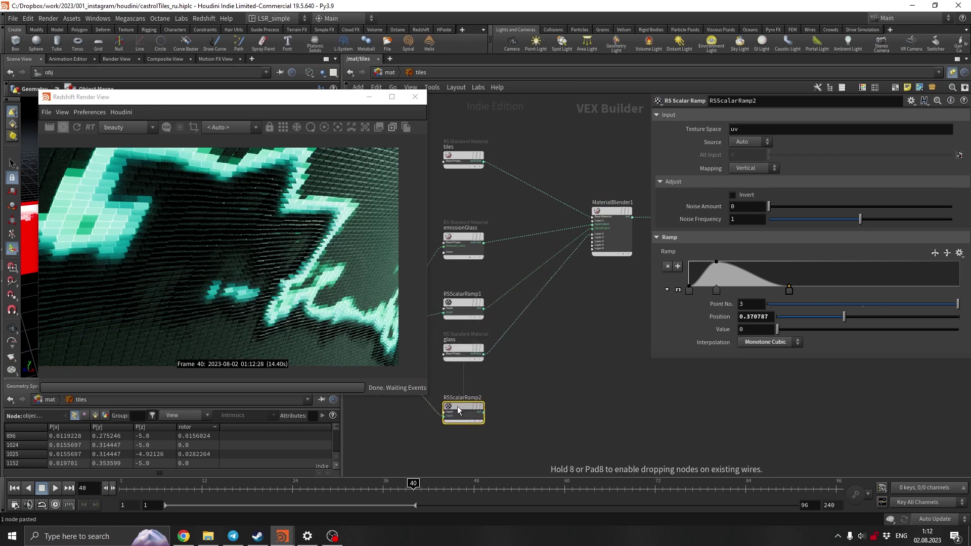
Step: Connect RSScalarRamp2's output to the Layer 2 blend color of MaterialBlender1
click(484, 413)
scroll(604, 222, up, 4)
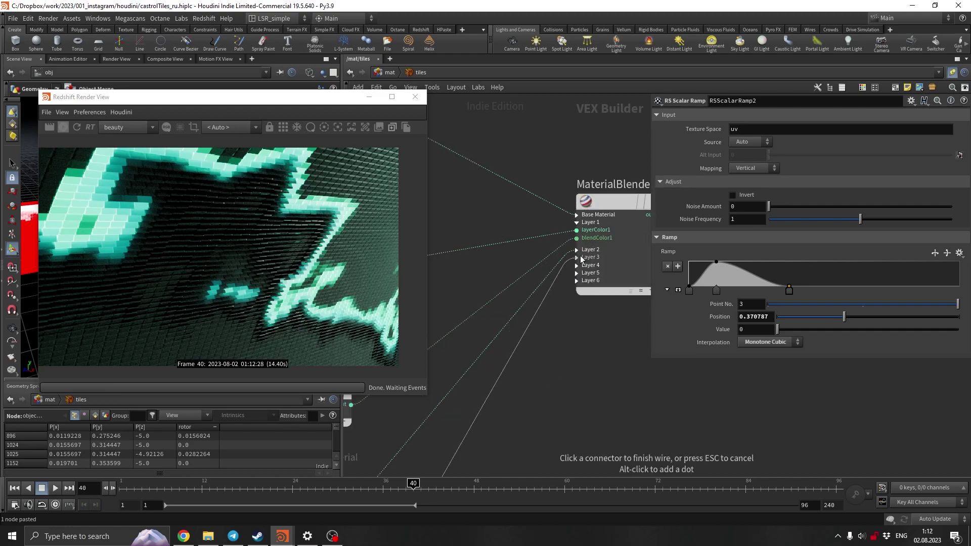
click(578, 251)
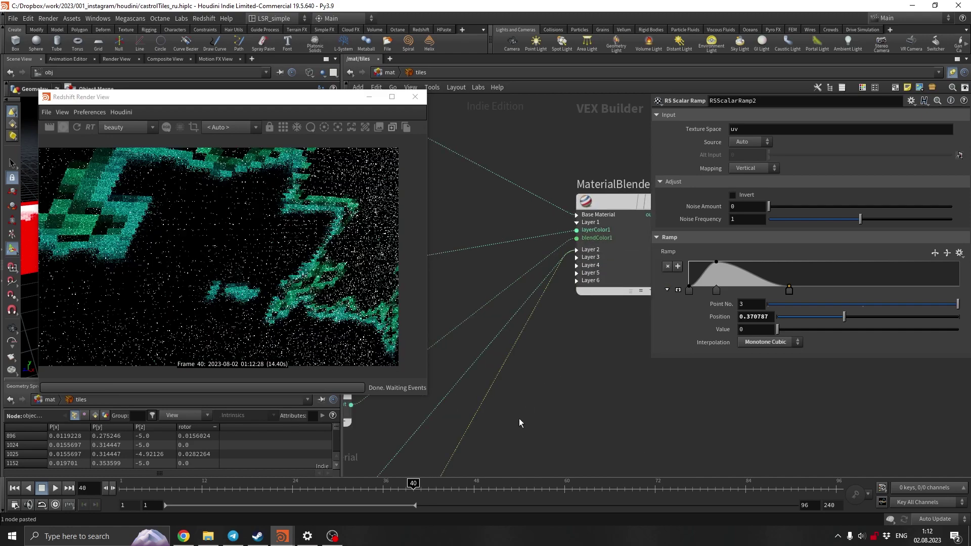
scroll(603, 249, down, 4)
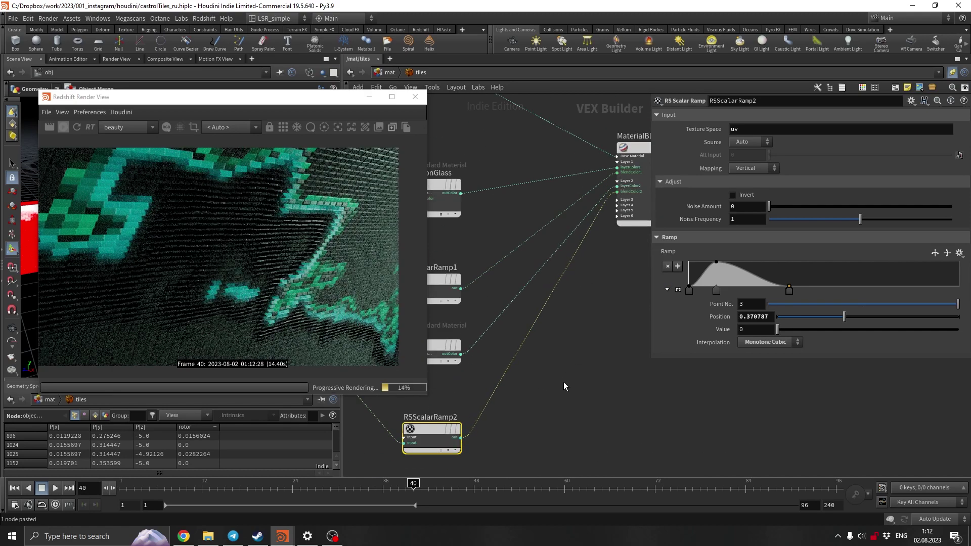
Step: Move RSScalarRamp2's peak point to position about 0.5, delete its start point, and preview the render up to frame 68
middle_drag(564, 382, 547, 317)
drag(717, 290, 826, 290)
right_click(689, 290)
click(695, 317)
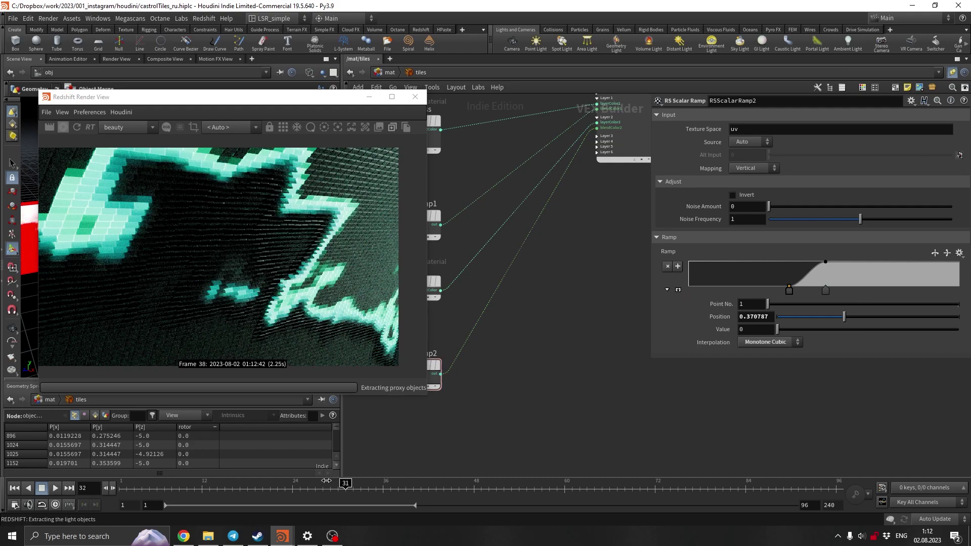
drag(255, 484, 623, 467)
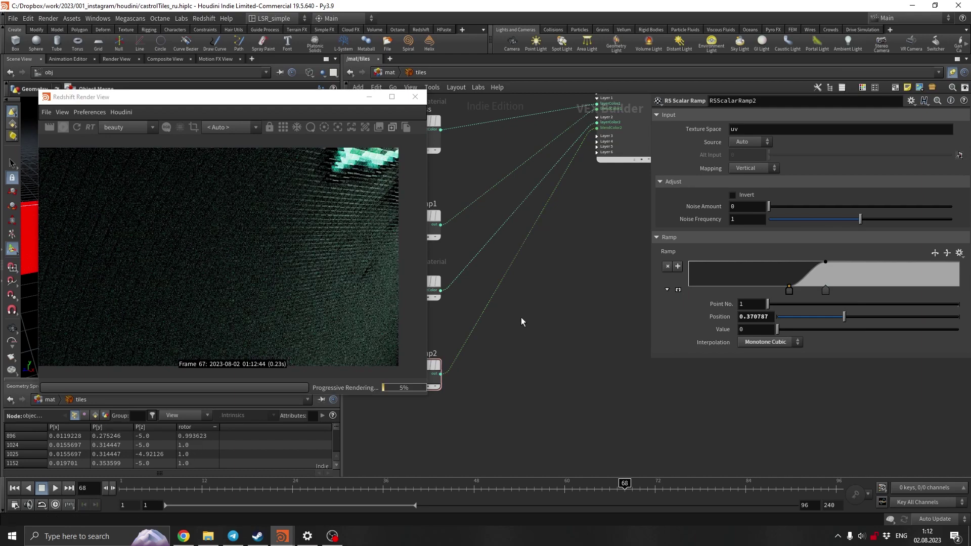
Step: Set the glass material's transmission weight to 1 and its reflection roughness to 0.05
drag(503, 332, 497, 387)
key(l)
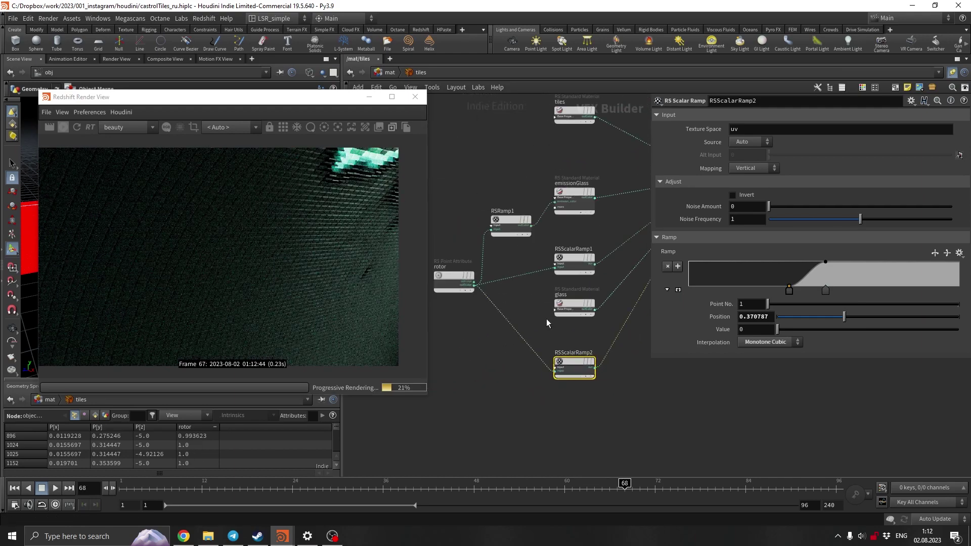
click(574, 307)
scroll(796, 217, down, 5)
scroll(795, 217, up, 5)
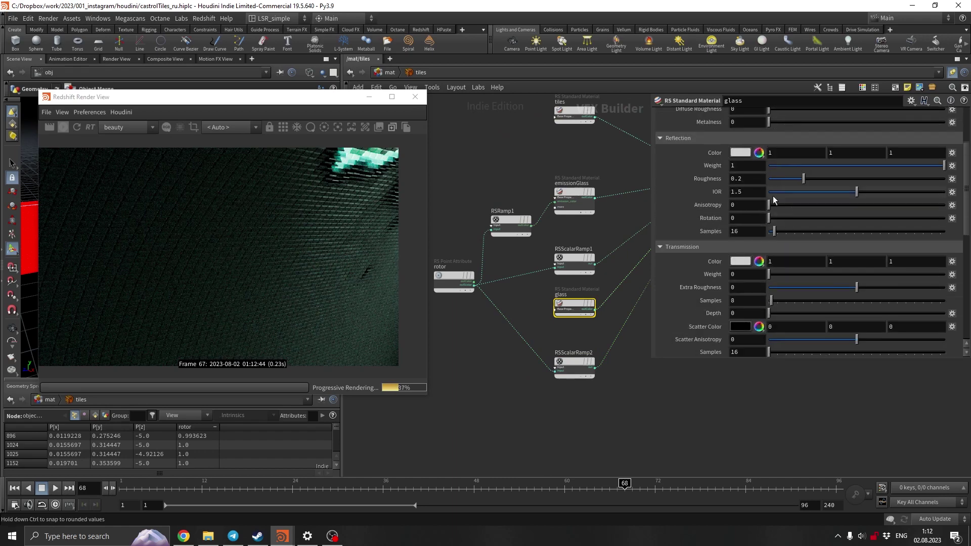
drag(779, 278, 947, 276)
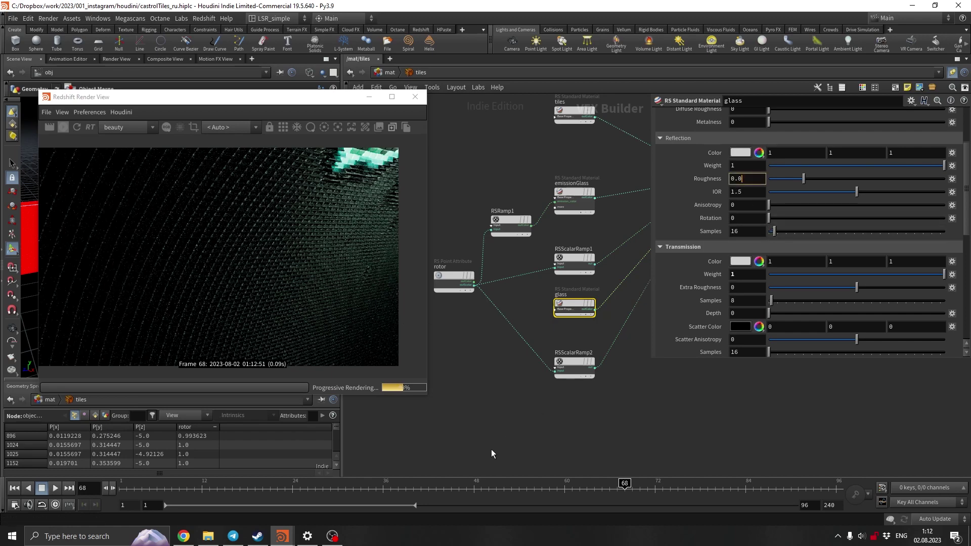
key(Return)
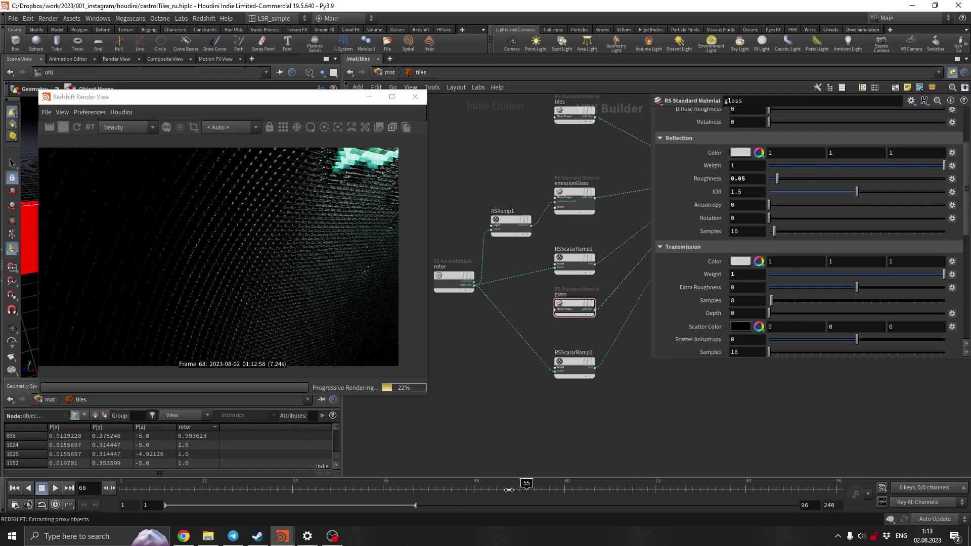
Step: Preview the tile render at frame 39 and save the scene file
drag(494, 485, 406, 483)
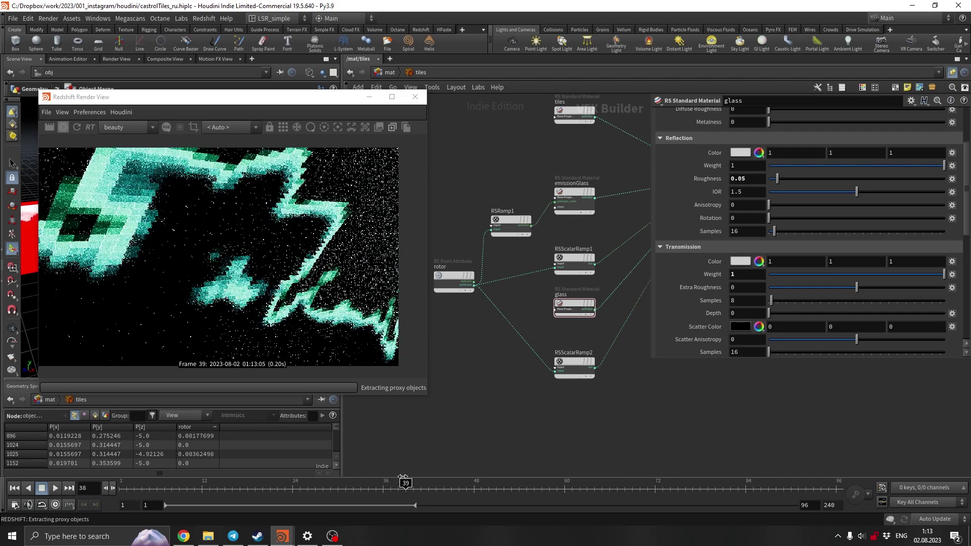
key(ctrl+s)
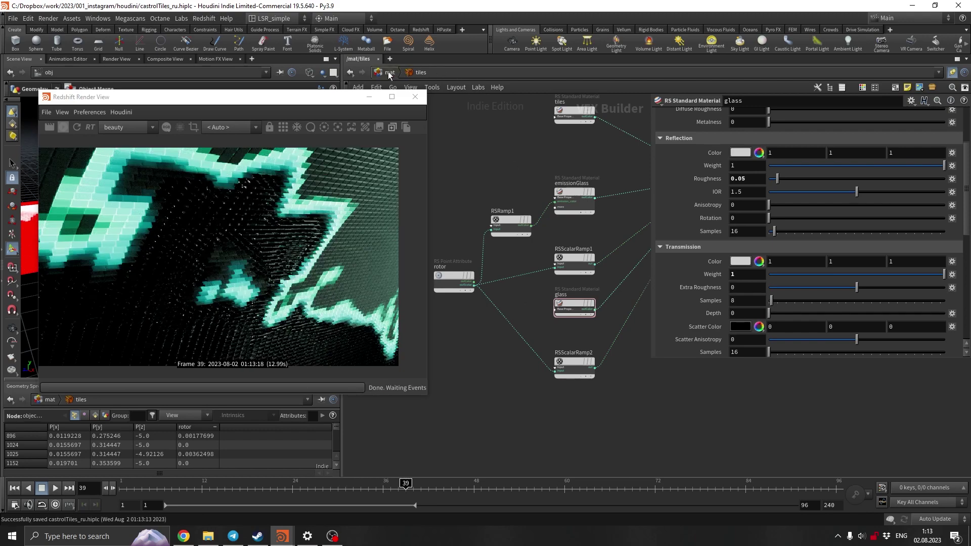
Step: Add a Geometry object at the object level beside tiles_src and rename it trails_src
click(390, 75)
click(464, 121)
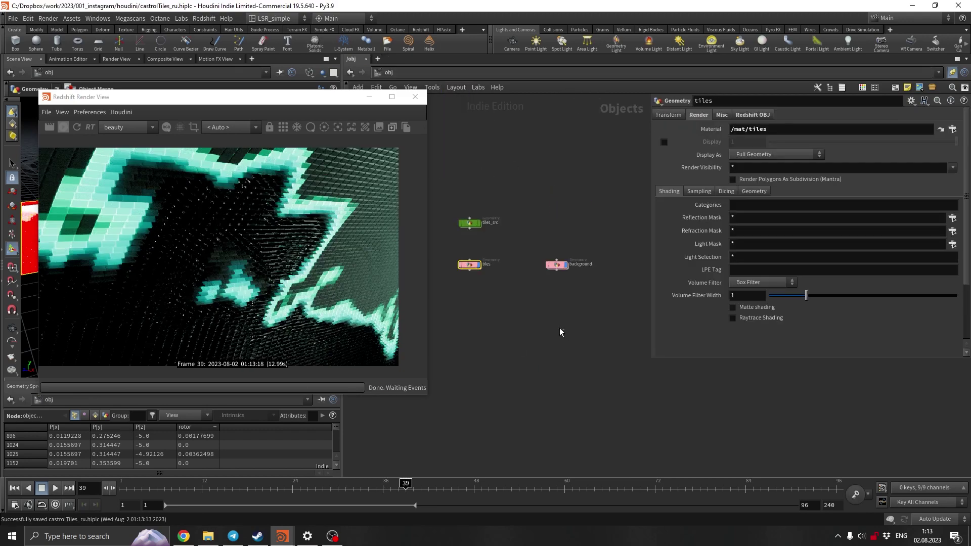
key(Tab)
mouse_move(567, 215)
click(635, 197)
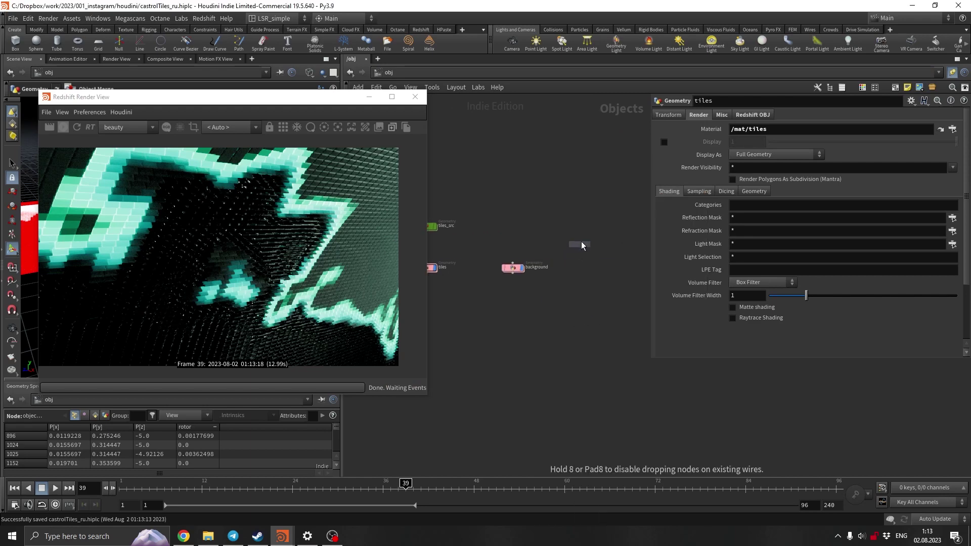
click(529, 230)
text(l)
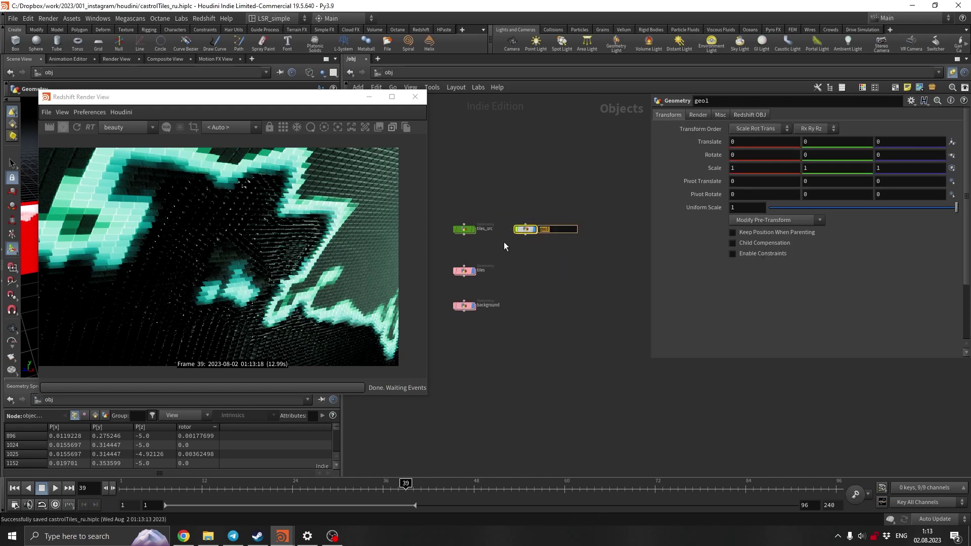
text(trails_src)
key(Return)
scroll(522, 248, up, 5)
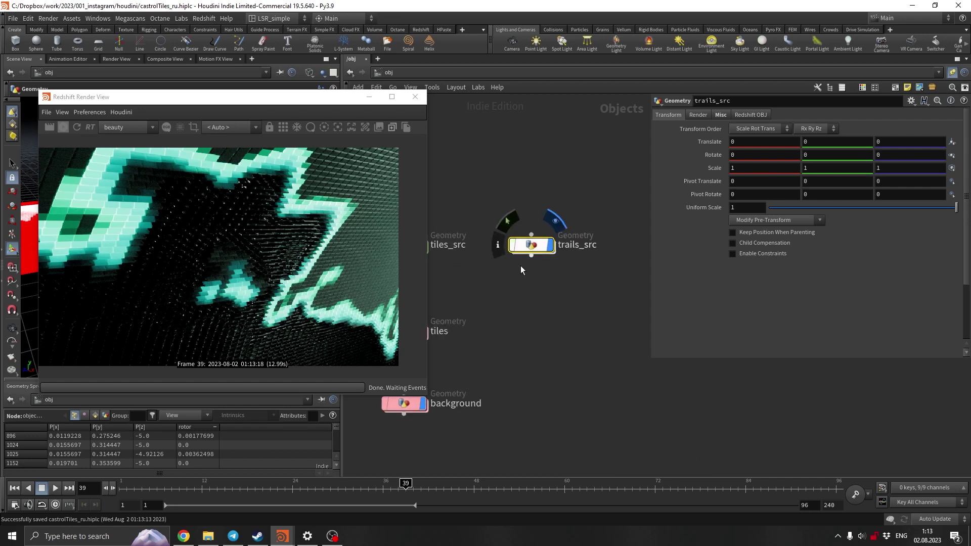
Step: Color the trails_src node green
key(c)
click(902, 433)
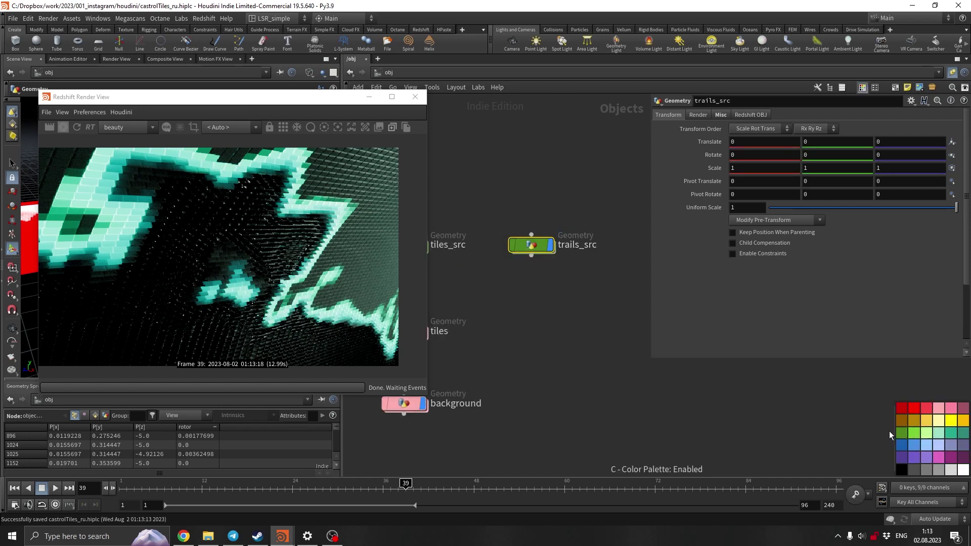
key(c)
Step: Enter the trails_src object, minimize the render view and add a Grid node to its empty network
double_click(531, 245)
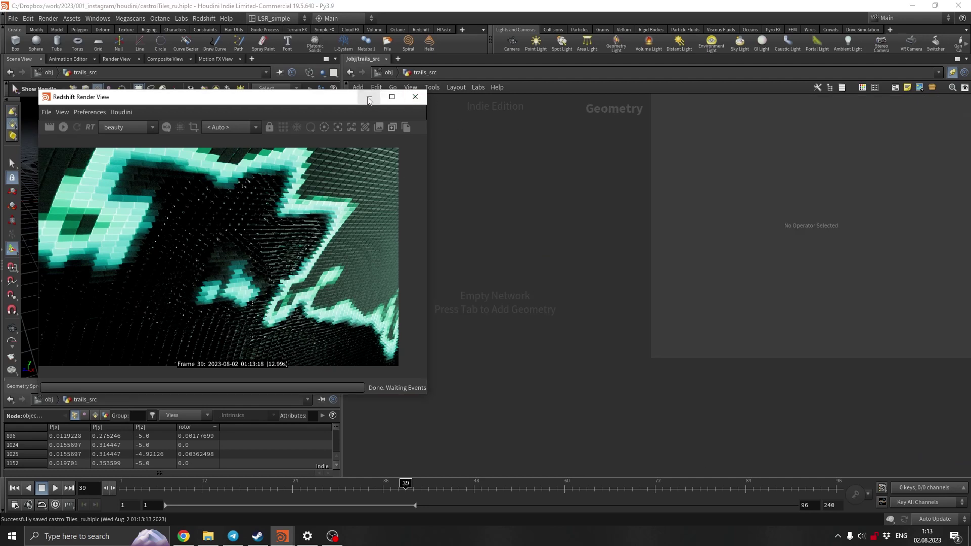
click(369, 98)
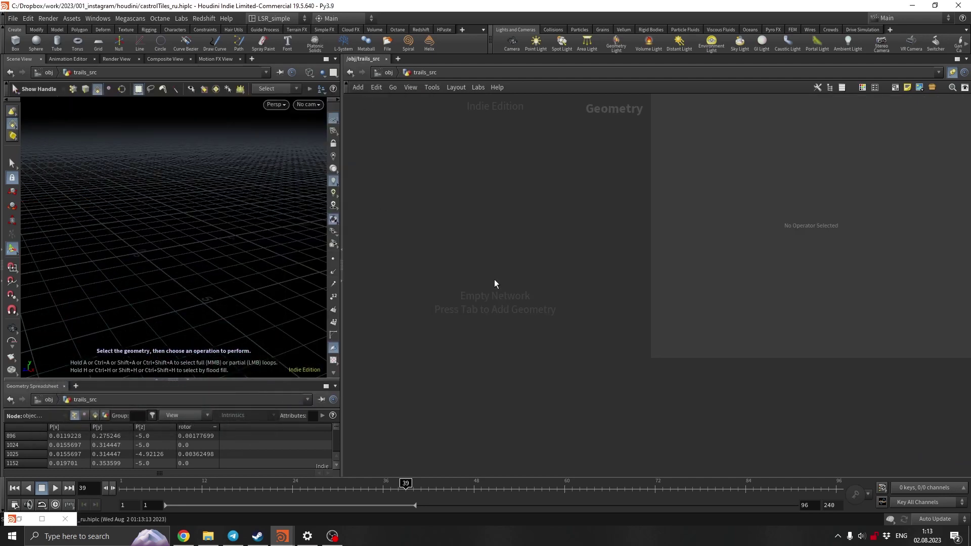
key(Tab)
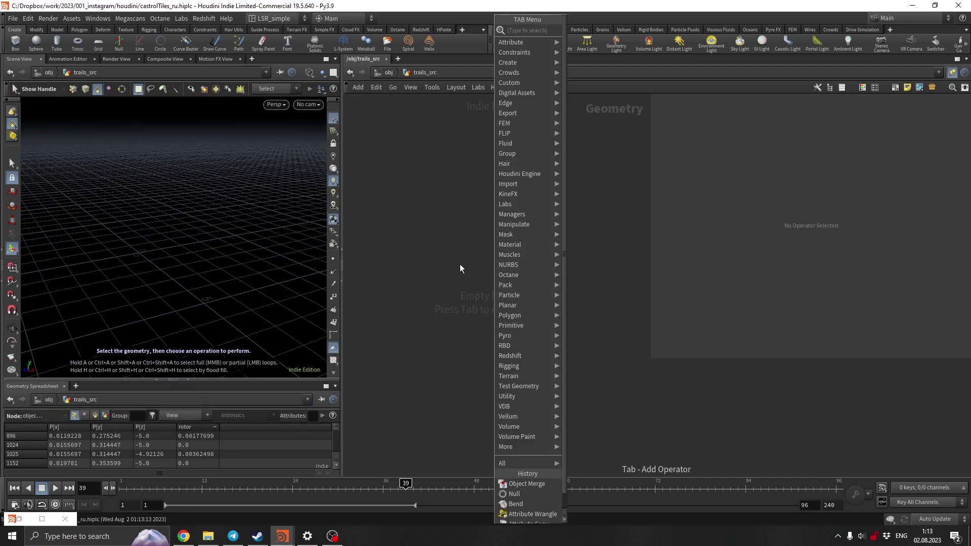
text(grid)
key(Return)
click(483, 267)
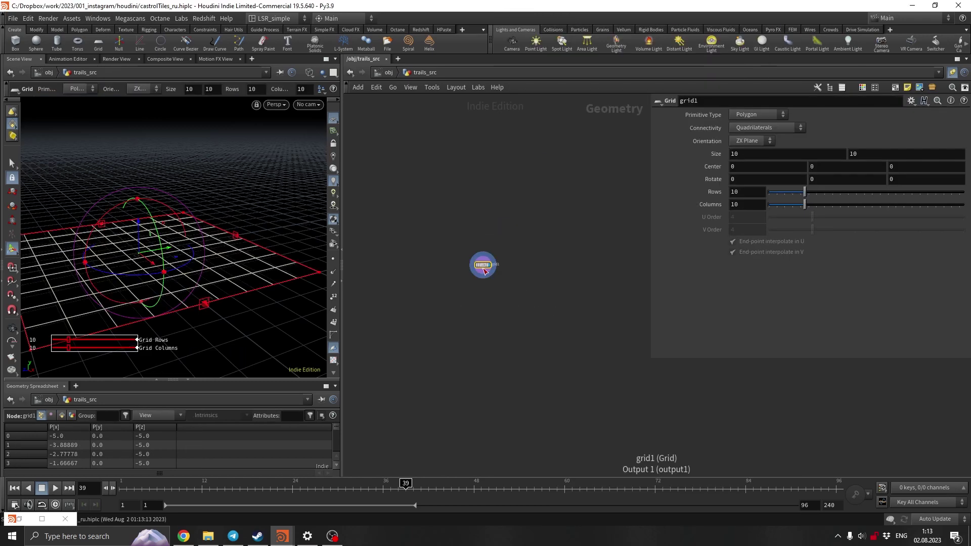
Step: Orient the grid to the XY Plane and set its size to 1 by 5
click(753, 141)
click(753, 147)
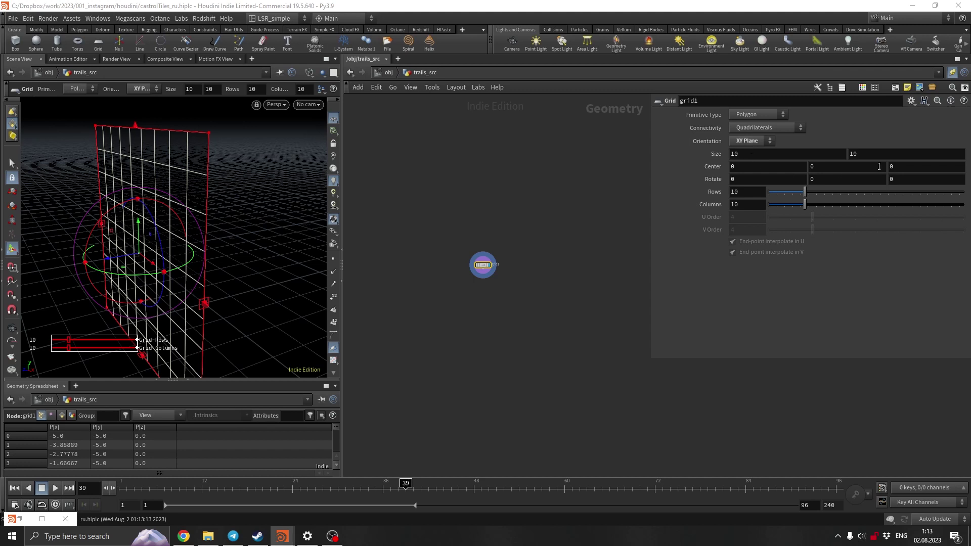
double_click(776, 154)
text(1)
key(Return)
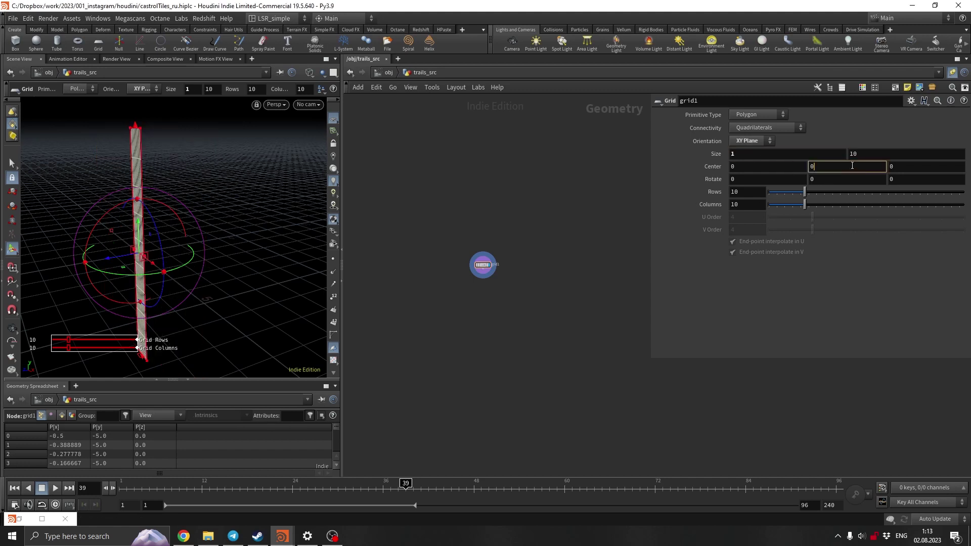
key(shift+Tab)
key(shift+Tab)
text(5)
Step: Set the grid's Y center to 2.5 and reduce its columns to 3
click(838, 170)
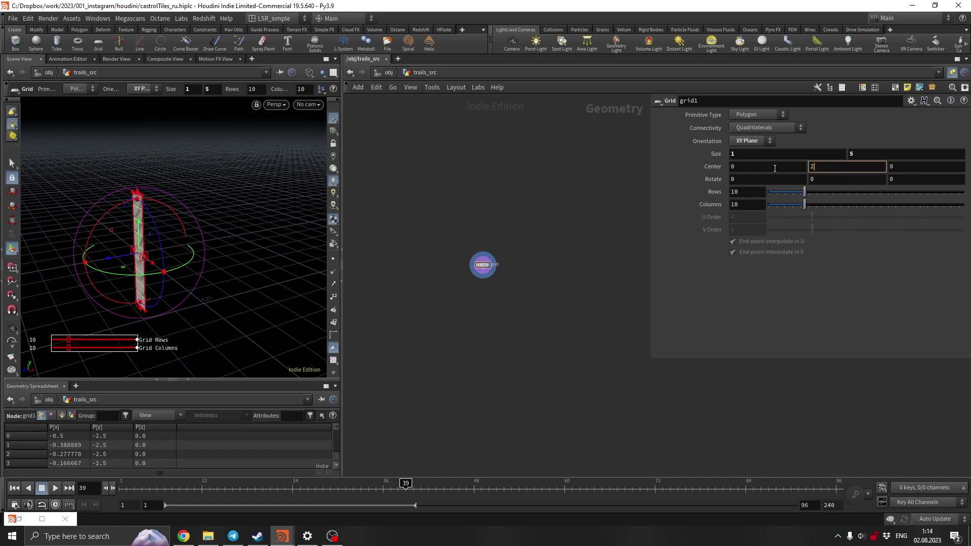
text(2.5)
key(Return)
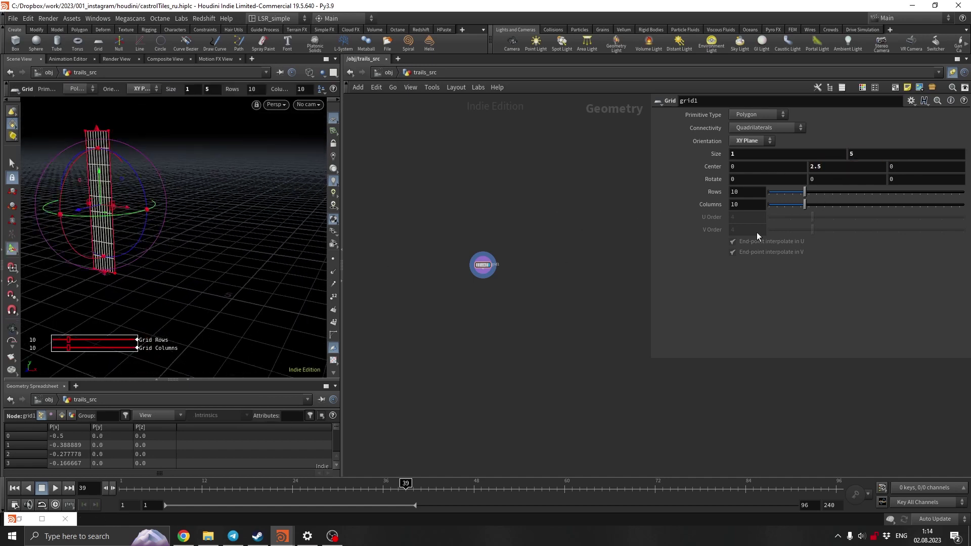
mouse_move(787, 195)
mouse_down()
mouse_move(776, 194)
mouse_move(805, 192)
mouse_move(795, 209)
mouse_move(778, 208)
mouse_up()
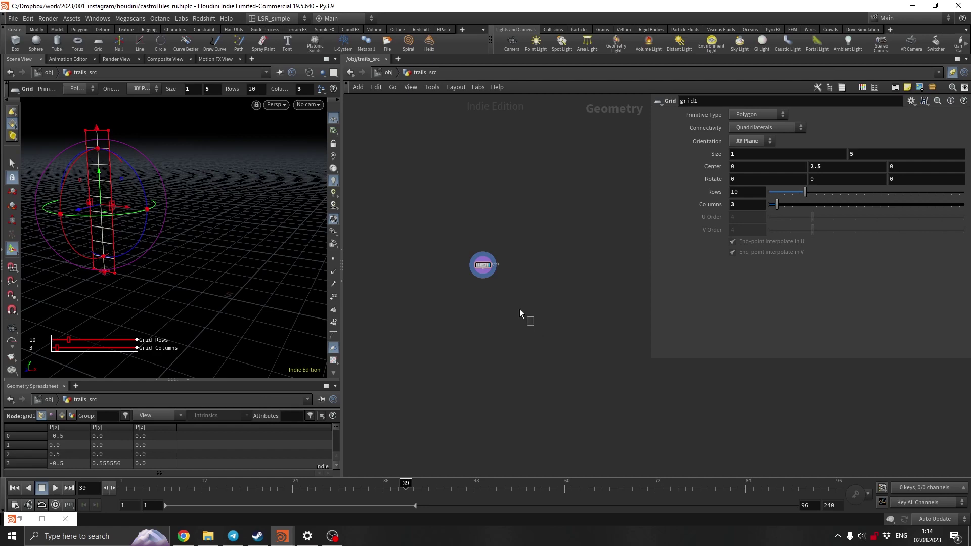
Step: Add a Bend node below the grid, wire the grid into it and display the Bend node
key(Tab)
text(ben)
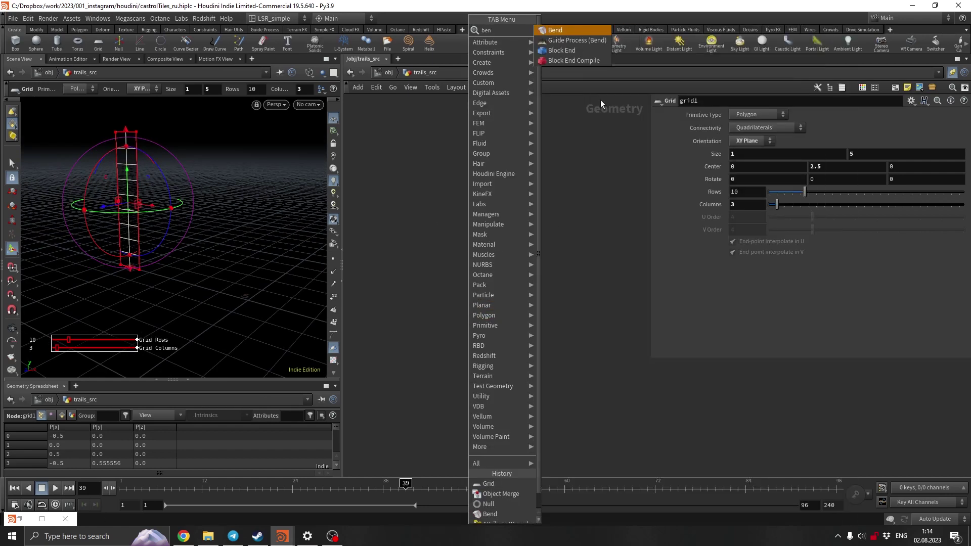
click(557, 30)
click(482, 317)
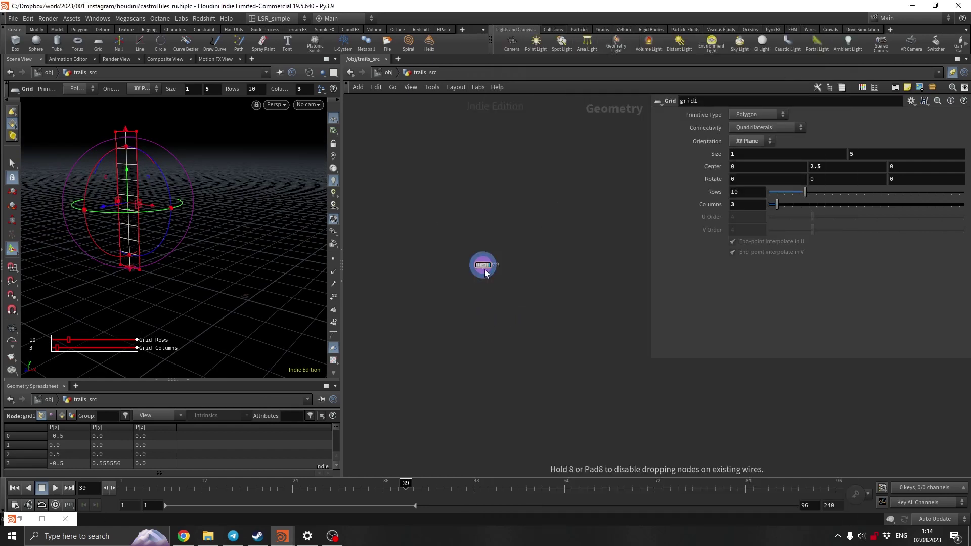
click(487, 272)
click(482, 324)
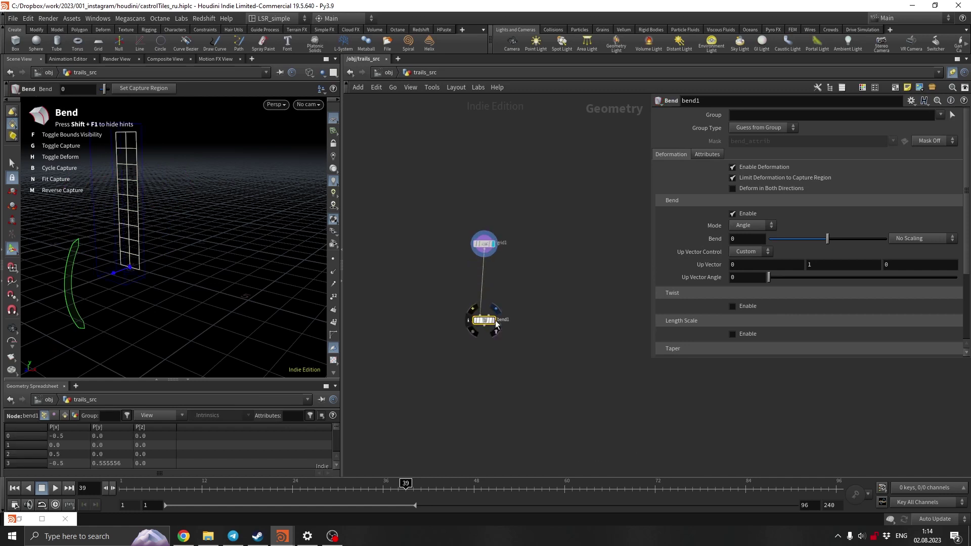
click(490, 318)
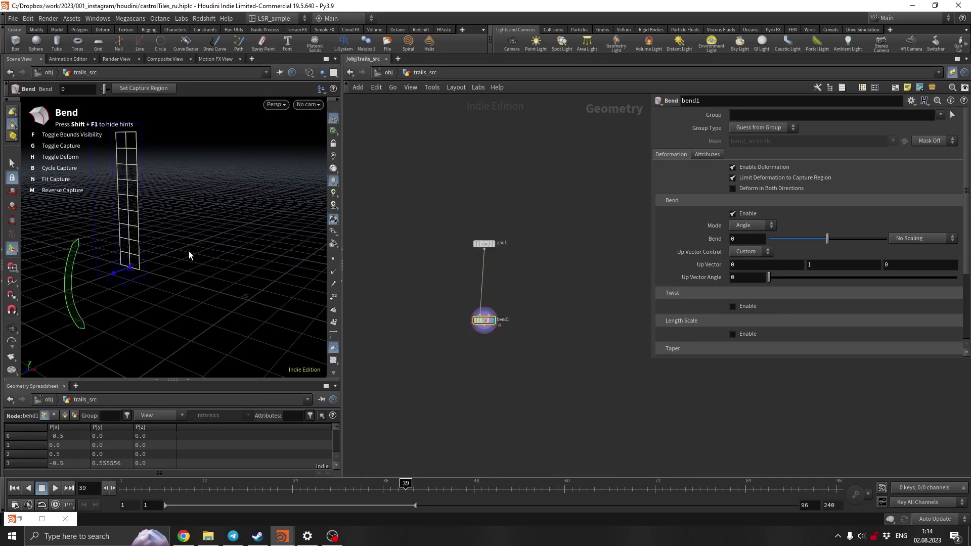
Step: Cycle the bend capture to run along the strip's height with up vector -1, 0, 0 and set Bend to -90
drag(827, 238, 886, 239)
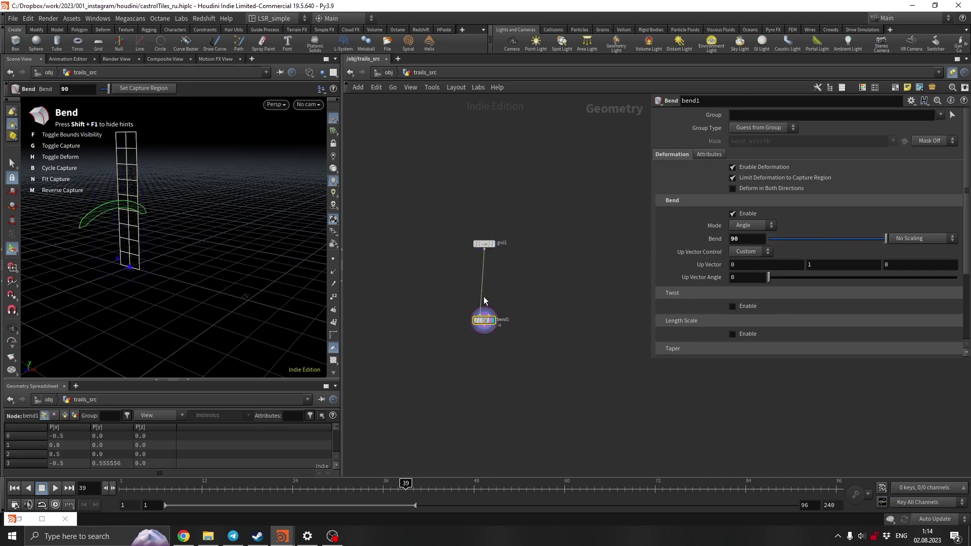
drag(131, 247, 224, 262)
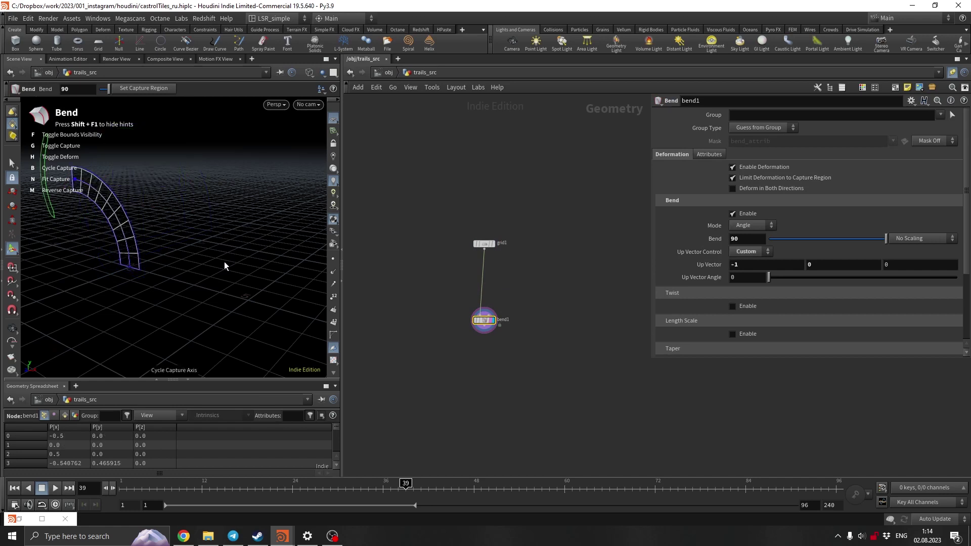
click(748, 239)
text(-90)
key(Return)
Step: Show the other scene objects for reference and shift the grid's center to about -0.7 in X
click(321, 72)
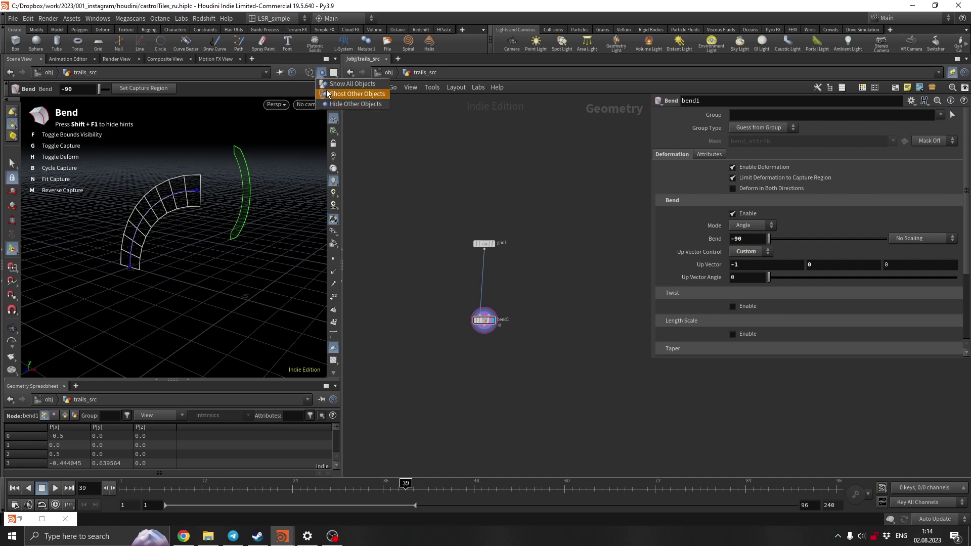
click(349, 96)
key(Escape)
mouse_move(235, 251)
mouse_down()
mouse_move(217, 250)
mouse_move(237, 252)
mouse_up()
key(Return)
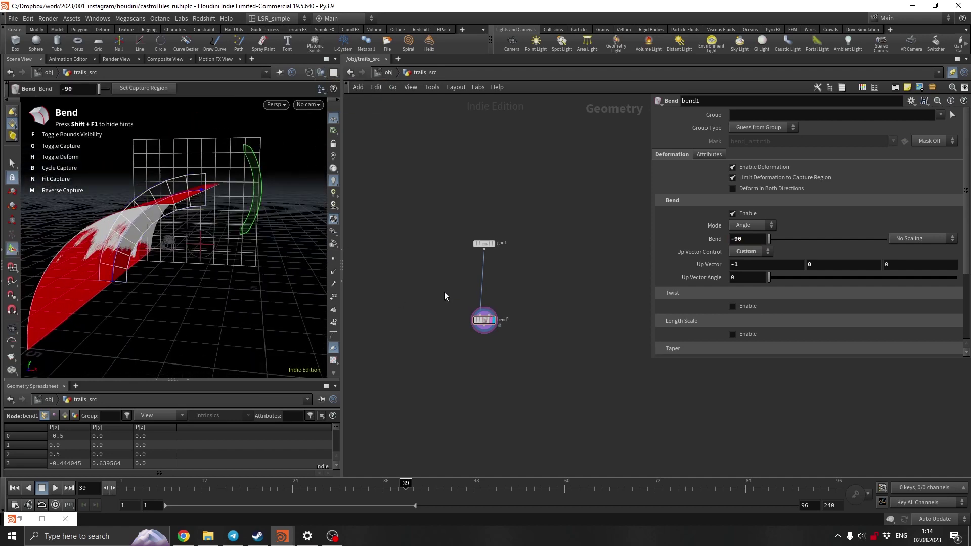
click(484, 244)
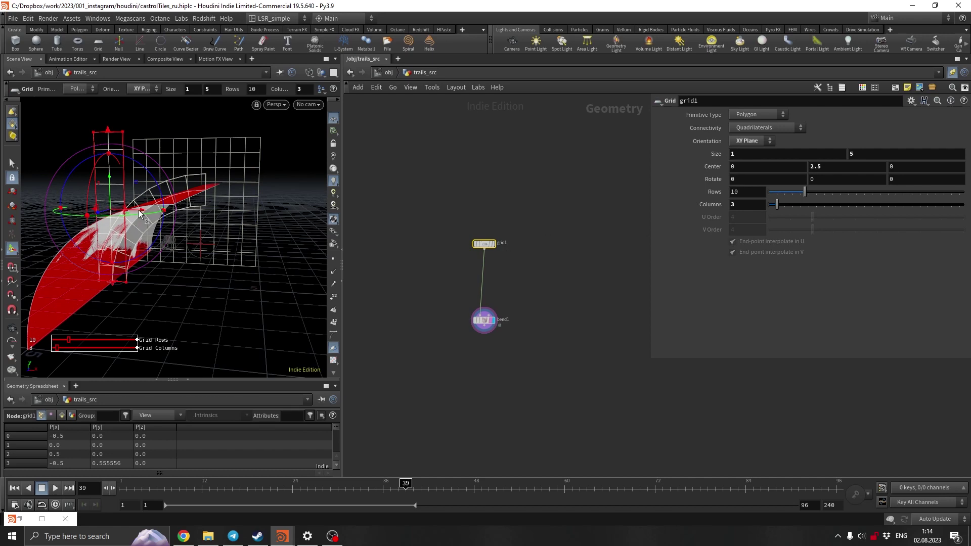
drag(139, 213, 120, 217)
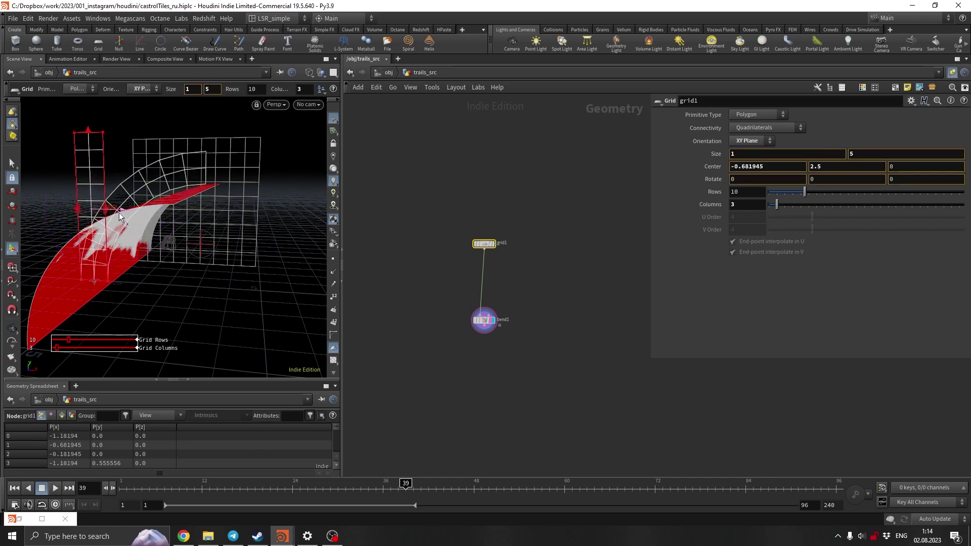
drag(484, 320, 484, 264)
key(Escape)
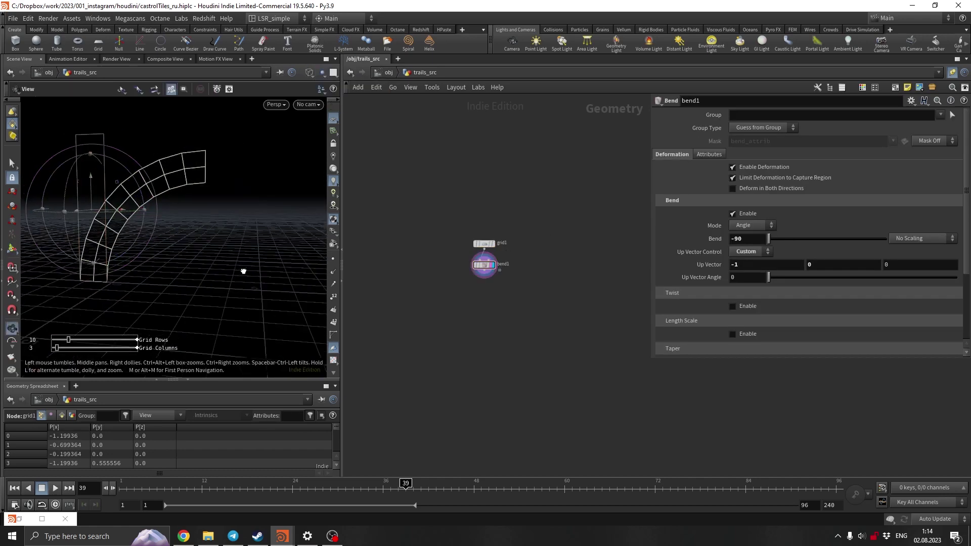
Step: Add a POP Network below the Bend node, wire the bent grid into its first input and display it
key(Return)
key(Tab)
text(trail)
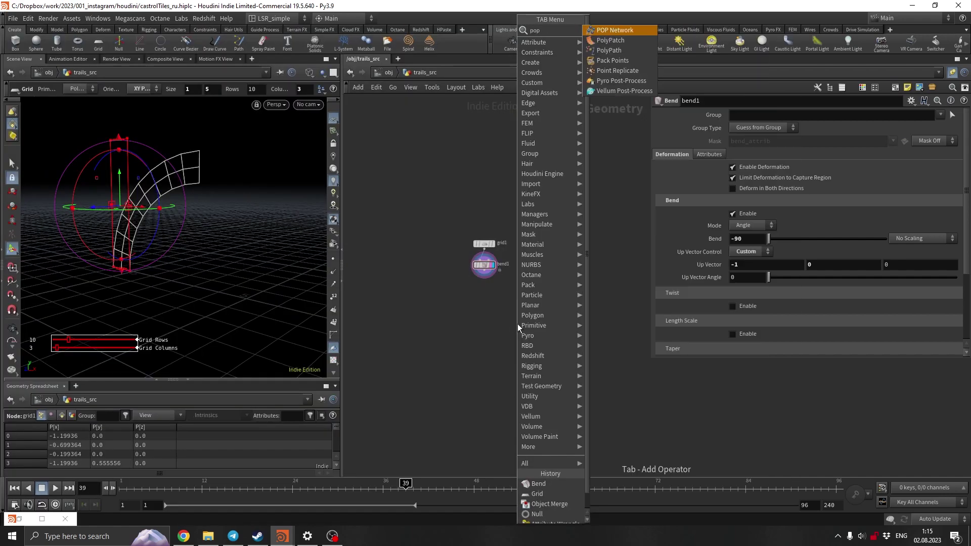
key(Return)
click(484, 333)
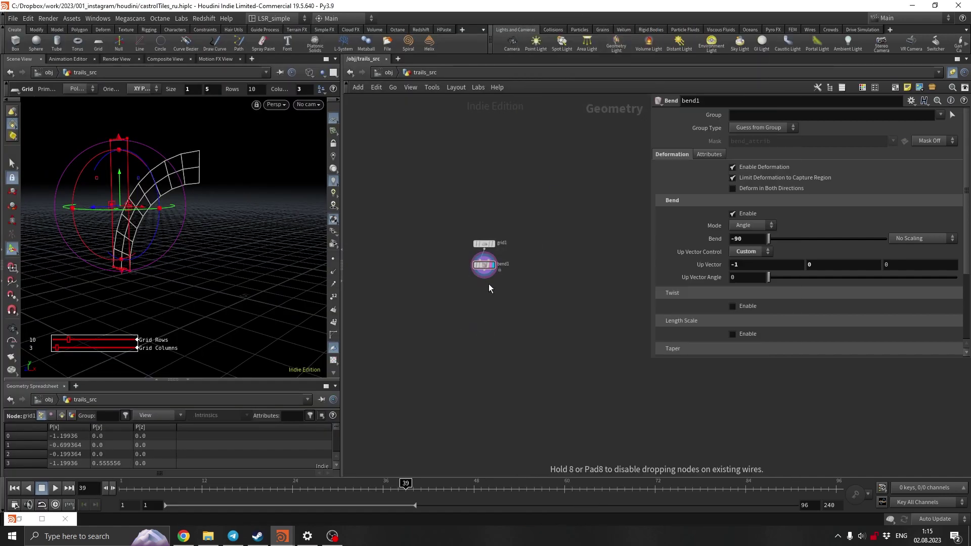
drag(487, 278, 469, 317)
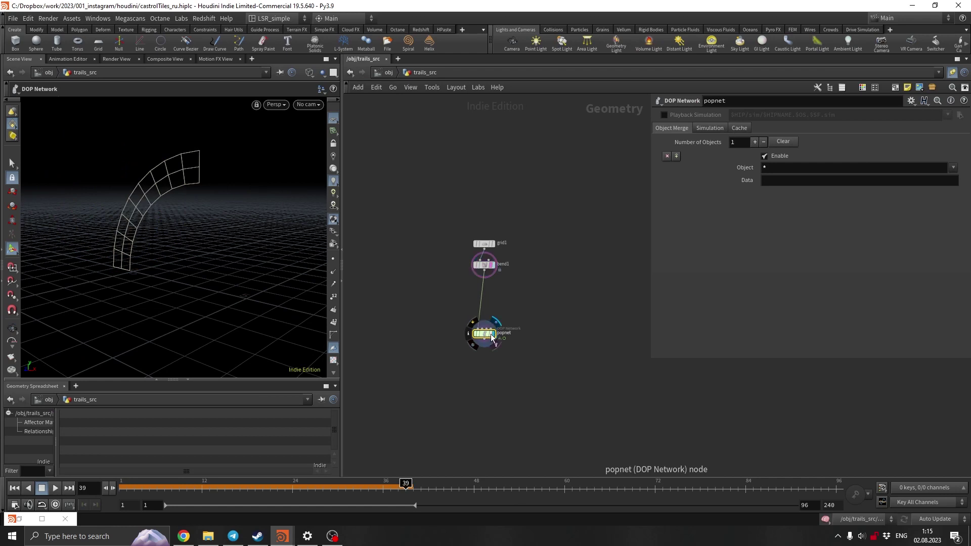
click(490, 334)
Step: Enter the popnet and delete the wire_pops_into_here merge node, leaving source_first_input wired to the popsolver
double_click(484, 335)
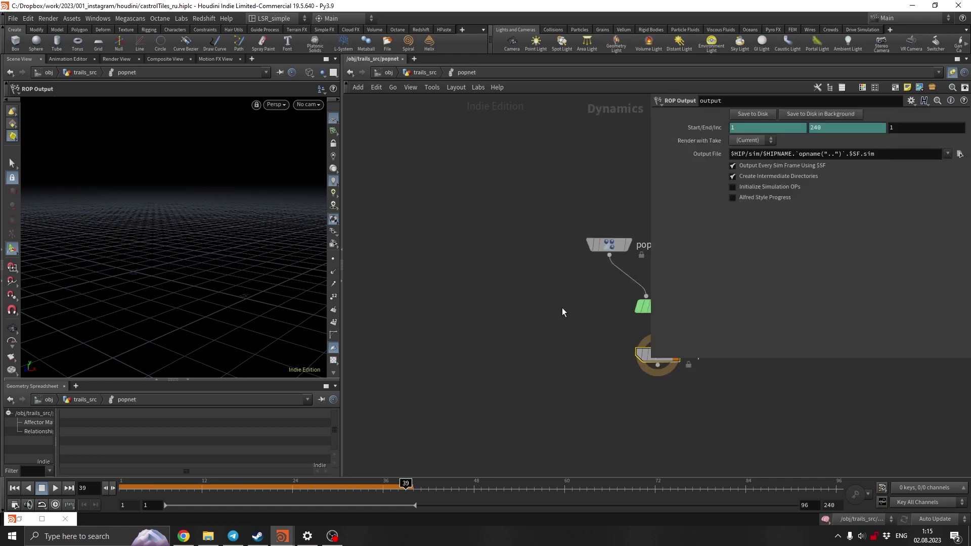
click(534, 273)
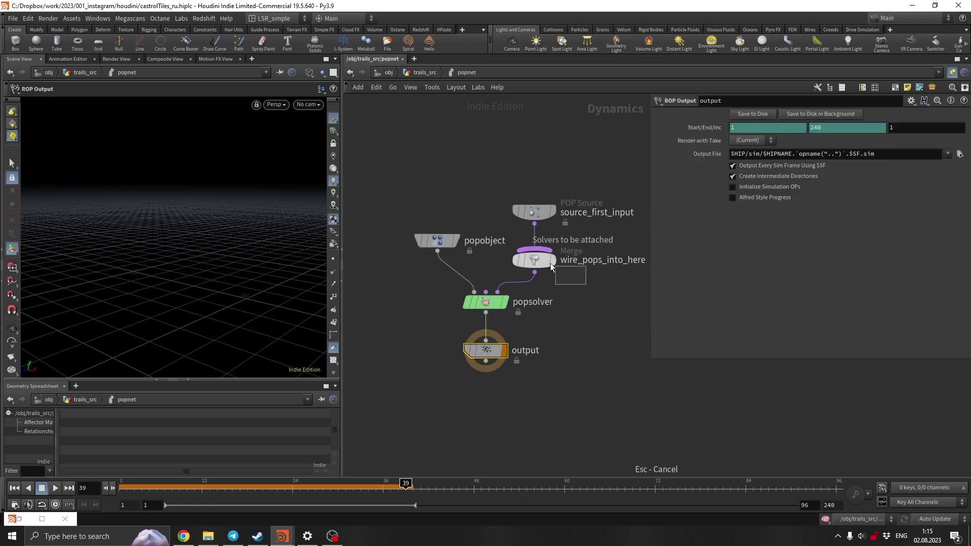
click(551, 263)
key(Delete)
Step: Preview the particle emission, set the POP source's constant birth rate to 15 and return to frame 1
click(536, 211)
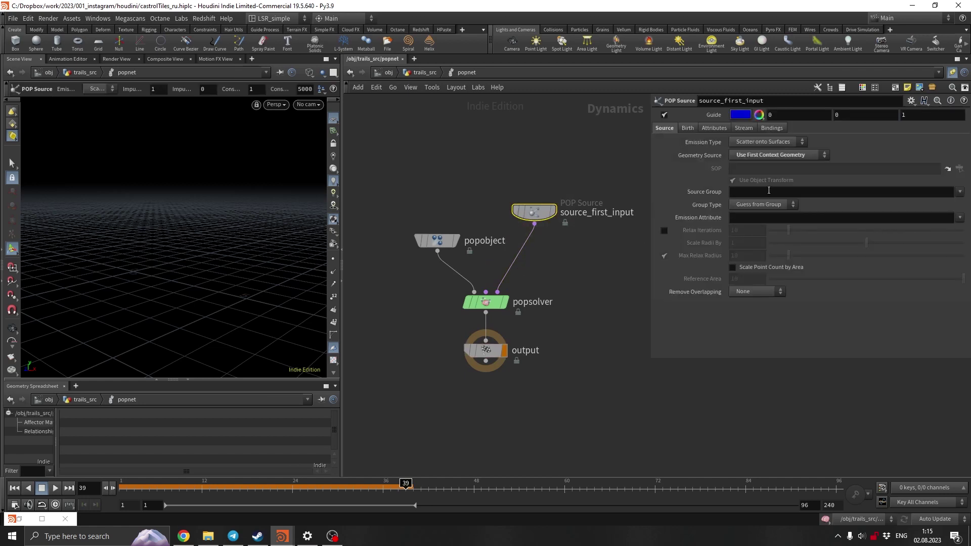
click(687, 128)
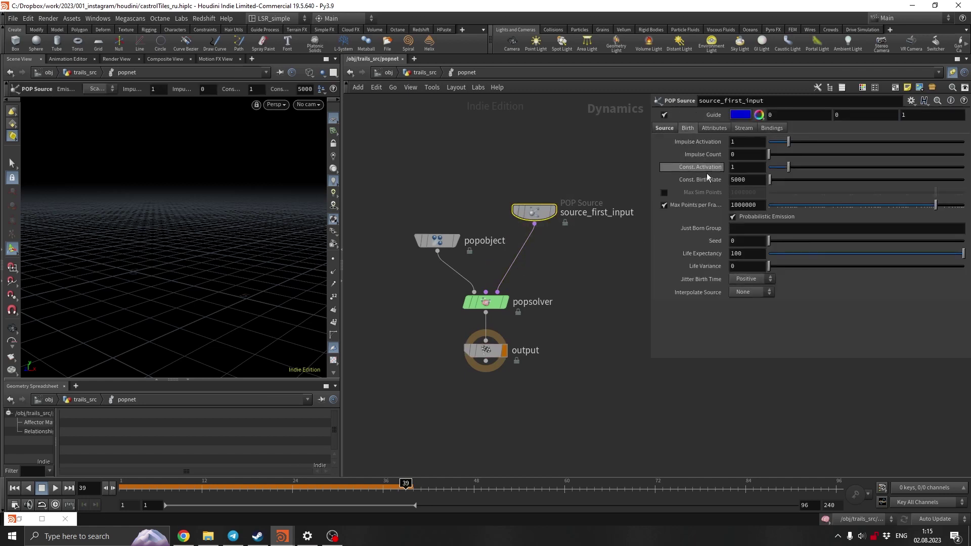
drag(108, 488, 662, 461)
key(ctrl+Up)
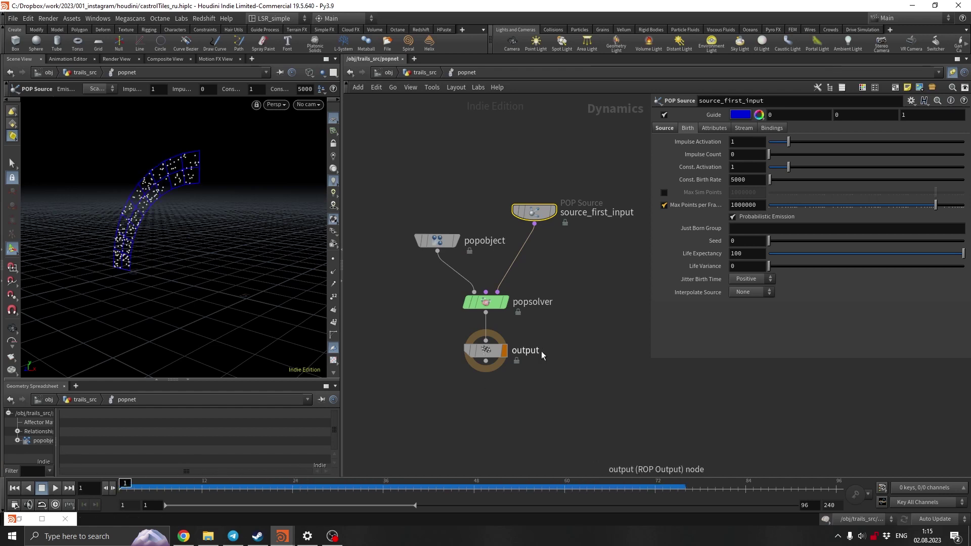
click(743, 180)
text(15)
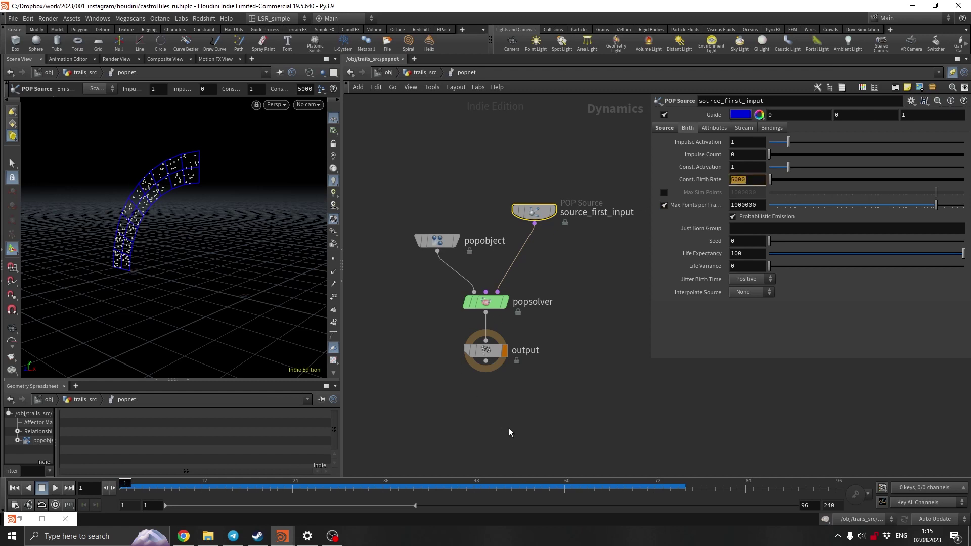
key(Return)
mouse_move(125, 487)
mouse_down()
mouse_move(749, 471)
mouse_move(125, 481)
mouse_up()
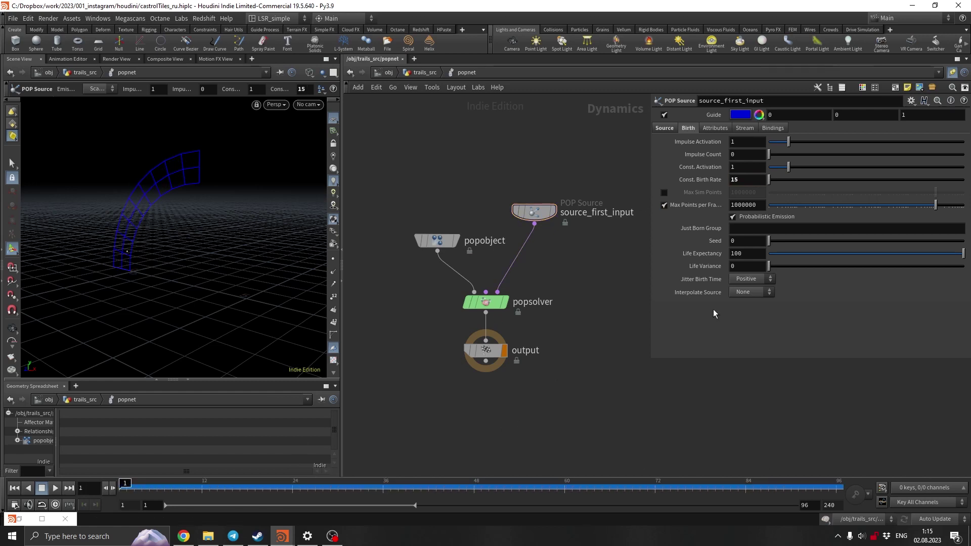
Step: Switch the POP source to Set initial velocity with a Z velocity of 3 and preview the particles at frame 96
click(714, 129)
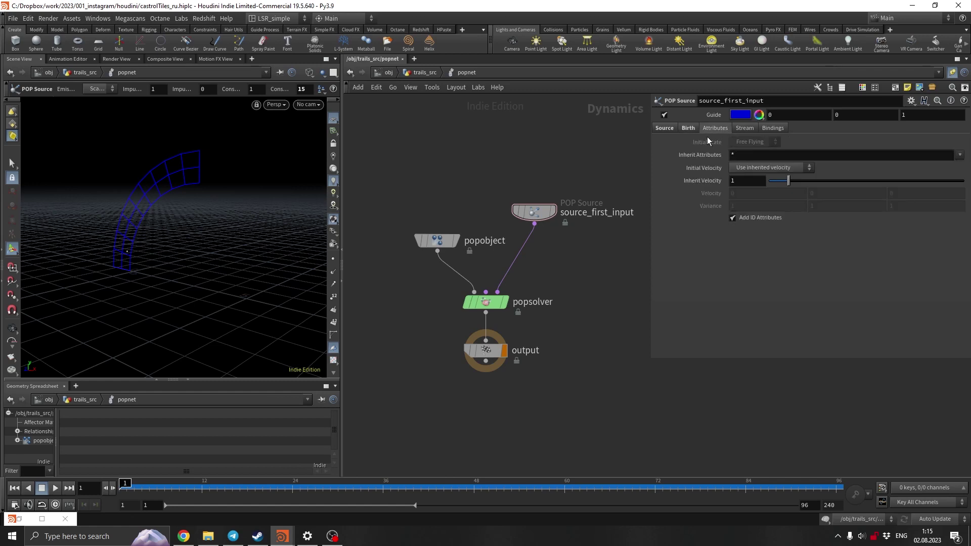
click(760, 168)
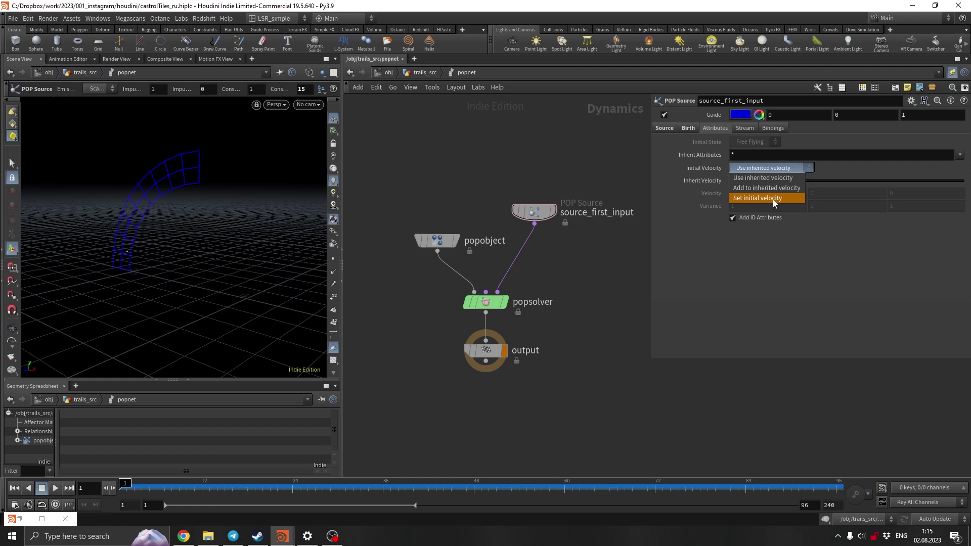
click(773, 199)
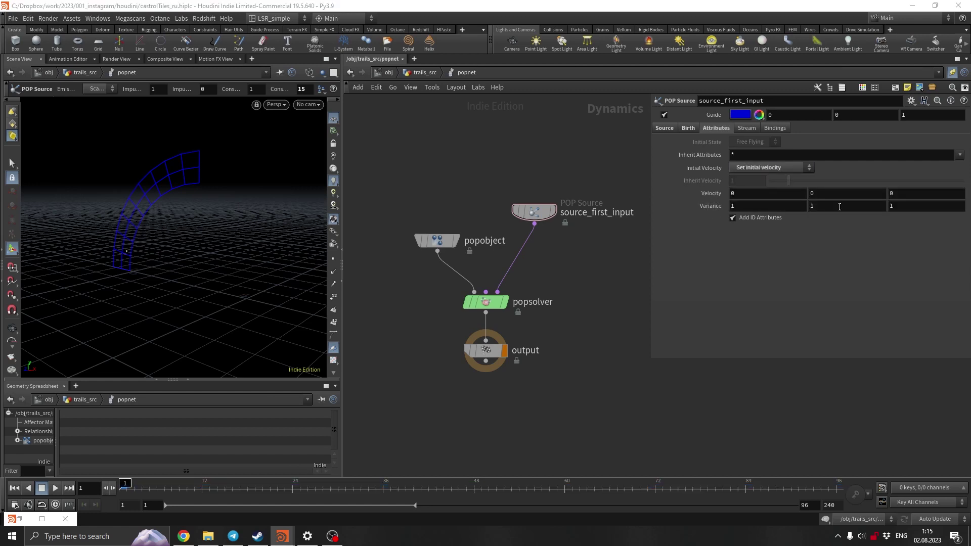
click(911, 194)
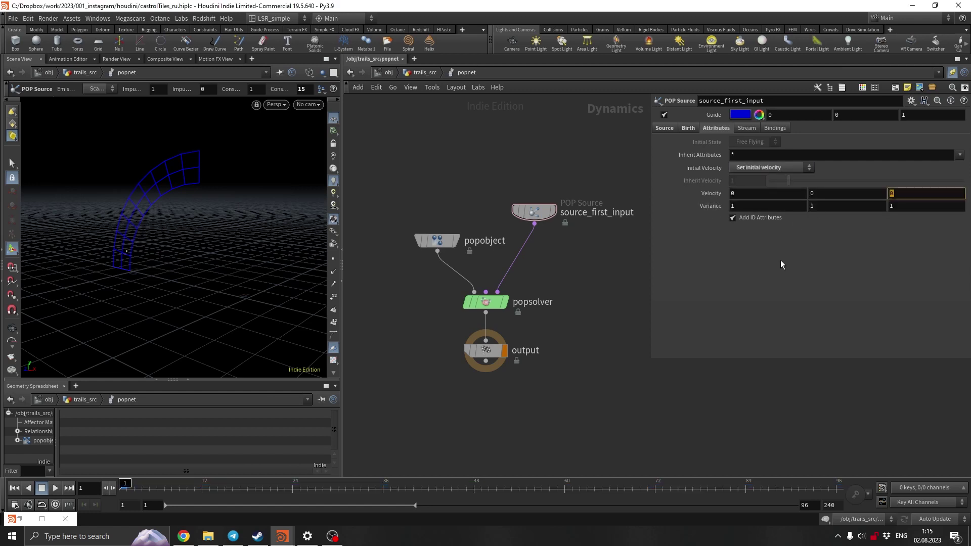
text(3)
key(Return)
click(69, 488)
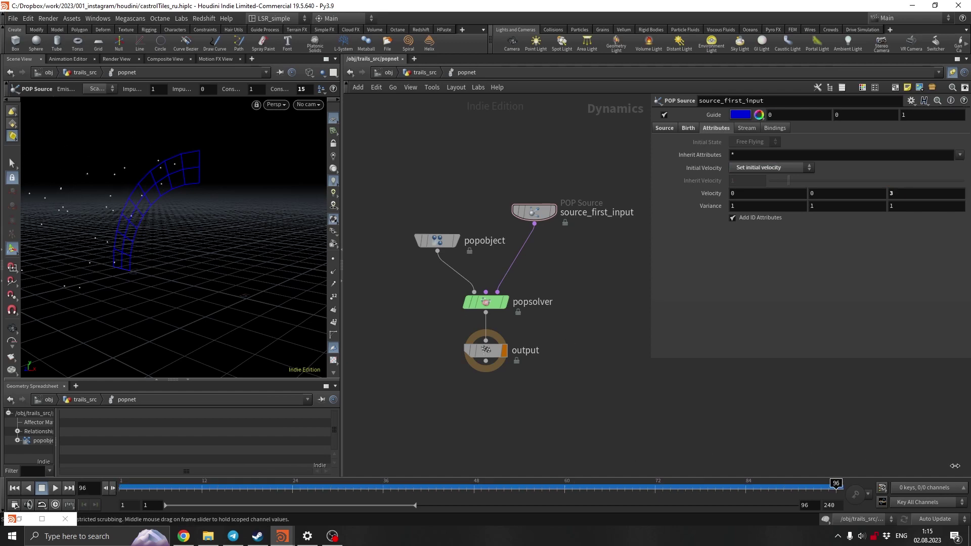
Step: Set the POP source's X and Y velocity variance to 0 and Z velocity to 4, and preview the particles up to frame 96
drag(173, 238, 76, 253)
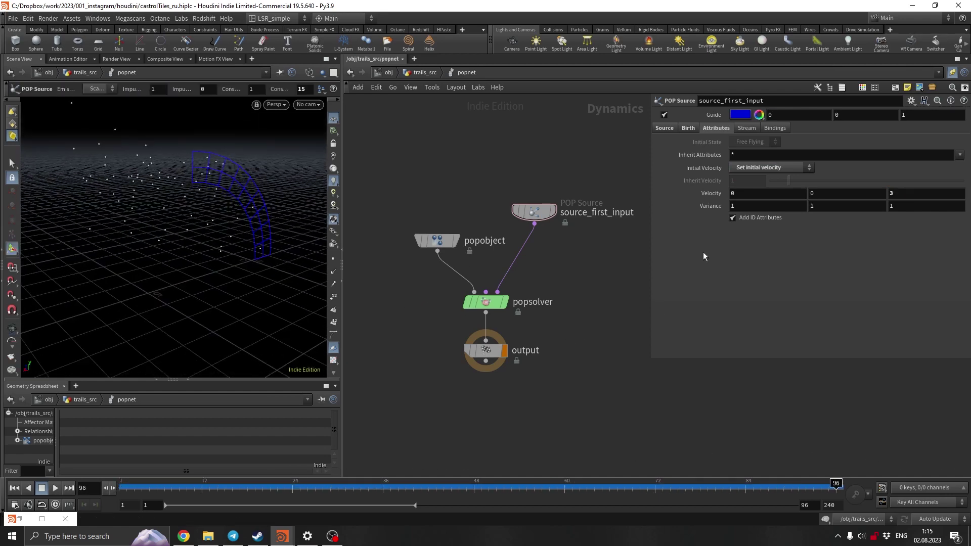
click(711, 204)
text(0)
click(828, 208)
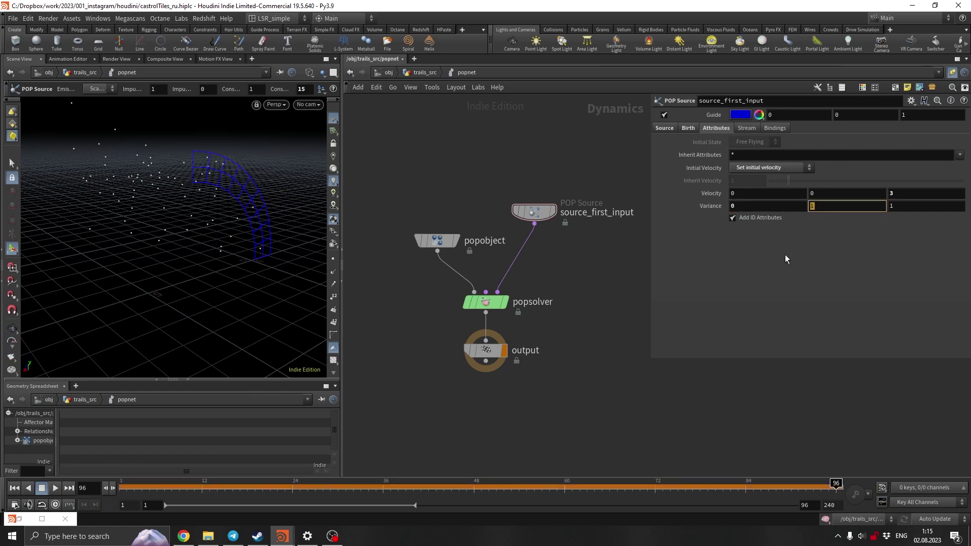
text(0)
key(Return)
text(4)
key(Return)
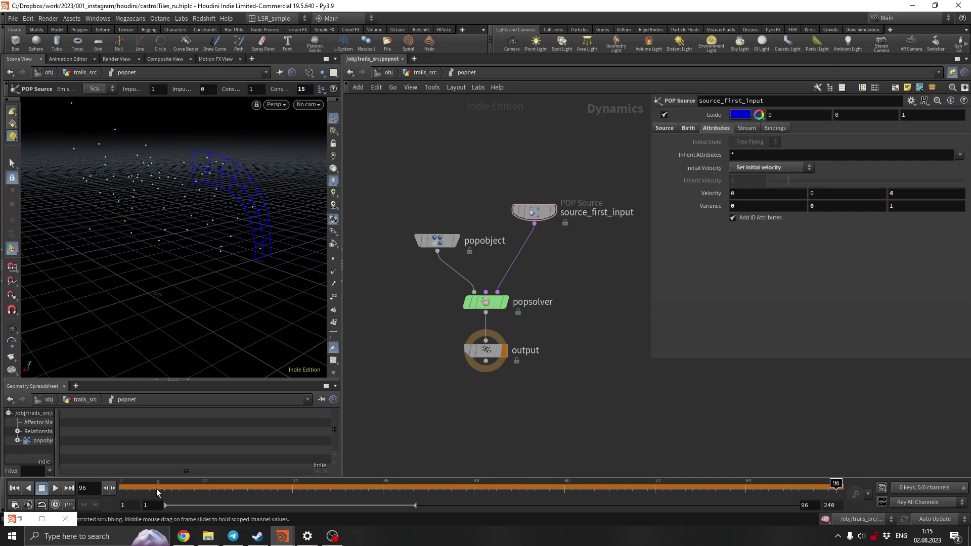
drag(122, 486, 840, 464)
key(Escape)
drag(262, 290, 214, 243)
key(Return)
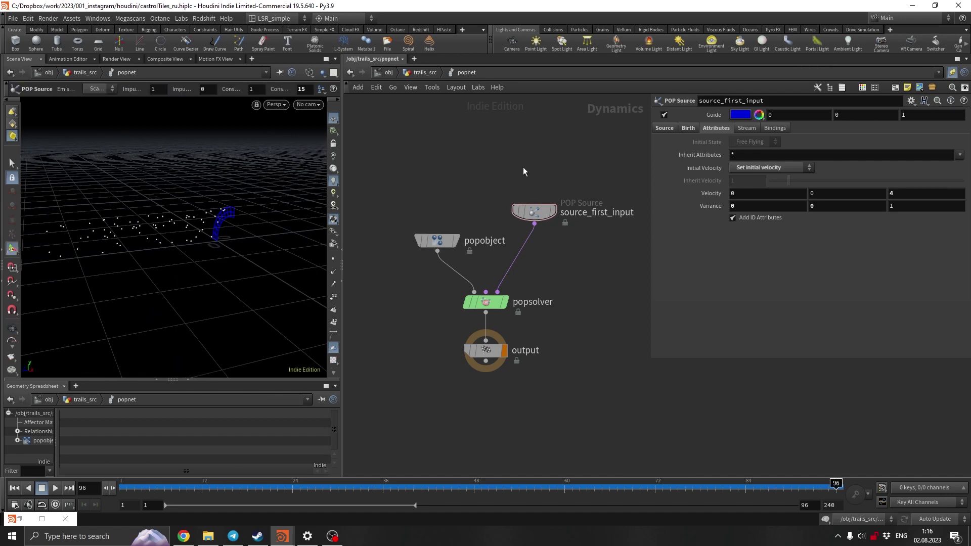
Step: Return to the trails_src network and add an Attribute Delete node below popnet, wired to its output
click(425, 72)
key(Tab)
text(attde)
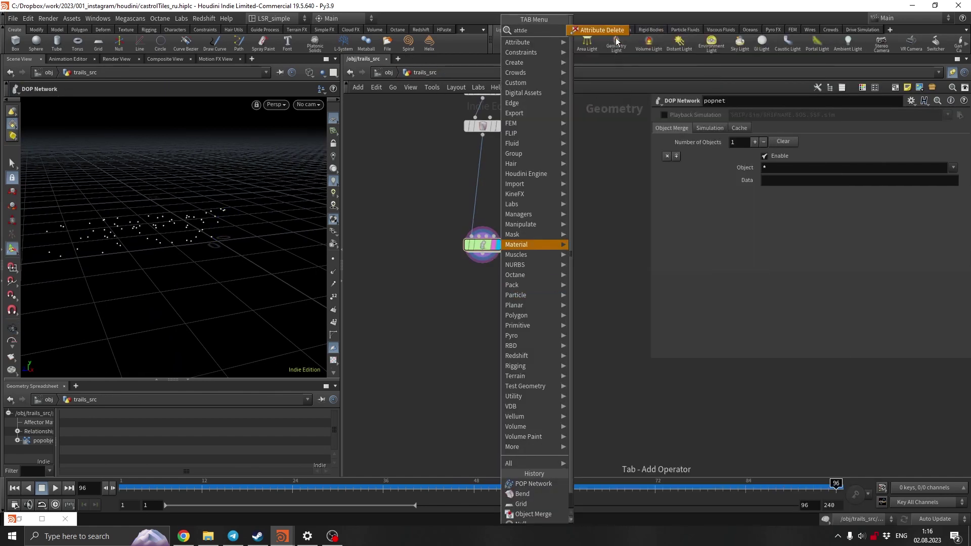
key(Return)
click(482, 319)
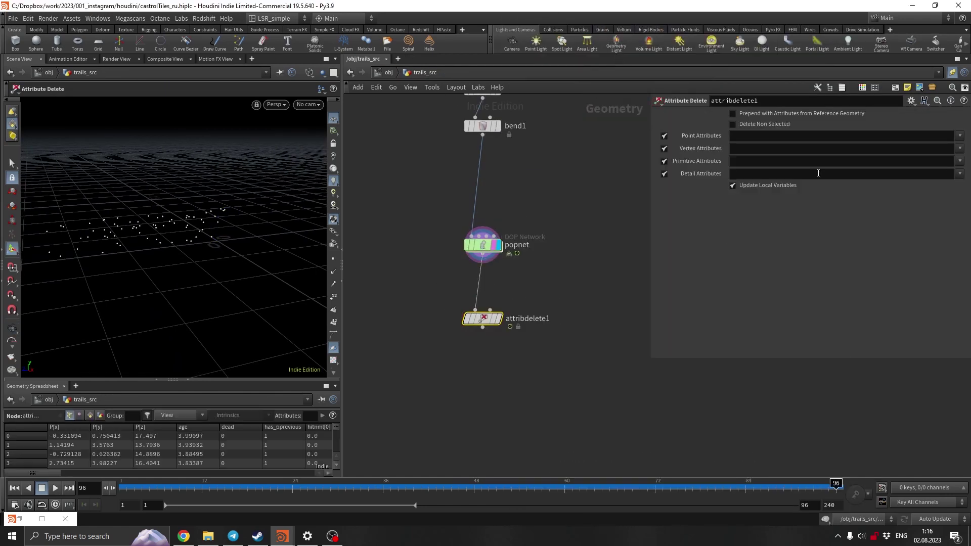
Step: Set the Attribute Delete node to Delete Non Selected, keeping only the point attributes age, life and id
click(772, 125)
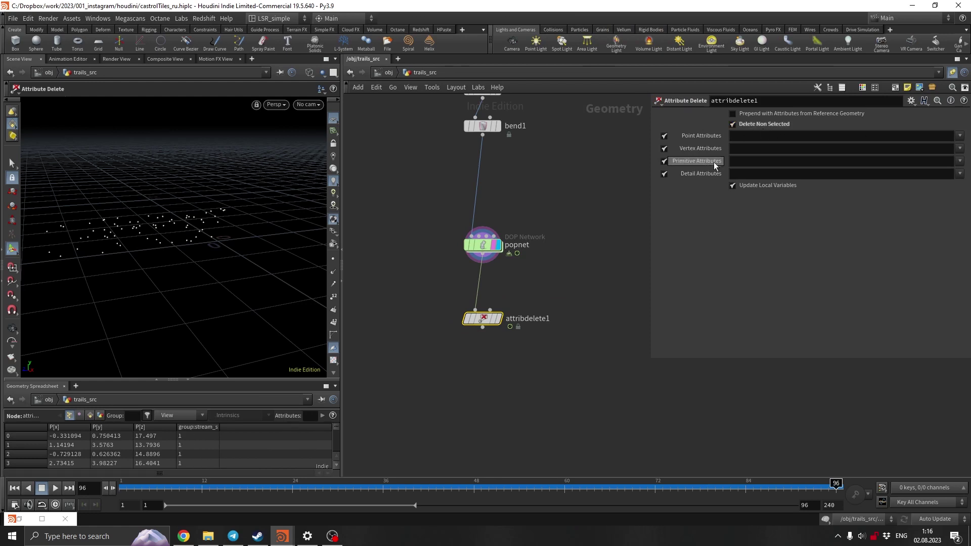
click(958, 138)
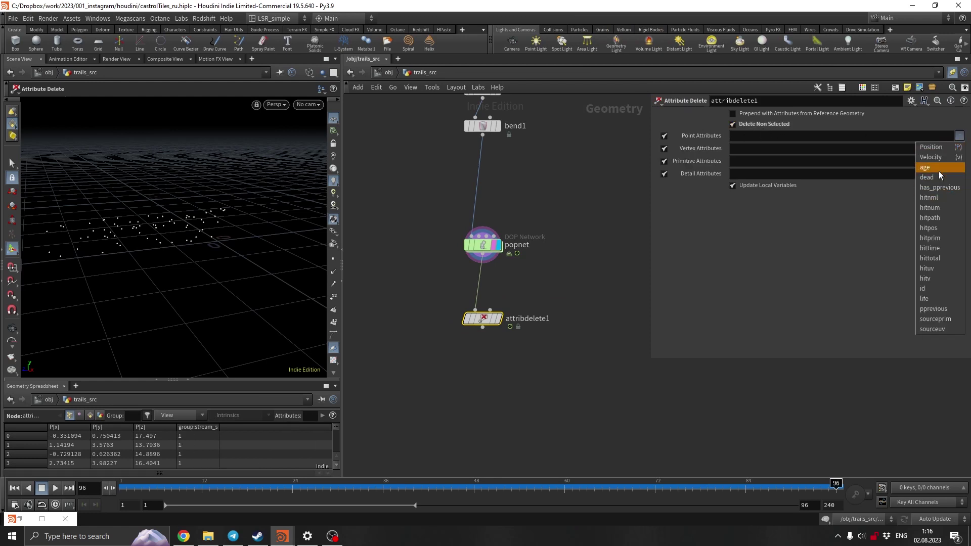
click(936, 168)
click(958, 138)
click(925, 298)
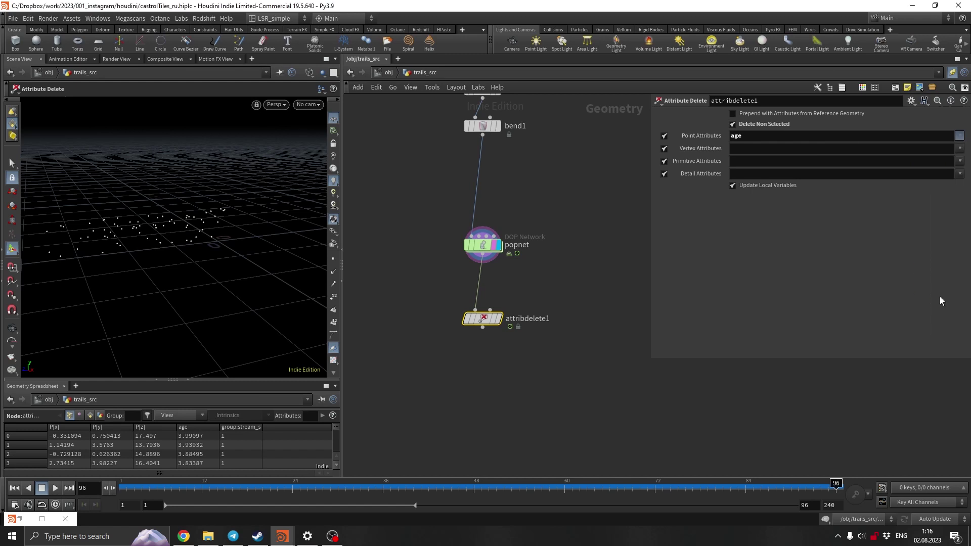
click(963, 136)
click(940, 290)
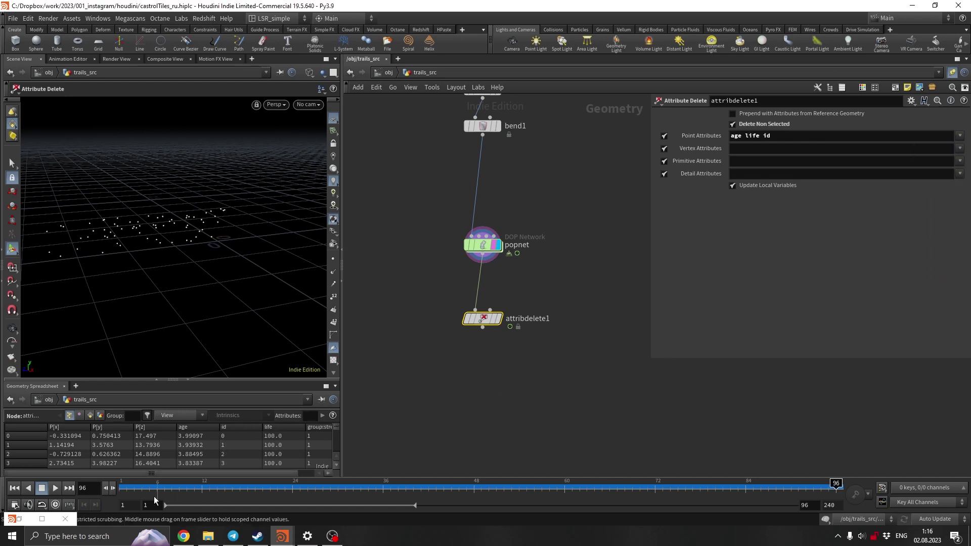
Step: Inside popnet, set the POP source's Life Expectancy to 7 and Life Variance to 2
double_click(502, 244)
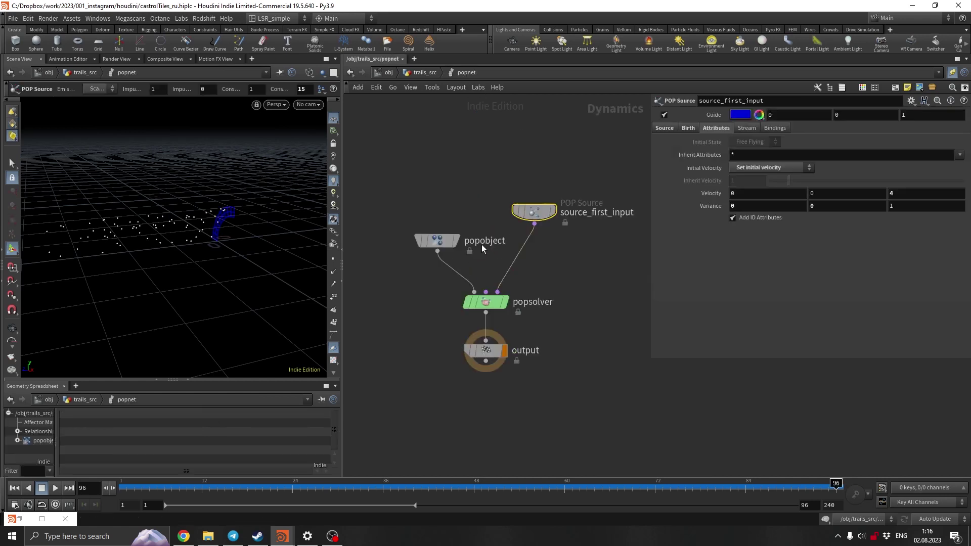
key(Down)
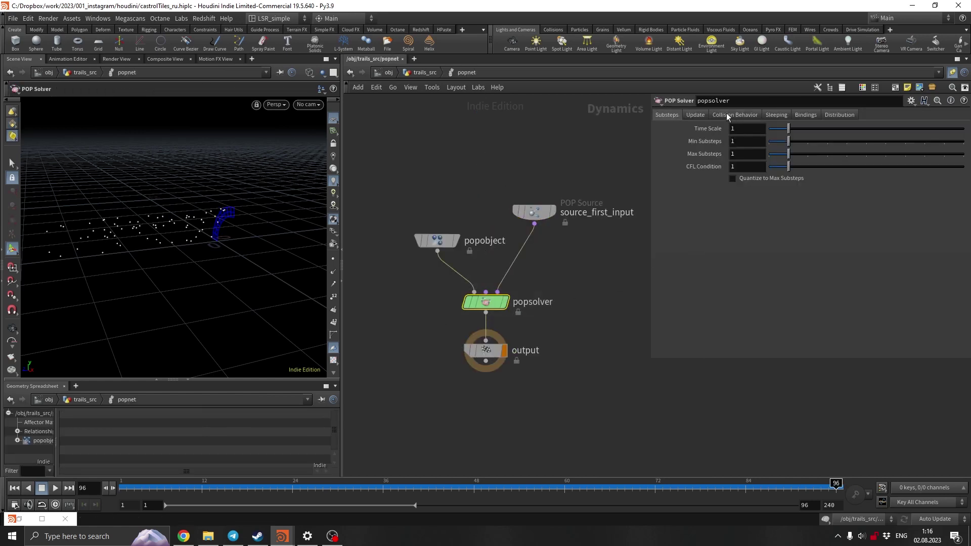
key(Up)
click(665, 129)
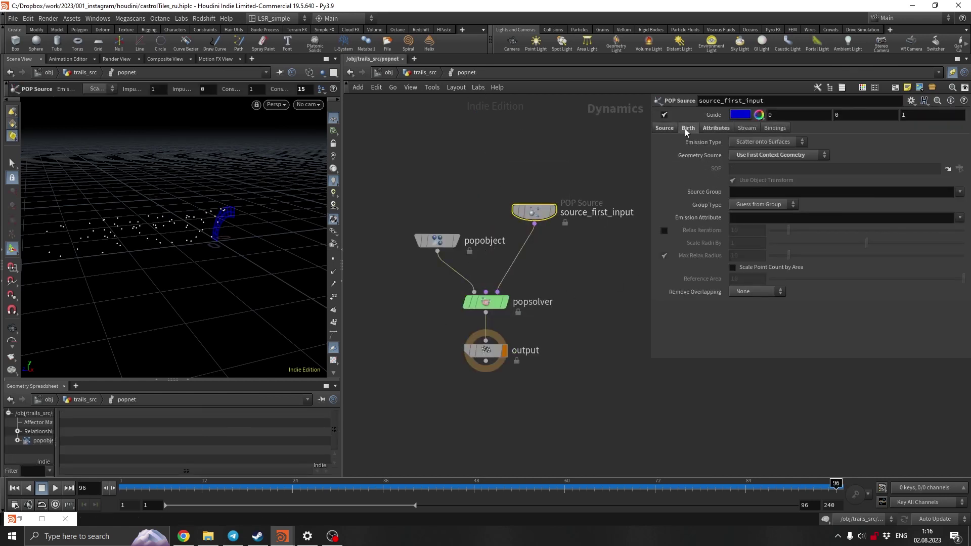
click(687, 128)
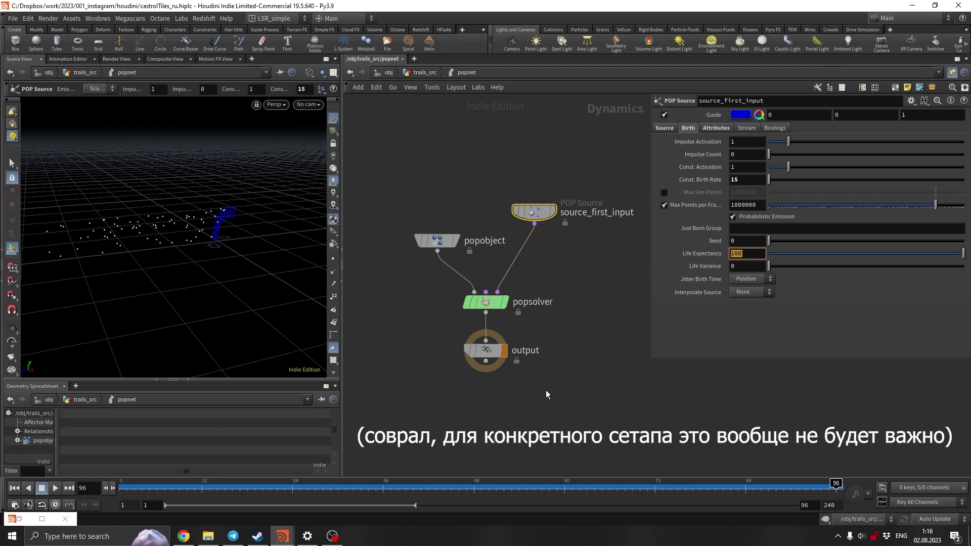
text(7)
key(Return)
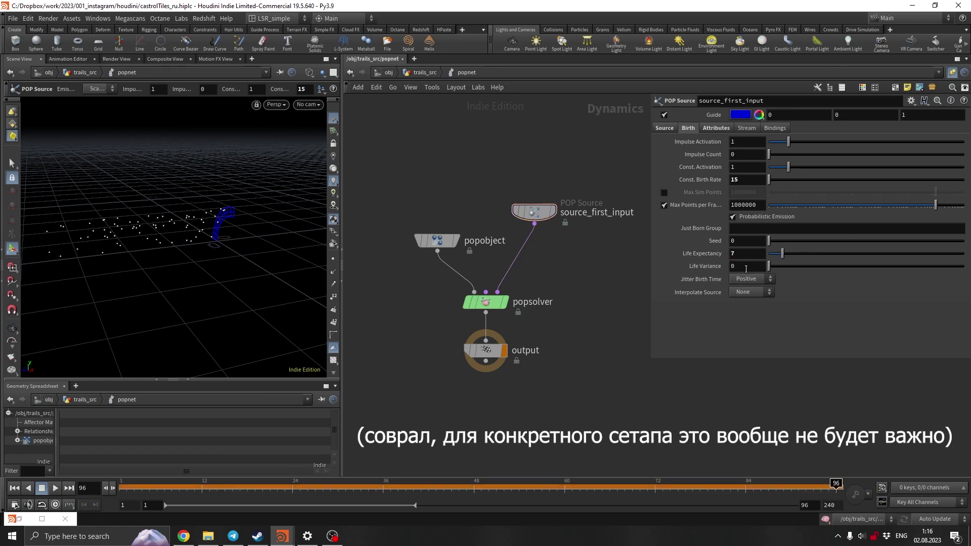
click(746, 269)
text(2)
key(Return)
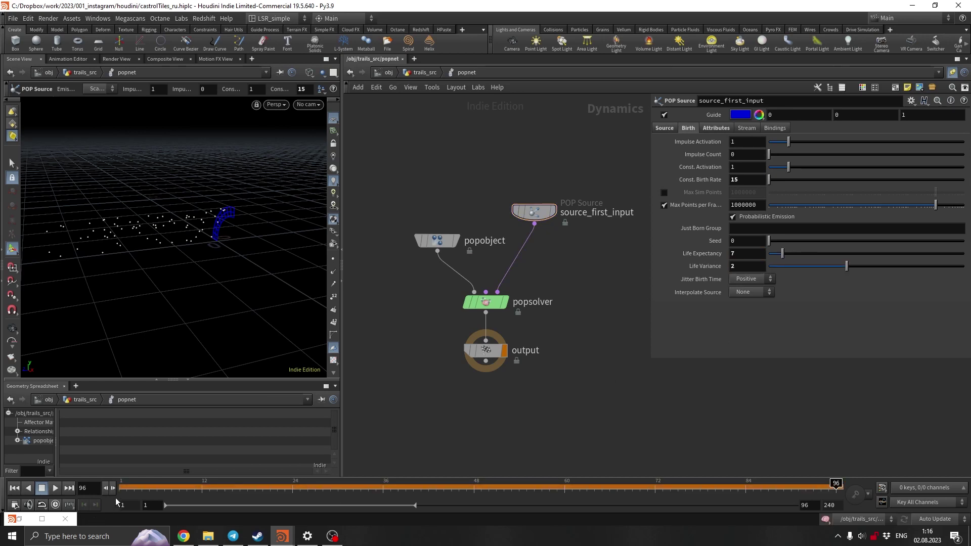
Step: Back in trails_src, add a Trail node below attribdelete1, wire it to that node's output and display it
click(425, 73)
middle_drag(478, 377, 483, 312)
key(Tab)
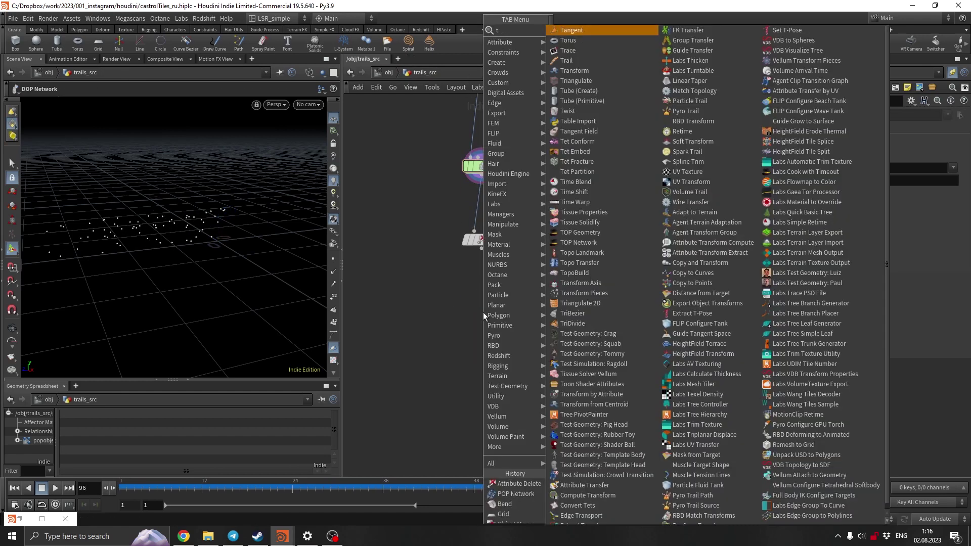
click(603, 56)
click(478, 327)
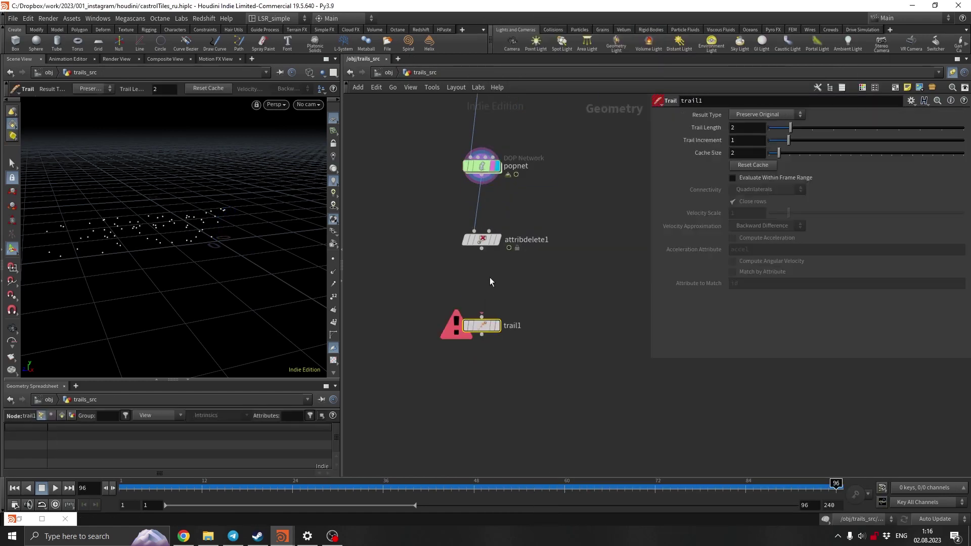
drag(482, 248, 482, 318)
click(500, 326)
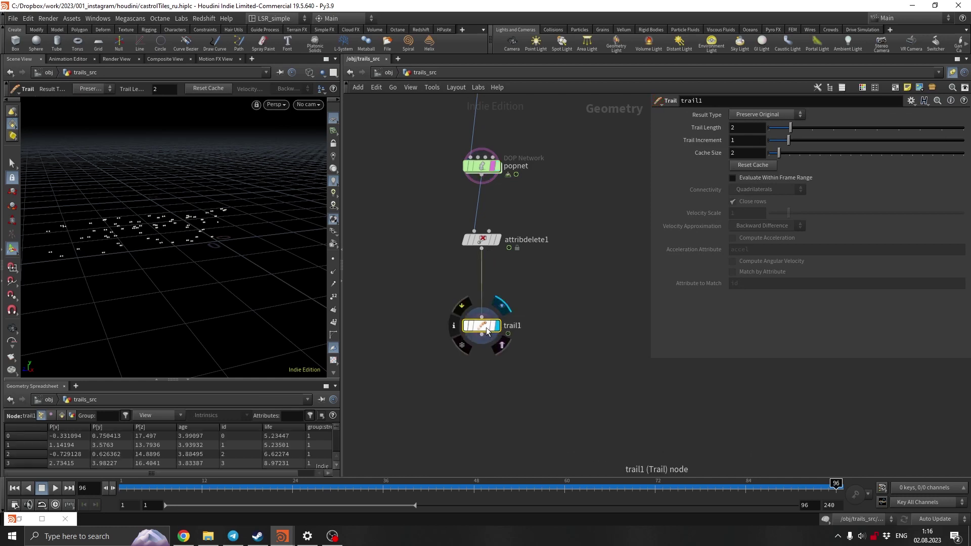
Step: Set the Trail node's length to 20 and preview the trails up to frame 96
click(746, 126)
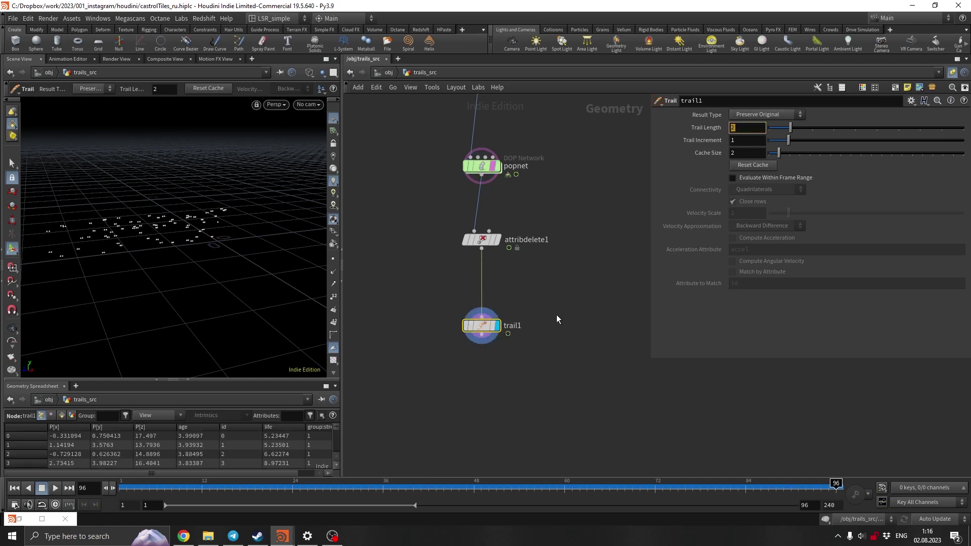
text(20)
key(Return)
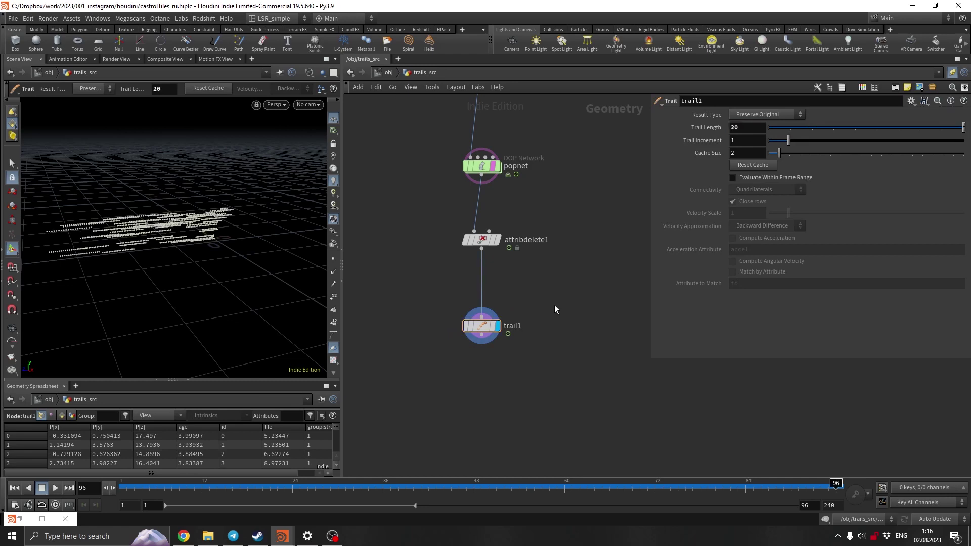
drag(153, 490, 837, 484)
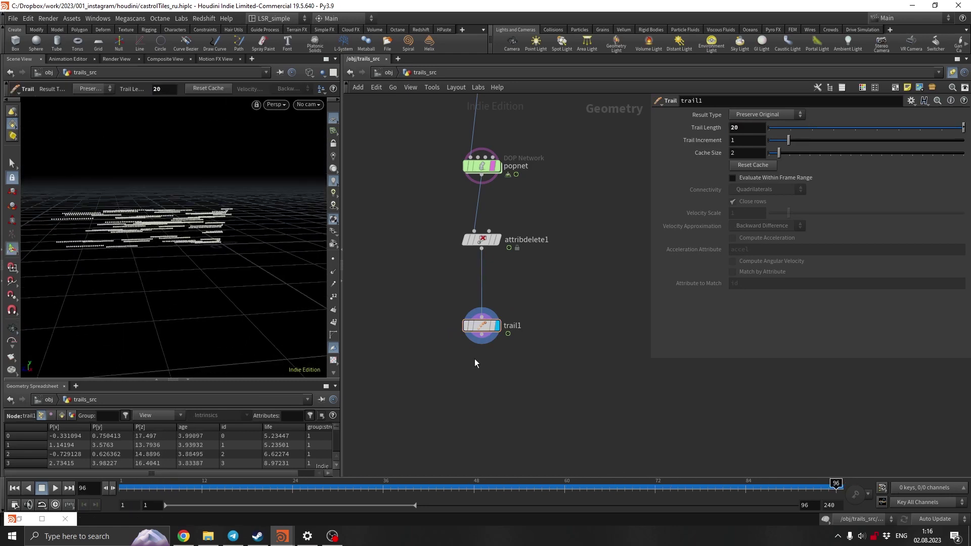
Step: Add a Time Shift node beside trail1
key(Tab)
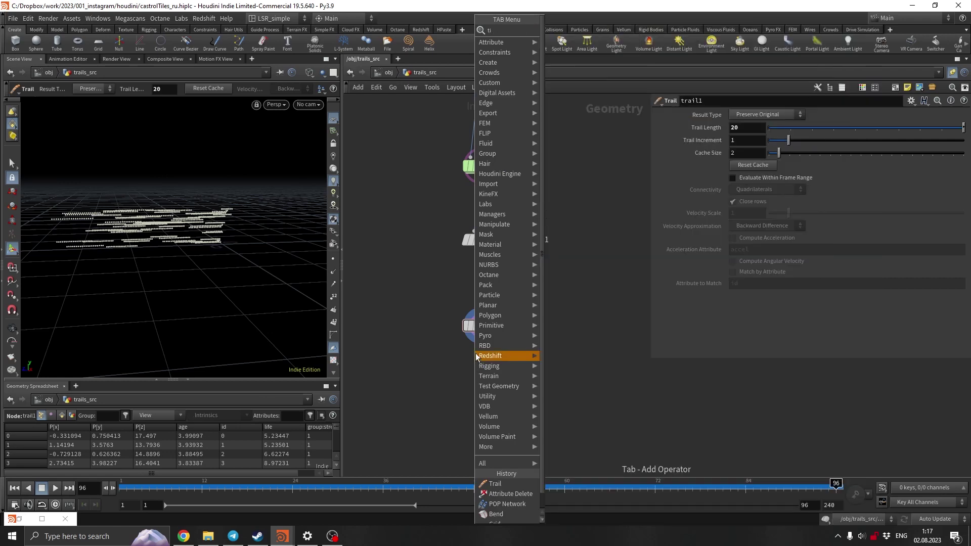
text(tim)
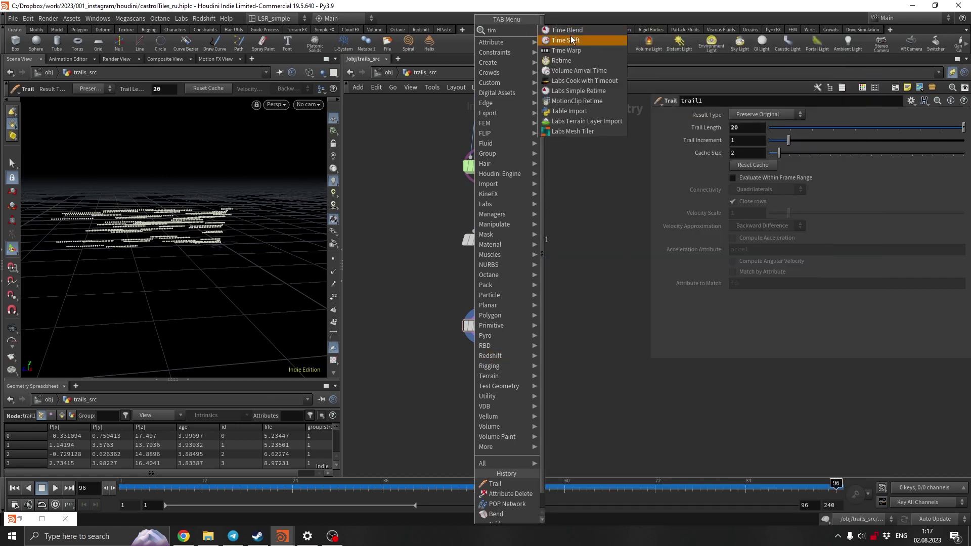
click(572, 40)
click(559, 325)
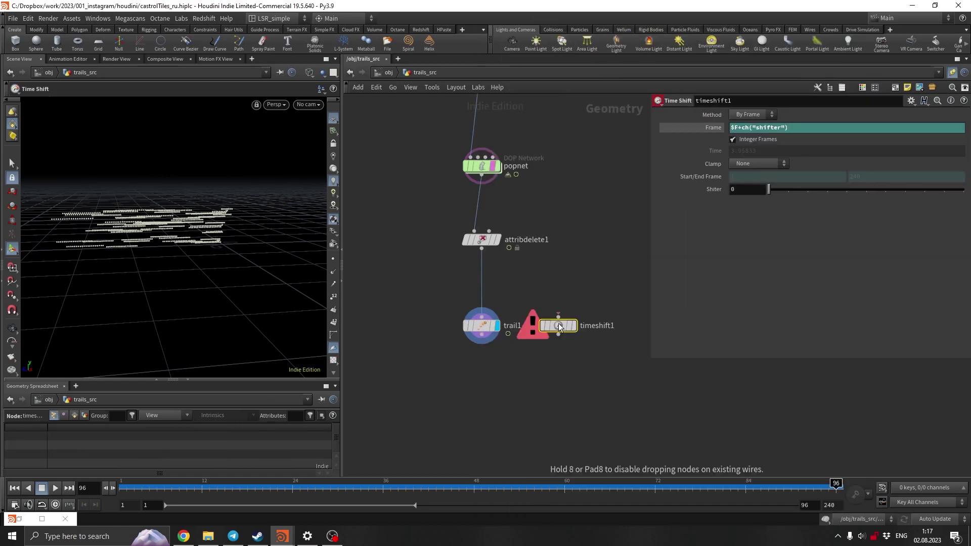
Step: Set the Time Shift's frame expression to $F+500 and insert the node between attribdelete1 and trail1
click(714, 128)
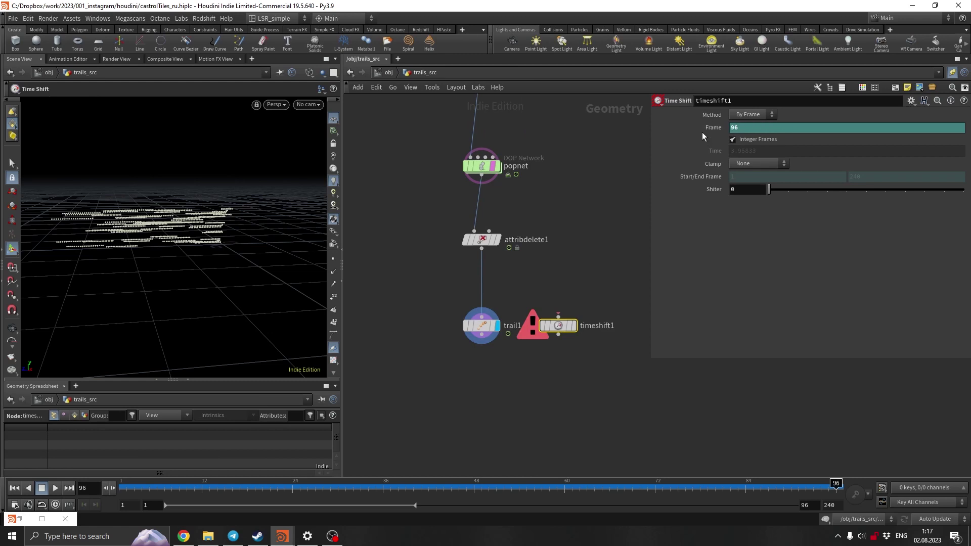
click(704, 129)
drag(789, 127, 738, 128)
key(BackSpace)
key(Return)
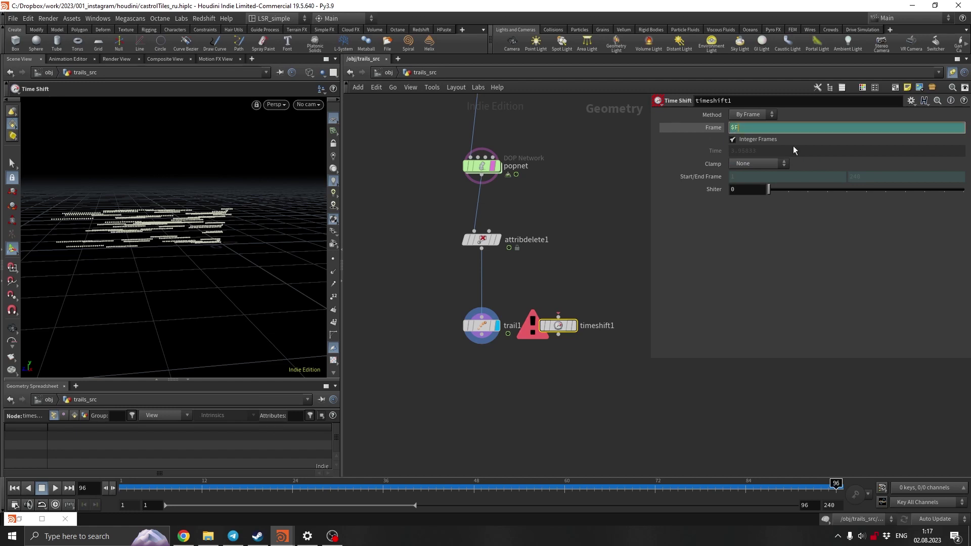
text(+500)
key(Return)
drag(568, 327, 491, 287)
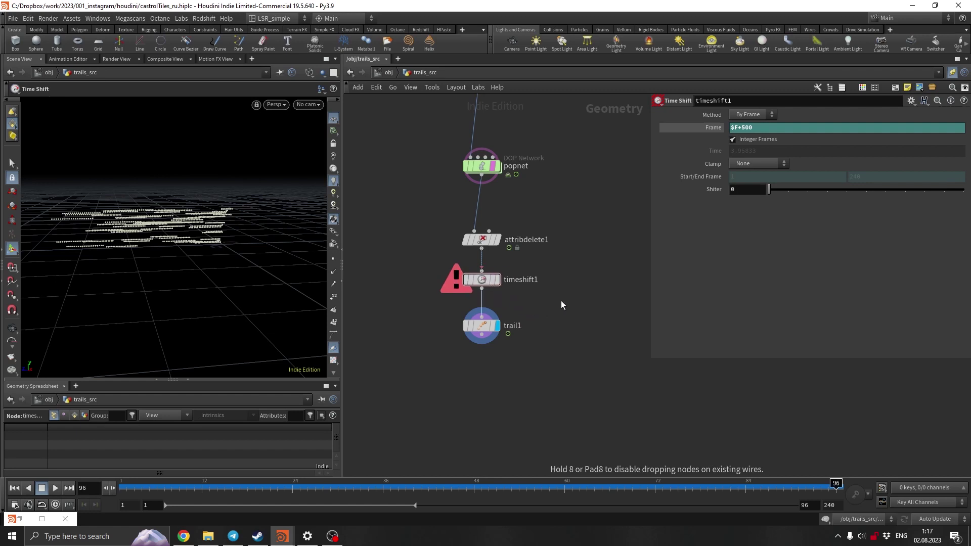
Step: Make trail1 the displayed and rendered node, and view its trails together with the rest of the scene
click(485, 329)
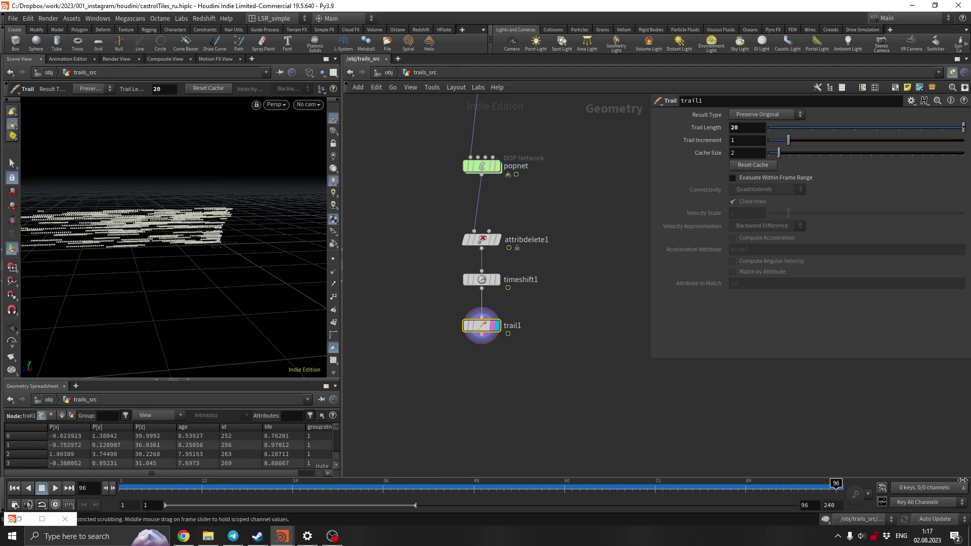
key(Escape)
drag(217, 276, 183, 283)
drag(212, 253, 202, 278)
click(321, 72)
drag(243, 221, 217, 262)
Step: Set the Z centre of grid1 to -5
scroll(404, 246, down, 5)
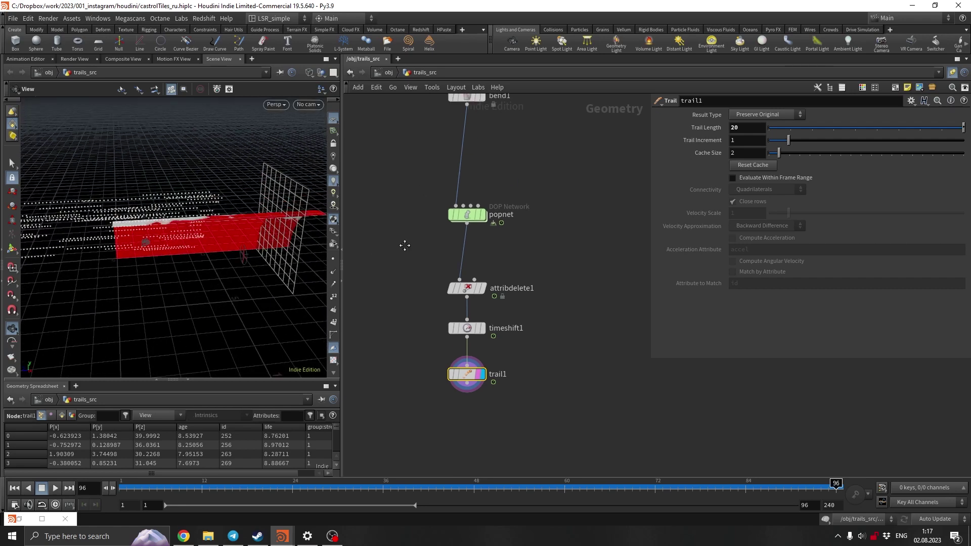
click(429, 286)
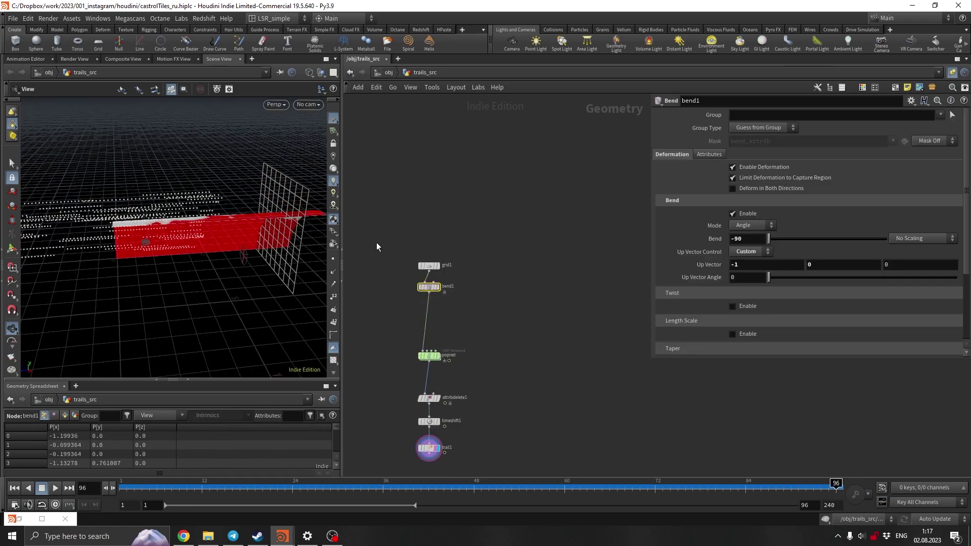
click(429, 266)
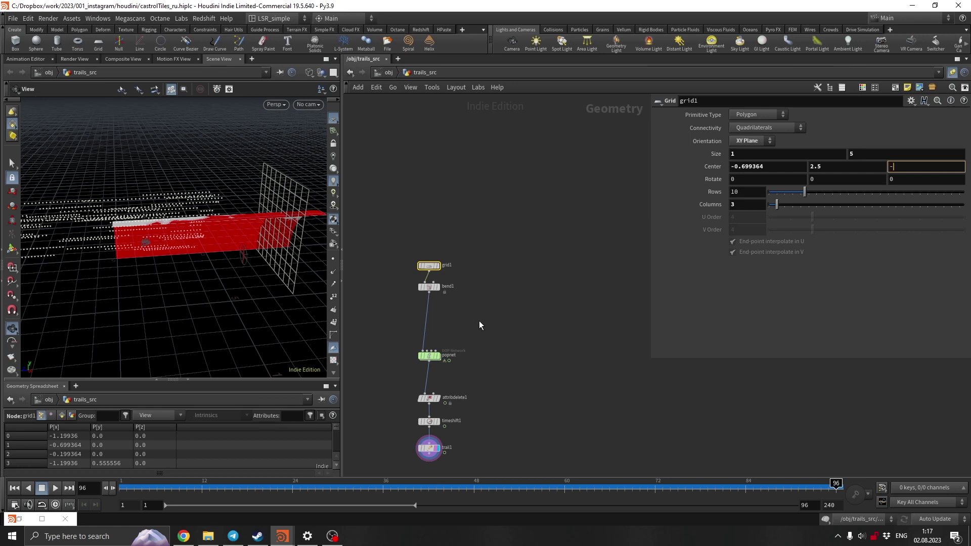
key(Return)
Step: Return to frame 1, reset all simulations and scrub to frame 61 to check the trails against the curved tile surface
mouse_move(124, 485)
mouse_down()
mouse_move(154, 485)
mouse_move(124, 485)
mouse_up()
scroll(448, 328, up, 3)
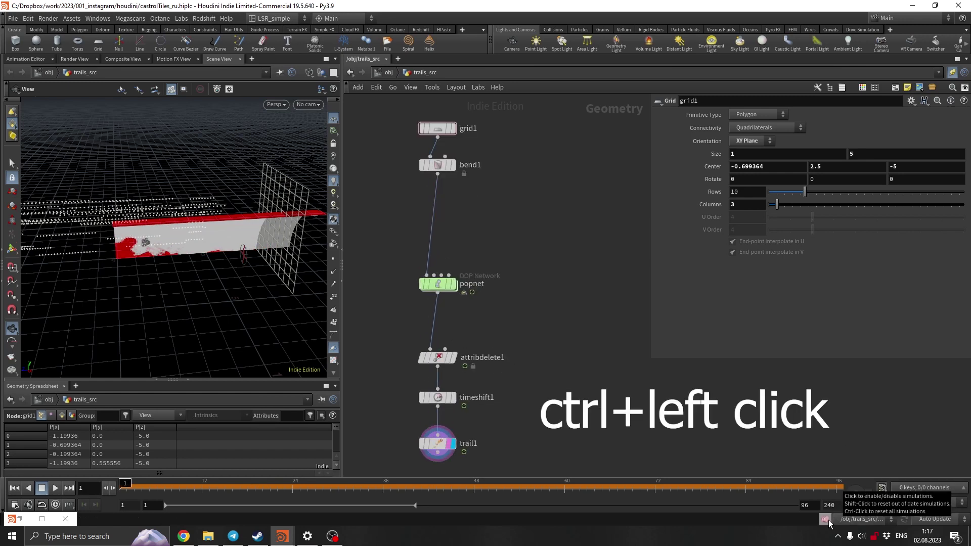
drag(125, 485, 229, 479)
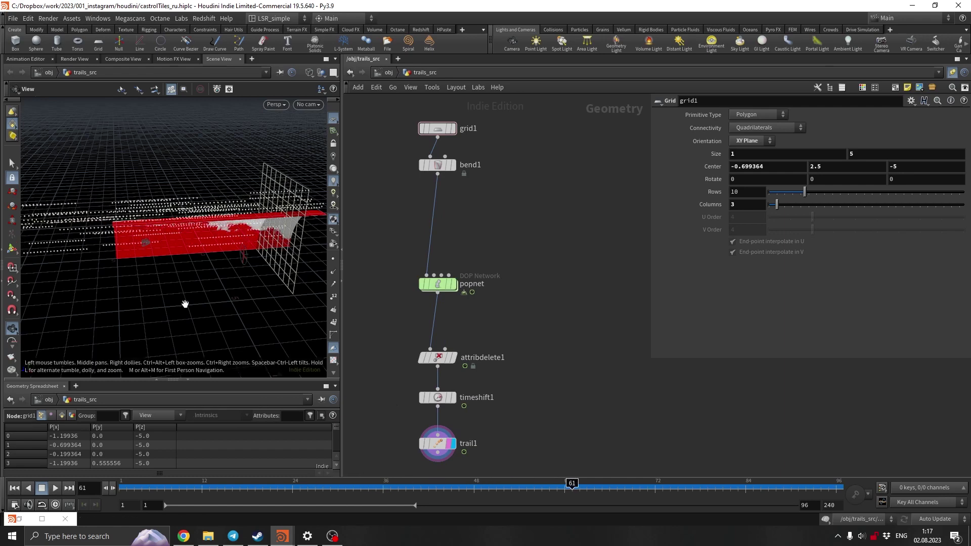
mouse_move(206, 258)
mouse_down()
mouse_move(252, 256)
mouse_move(213, 257)
mouse_up()
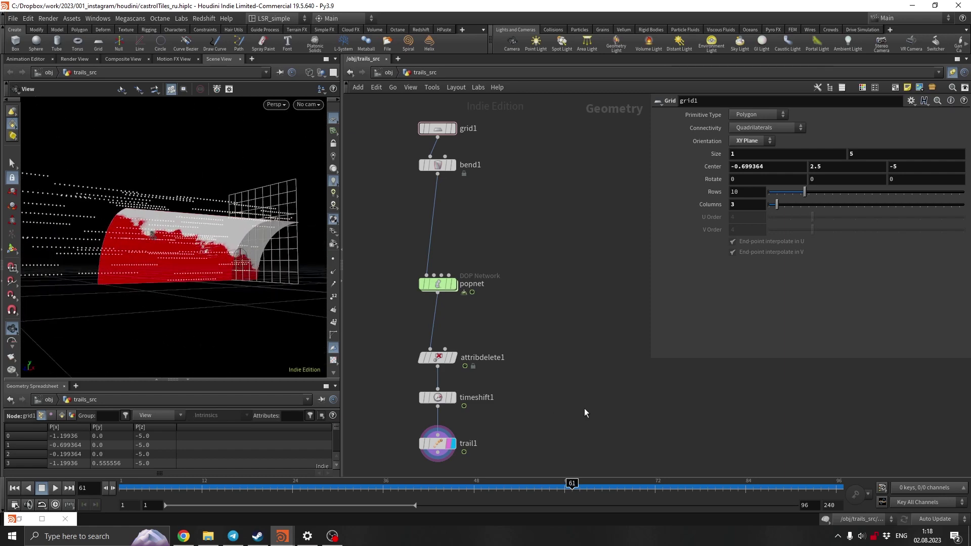
Step: Append an Add node after trail1
middle_drag(539, 408, 557, 274)
click(449, 311)
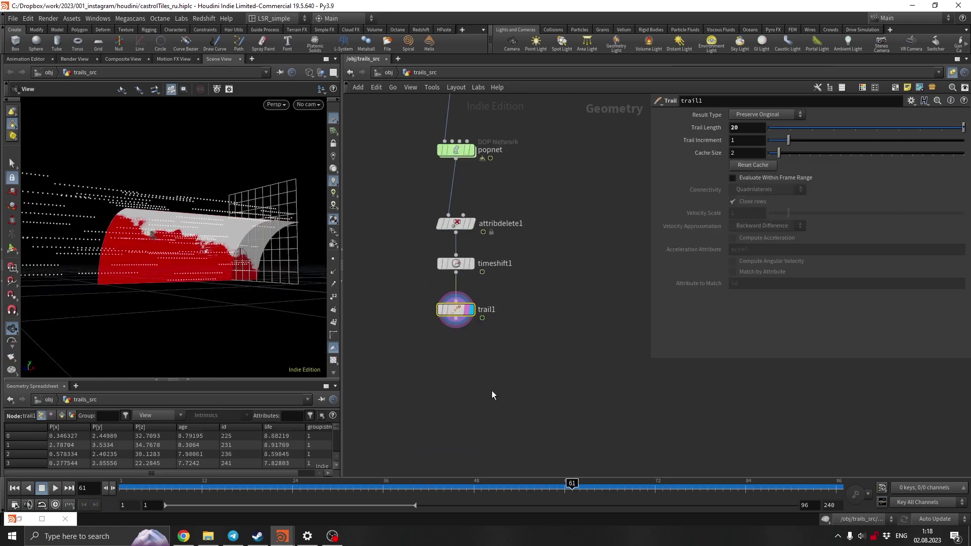
key(Tab)
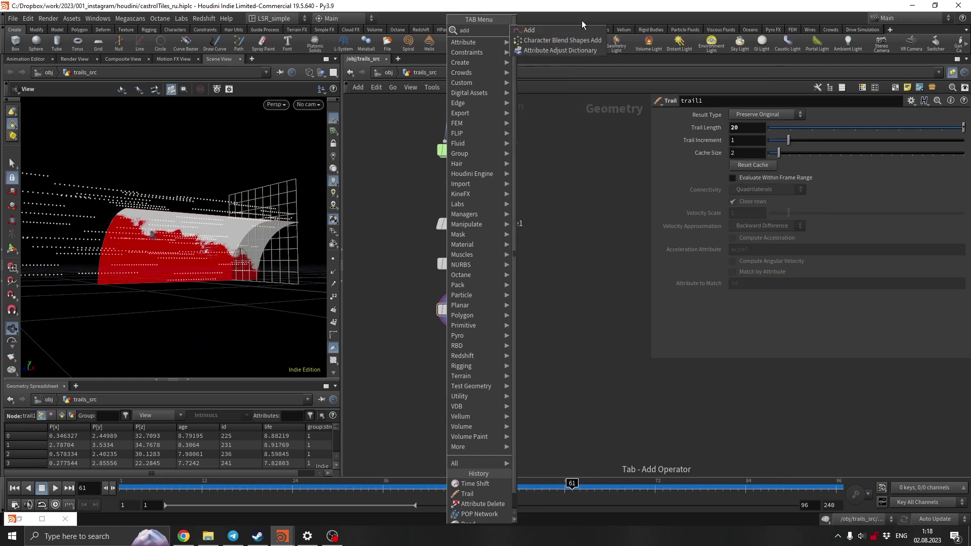
text(add)
key(Return)
click(460, 364)
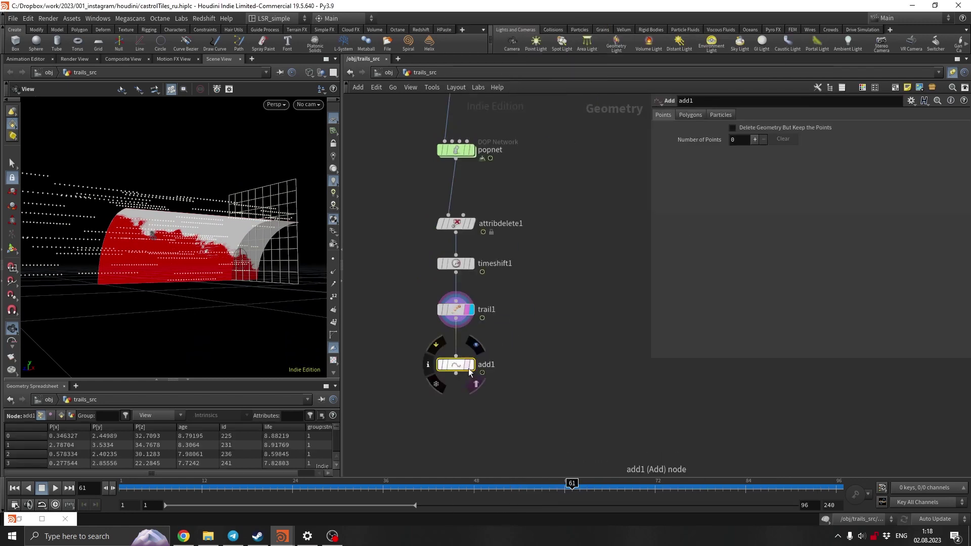
Step: Set add1 to create polygons by group, by attribute id, then display it and check the trail lines in the scene
click(690, 115)
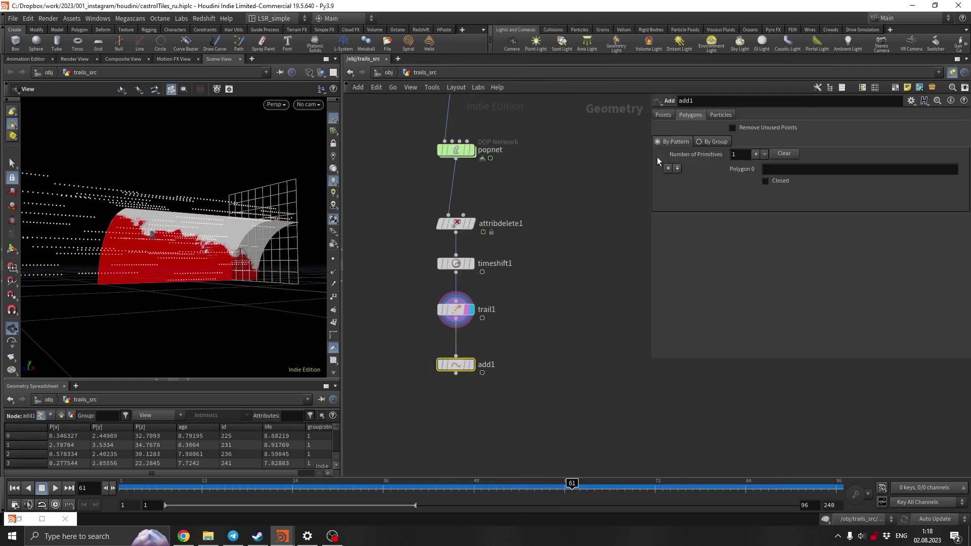
click(723, 144)
click(756, 170)
click(749, 215)
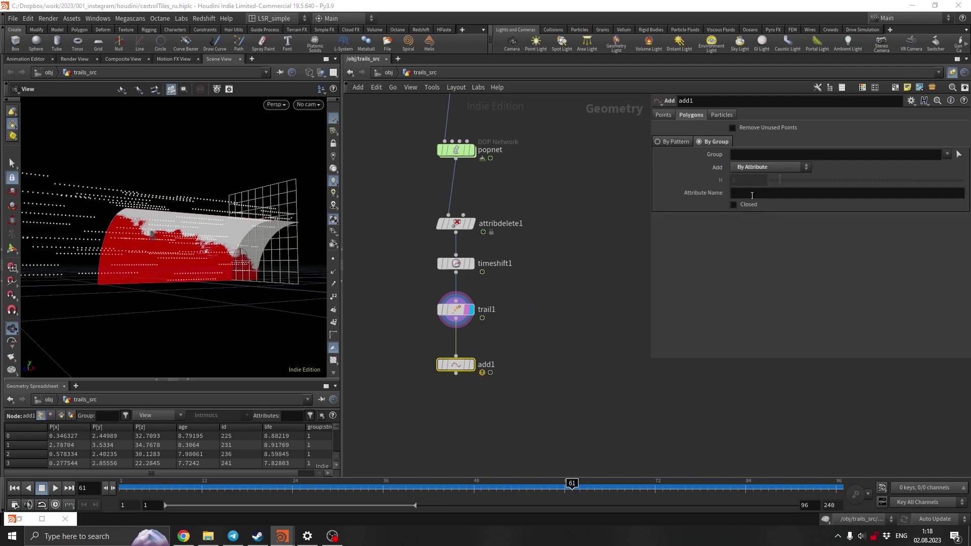
click(752, 195)
text(id)
key(Return)
click(470, 364)
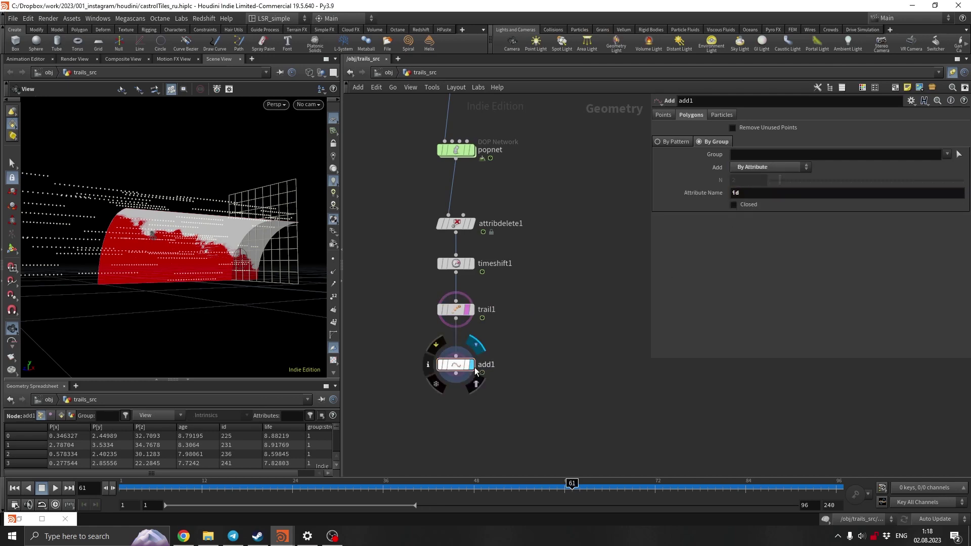
drag(154, 268, 192, 258)
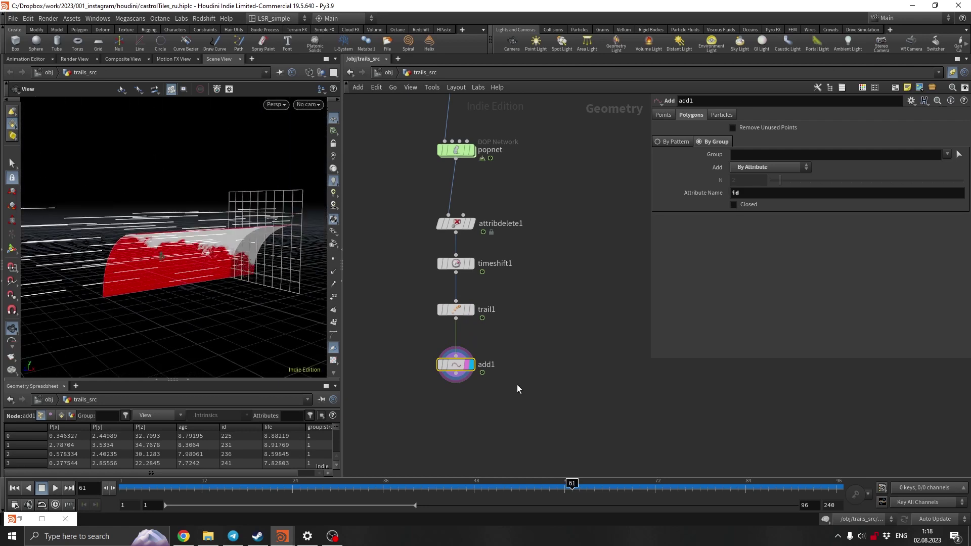
Step: Lay out the chain of nodes from attribdelete1 to add1 with even spacing
drag(421, 182, 471, 354)
key(l)
click(456, 395)
Step: Append an Attribute Wrangle after add1 and display it
middle_drag(482, 397, 490, 321)
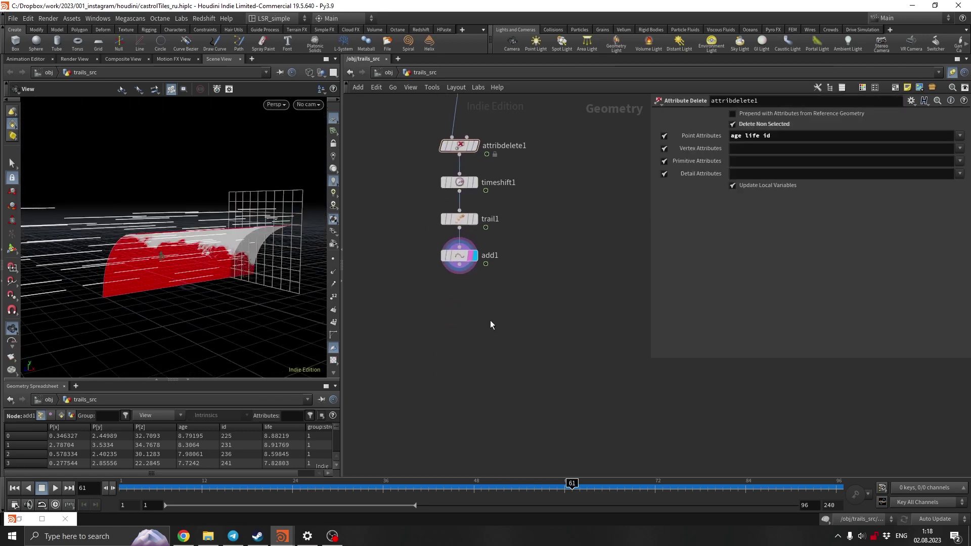
key(Tab)
text(aw)
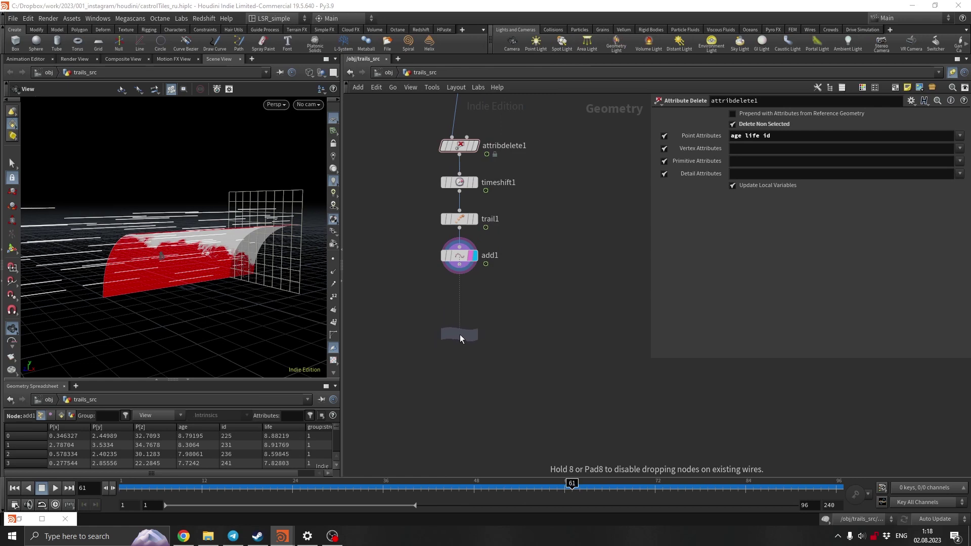
click(460, 335)
click(474, 334)
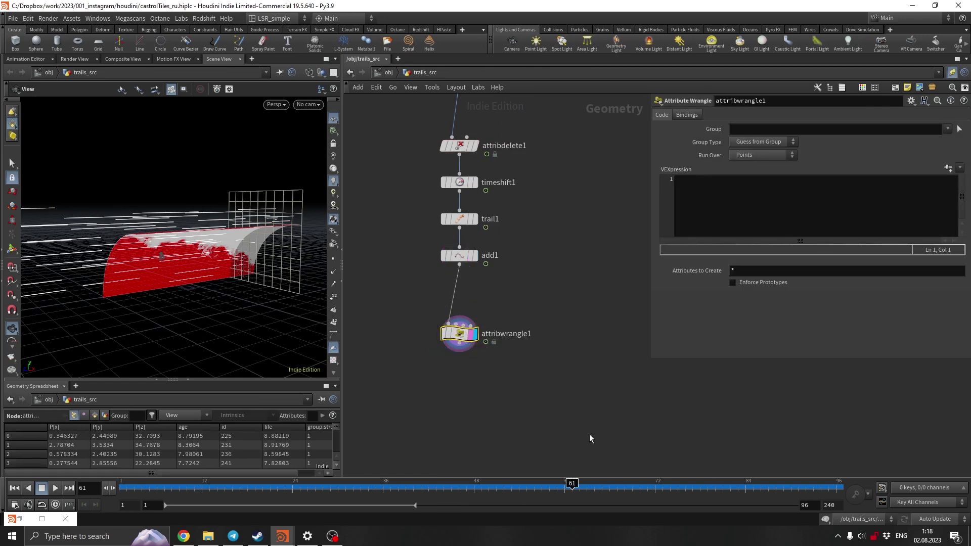
click(743, 193)
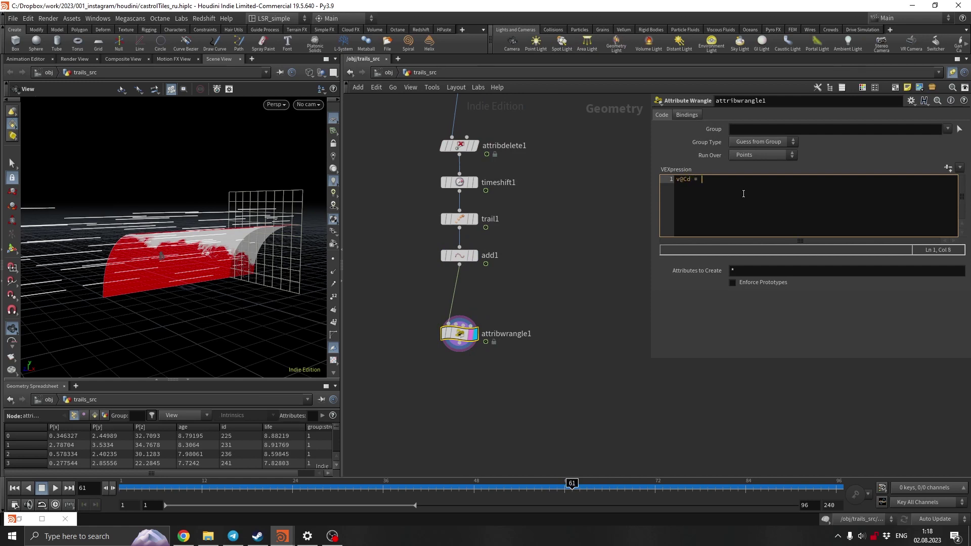
text(v@Cd = chr)
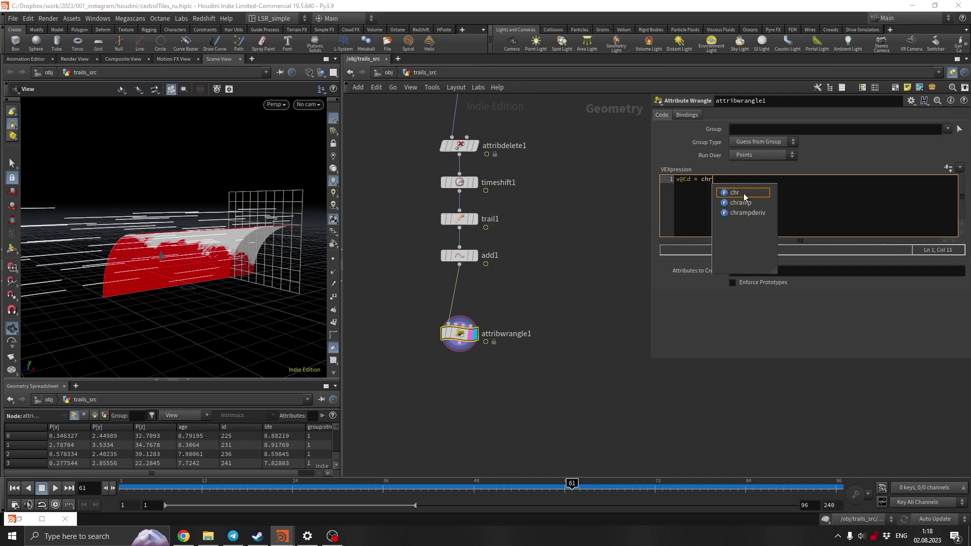
text(amp(")
key(BackSpace)
text('c)
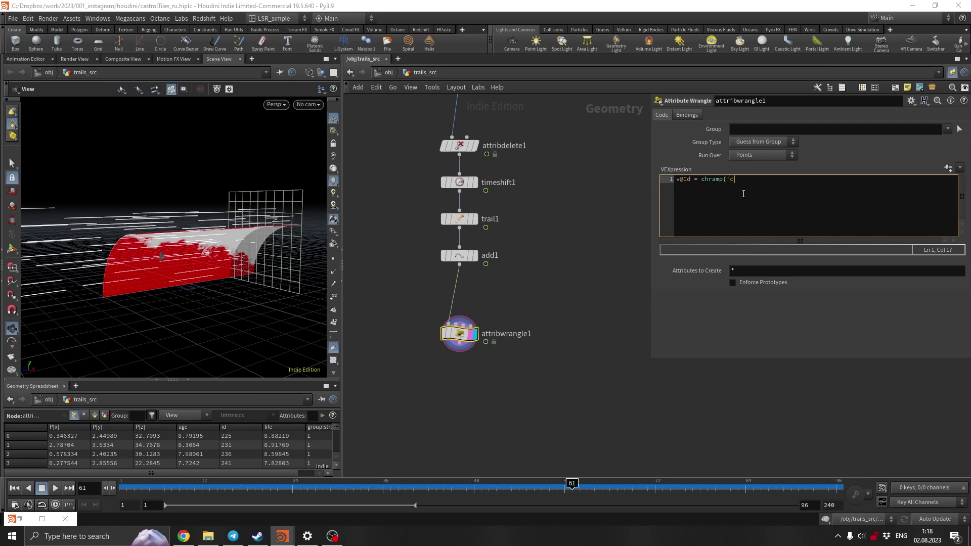
text(olor')
text(,rand(@od)
text(d))
key(Return)
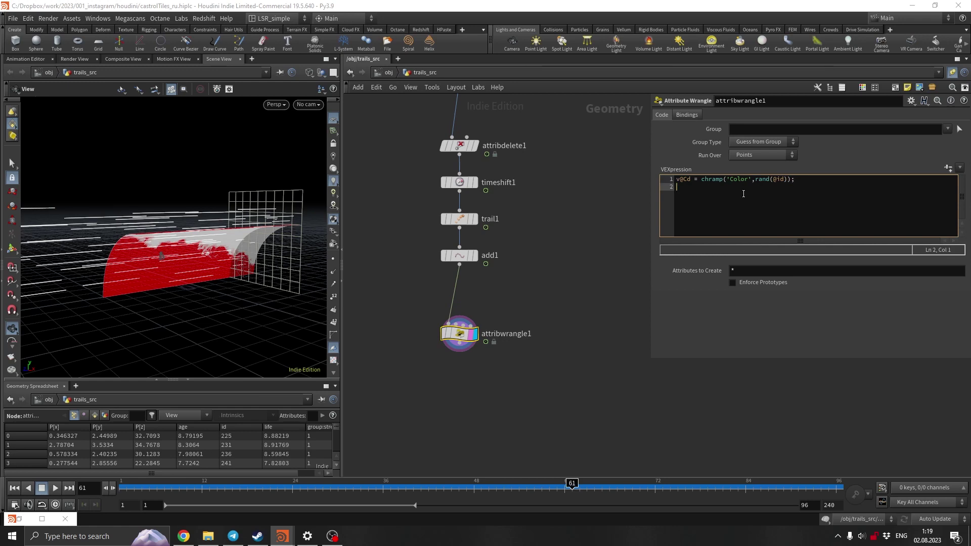
text(f@Alpha = chramp(")
text(Alphj)
key(BackSpace)
key(BackSpace)
key(BackSpace)
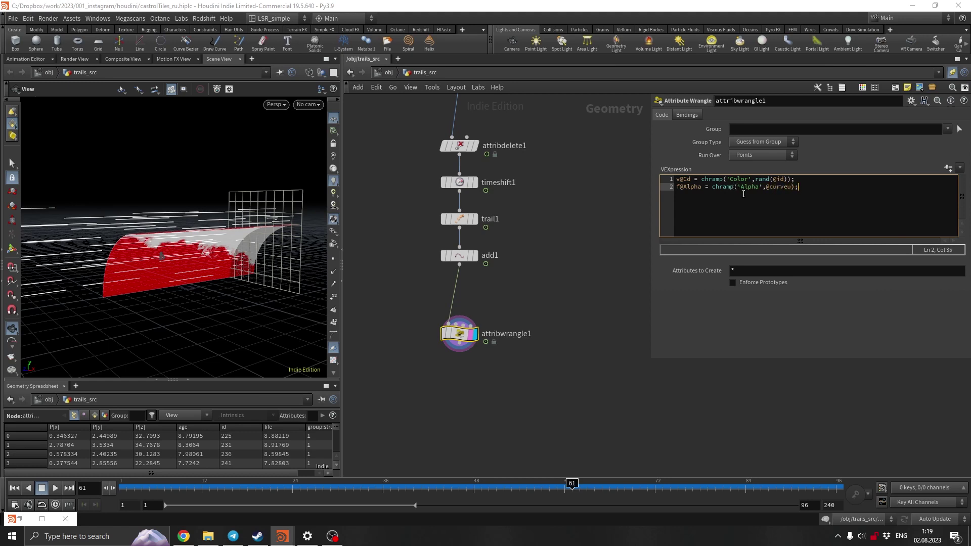
click(563, 263)
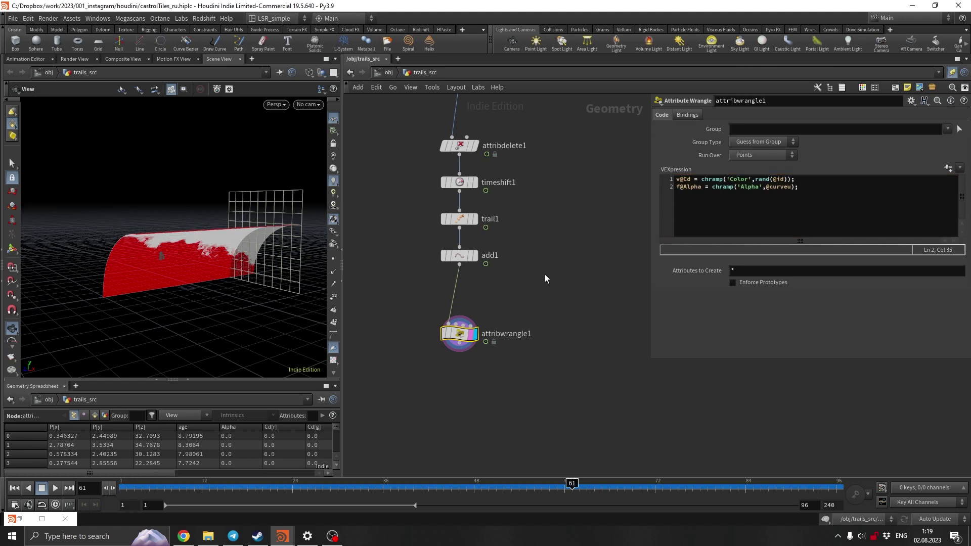
click(949, 169)
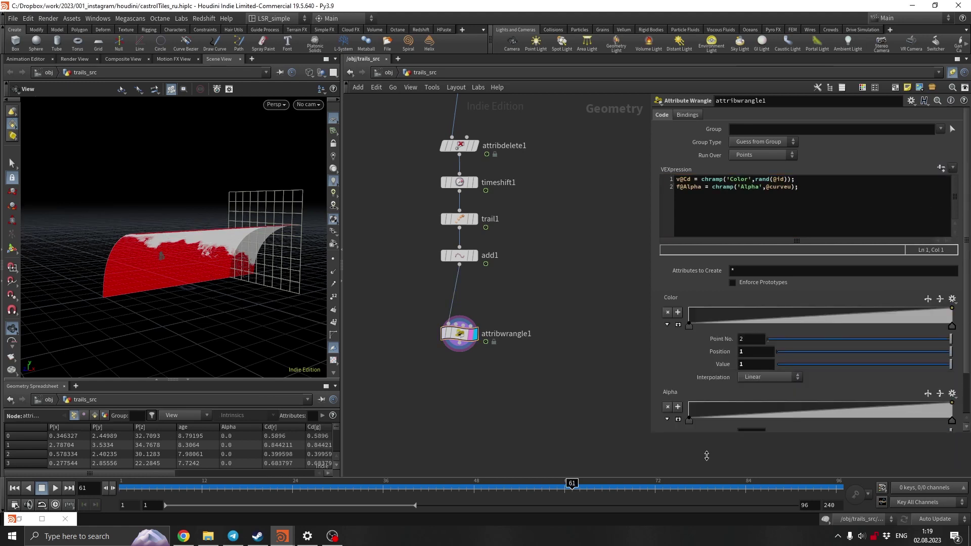
scroll(700, 448, down, 1)
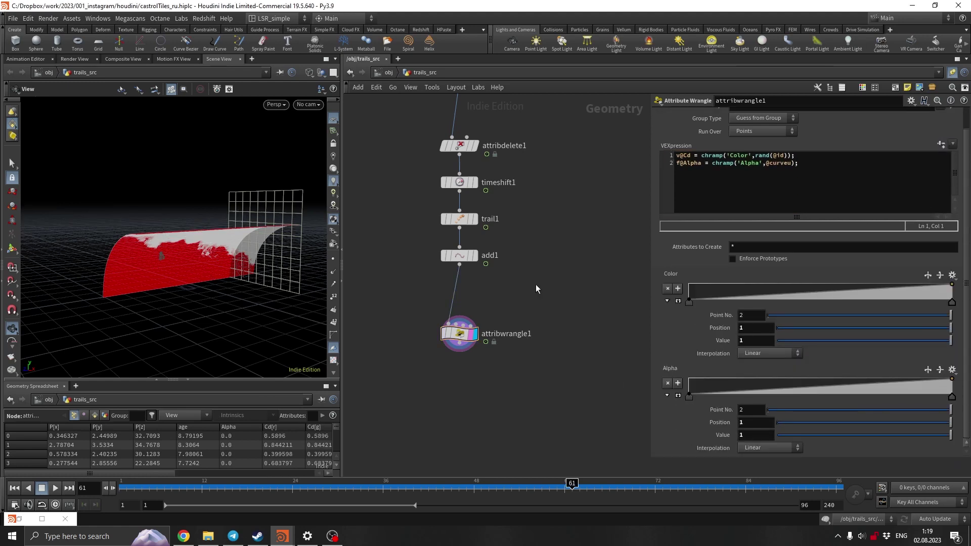
Step: Insert a Resample node between add1 and attribwrangle1, disable its maximum segment length and enable the Curve U attribute
key(Tab)
text(color)
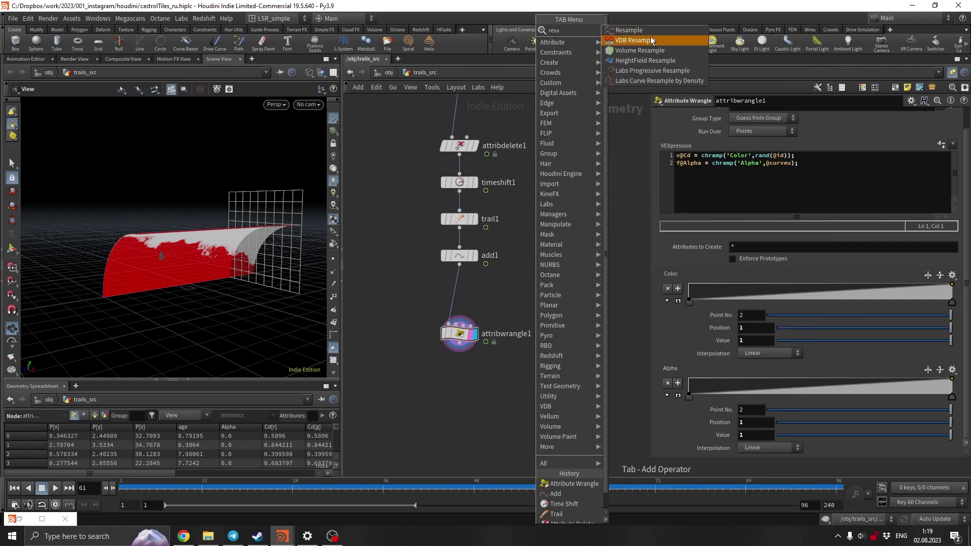
key(Return)
click(458, 297)
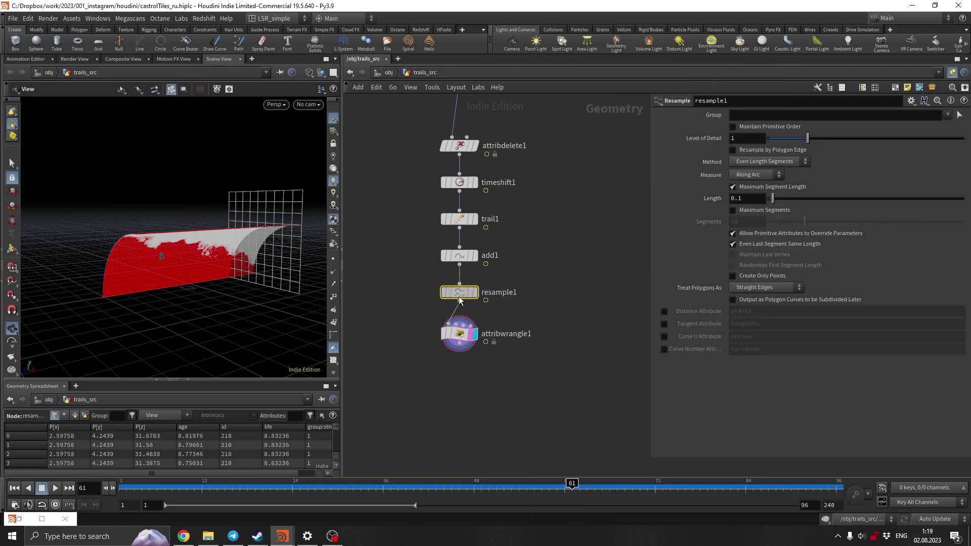
click(749, 188)
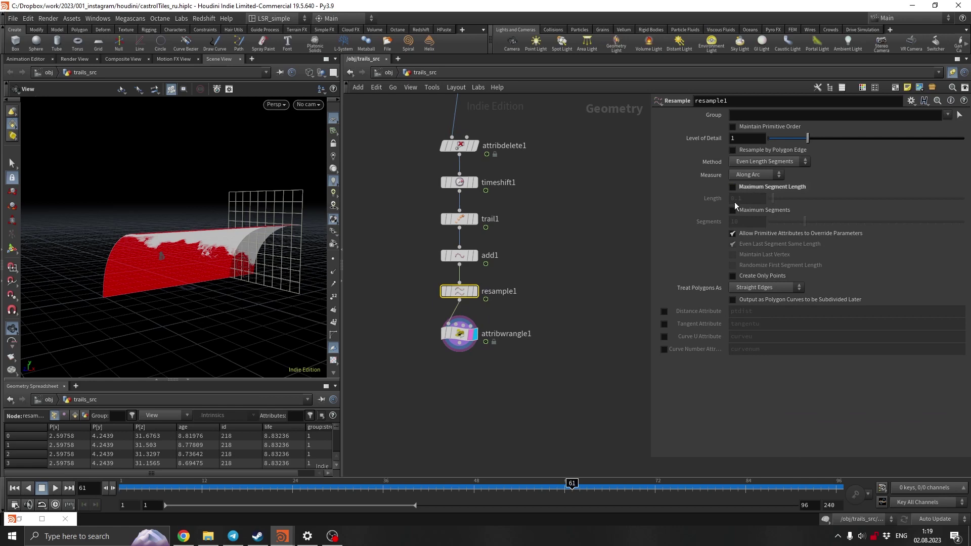
click(664, 337)
Step: At frame 46, reverse attribwrangle1's Alpha ramp and add points near 0.05 (value about 0.97) and 0.125 (value about 0.27)
click(459, 333)
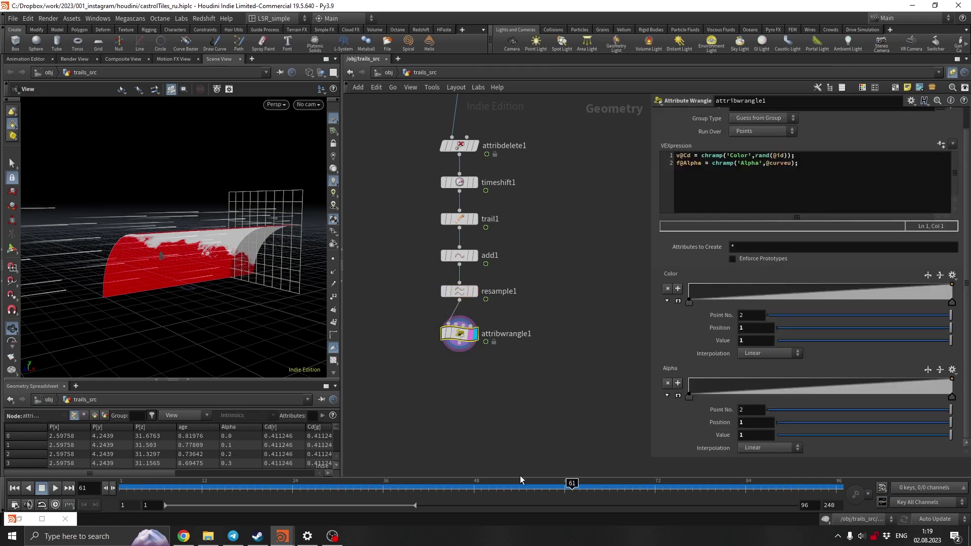
drag(150, 485, 459, 485)
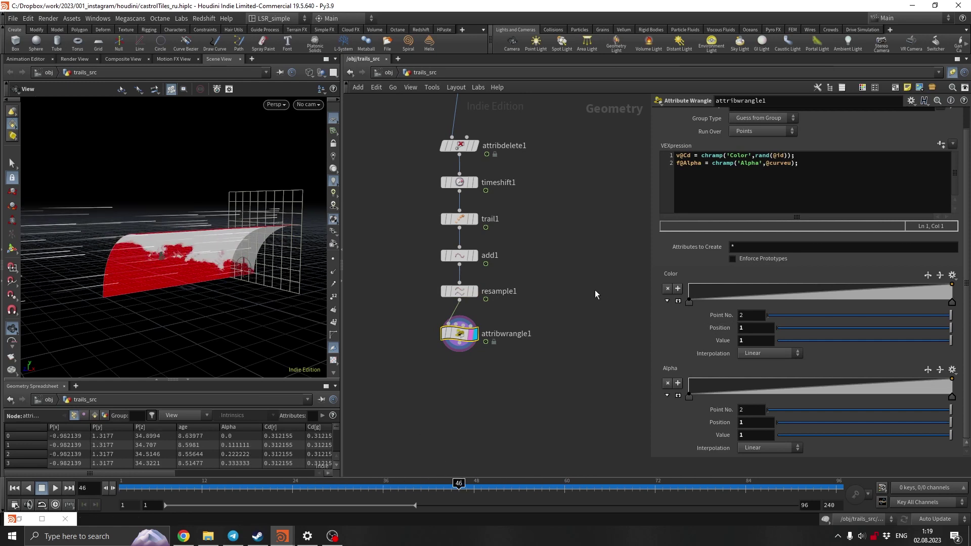
click(940, 370)
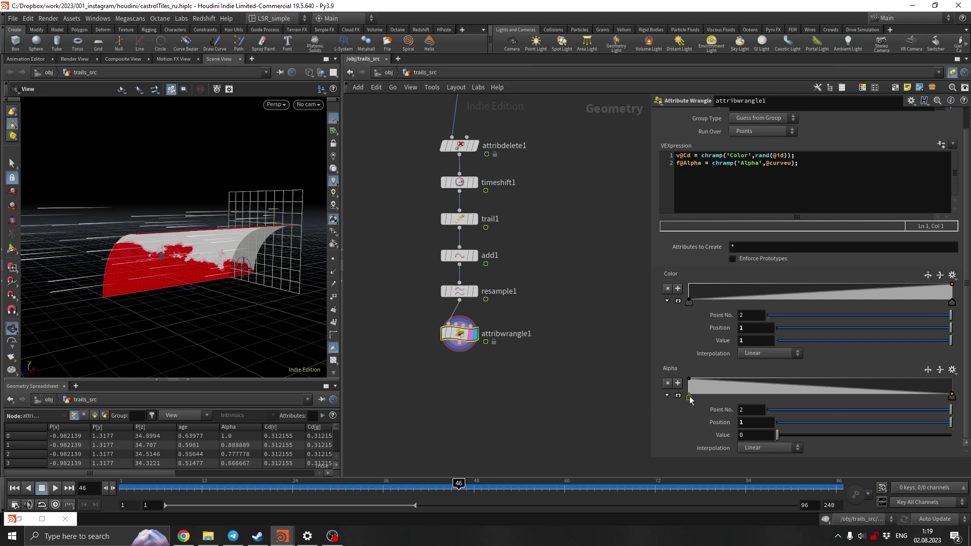
click(703, 385)
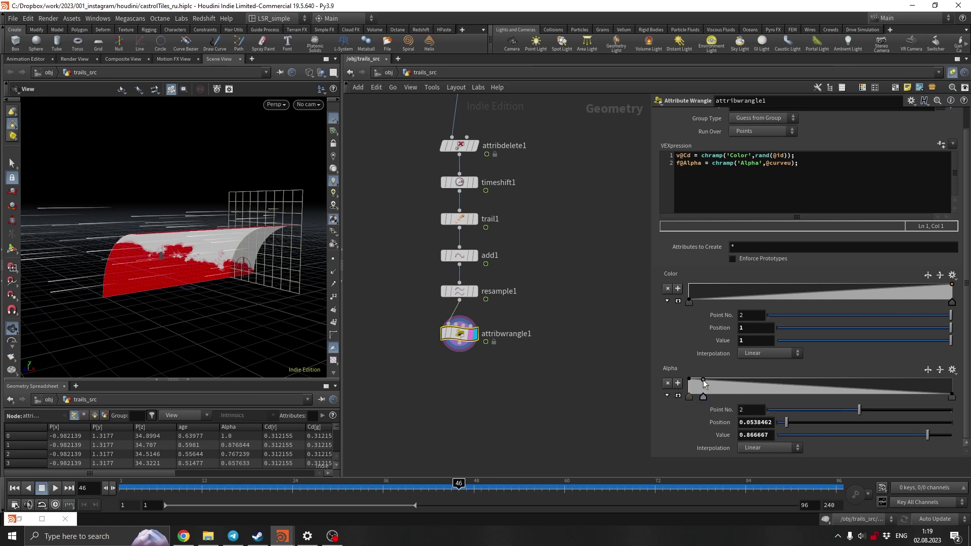
drag(715, 385, 723, 391)
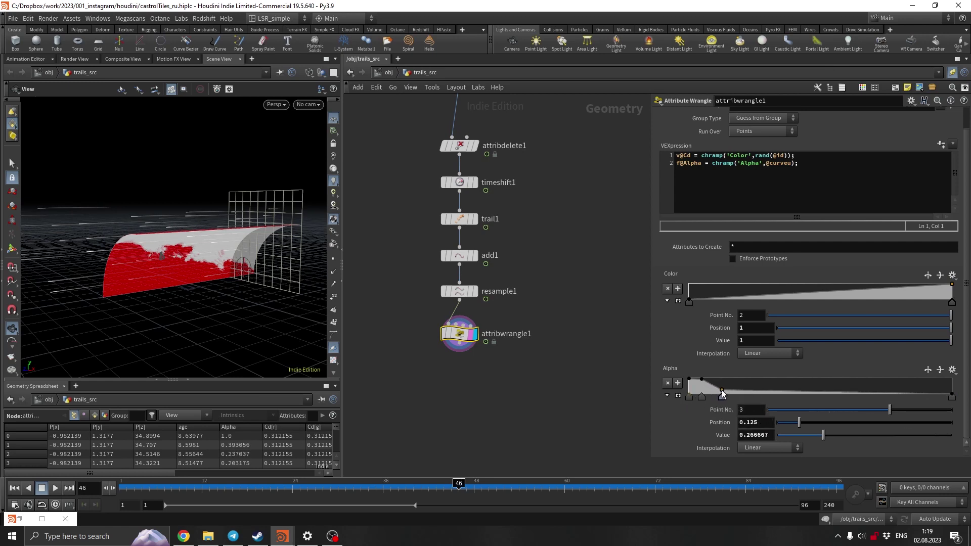
Step: Set the Alpha ramp points to B-Spline interpolation and shift the middle points toward the start, the third to about 0.08 with value 0.268
click(952, 396)
click(776, 448)
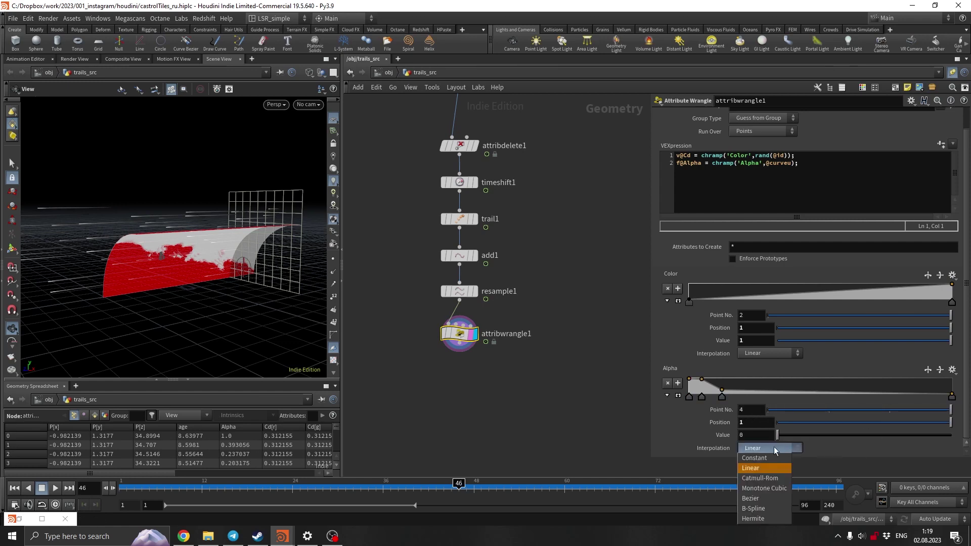
click(771, 508)
click(702, 397)
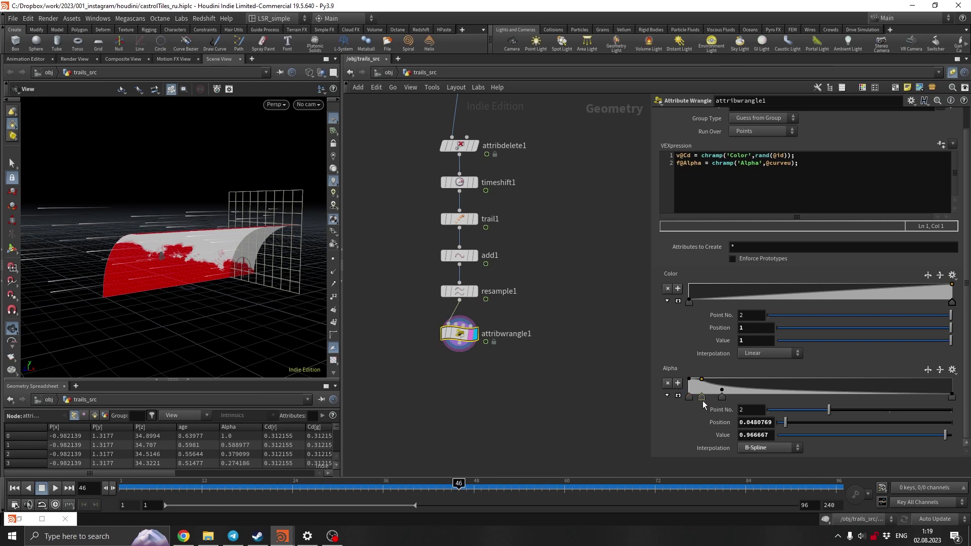
drag(702, 396, 710, 396)
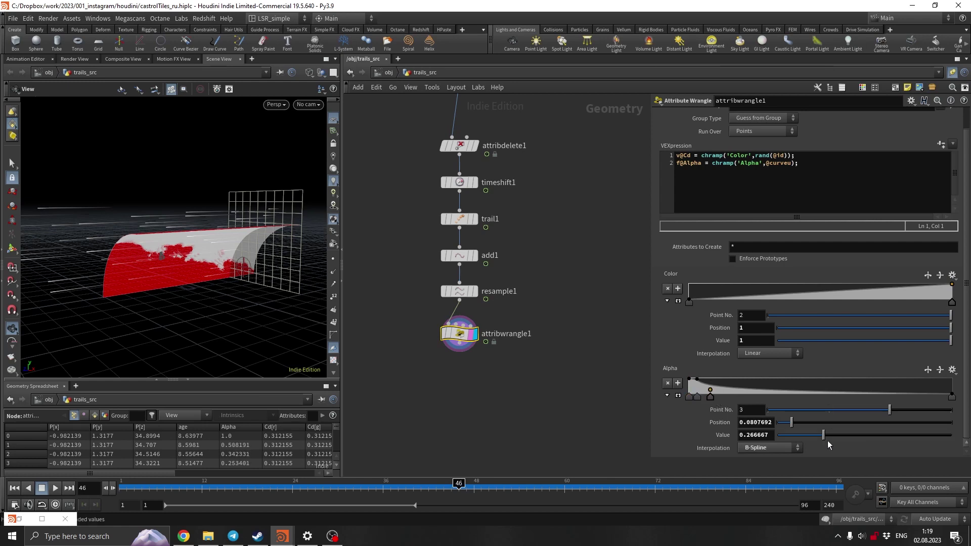
mouse_move(823, 436)
mouse_down()
mouse_move(801, 437)
mouse_move(825, 437)
mouse_up()
Step: Edit attribwrangle1's parameter interface to change the Color parameter's ramp type to Color, and accept the change
click(911, 100)
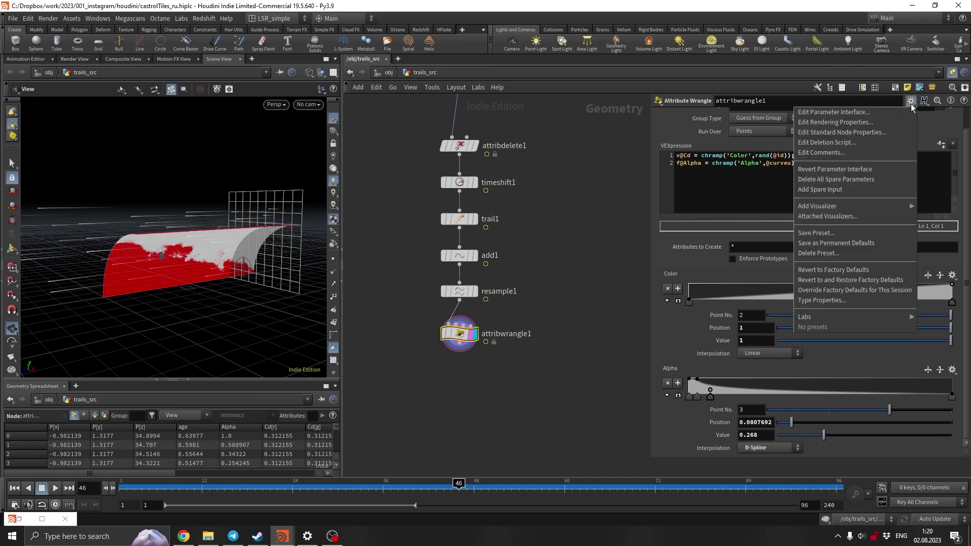
click(911, 112)
drag(729, 10, 335, 42)
click(246, 333)
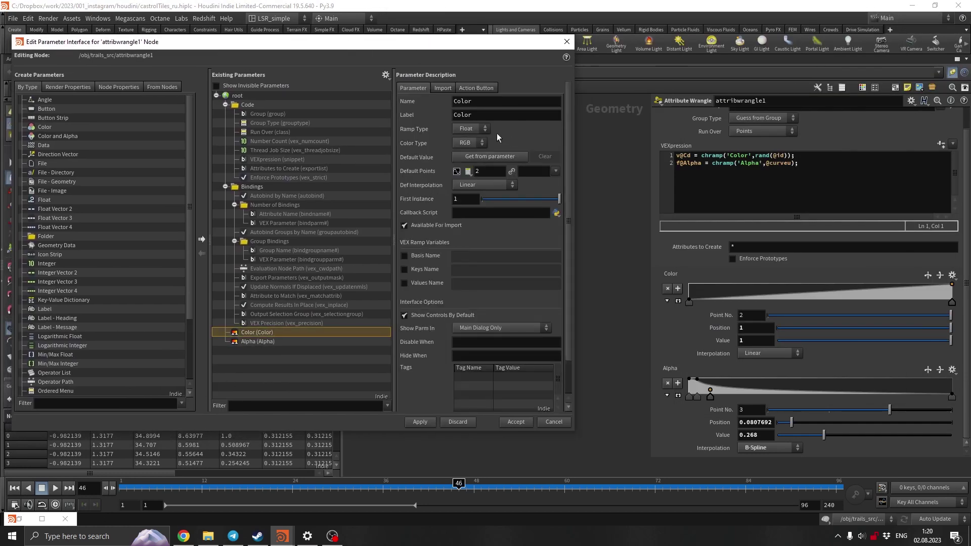
click(424, 423)
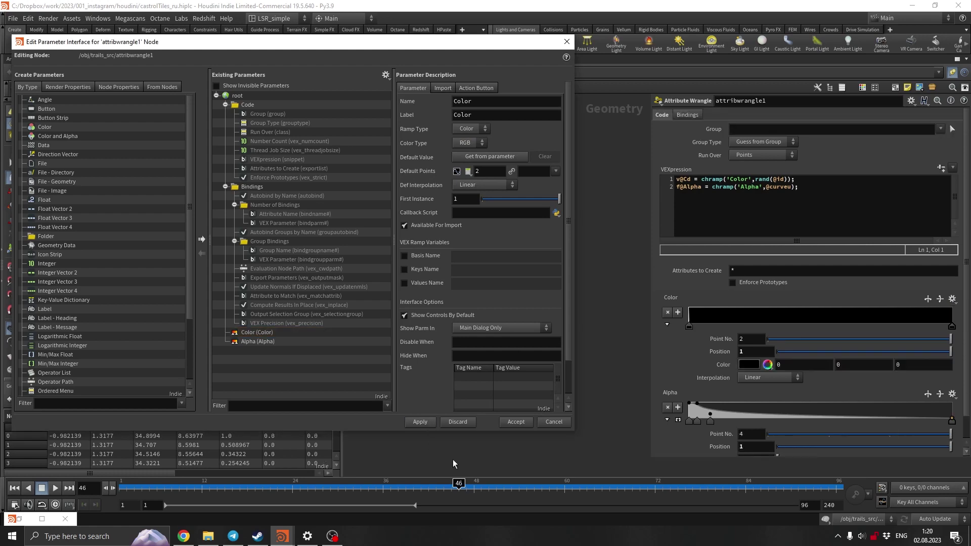
click(518, 423)
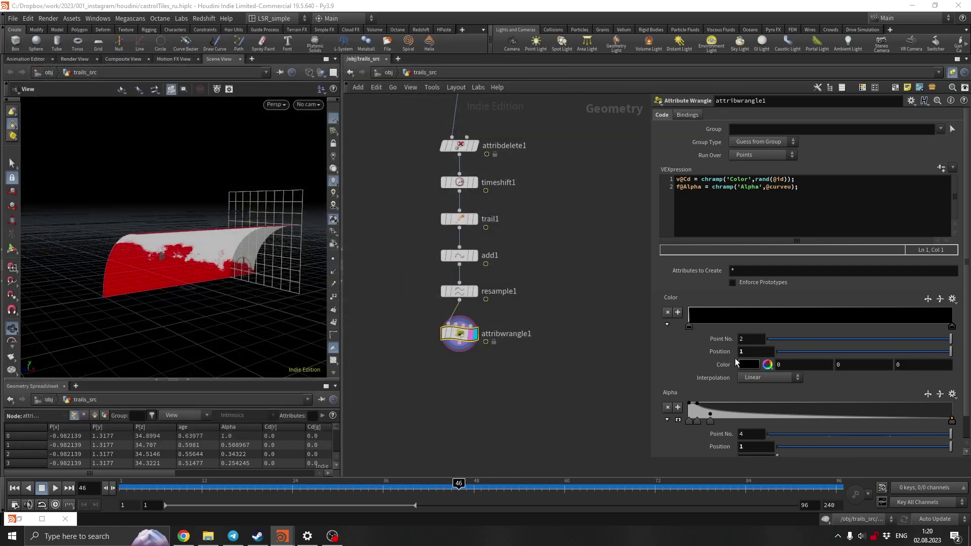
Step: In attribwrangle1's Color ramp, set the first point to green (0, 1, 0.5) and add a cyan point at about 0.135
click(689, 327)
click(749, 365)
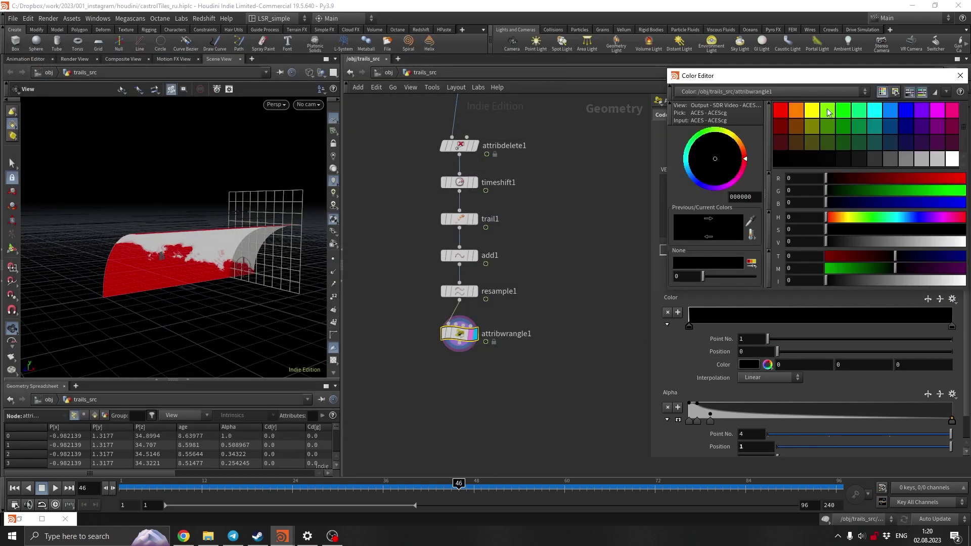
click(860, 112)
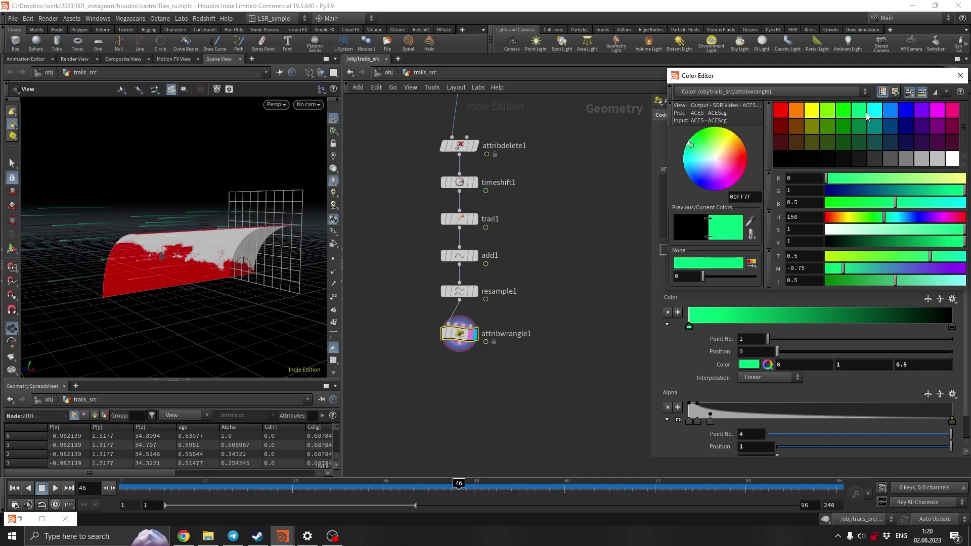
click(961, 75)
click(724, 318)
click(749, 365)
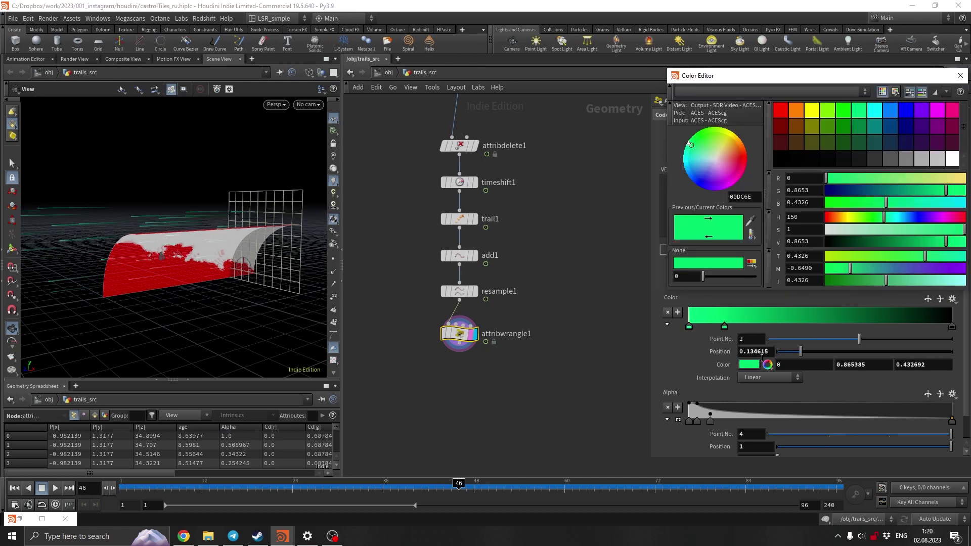
click(873, 111)
click(960, 76)
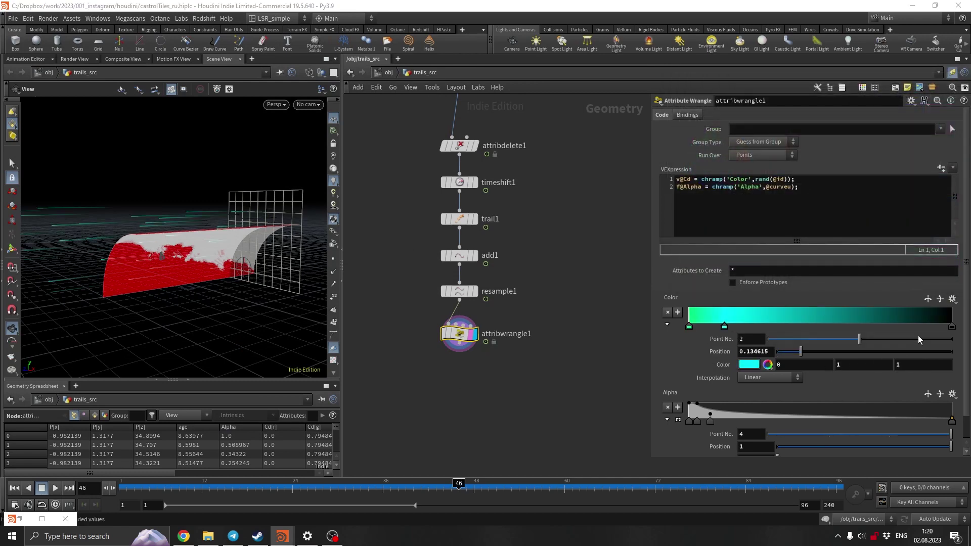
Step: Move the Color ramp's black end point to about 0.79 and make it red, then add an orange (1, 0.5, 0) point at position 1
drag(952, 326, 897, 326)
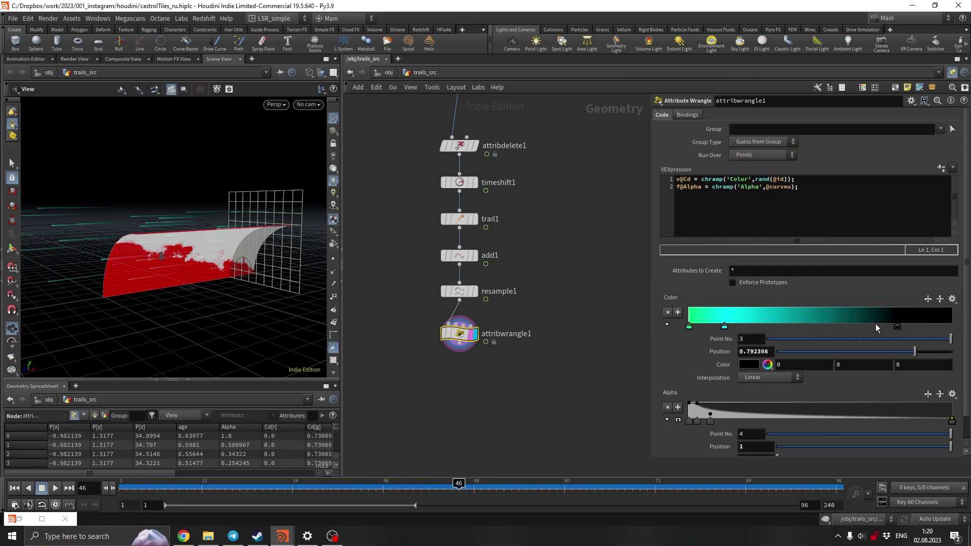
click(750, 365)
click(780, 110)
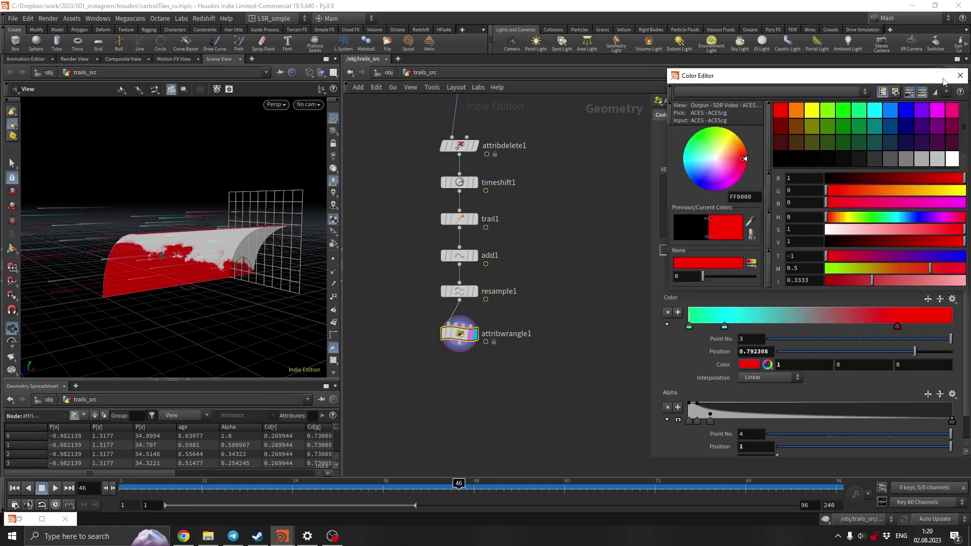
click(961, 76)
click(952, 320)
click(749, 365)
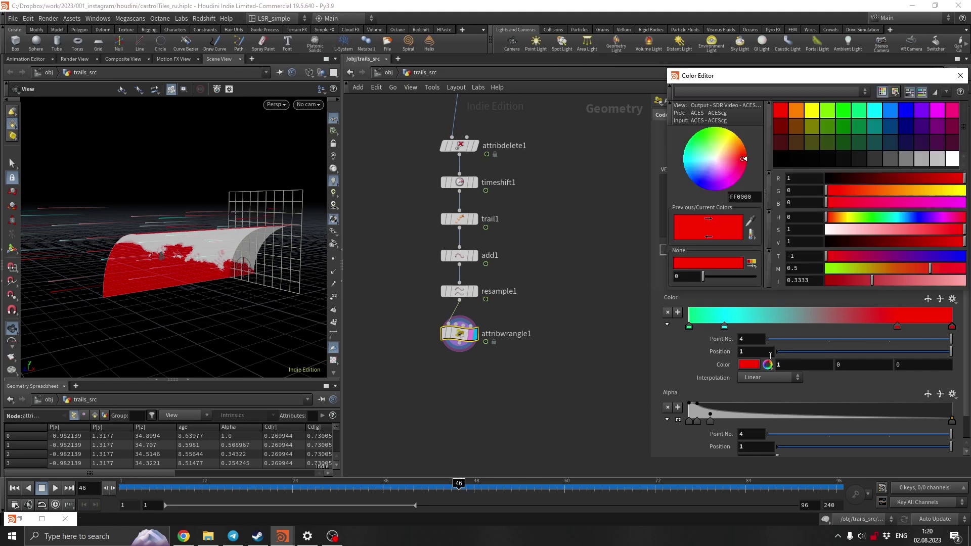
click(797, 110)
click(960, 76)
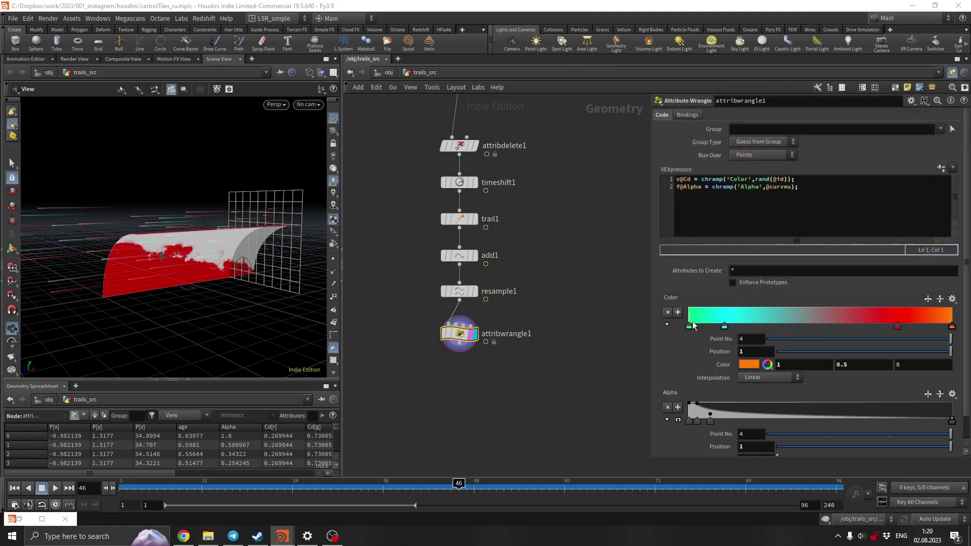
Step: Set the Color ramp's green and cyan points to Constant interpolation and the red point to Linear
click(724, 326)
click(897, 326)
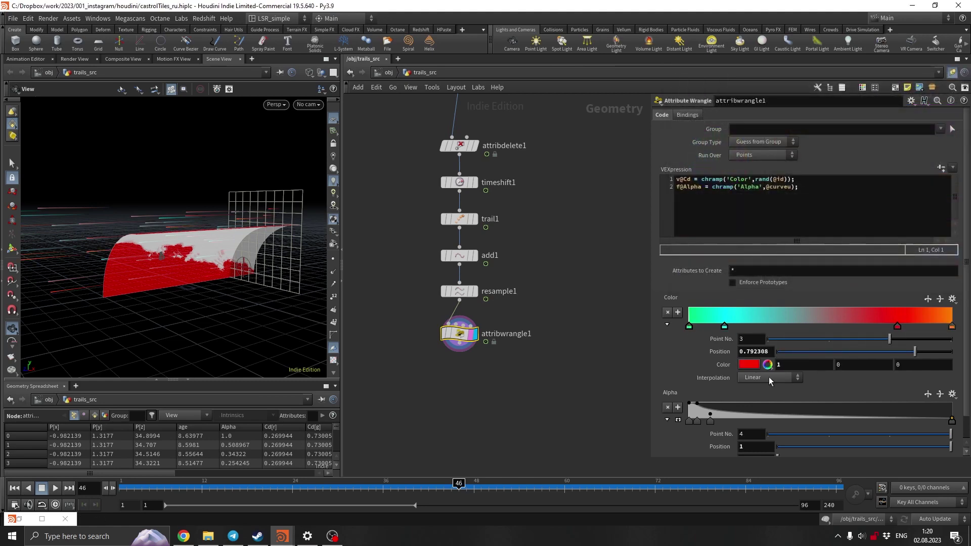
click(770, 377)
click(764, 389)
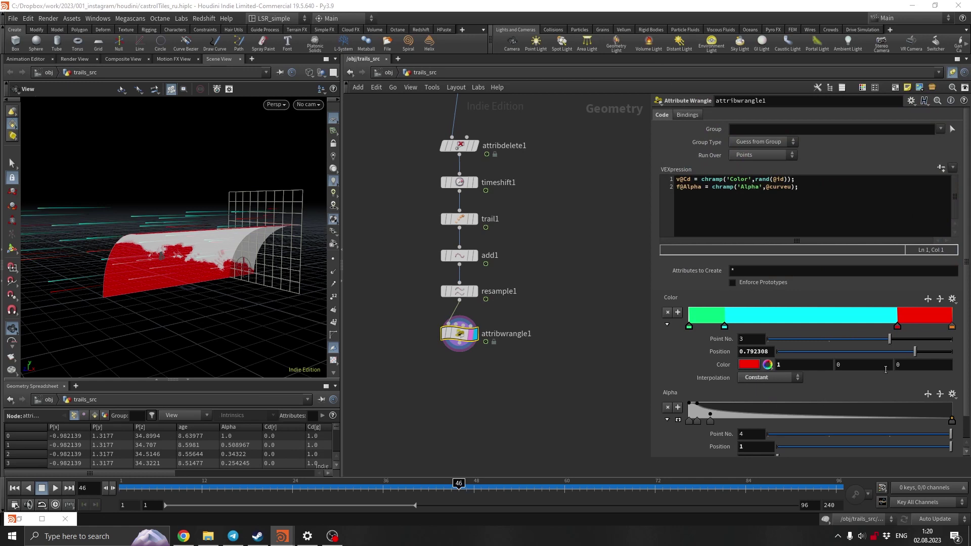
click(763, 378)
click(766, 397)
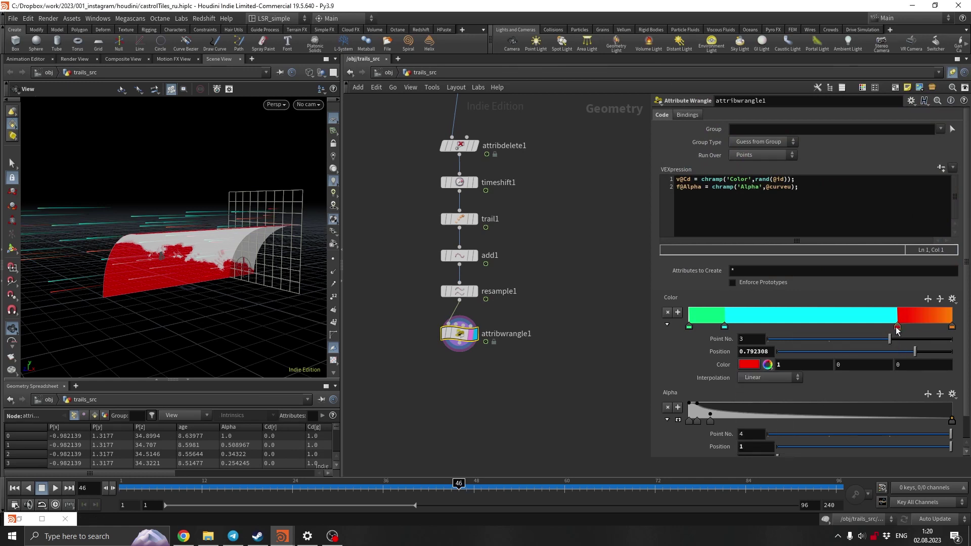
Step: Shift the Color ramp's red point to about 0.69 and its cyan point to about 0.29
drag(898, 326, 871, 328)
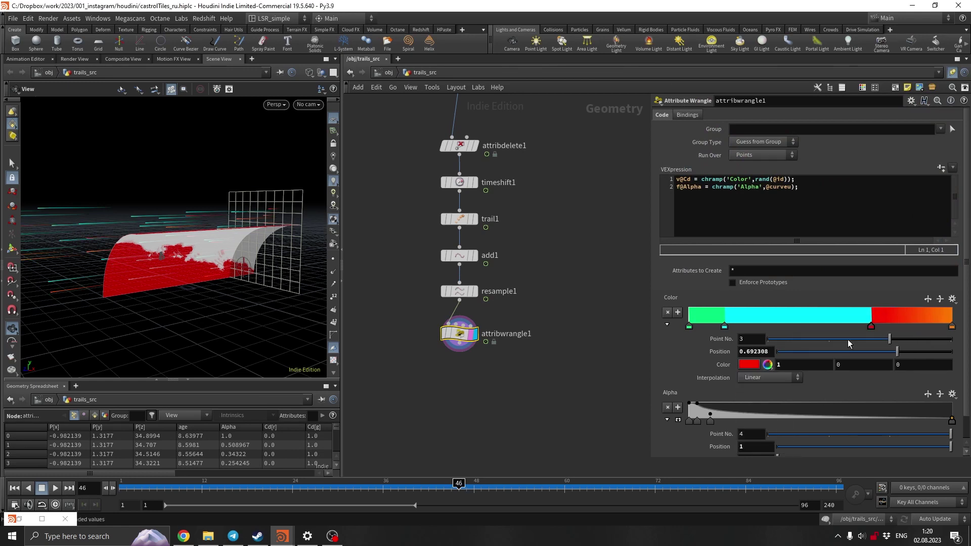
drag(725, 326, 766, 325)
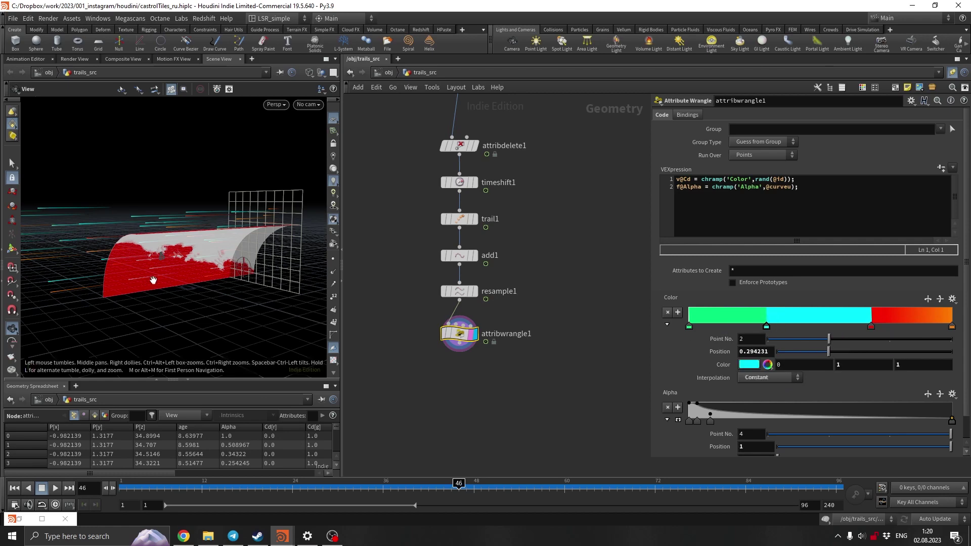
scroll(183, 258, down, 5)
mouse_move(183, 258)
mouse_down()
mouse_move(162, 260)
mouse_move(188, 257)
mouse_up()
scroll(187, 257, up, 10)
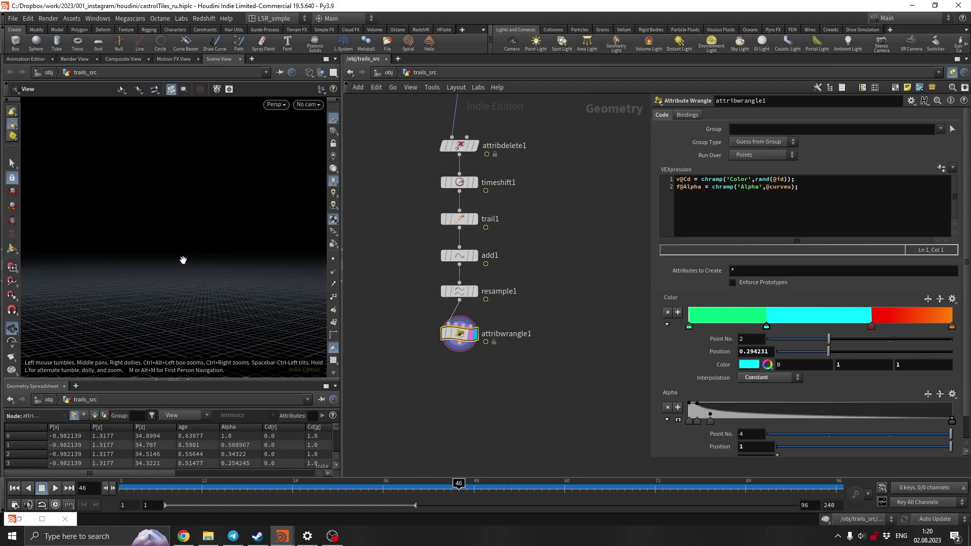
scroll(185, 256, down, 10)
mouse_move(185, 256)
mouse_down()
mouse_move(226, 249)
mouse_move(195, 250)
mouse_move(215, 221)
mouse_up()
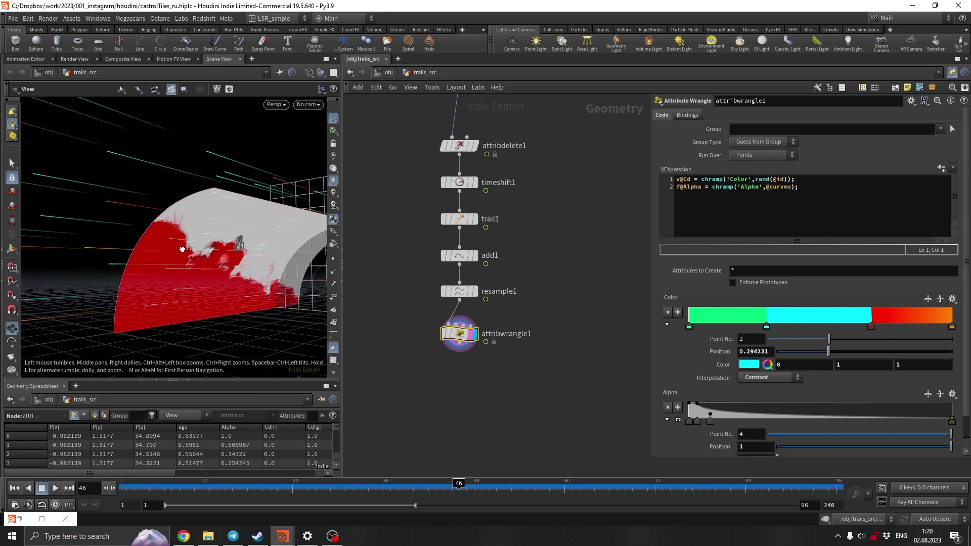
Step: Look through the shot_010 camera and toggle the viewport between wireframe and shaded display
click(310, 105)
key(Escape)
click(309, 105)
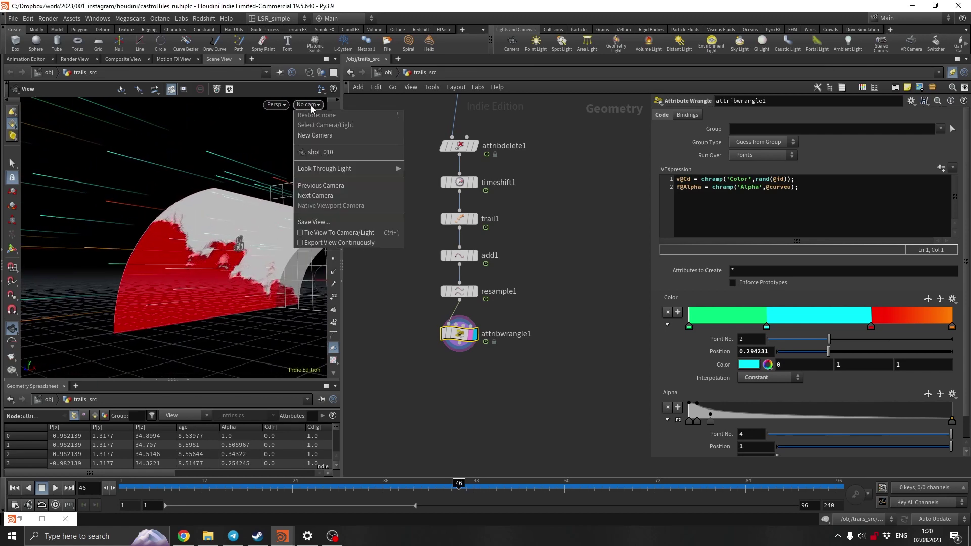
click(315, 145)
key(w)
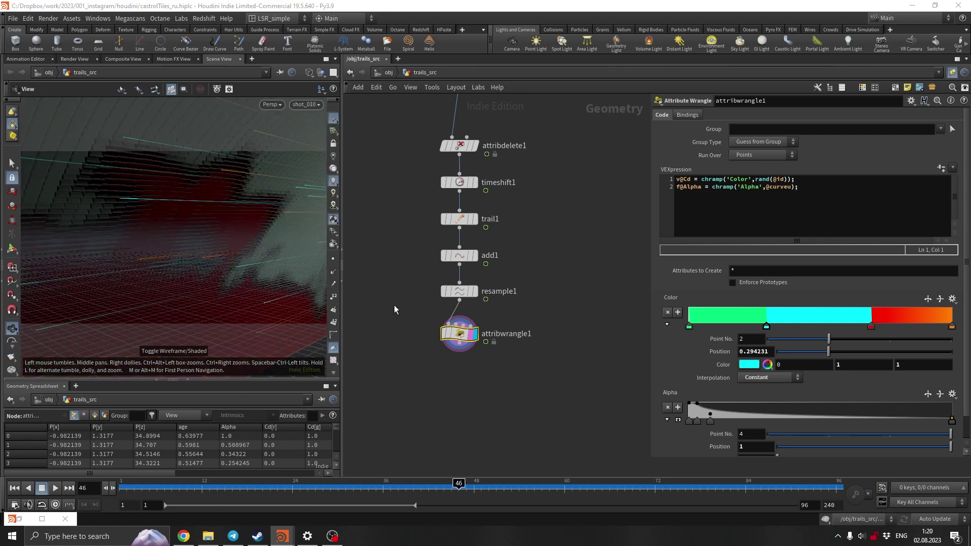
Step: Inside popnet, set source_first_input's constant birth rate to 25, and return to the trails_src network
middle_drag(432, 249, 435, 382)
middle_drag(469, 294, 494, 313)
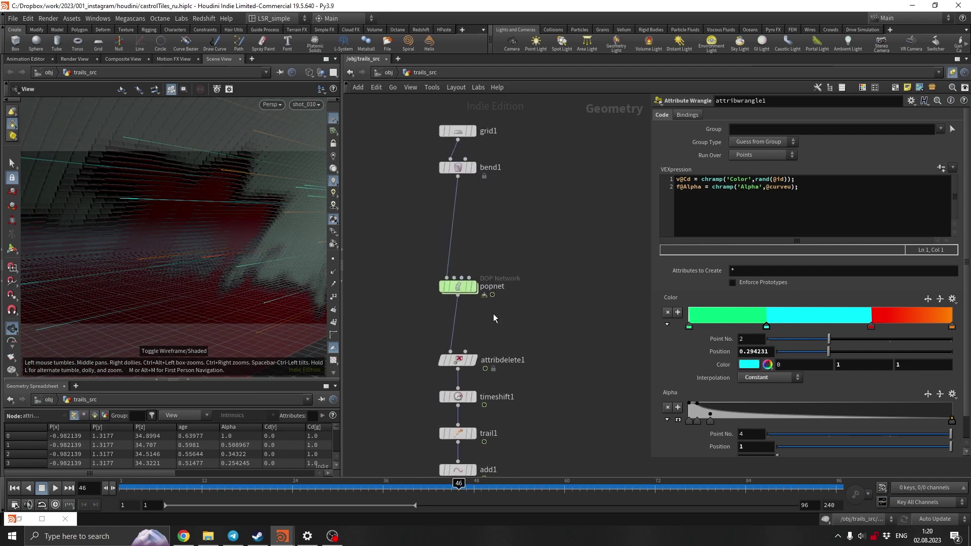
double_click(459, 287)
click(748, 180)
text(25)
key(Return)
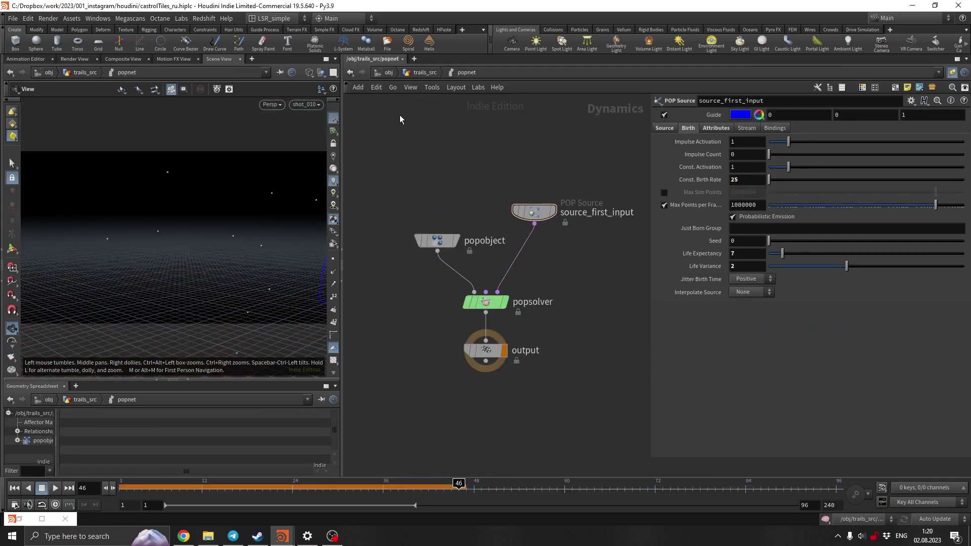
click(405, 74)
scroll(497, 336, down, 3)
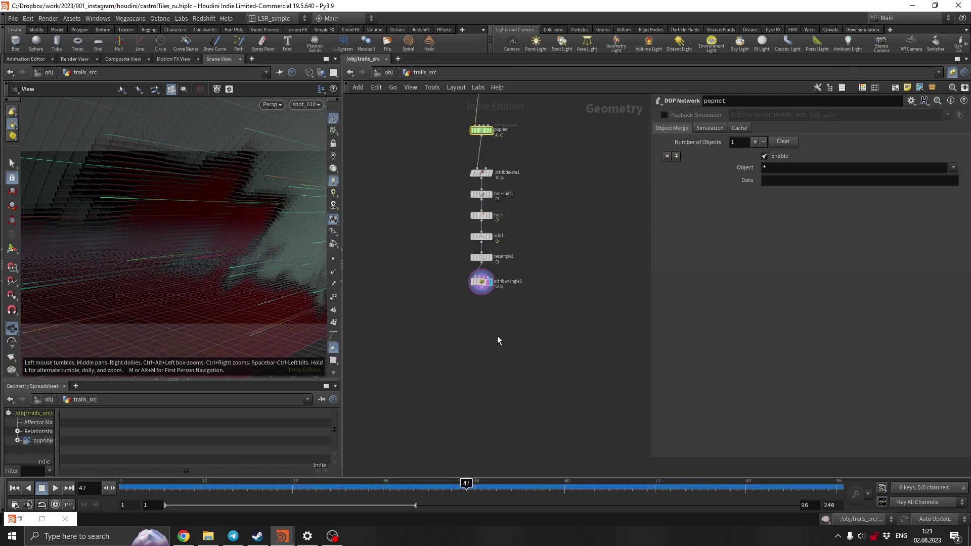
Step: Go to frame 96 and examine the denser trails from outside the shot camera
mouse_move(161, 489)
mouse_down()
mouse_move(412, 489)
mouse_move(126, 489)
mouse_move(157, 489)
mouse_up()
drag(213, 298, 217, 278)
key(ctrl+Right)
scroll(251, 281, down, 5)
scroll(264, 278, up, 3)
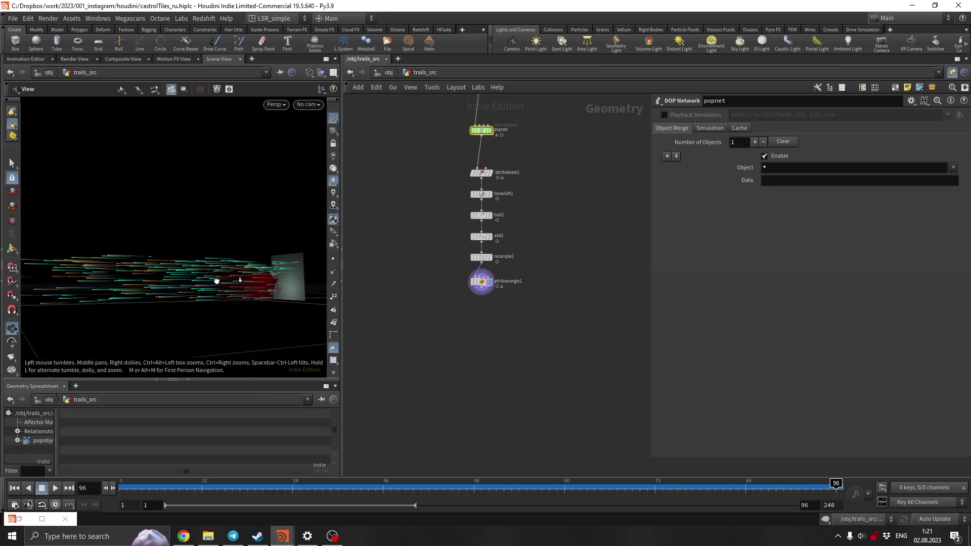
Step: Set source_first_input's Z velocity variance to 2 inside popnet, return to trails_src and scrub the trails to frame 34
double_click(481, 130)
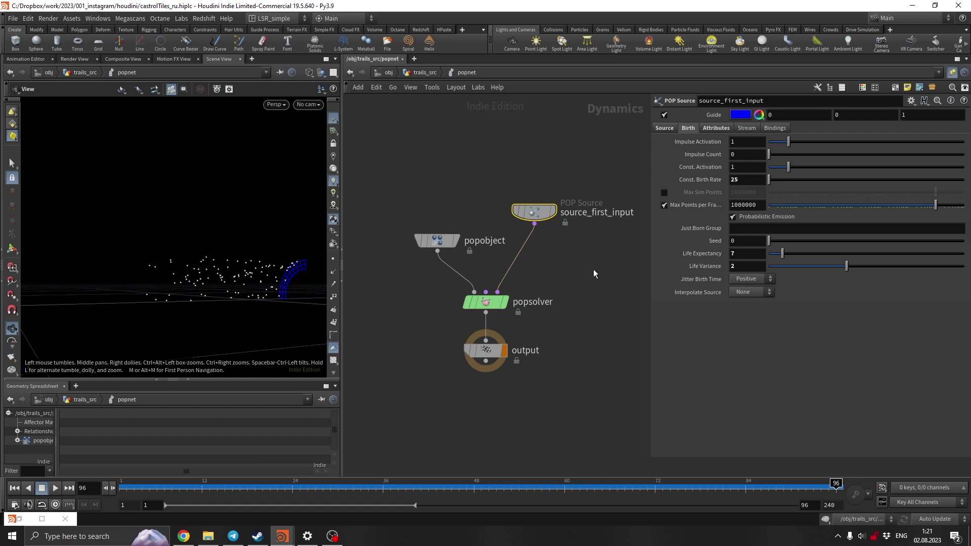
click(718, 127)
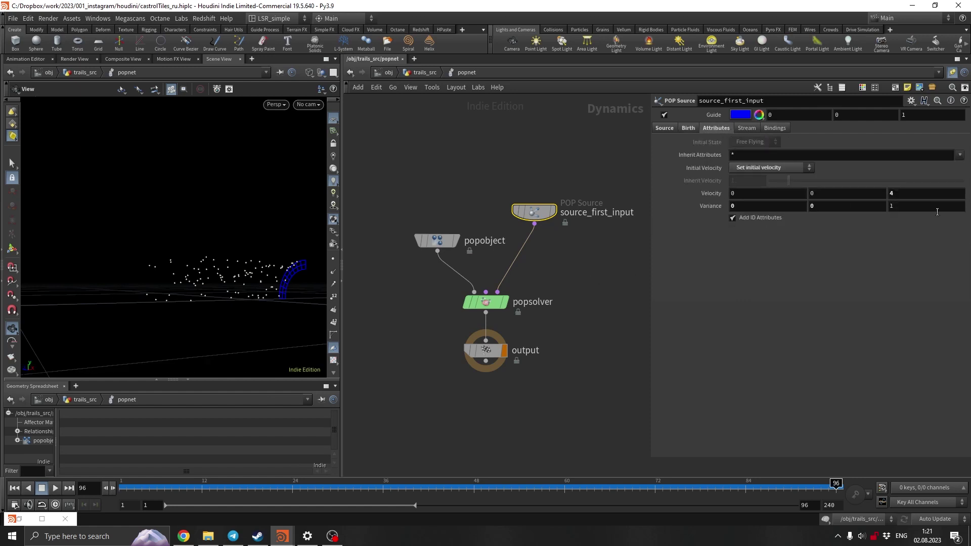
key(BackSpace)
text(2)
key(Return)
click(422, 72)
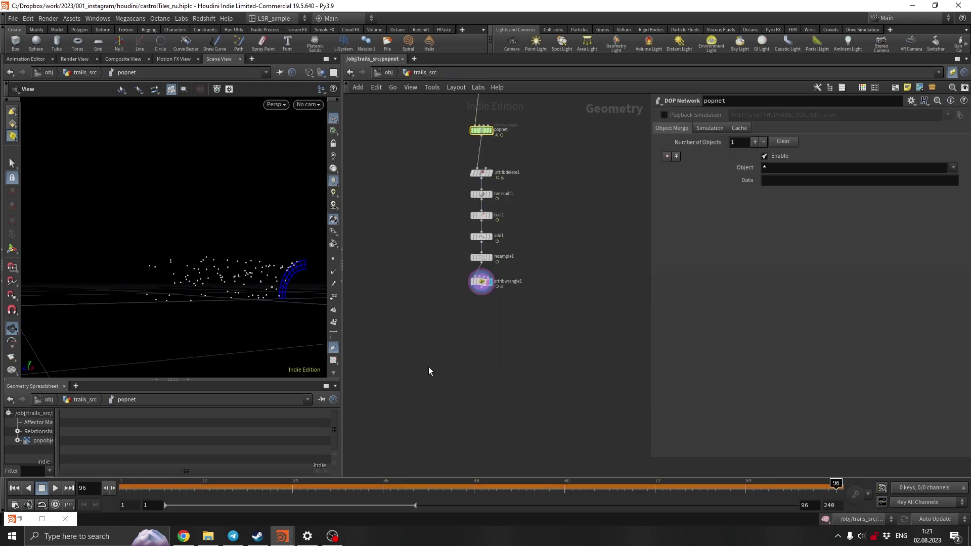
click(826, 520)
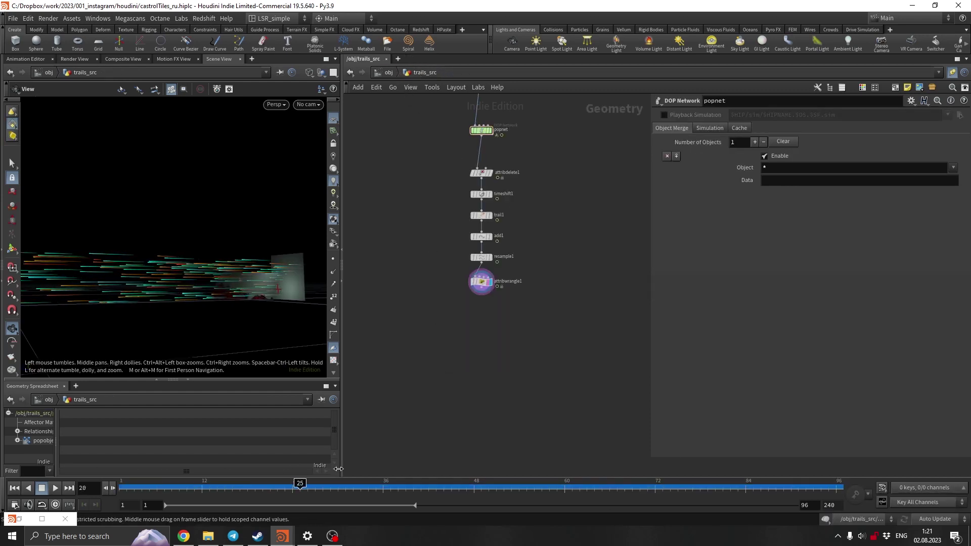
drag(121, 487, 368, 485)
Step: Add a Null node after attribwrangle1 and name it OUT
key(Tab)
text(null)
key(Return)
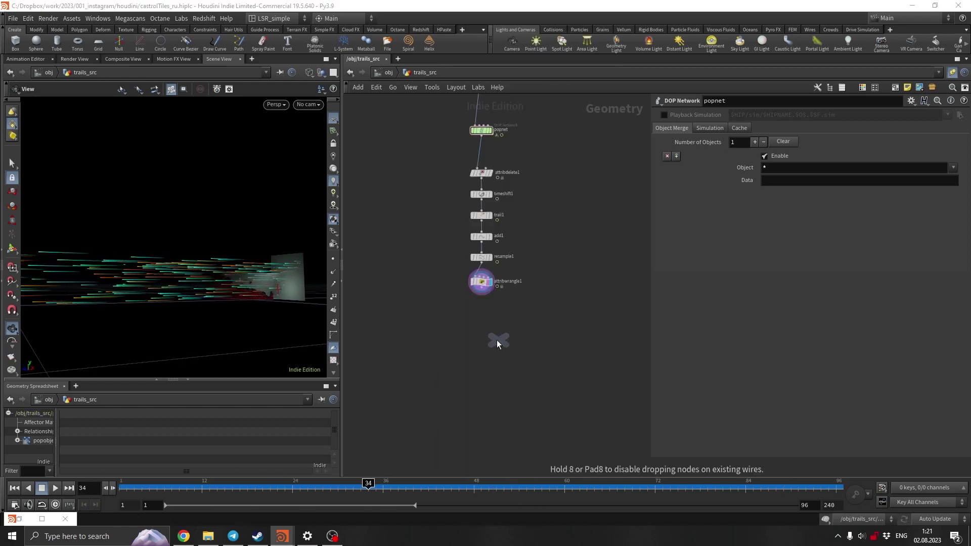
click(478, 336)
double_click(490, 335)
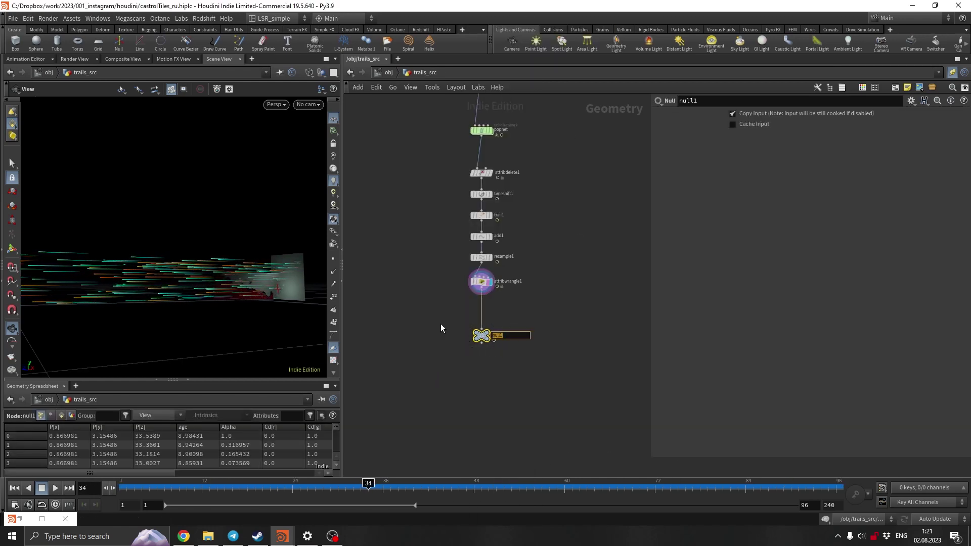
text(OUT)
key(Return)
Step: At object level, create a Geometry object below trails_src and name it trails
click(385, 74)
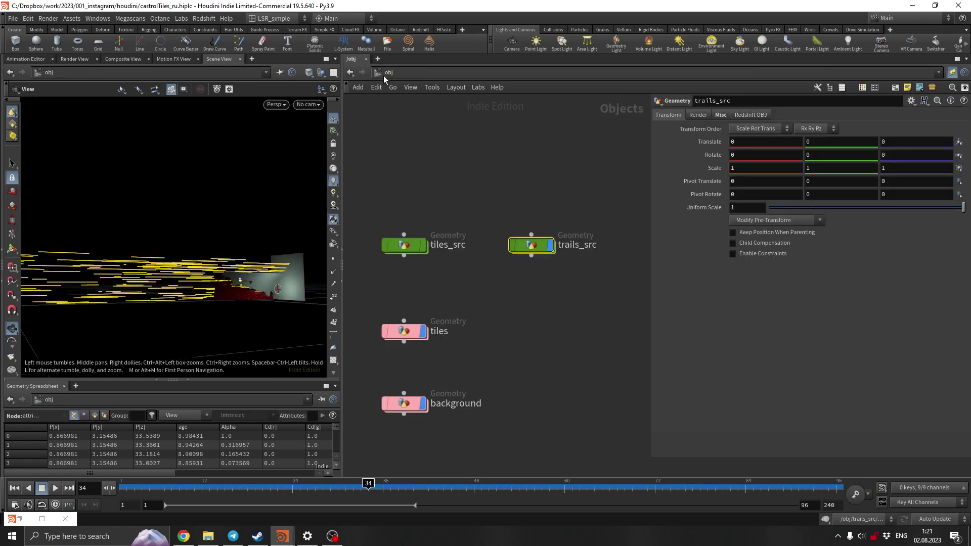
key(Tab)
text(ge)
click(658, 197)
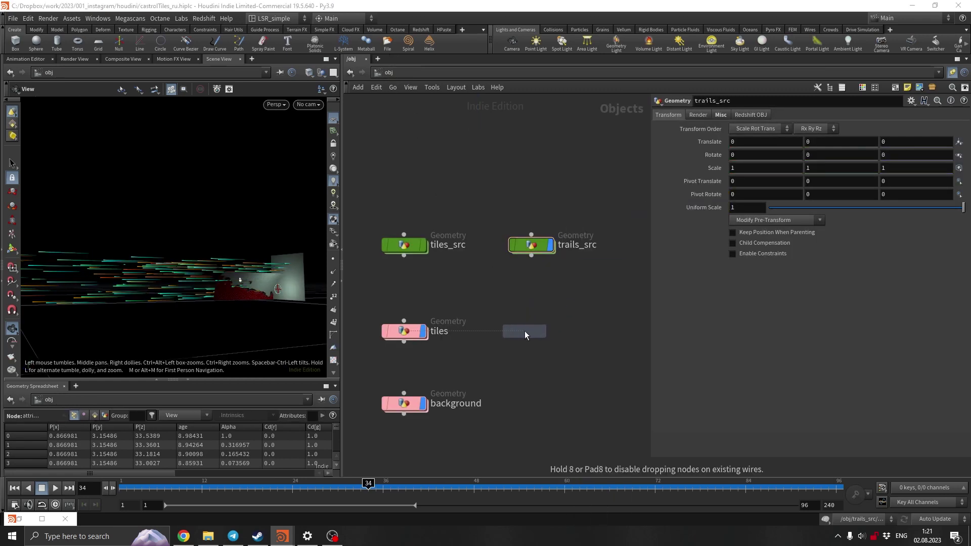
click(529, 332)
text(trail)
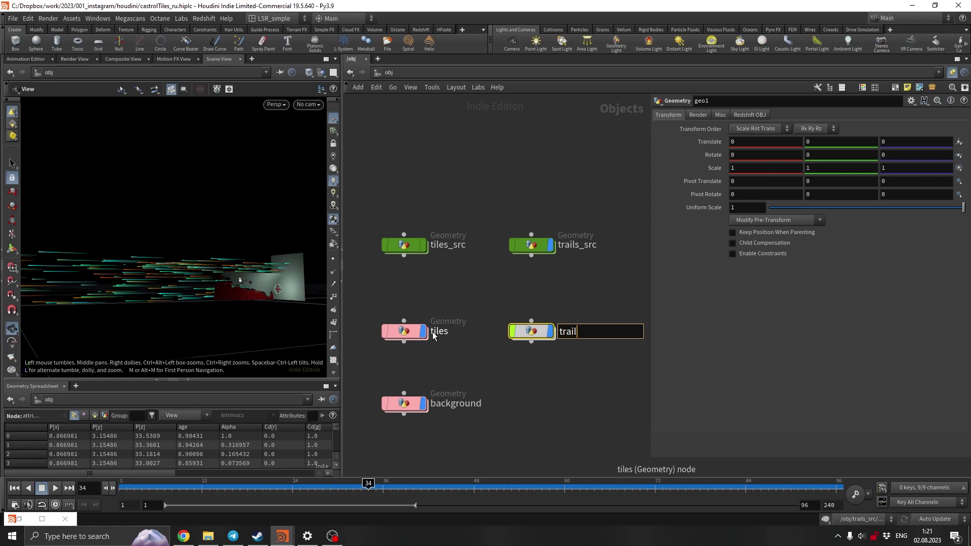
text(s)
key(Return)
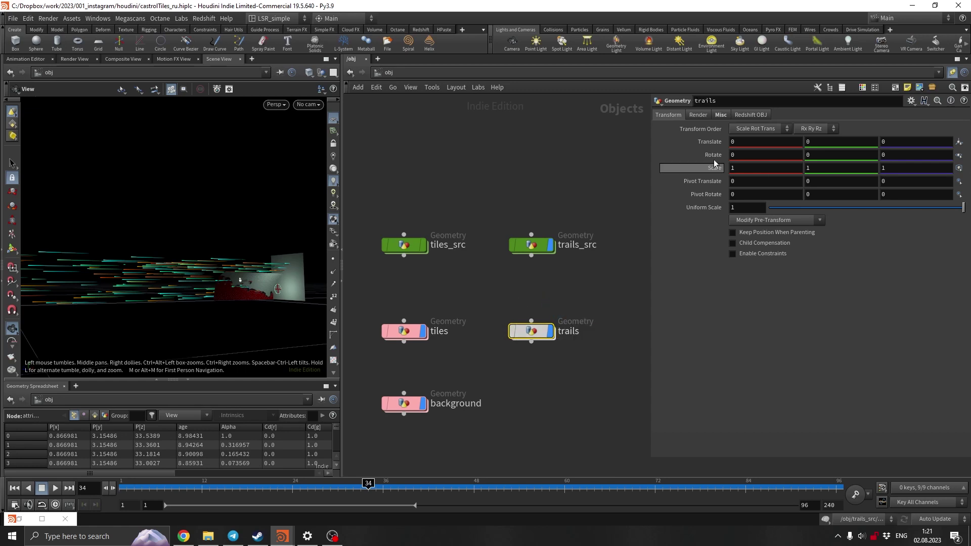
Step: Assign the /mat/trails material to the trails object
click(698, 115)
click(959, 130)
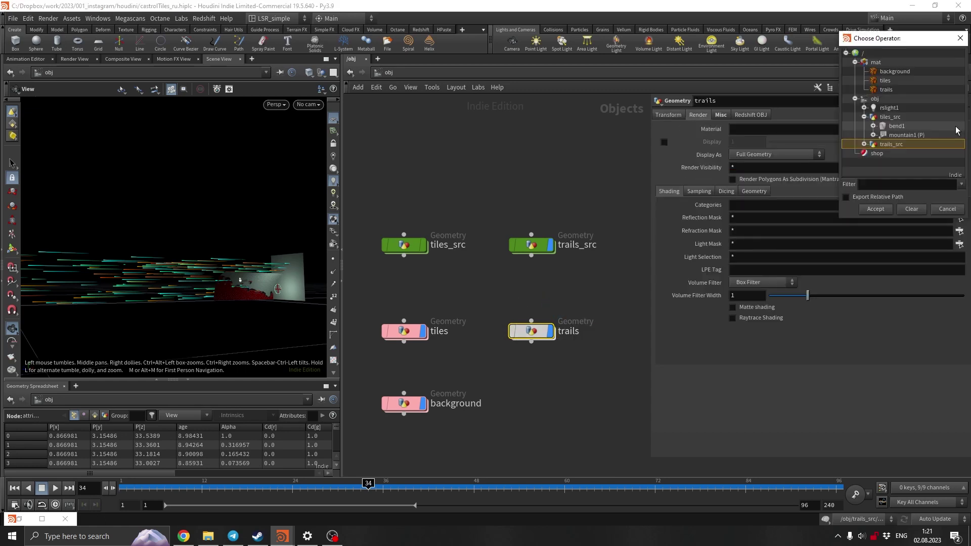
click(887, 89)
click(876, 209)
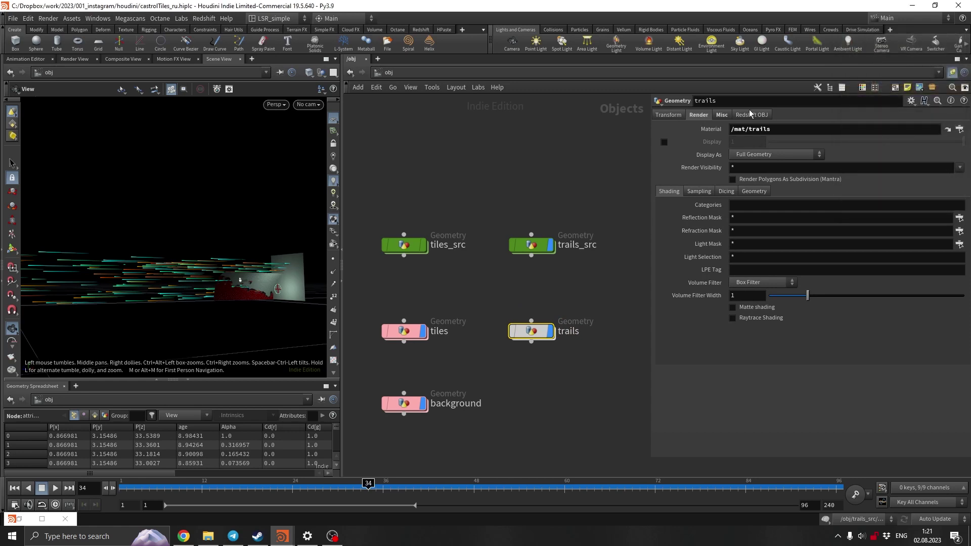
Step: Enable rendering the trails object as strands with the Cylinder strand type and a maximum tessellation subdivision of 0
click(751, 115)
click(847, 129)
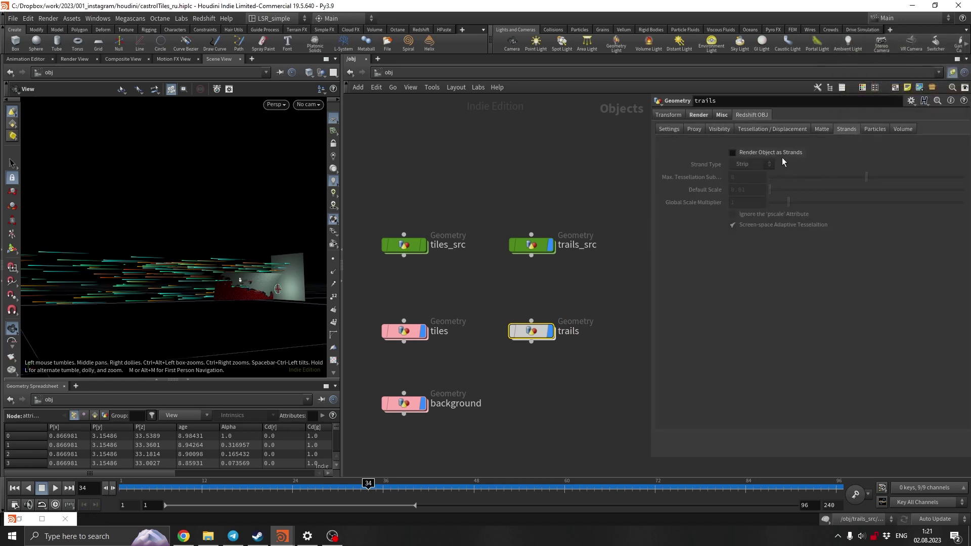
click(765, 165)
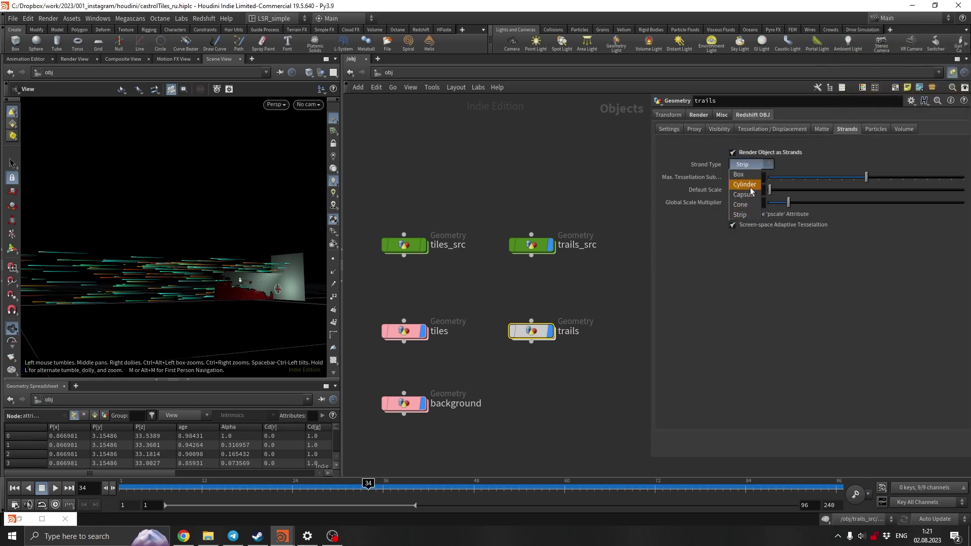
click(751, 186)
double_click(745, 177)
text(0)
key(Return)
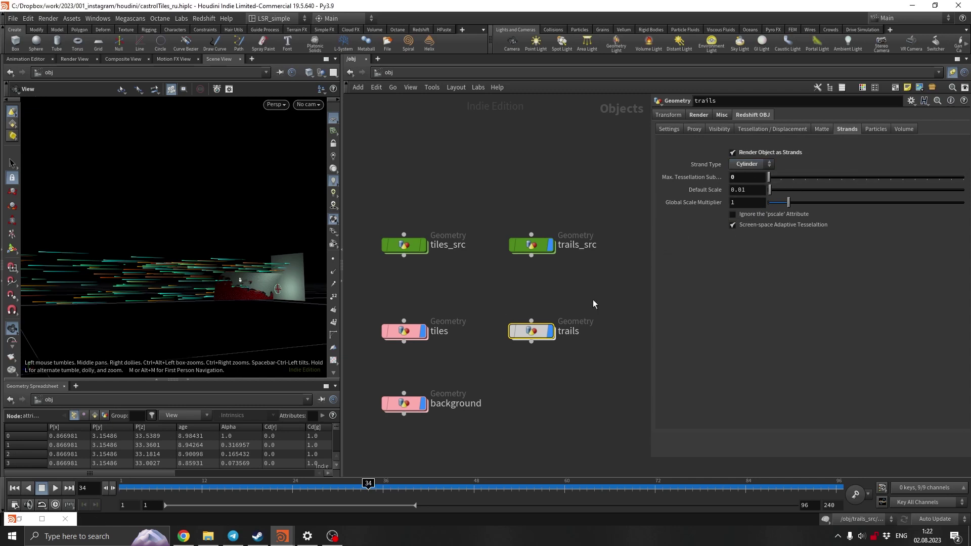
Step: Go inside the trails object and add an Object Merge node
click(545, 273)
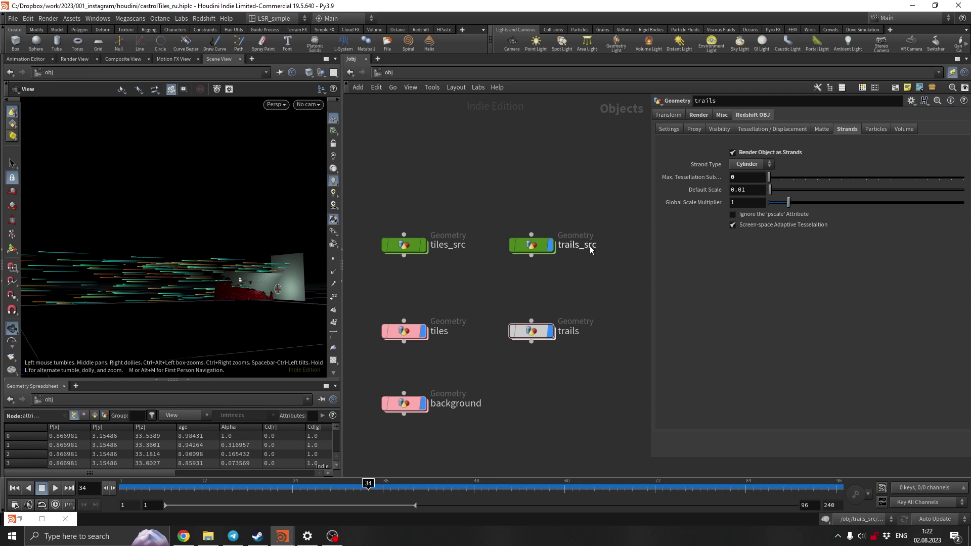
click(531, 331)
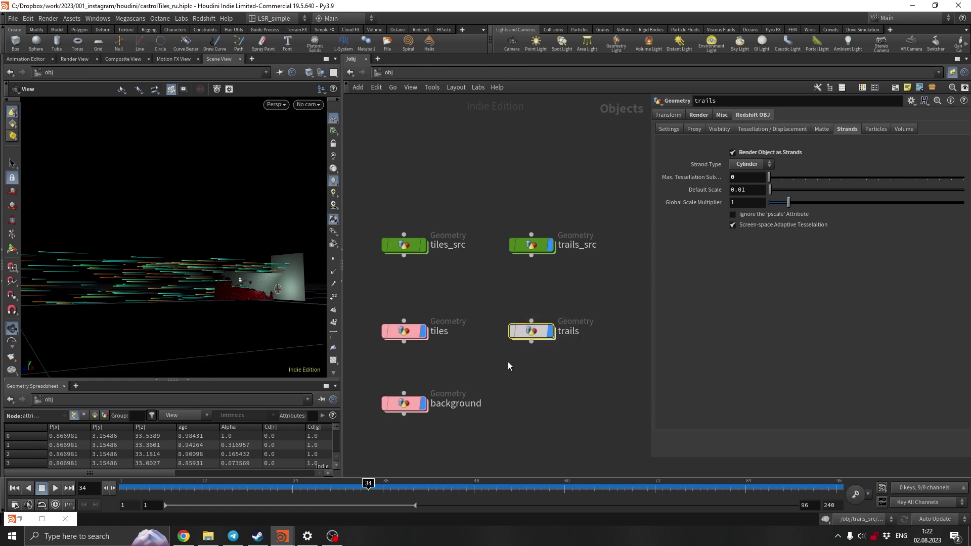
double_click(532, 332)
key(Tab)
text(objm)
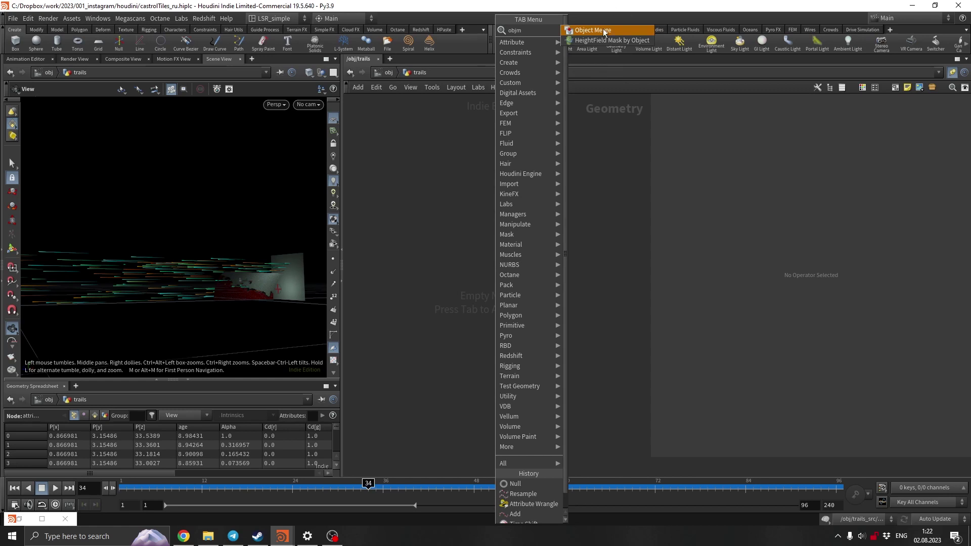
key(Return)
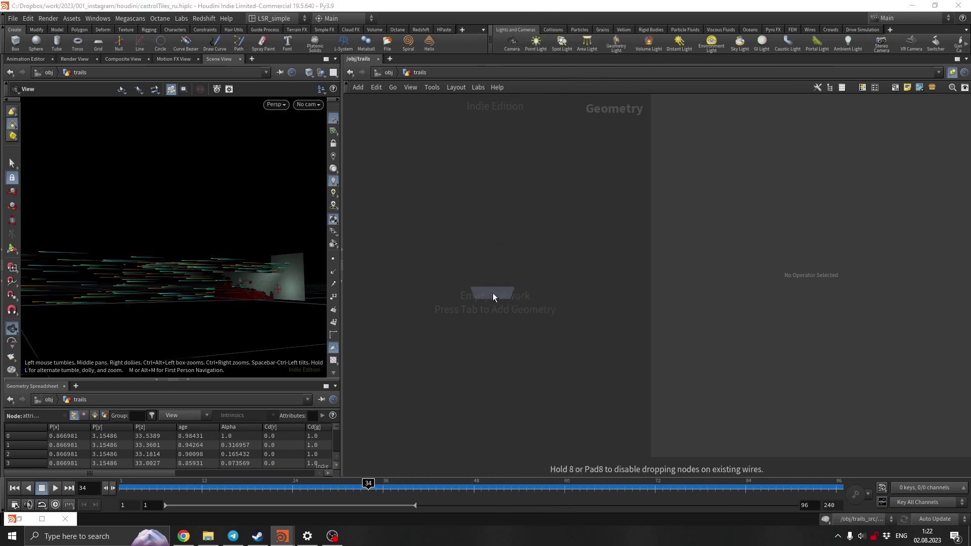
click(492, 293)
Step: Set Object 1 of object_merge1 to the OUT node of trails_src
scroll(909, 135, up, 8)
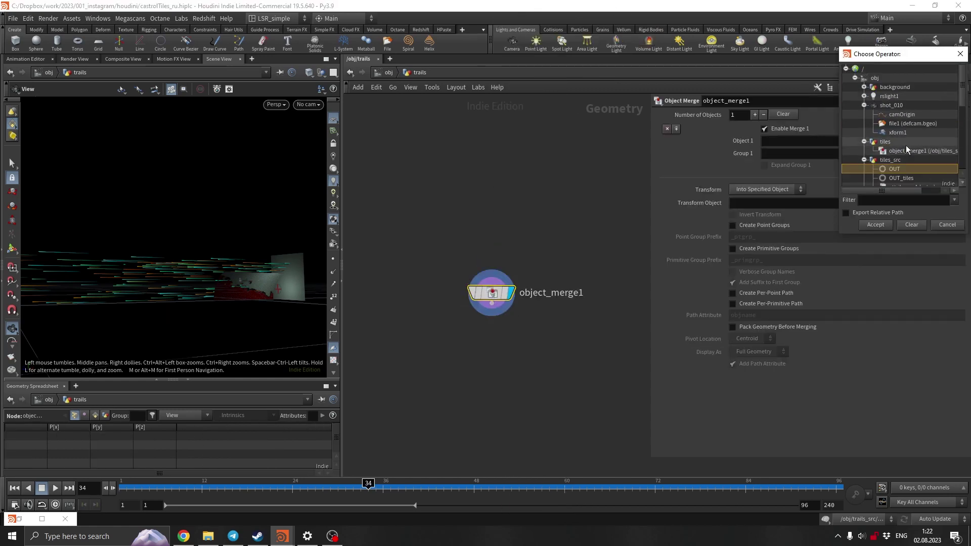
scroll(906, 145, down, 6)
double_click(891, 182)
scroll(871, 158, down, 3)
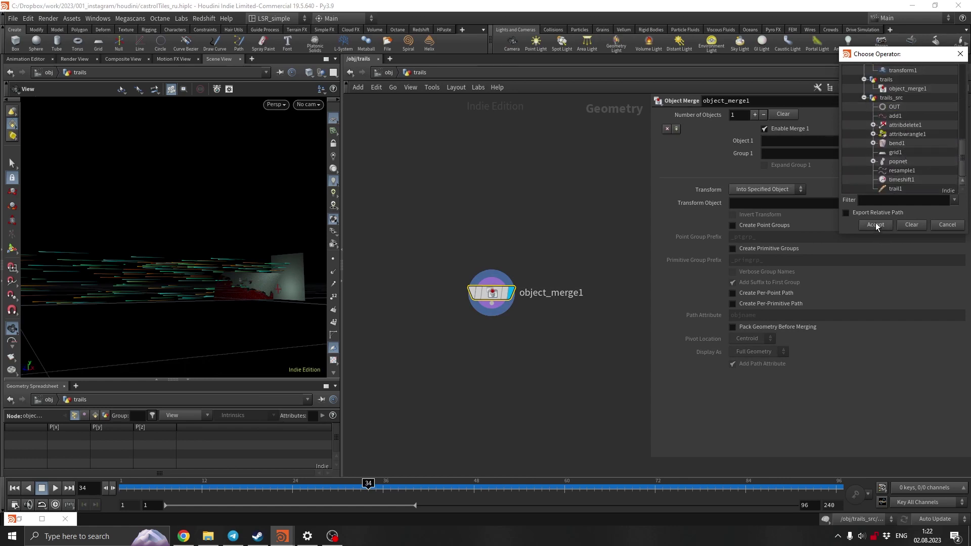
double_click(894, 106)
Step: Return to object level, turn off the display of trails_src and color the trails node pink
click(389, 74)
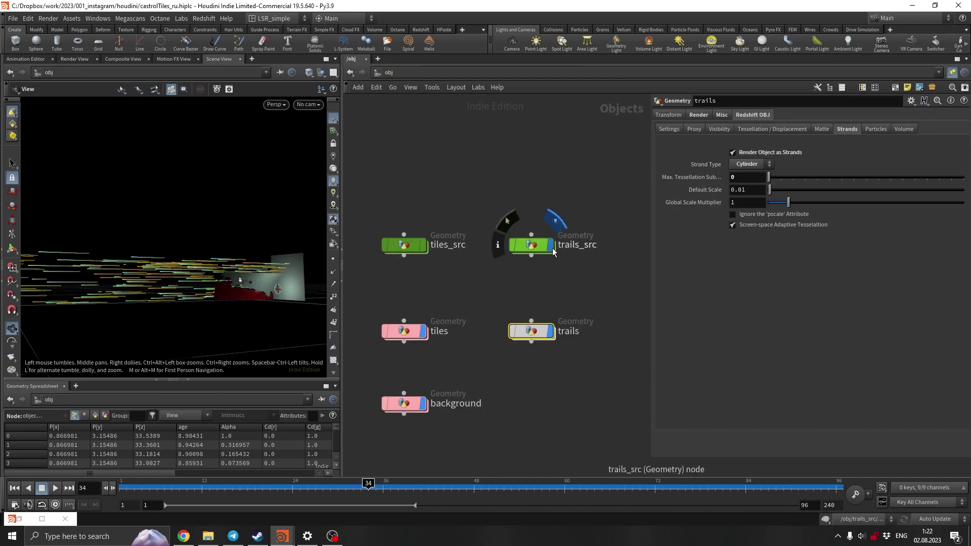
key(c)
click(939, 407)
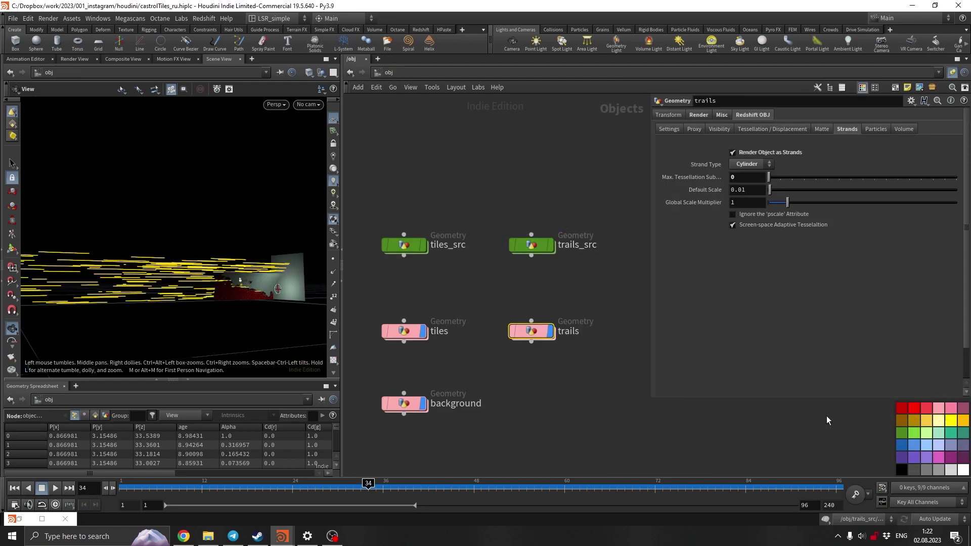
Step: Open the trails material in the mat network and delete its StandardMaterial1 node
click(494, 75)
click(514, 111)
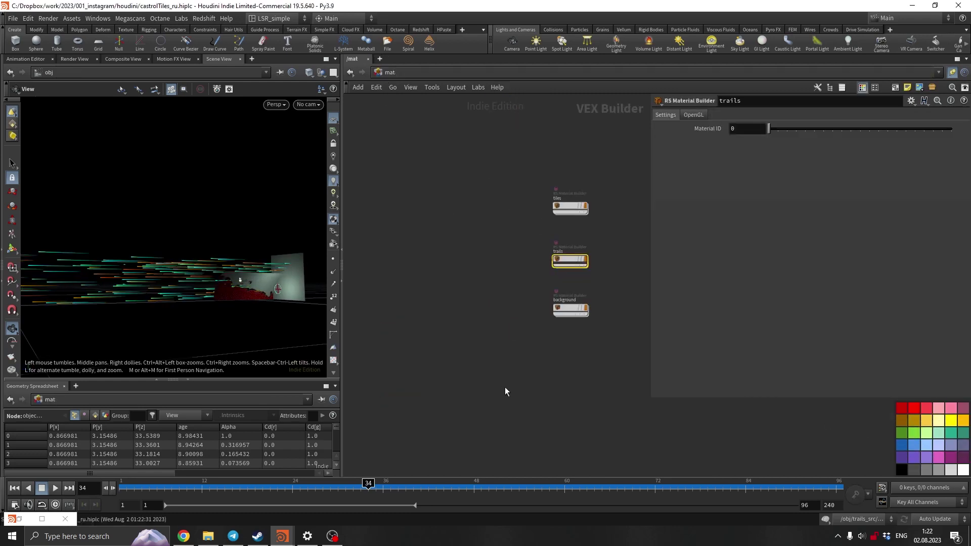
double_click(569, 260)
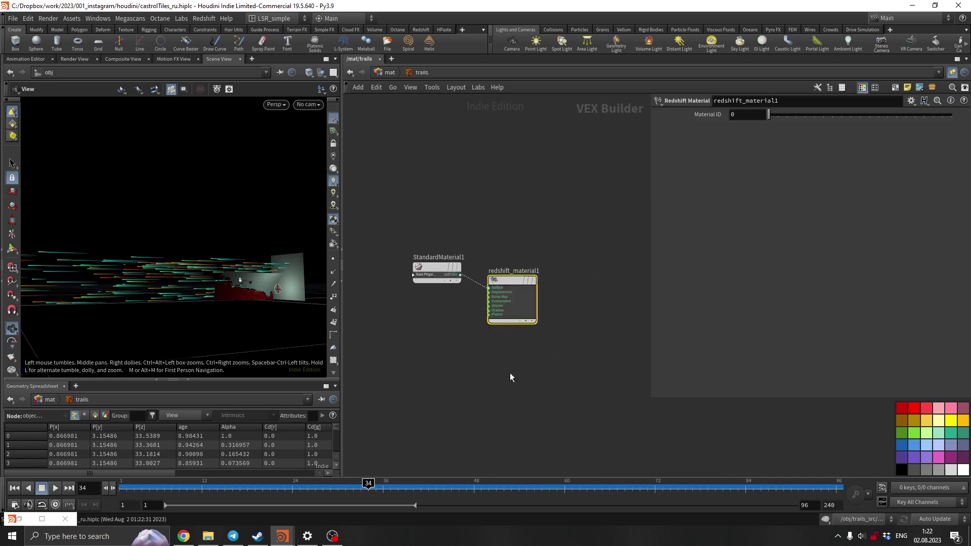
click(435, 273)
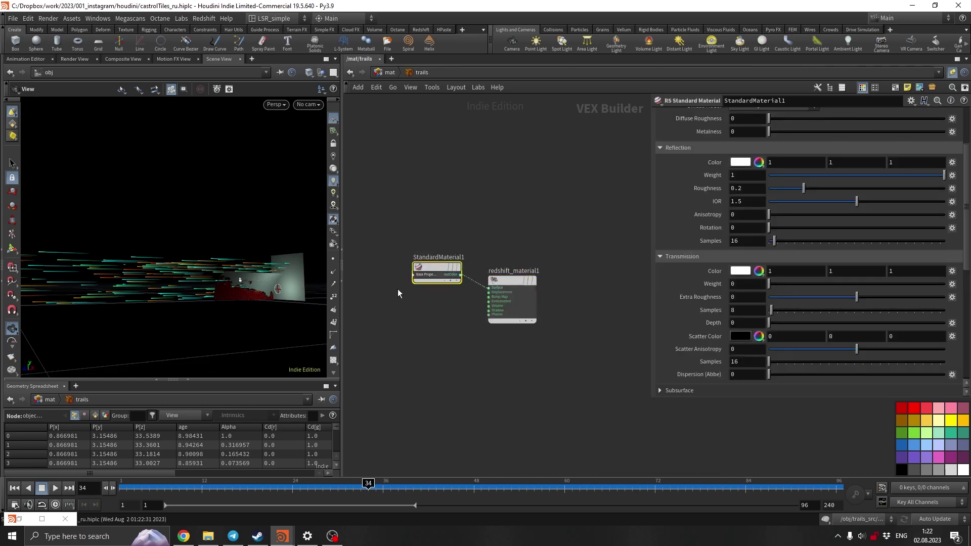
key(Delete)
Step: Add an RS Incandescent node and connect its outColor to the Surface input of redshift_material1
key(Tab)
text(in)
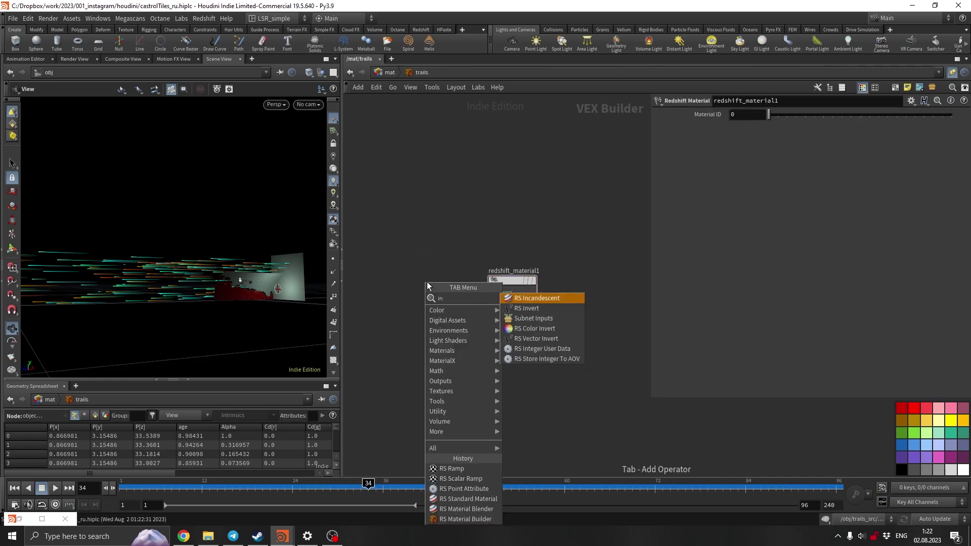
key(Return)
click(400, 314)
drag(409, 315, 488, 288)
key(l)
click(415, 313)
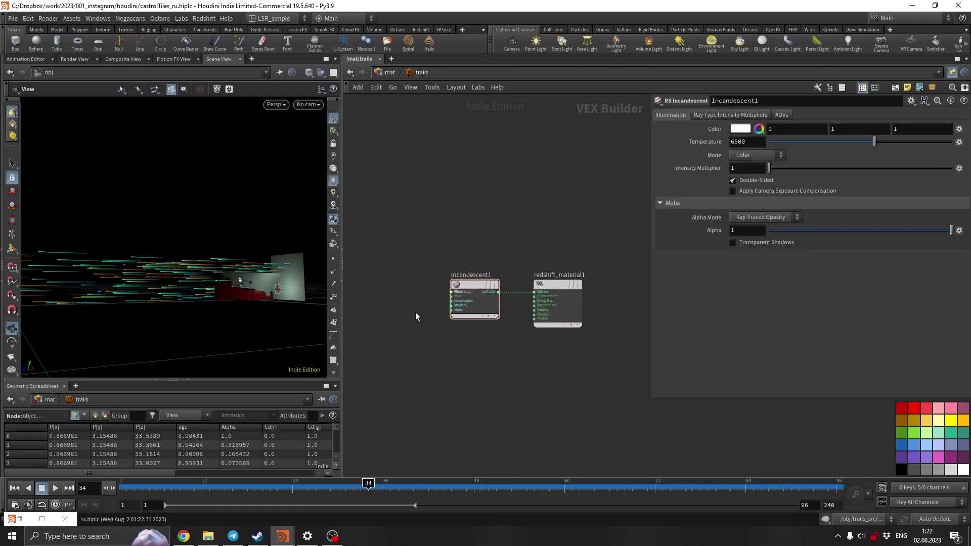
Step: Add an RS Point Attribute node that reads Cd beside Incandescent1 and rename it color
key(Tab)
text(rs ramp)
key(Return)
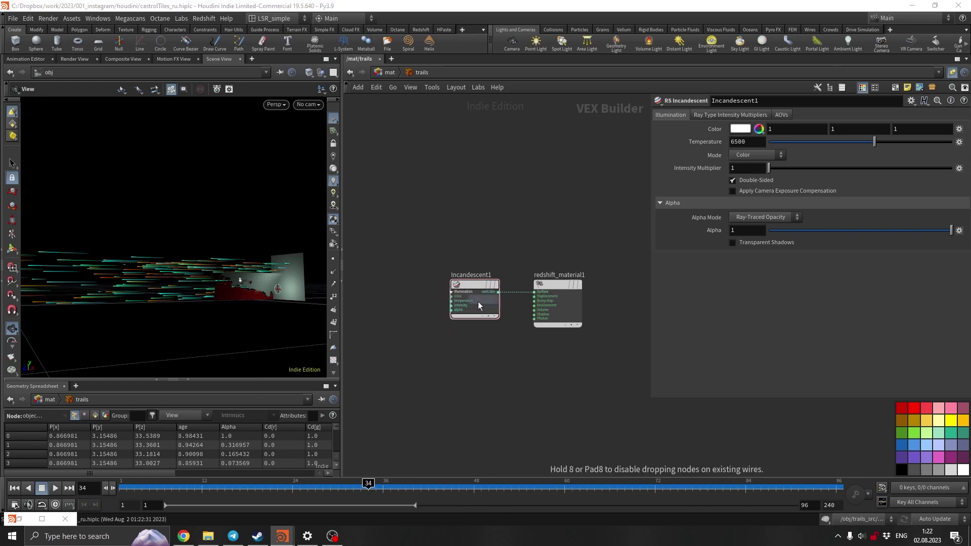
click(397, 315)
double_click(436, 298)
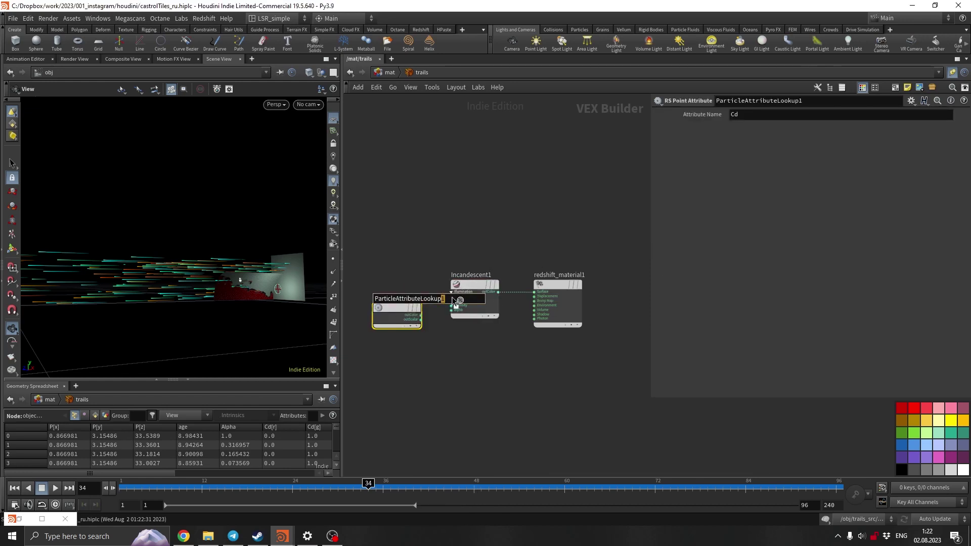
text(colo)
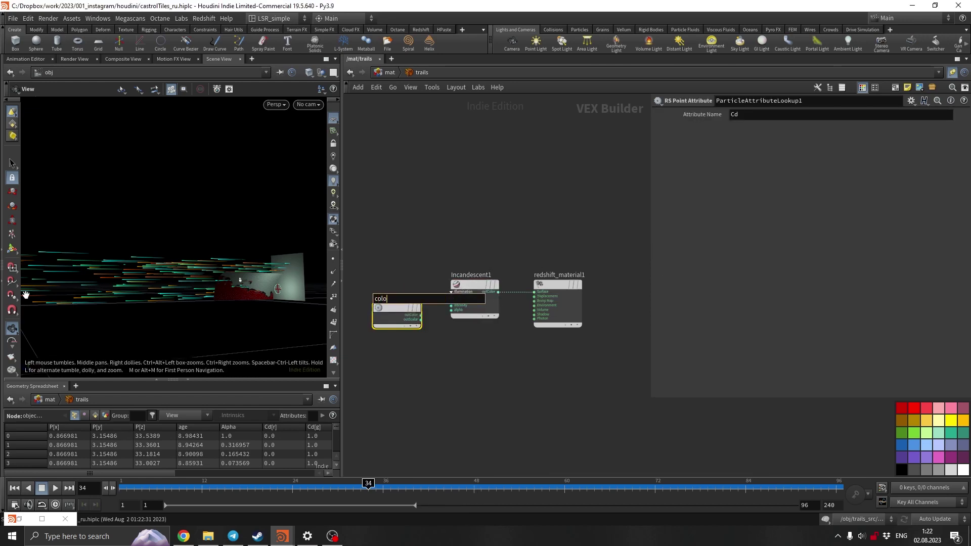
text(r)
key(Return)
Step: Duplicate the color node below itself, rename the copy Alpha and set its attribute name to Alpha
alt+drag(397, 311, 395, 379)
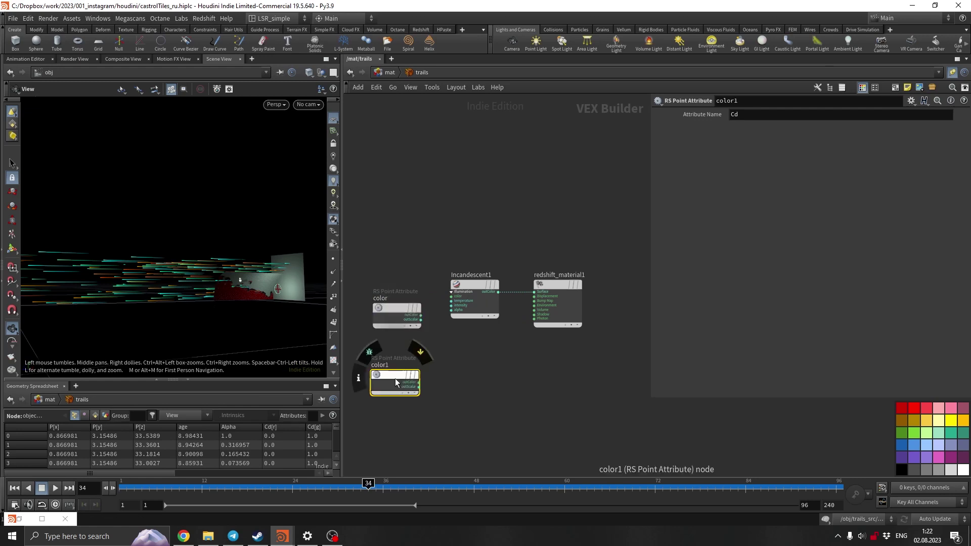
double_click(381, 365)
text(Alp)
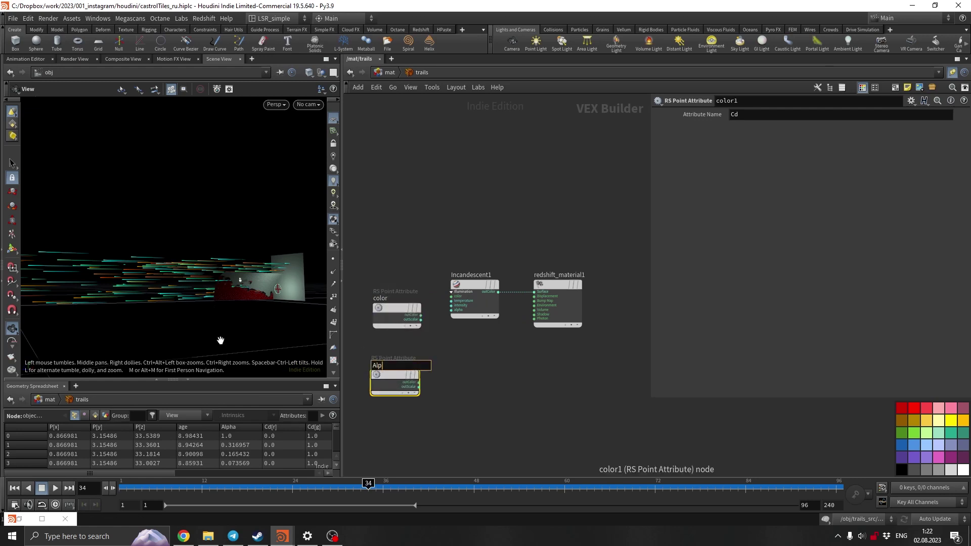
text(ha)
key(Return)
click(765, 120)
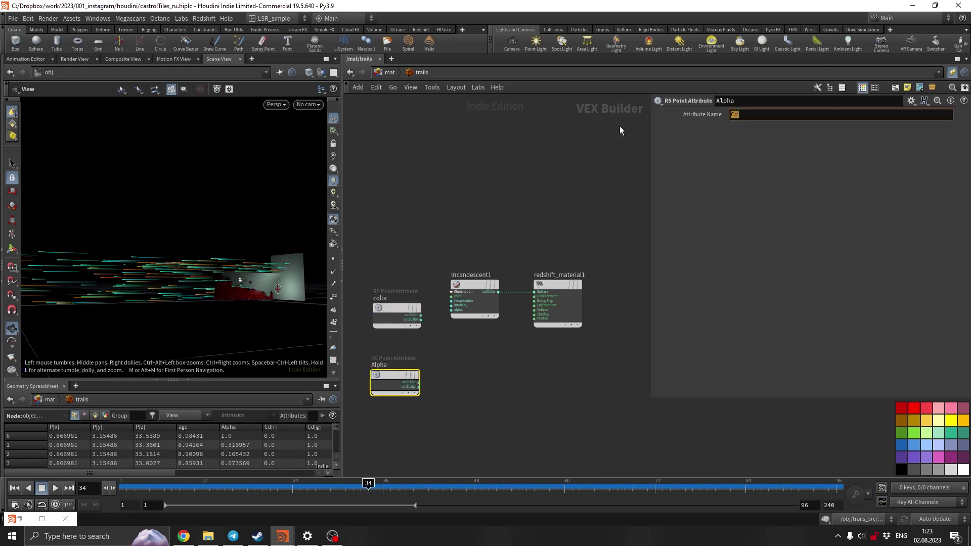
text(Alpha)
key(Return)
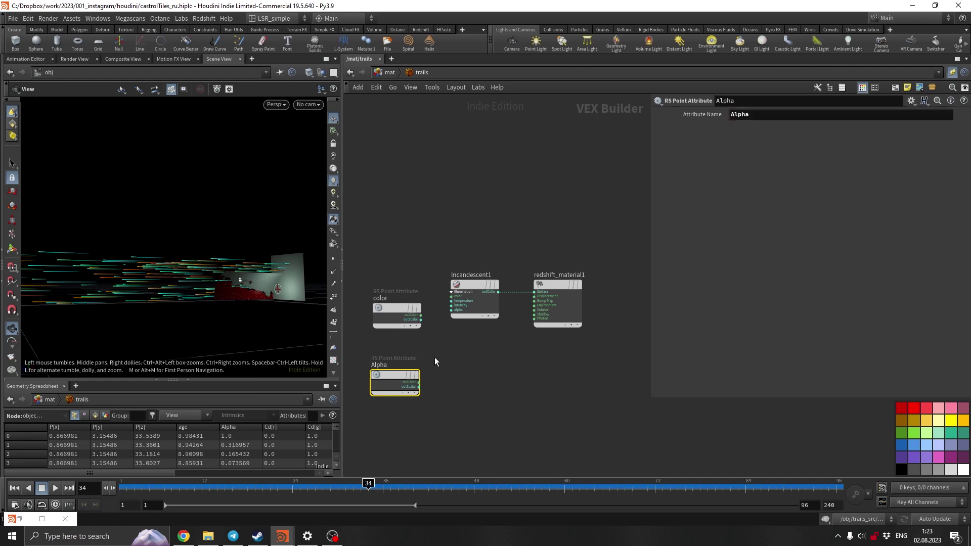
Step: Connect Alpha's outScalar to the alpha input of Incandescent1 and color's outColor to its color input, and align the color node
scroll(435, 357, up, 2)
click(415, 395)
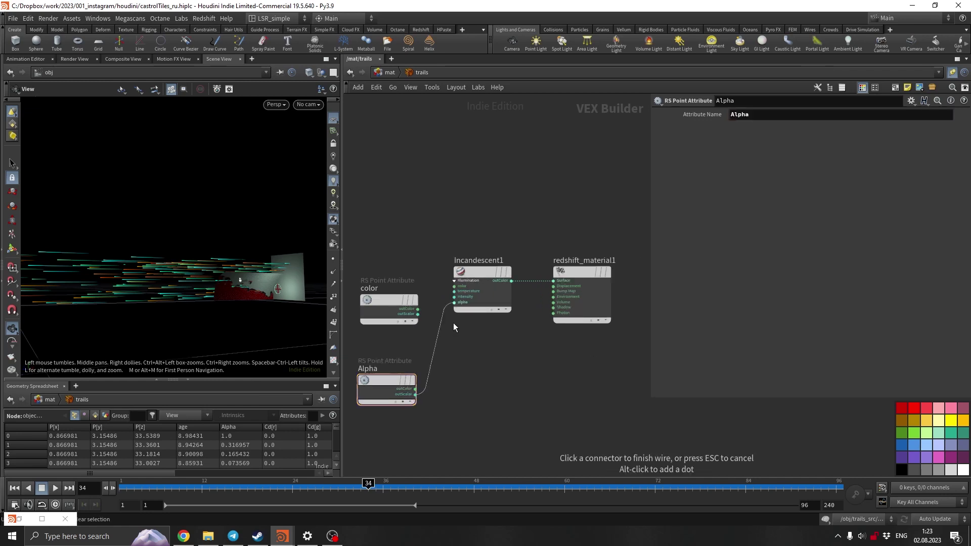
click(454, 302)
click(418, 309)
click(454, 286)
drag(408, 247, 371, 326)
drag(377, 316, 379, 295)
Step: Set the intensity multiplier of Incandescent1 to 2
drag(454, 314, 536, 223)
click(760, 165)
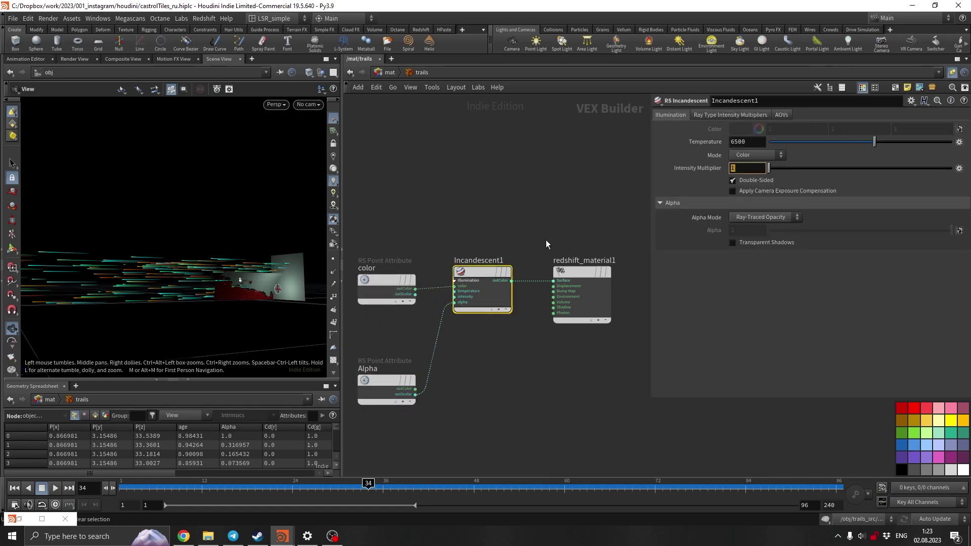
text(2)
key(Return)
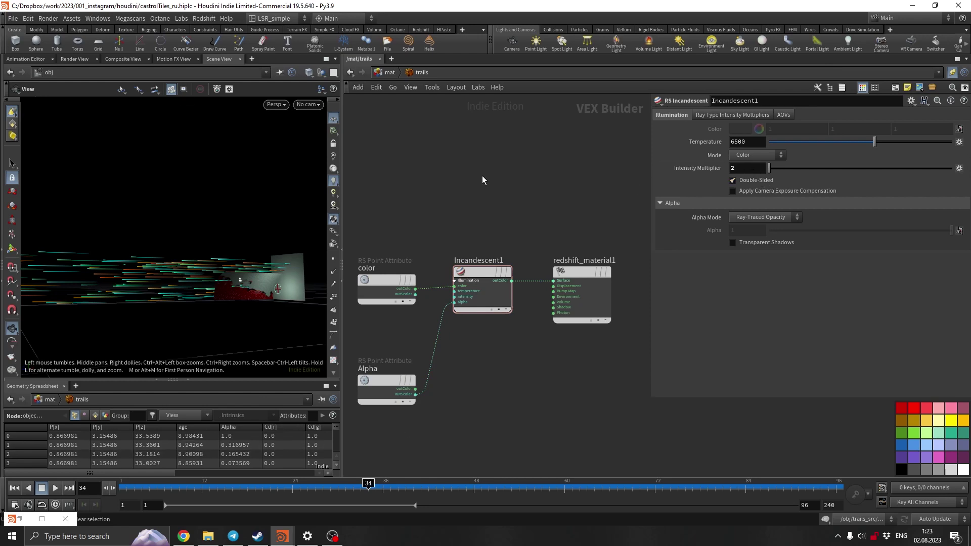
Step: Start an interactive Redshift render in a reduced window and preview the trails at frame 73
click(42, 519)
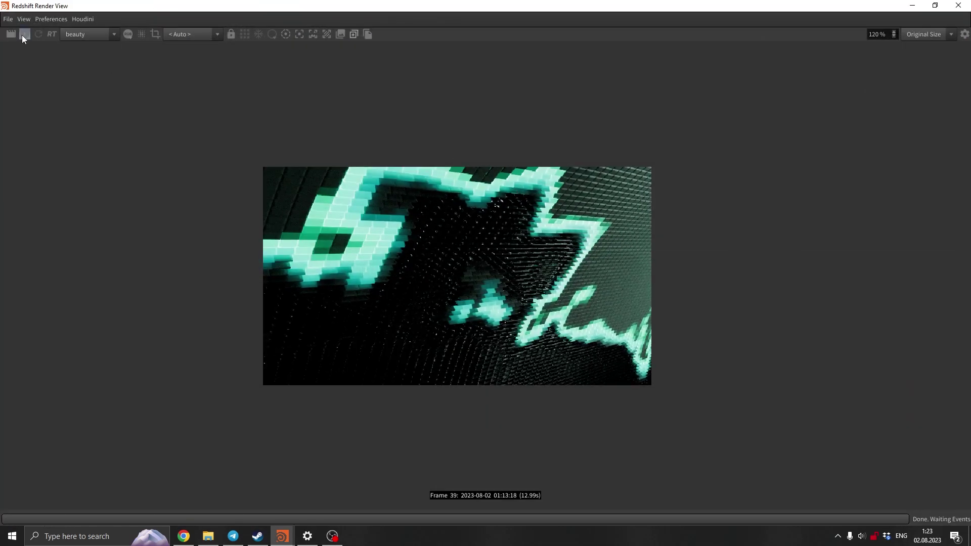
click(24, 34)
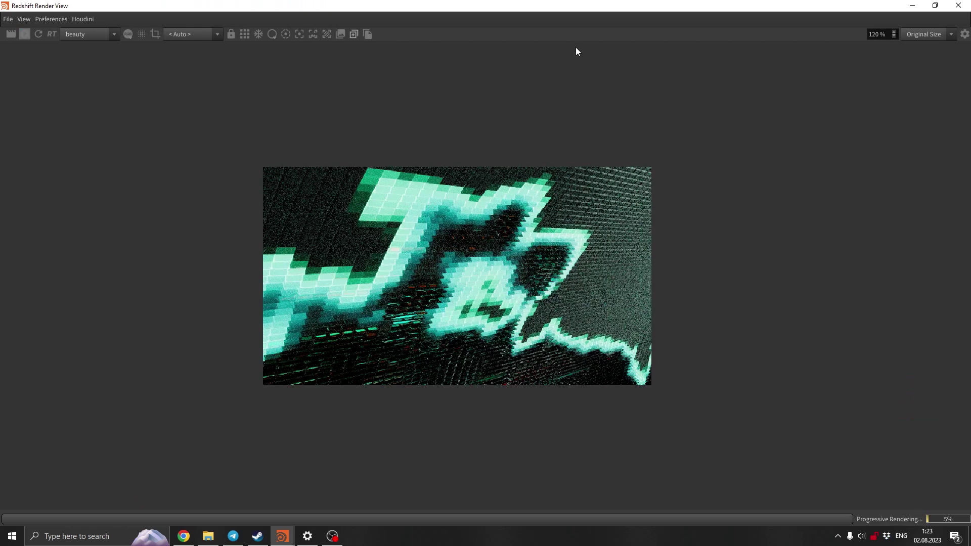
drag(569, 11, 265, 75)
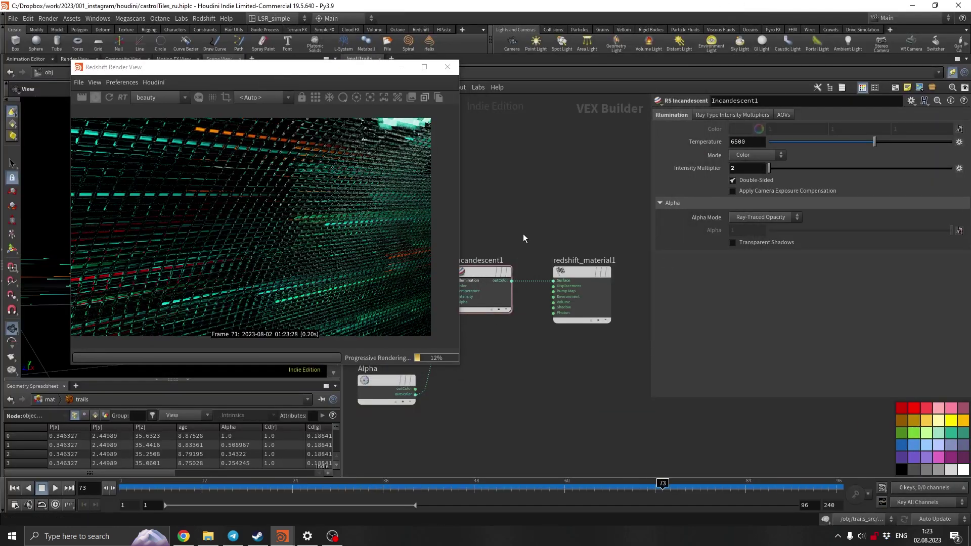
Step: Raise the intensity multiplier of Incandescent1 to 5
double_click(748, 168)
text(4)
key(Return)
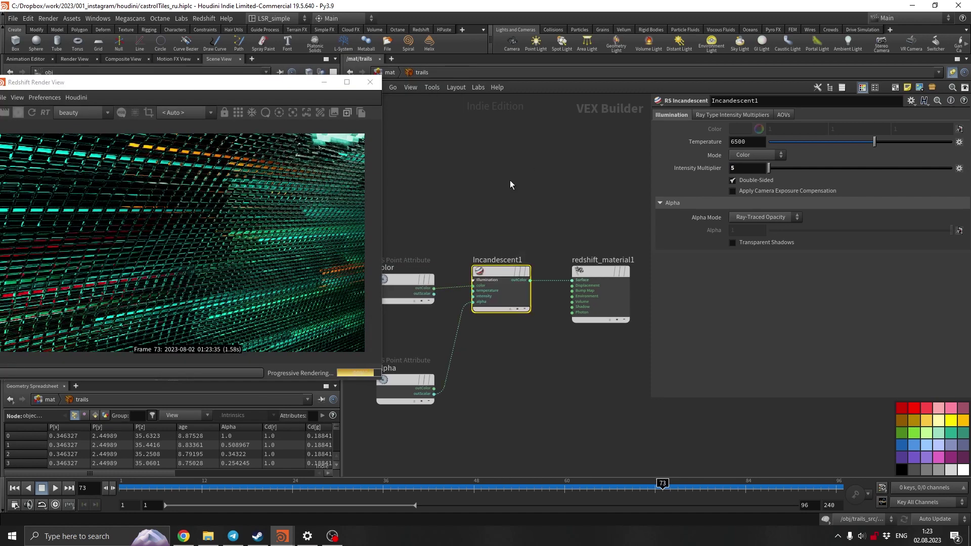
Step: Store the material network as quickmark 3 and the object network as quickmark 2
key(ctrl+3)
click(388, 72)
click(389, 72)
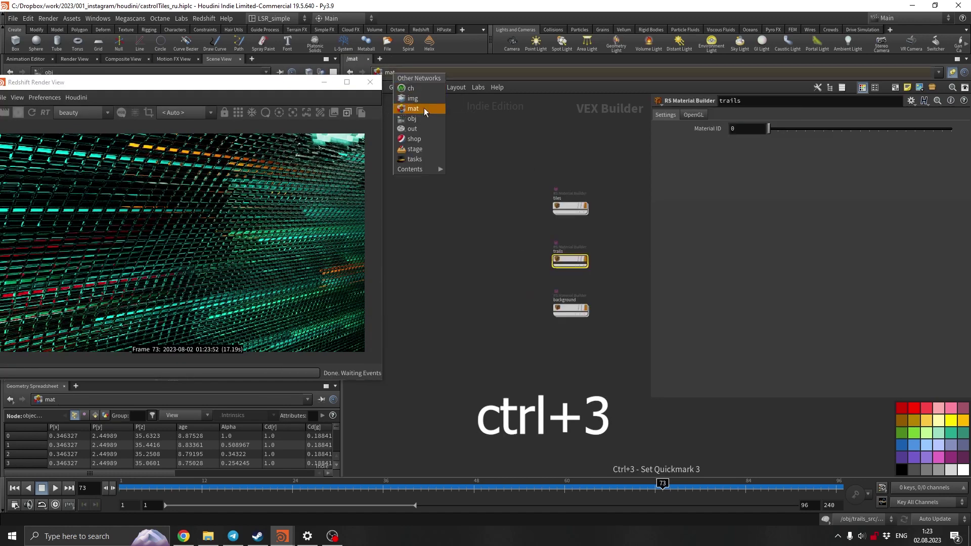
click(421, 120)
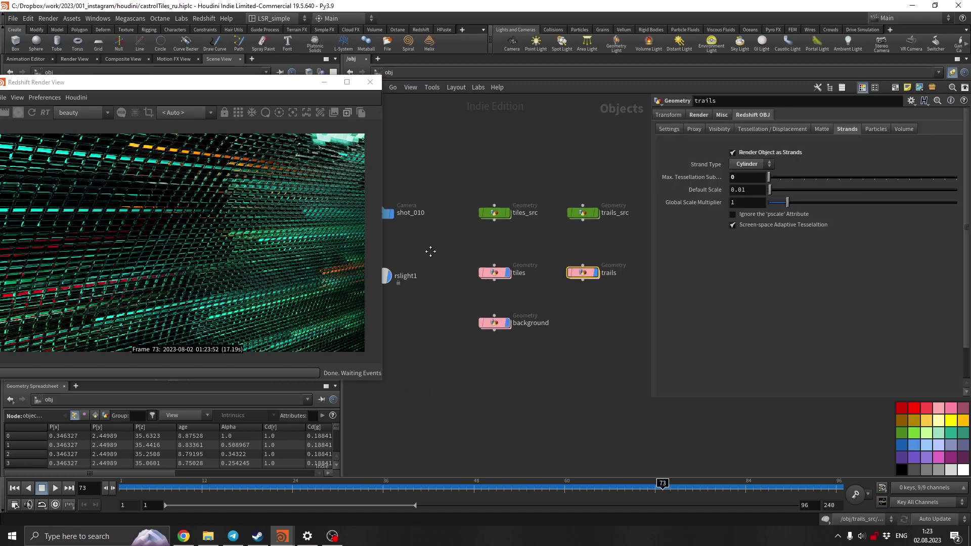
key(ctrl+2)
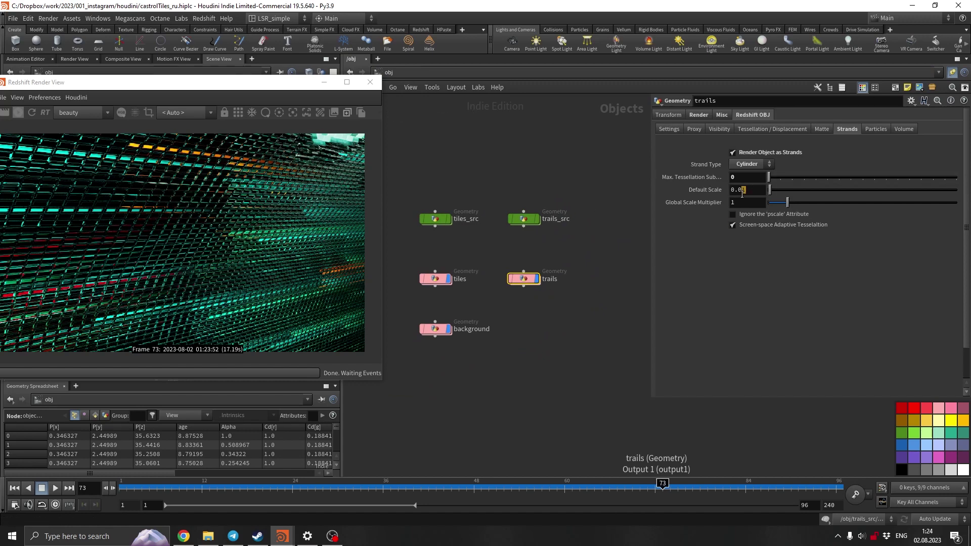
Step: Set the global scale multiplier of the trails object's strands to 0.75
key(Tab)
text(0)
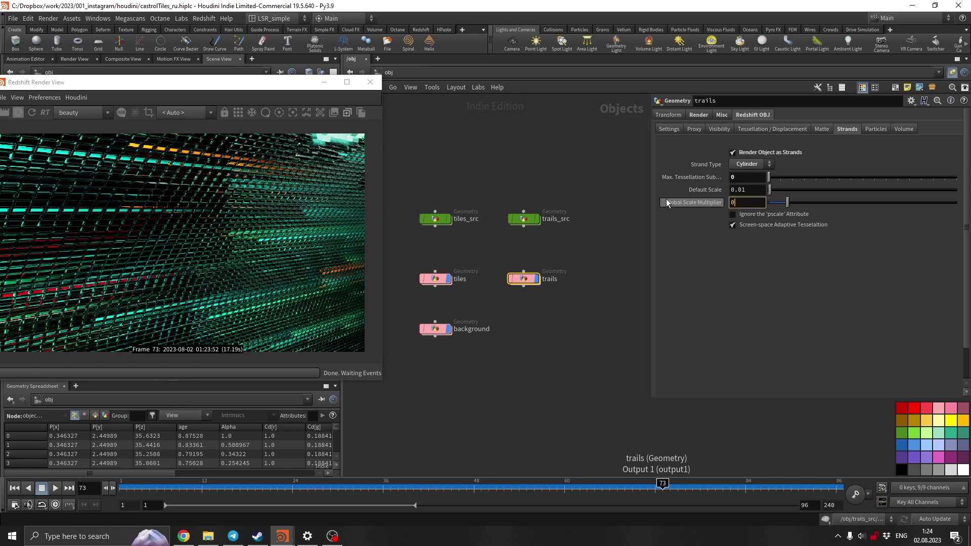
text(.75)
key(Return)
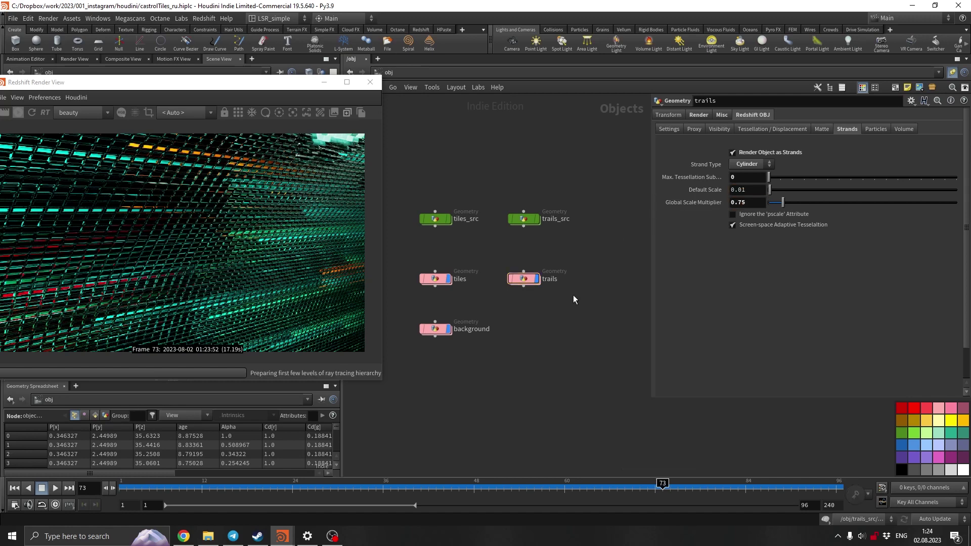
Step: Disable the camera resolution override in the IPR settings of Redshift_ROP1 so the interactive render uses full resolution
drag(241, 85, 334, 88)
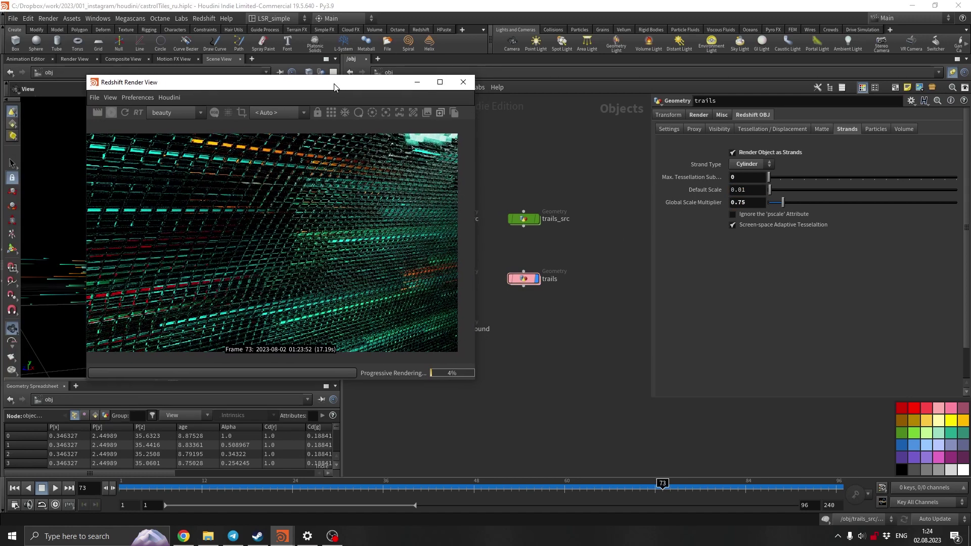
key(1)
drag(395, 80, 284, 82)
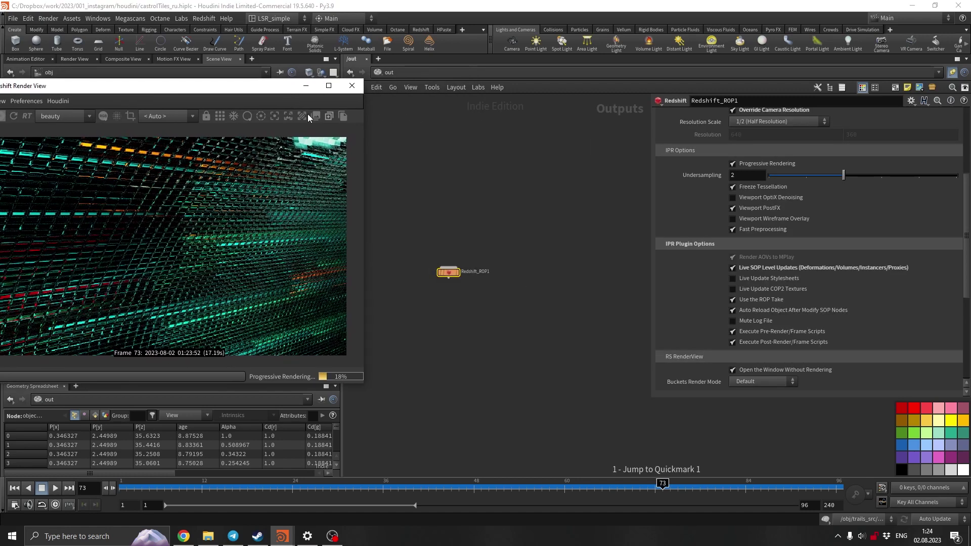
scroll(701, 230, up, 5)
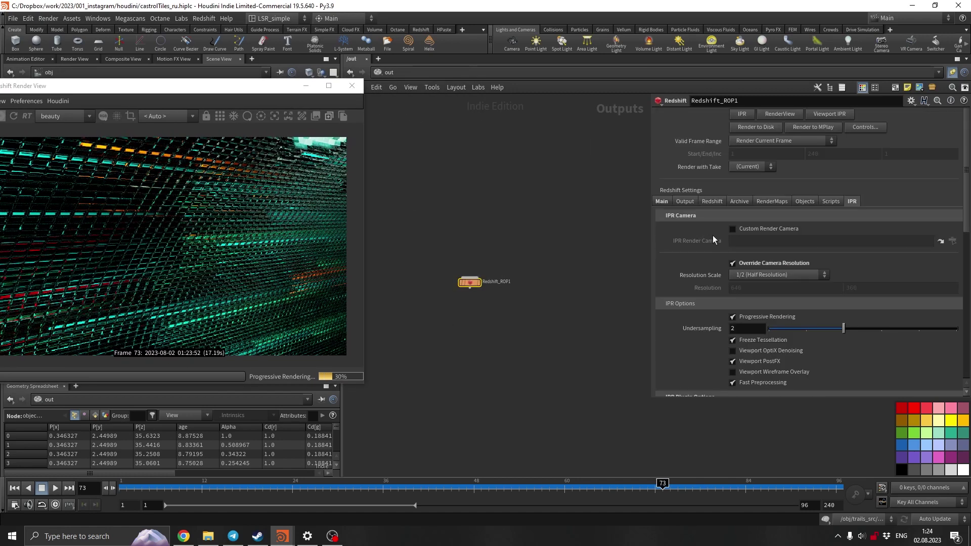
click(755, 264)
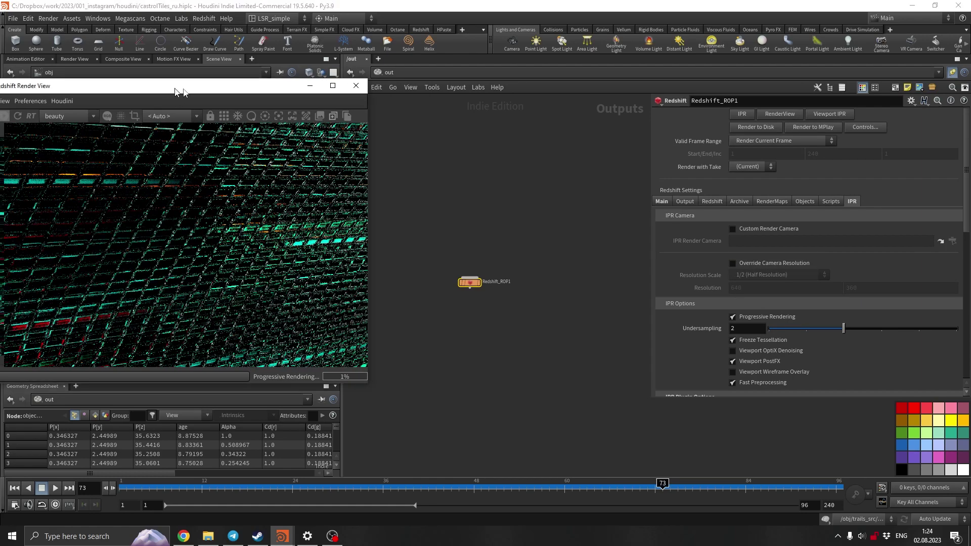
Step: Reposition and narrow the render window, and inspect the full-resolution trails at frame 73
drag(177, 91, 331, 93)
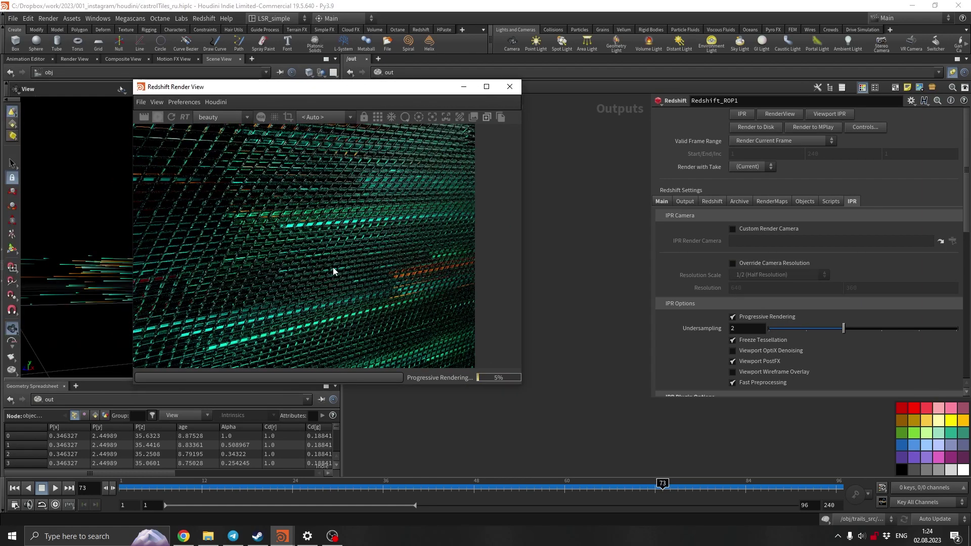
drag(521, 344, 493, 319)
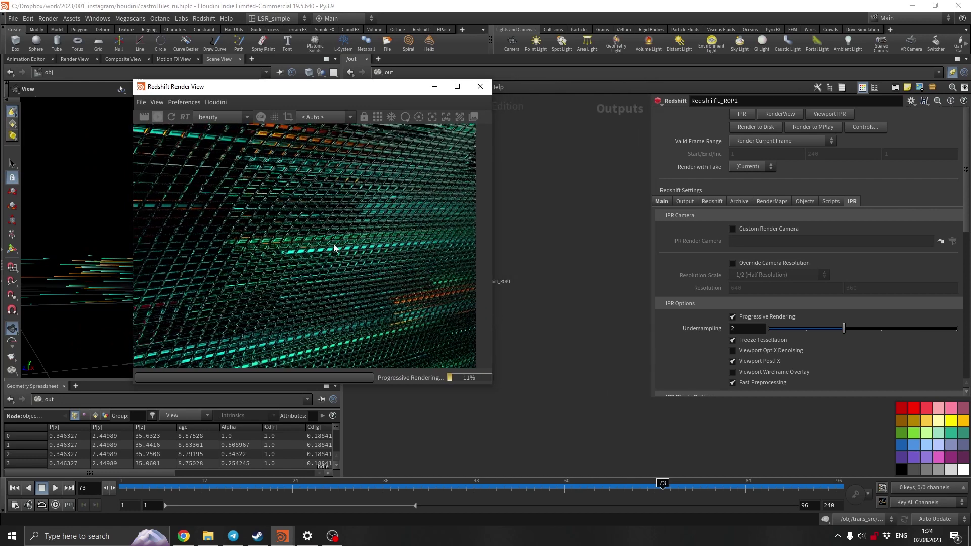
middle_drag(333, 244, 368, 210)
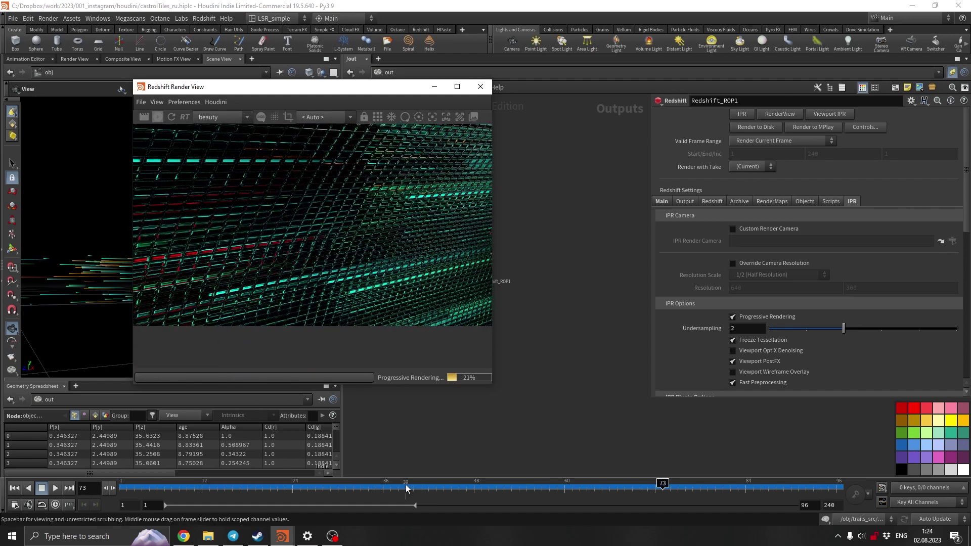
Step: Preview the rendered tiles and trails at earlier points of the animation, including frames 39, 33 and 36
click(405, 486)
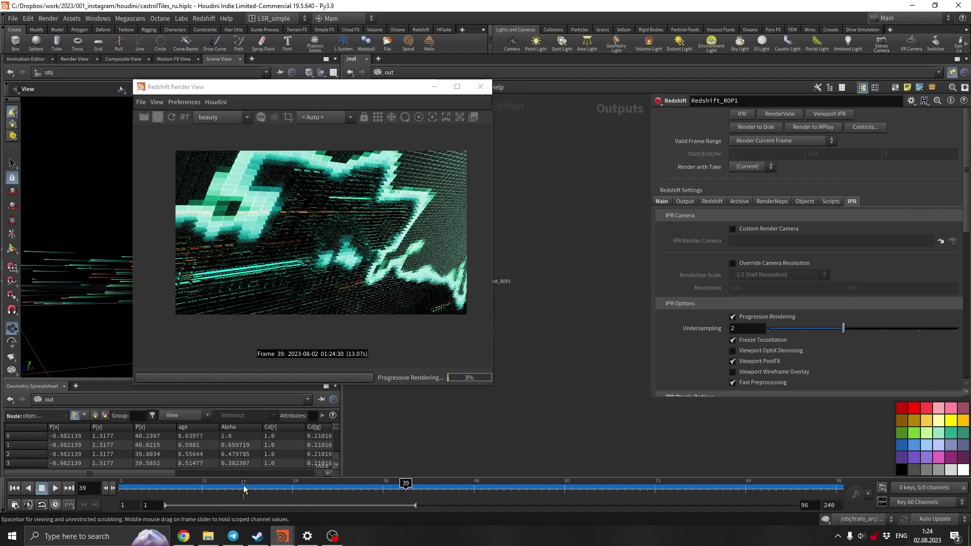
drag(323, 487, 361, 456)
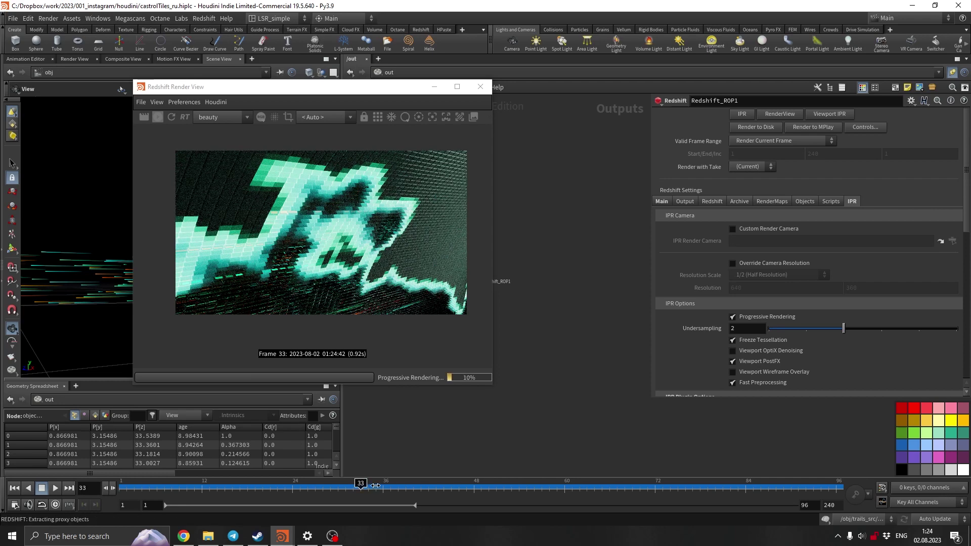
drag(361, 484, 382, 475)
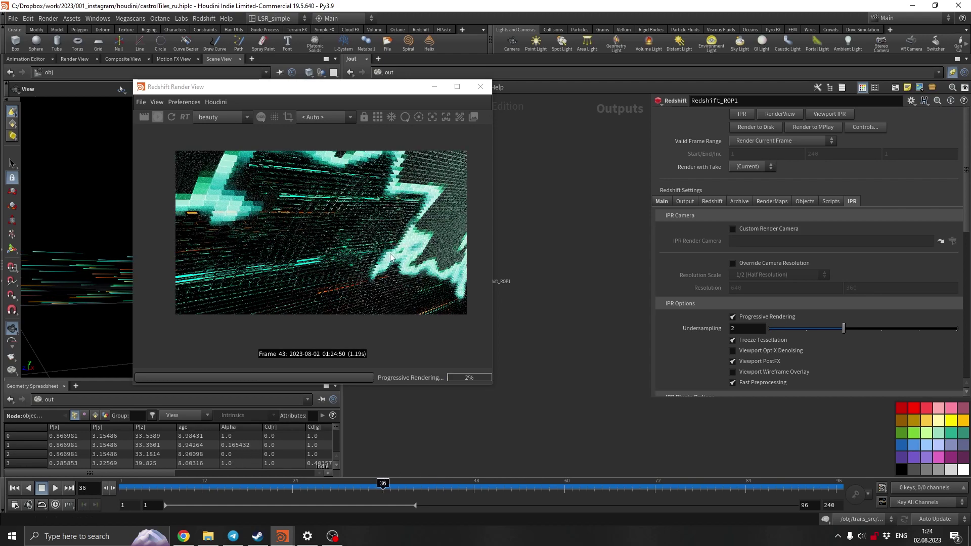